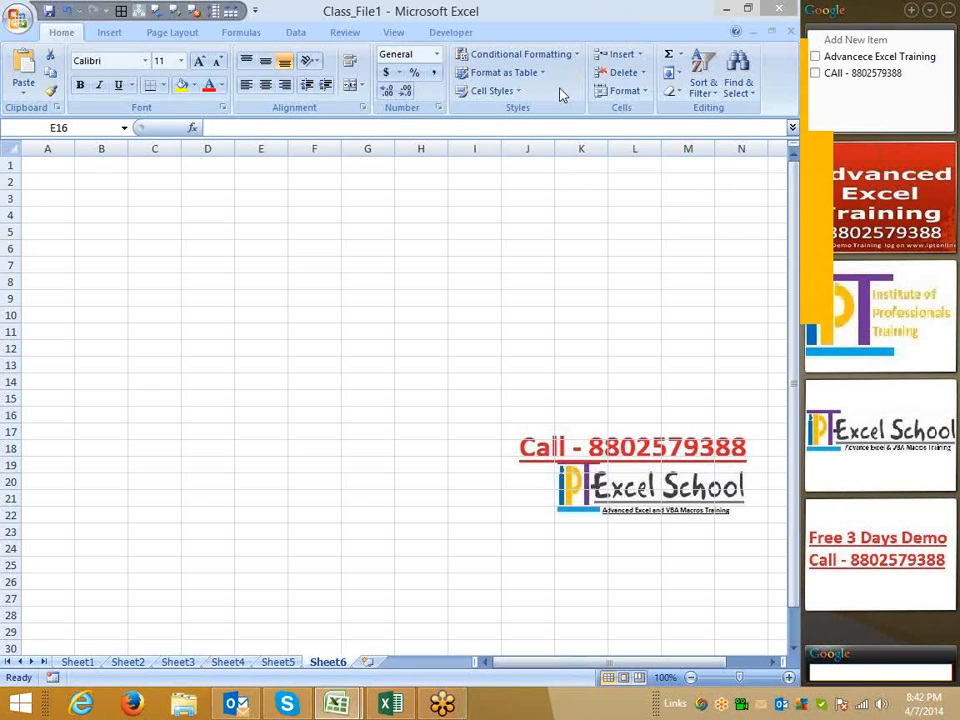
Open the Class_File workbook from the Desktop in the Excel 2013 window
click(390, 705)
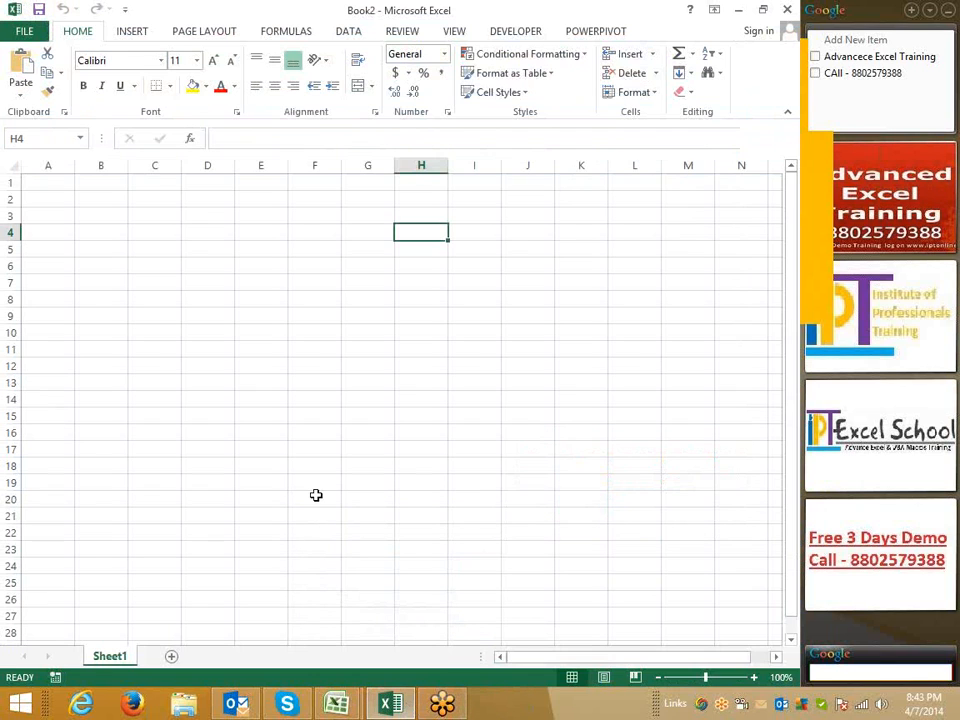
click(28, 32)
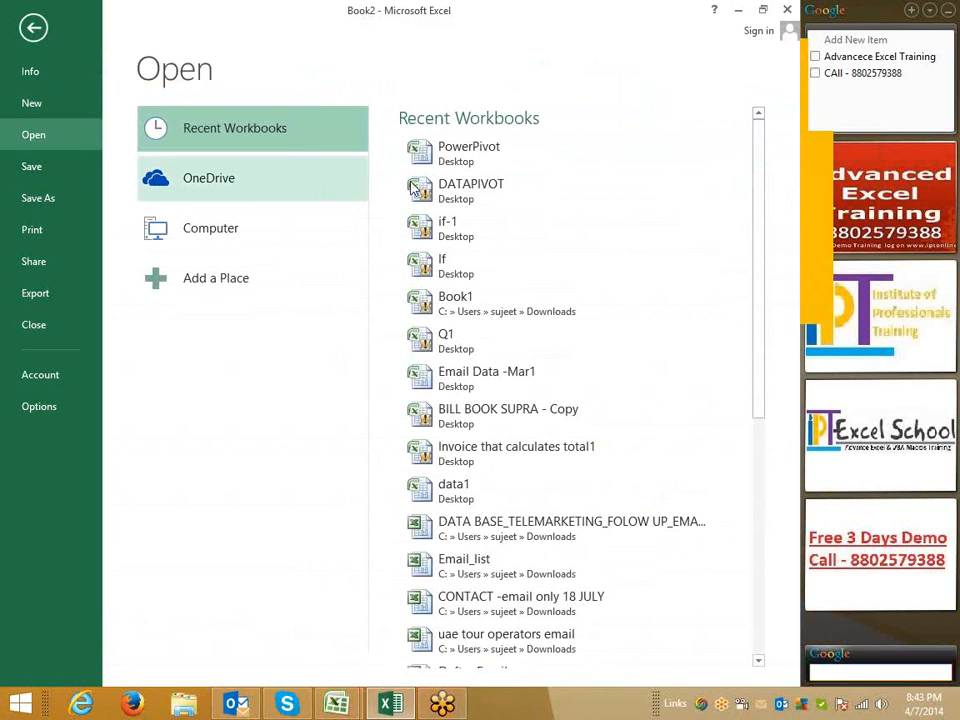
click(212, 248)
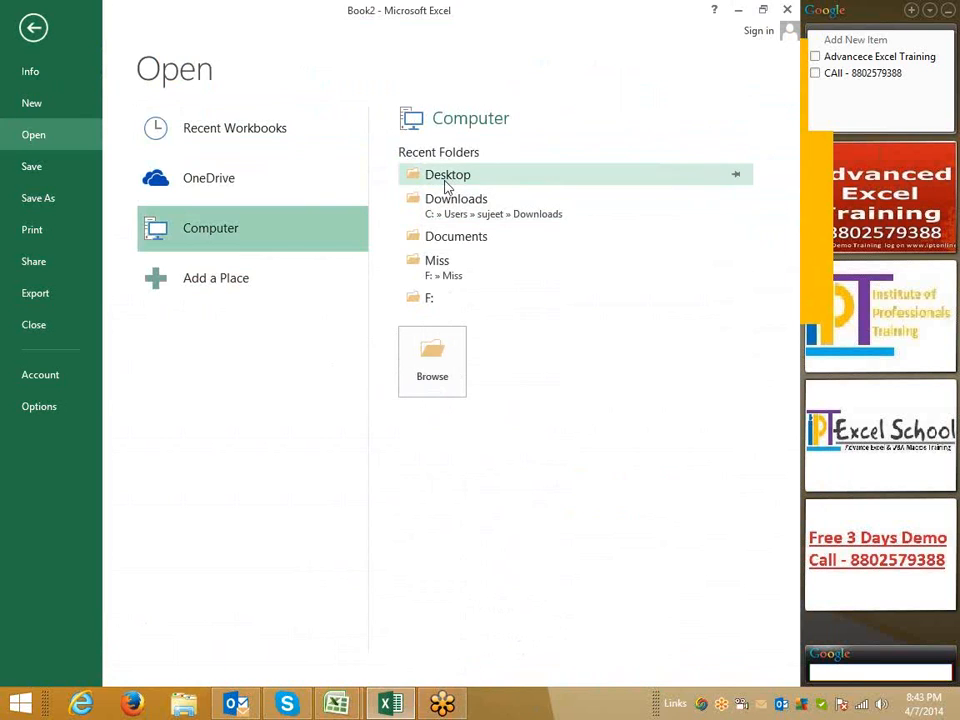
click(446, 182)
click(205, 258)
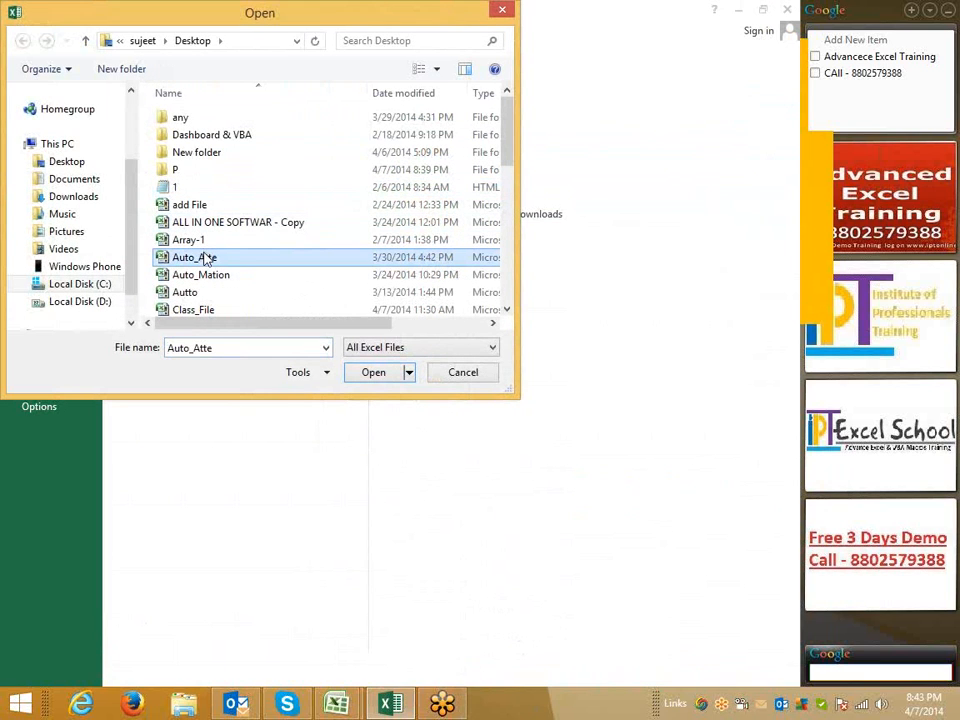
key(c)
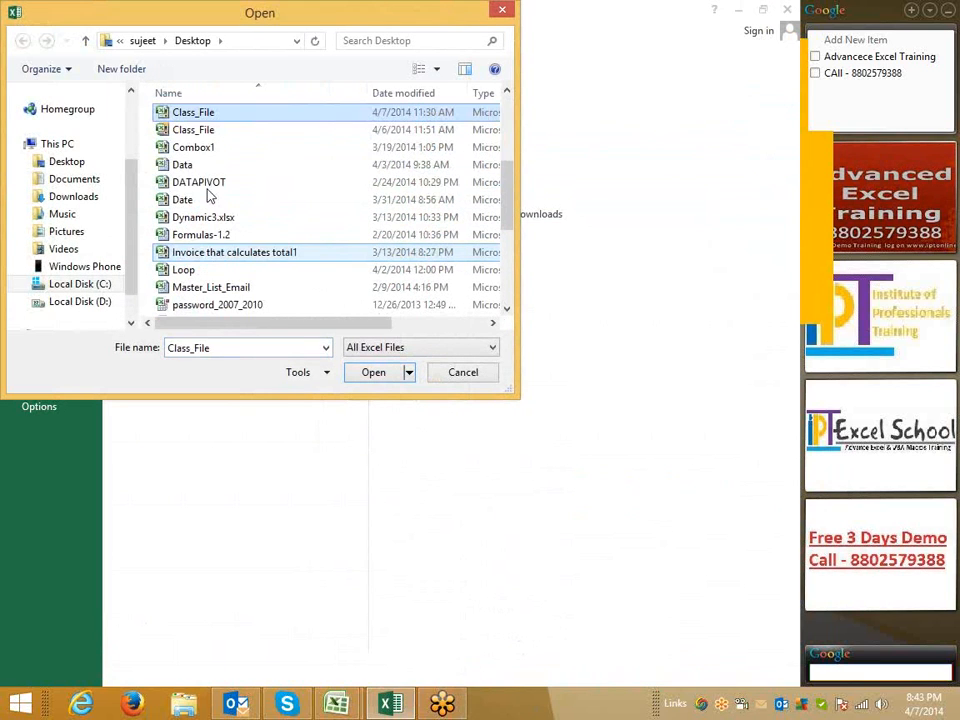
click(206, 136)
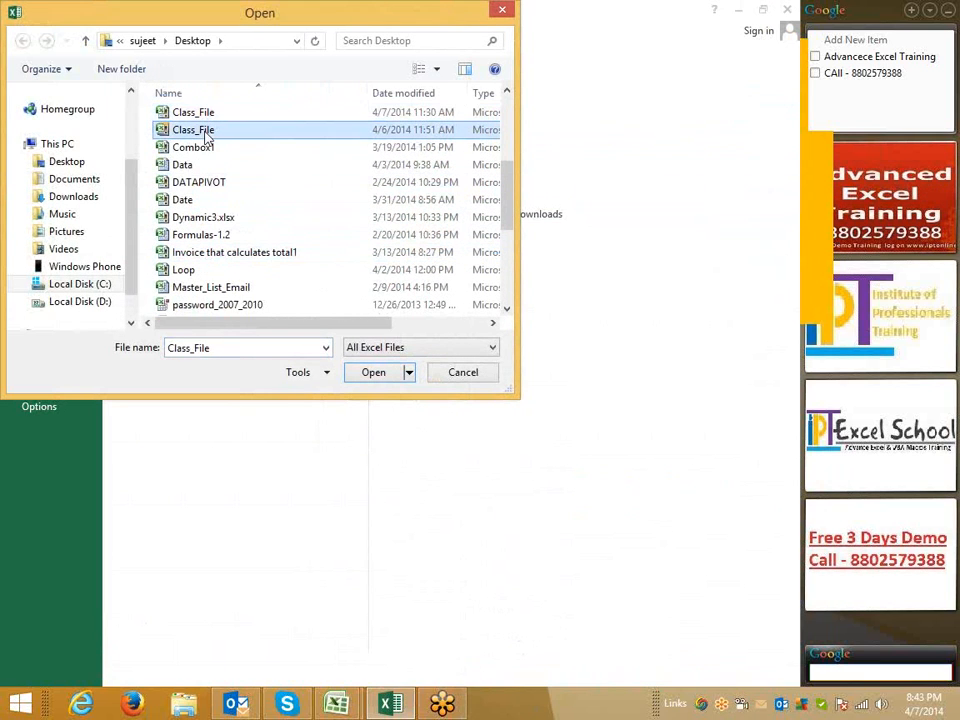
click(372, 372)
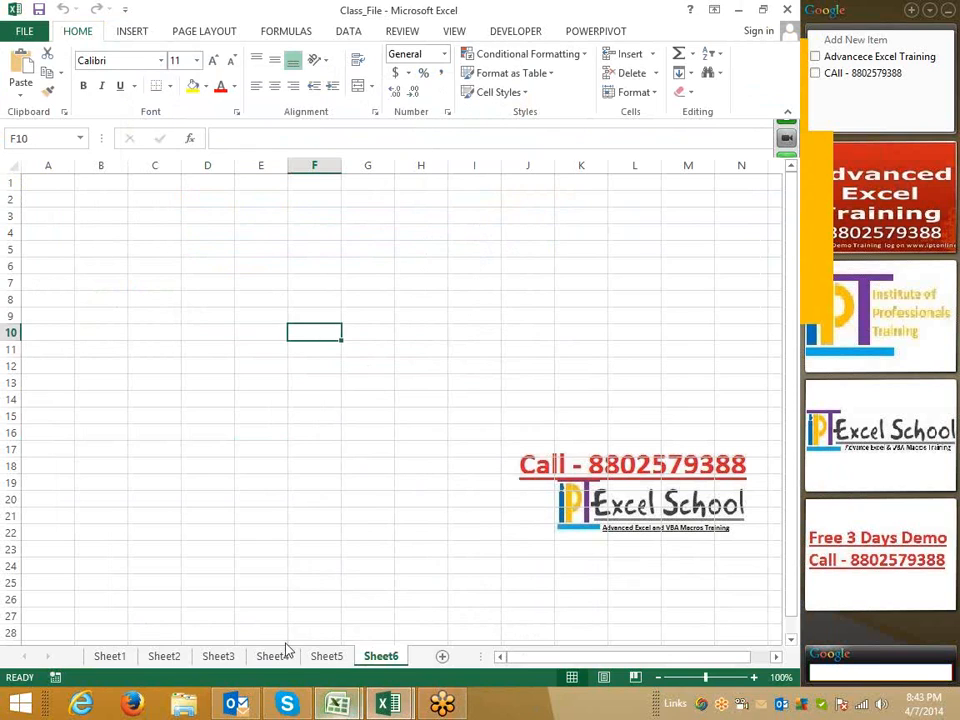
Switch to the other Excel window and open the recent DATAPIVOT workbook
mouse_move(337, 705)
click(268, 611)
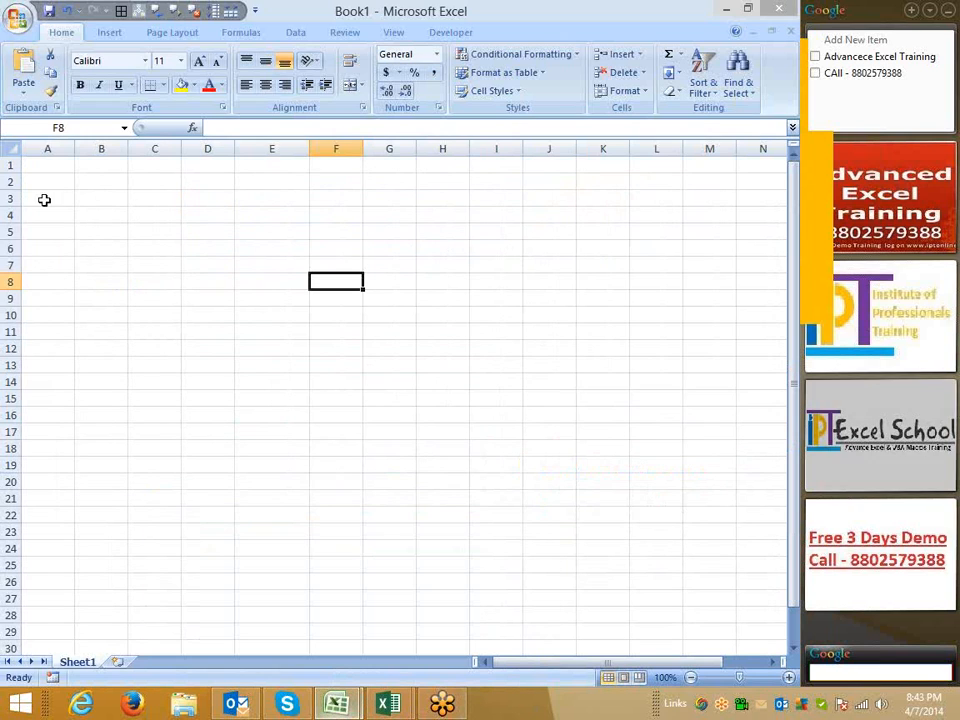
click(20, 20)
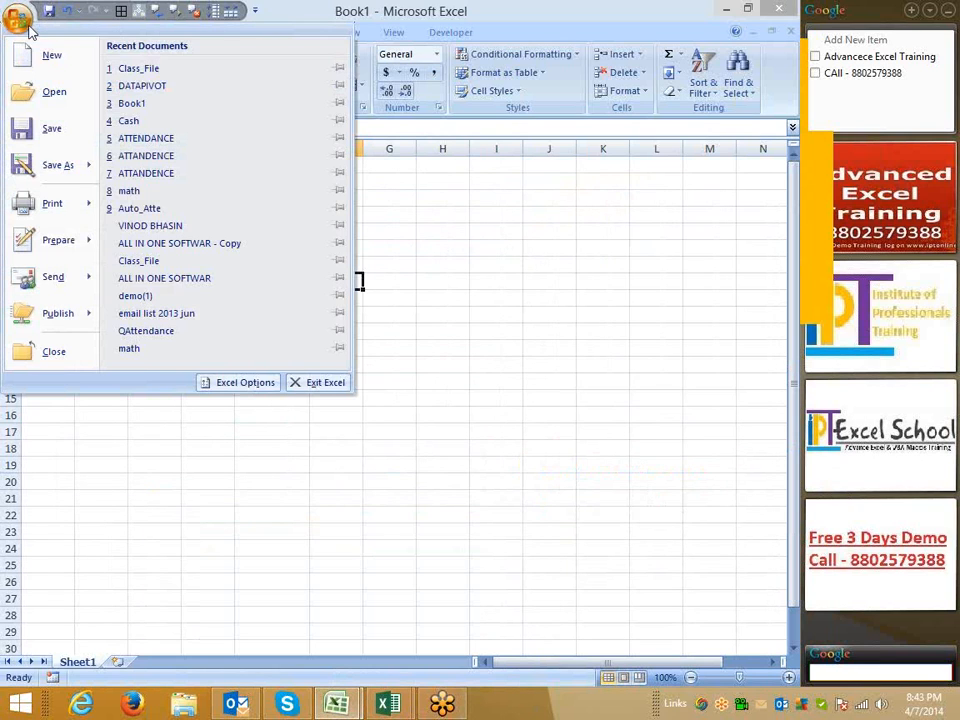
click(137, 88)
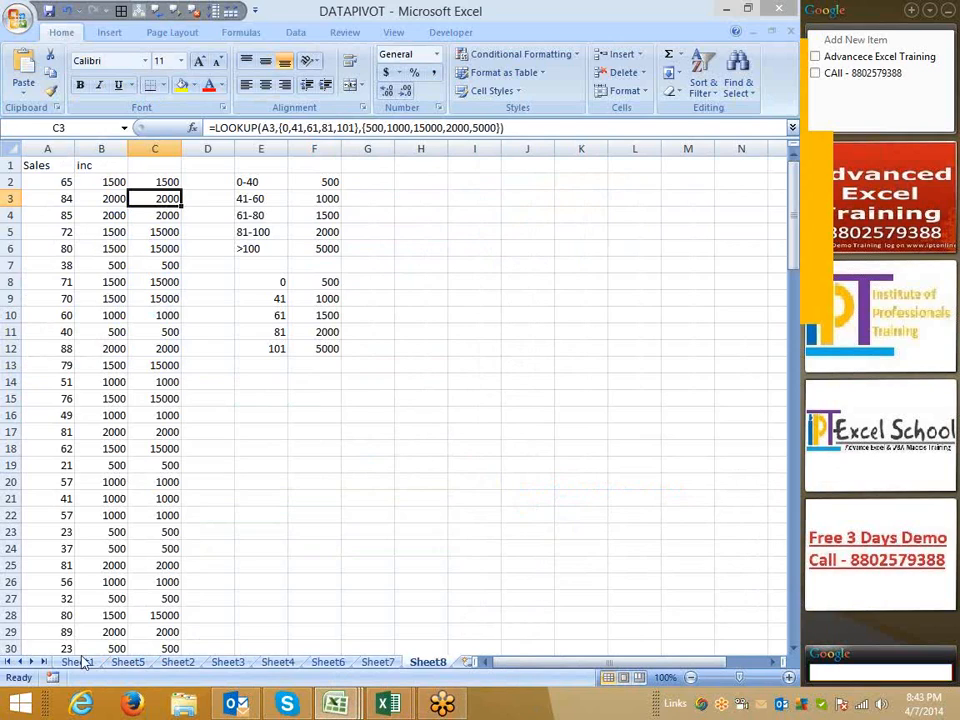
Copy the whole call data table on Sheet1, from the header row down to the last record
click(78, 662)
key(ctrl+shift+Down)
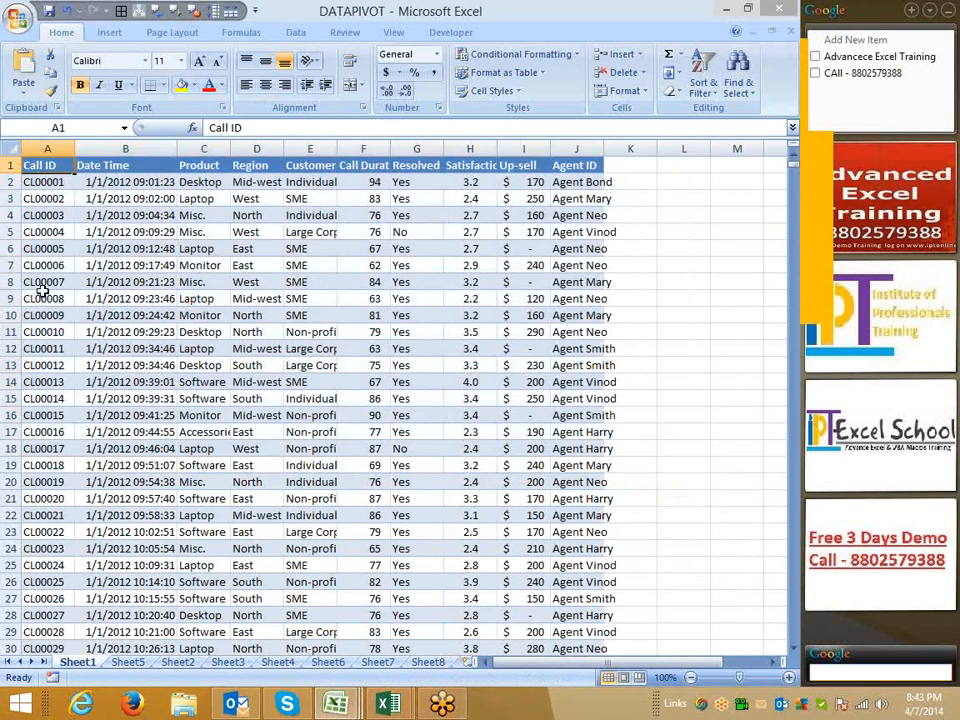
key(ctrl+c)
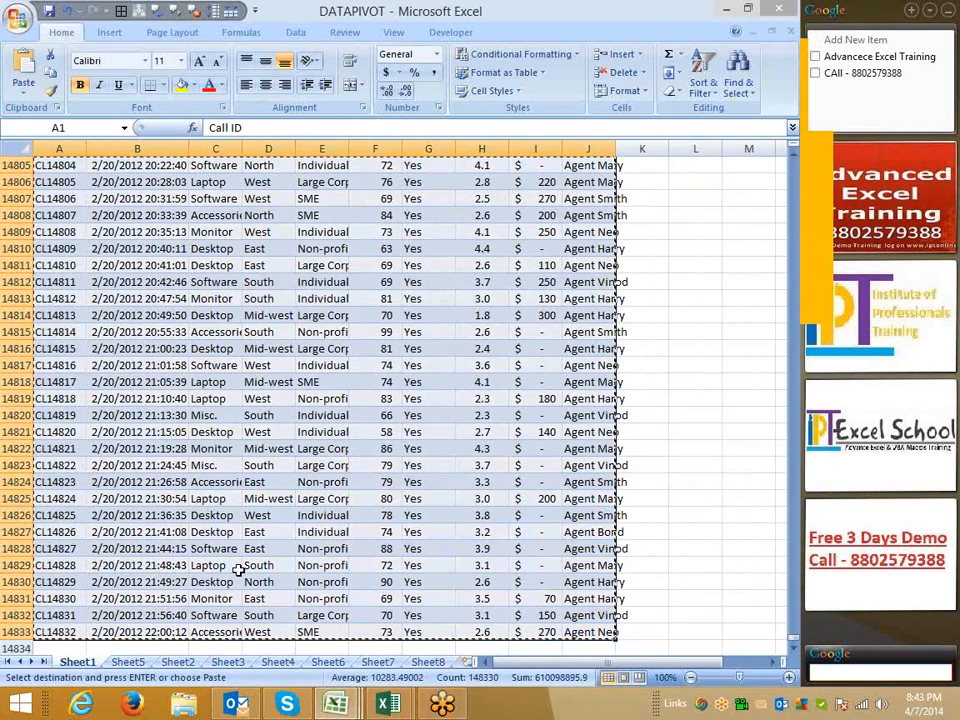
Switch back to Class_File and paste the copied data into Sheet6 starting at A1
mouse_move(395, 700)
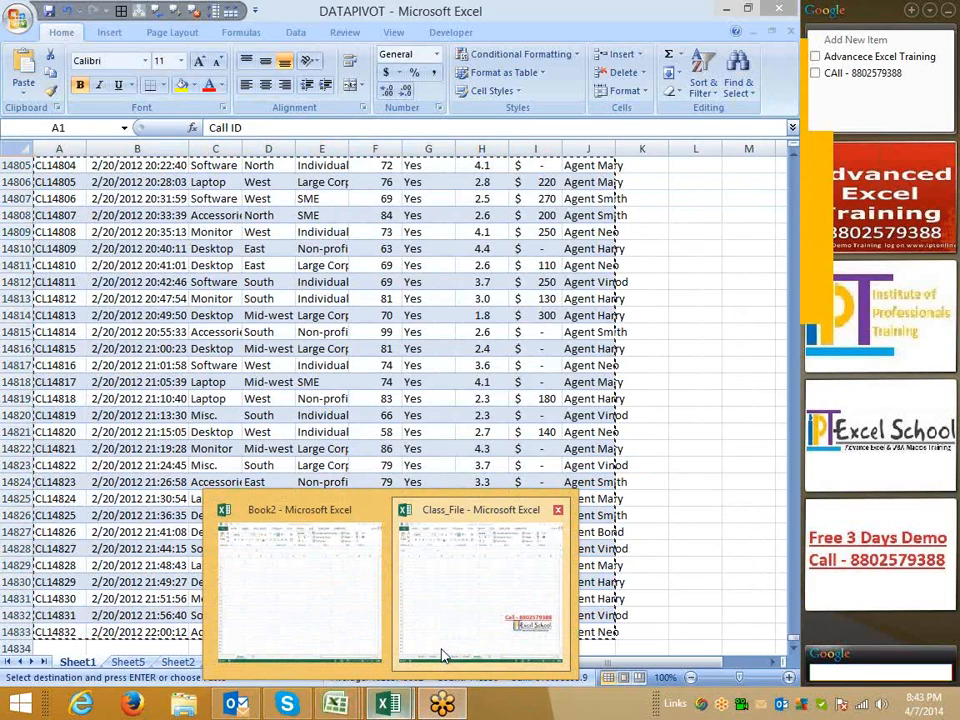
click(443, 655)
key(ctrl+v)
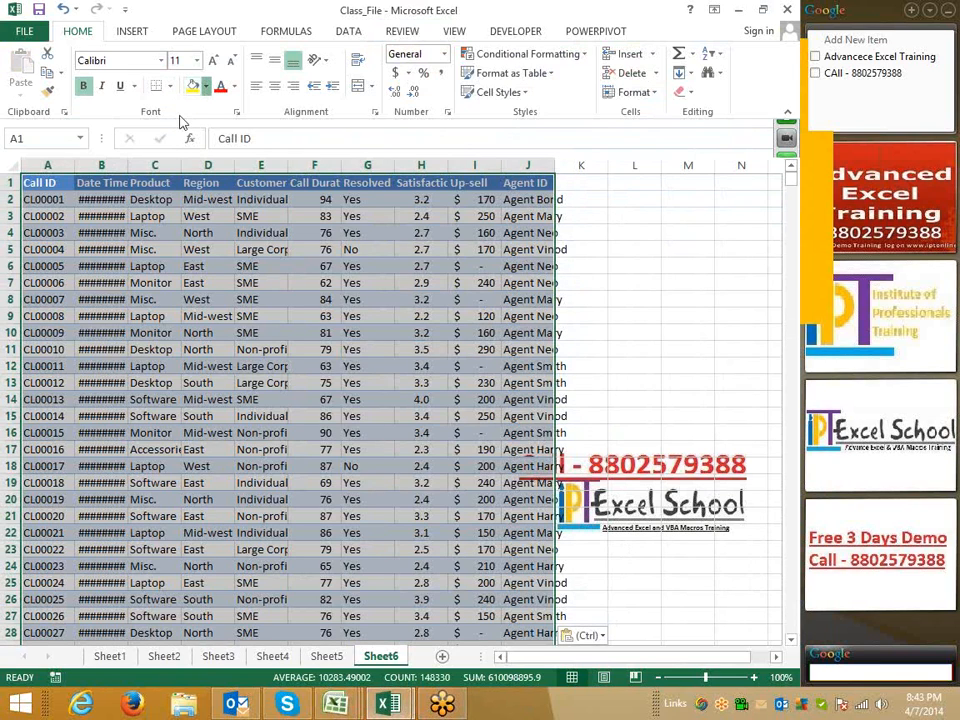
Remove the fill from the pasted data and color the header row's font red
click(205, 86)
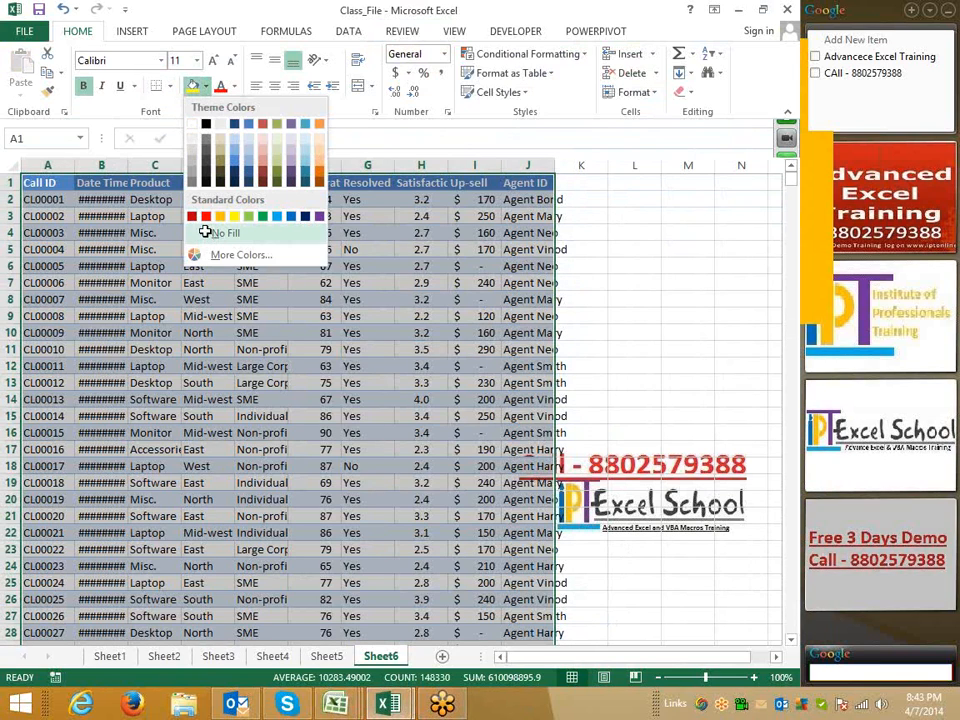
click(205, 232)
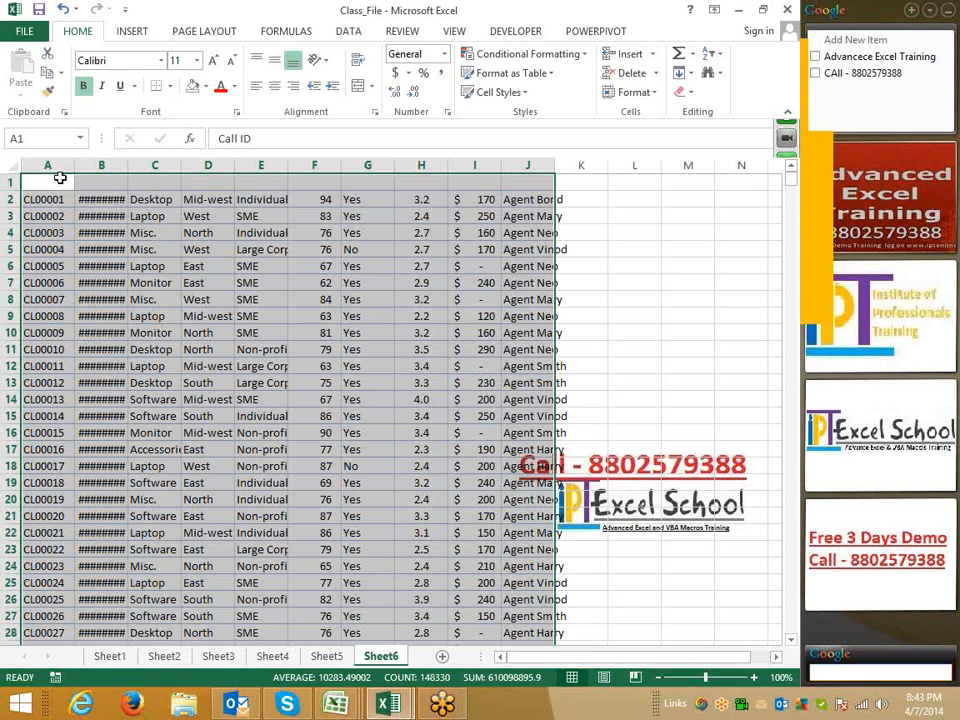
drag(69, 178, 520, 179)
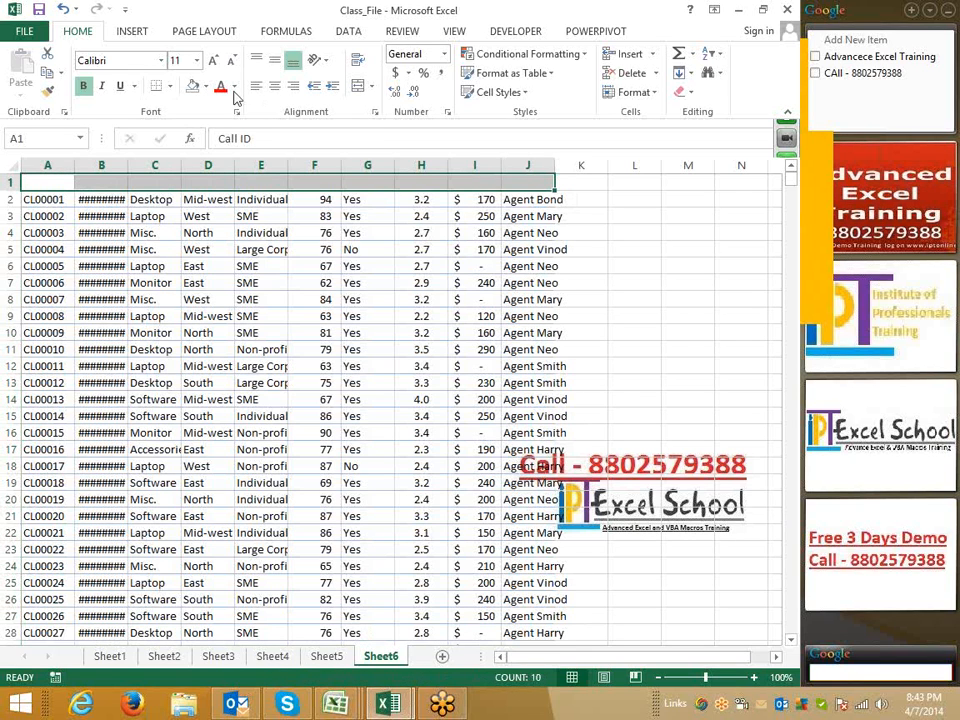
click(220, 86)
click(215, 370)
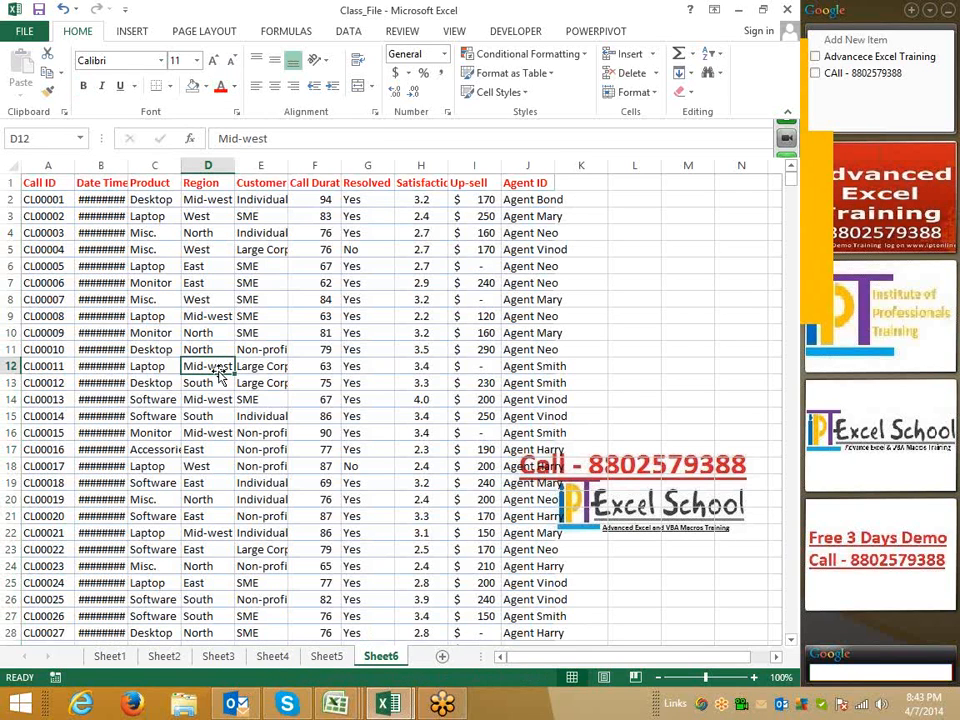
Insert the recommended PivotTable 'Sum of Call Duration by Product' from the data table
click(44, 187)
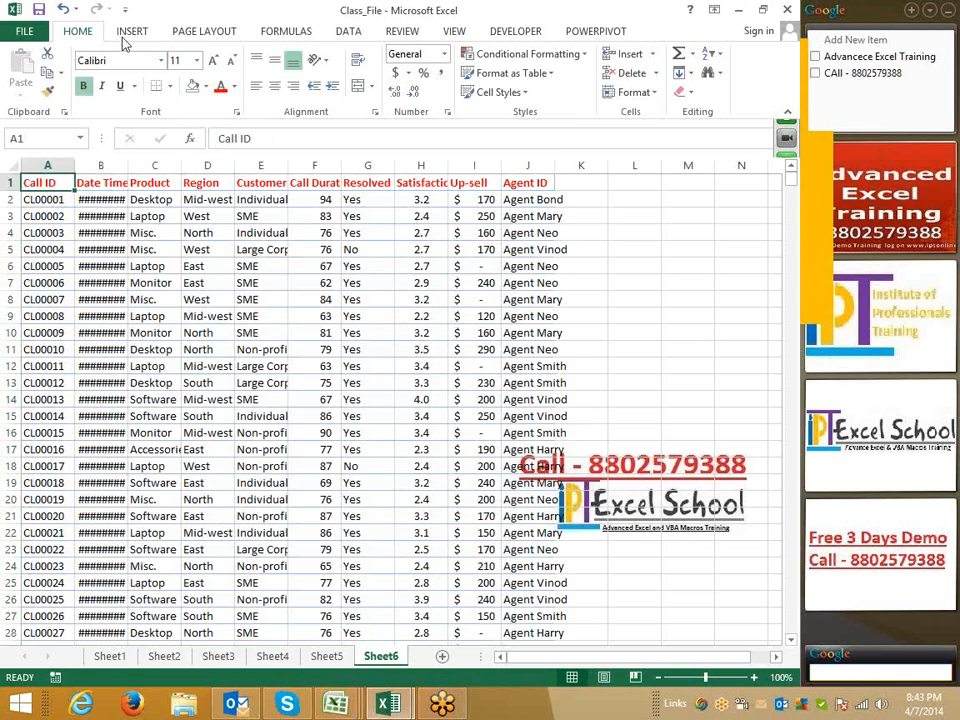
click(128, 32)
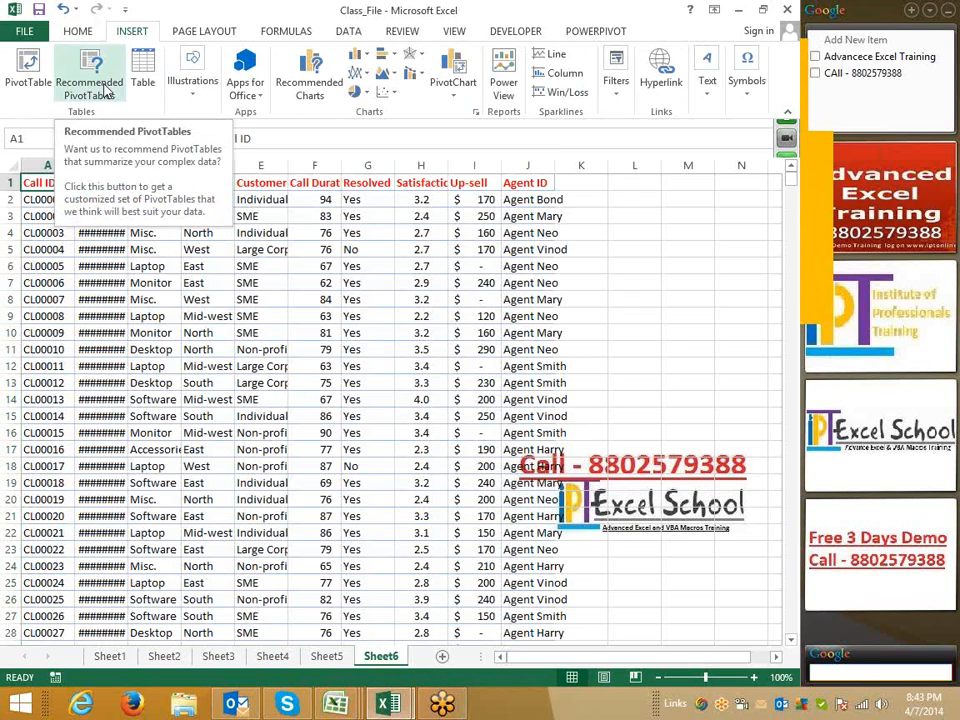
click(106, 92)
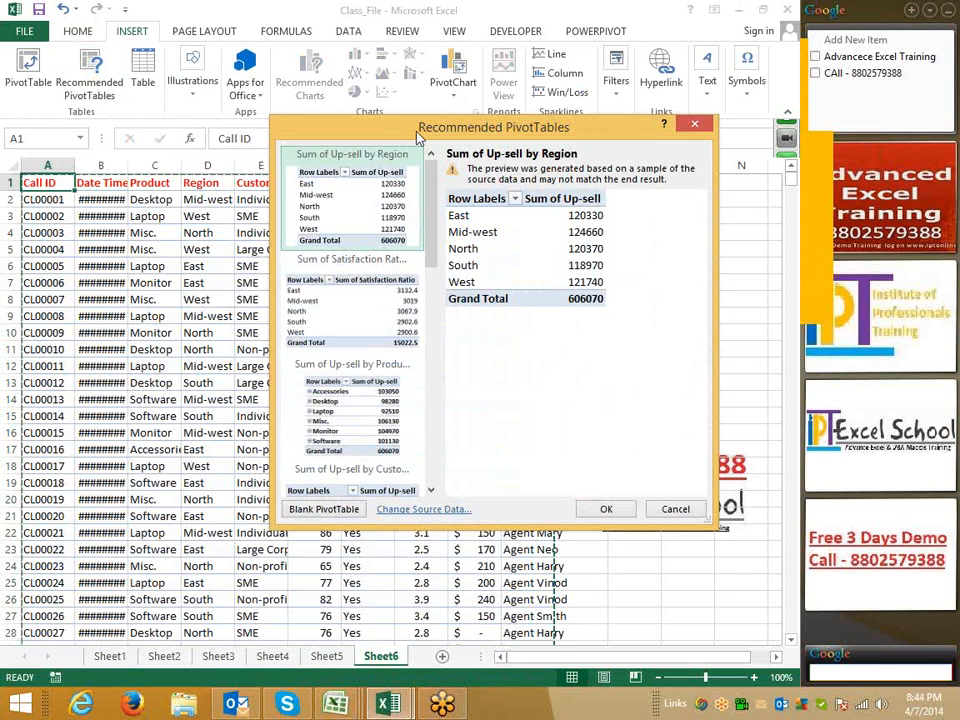
drag(418, 135, 222, 172)
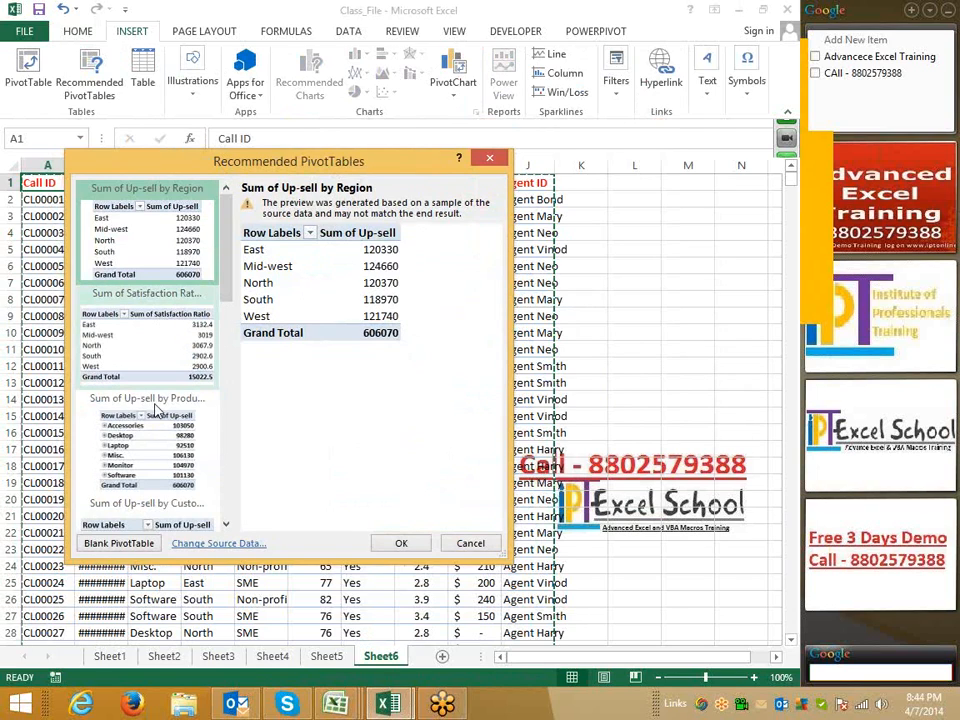
click(152, 362)
click(151, 435)
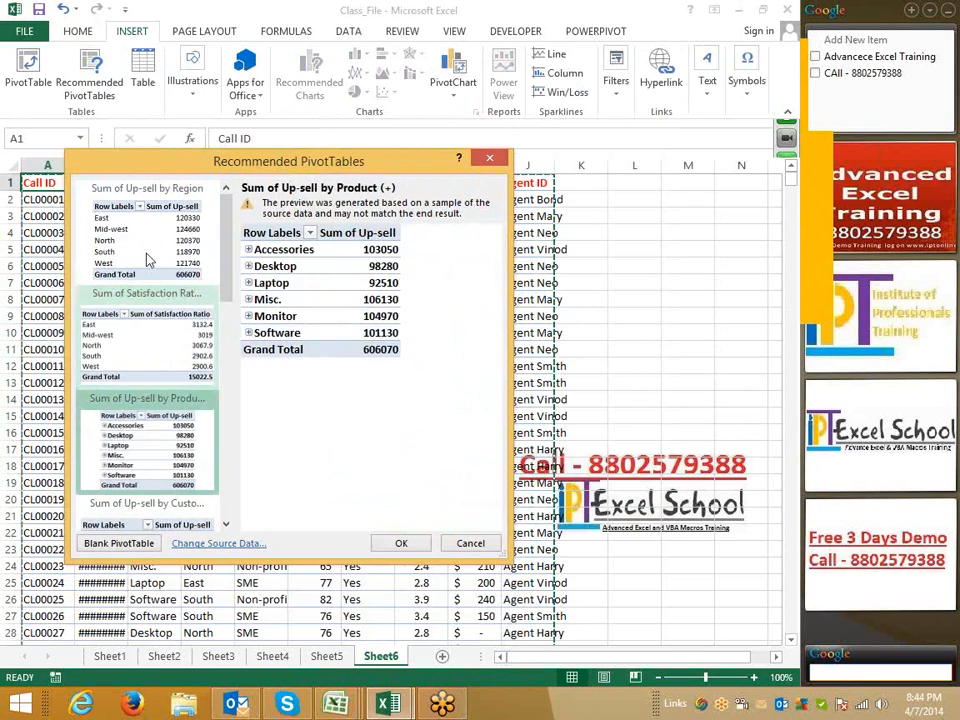
click(150, 373)
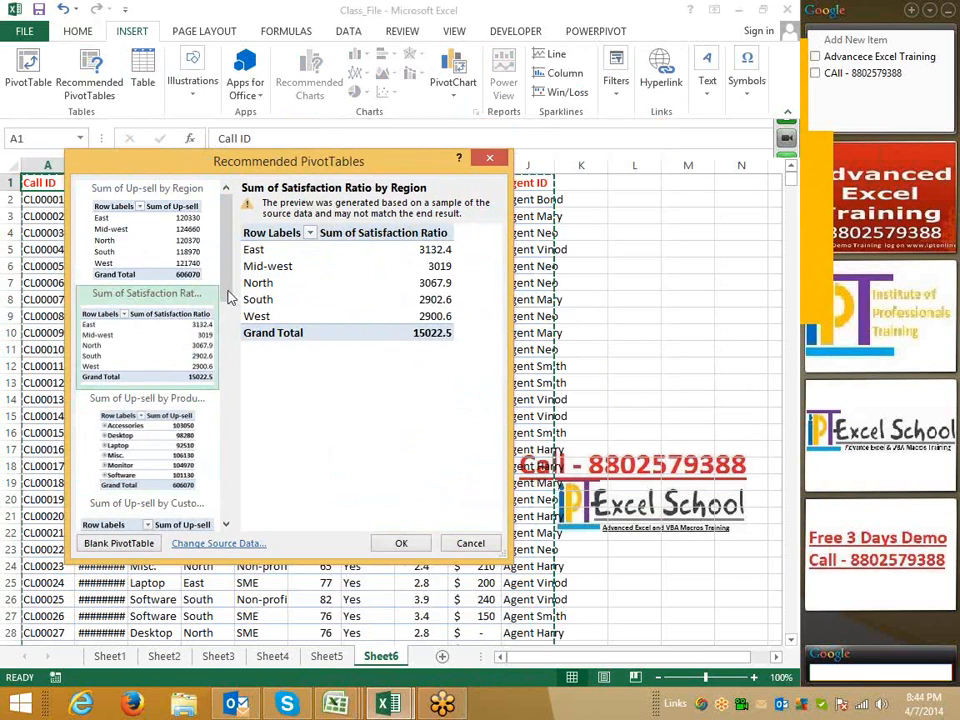
drag(228, 291, 202, 508)
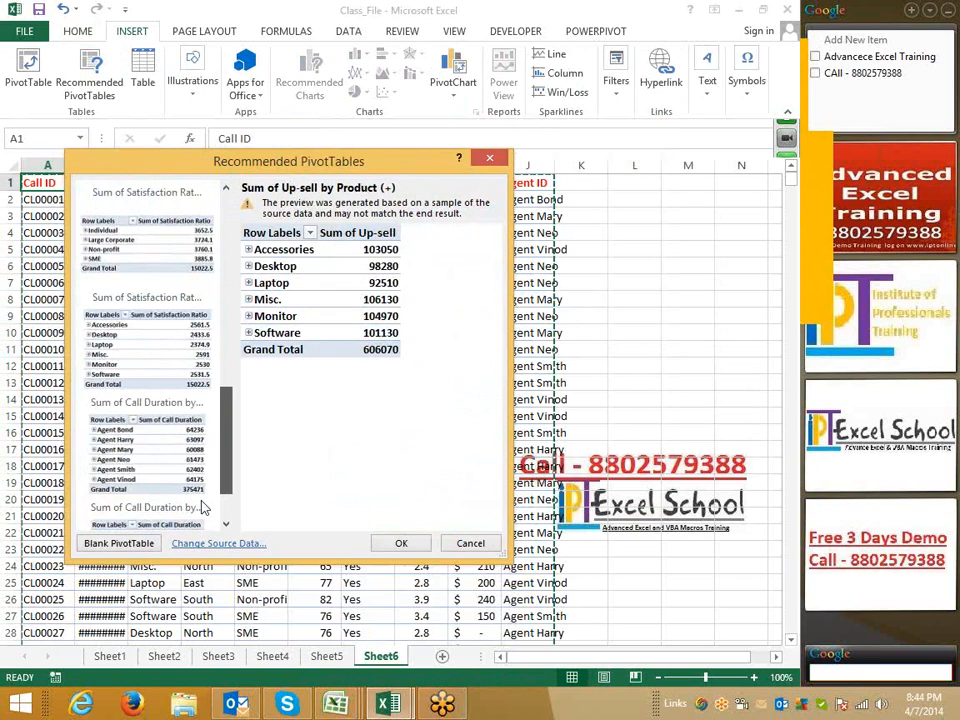
click(202, 508)
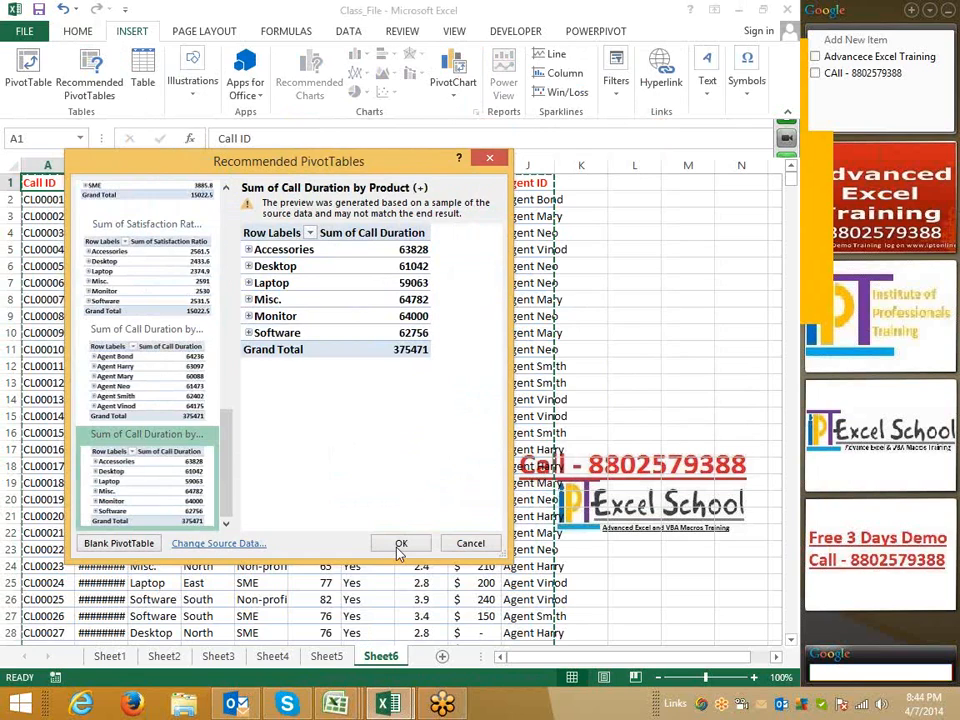
click(399, 546)
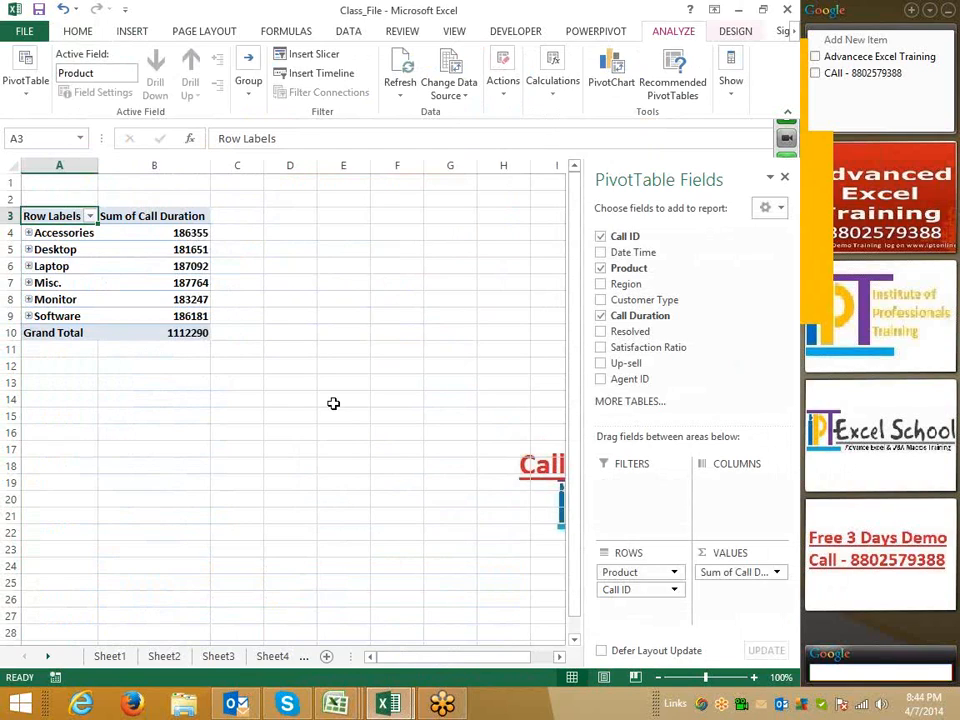
click(130, 34)
click(78, 32)
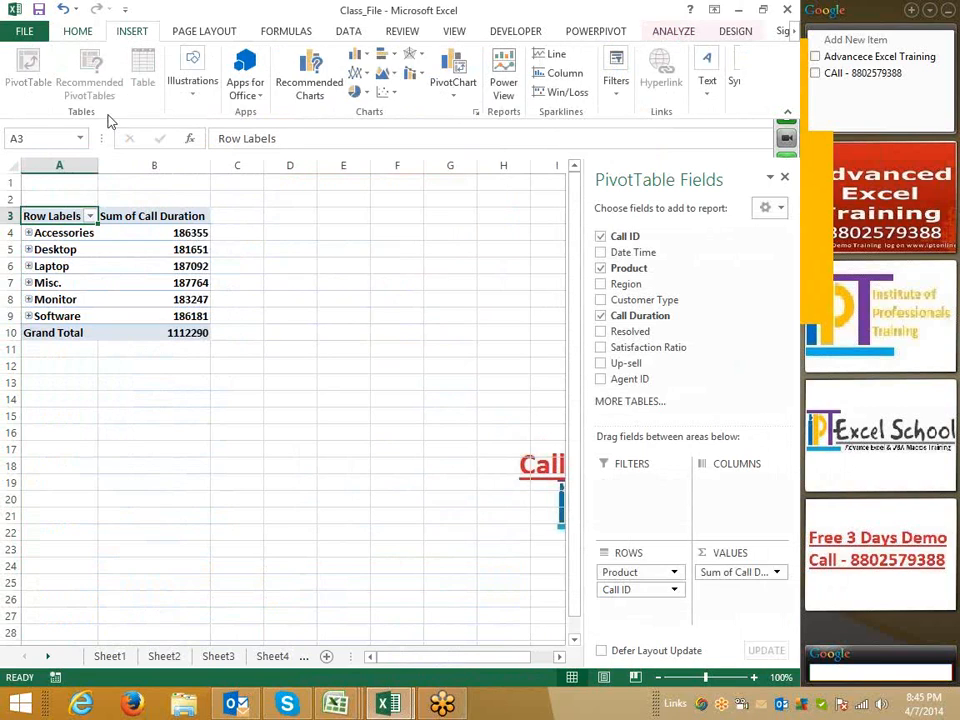
click(133, 265)
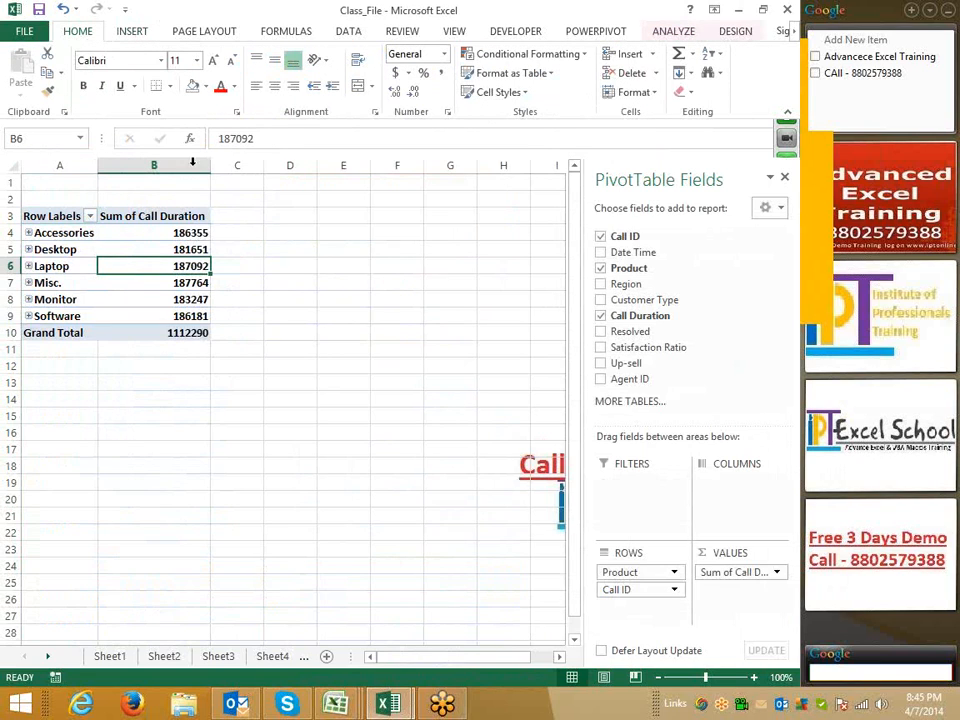
click(55, 249)
Insert slicers for Region and Customer Type on the PivotTable
click(123, 37)
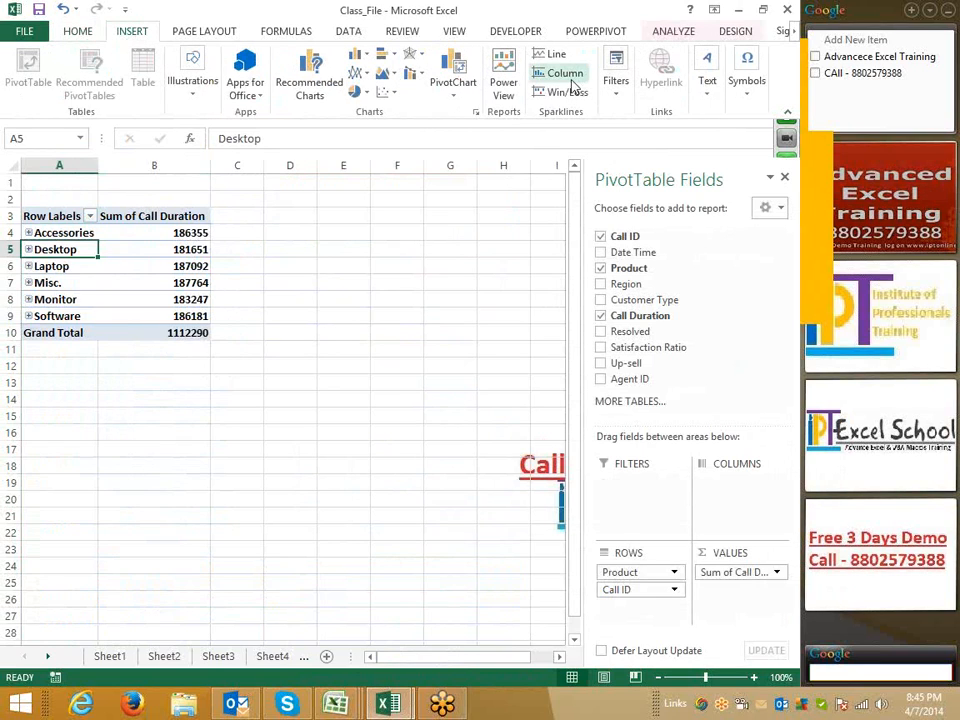
click(616, 80)
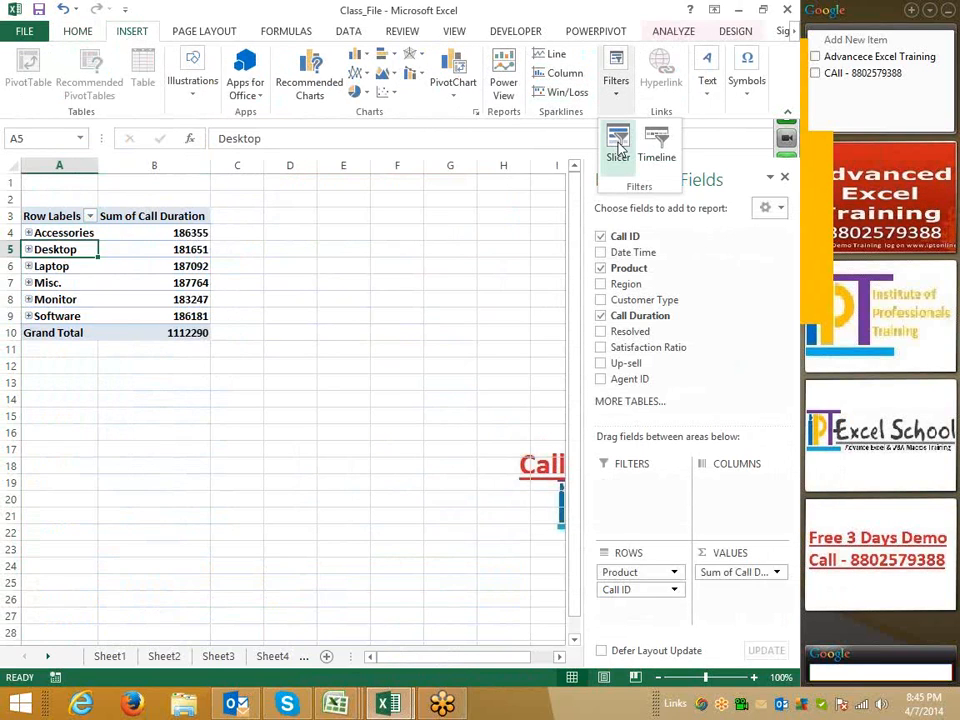
click(617, 146)
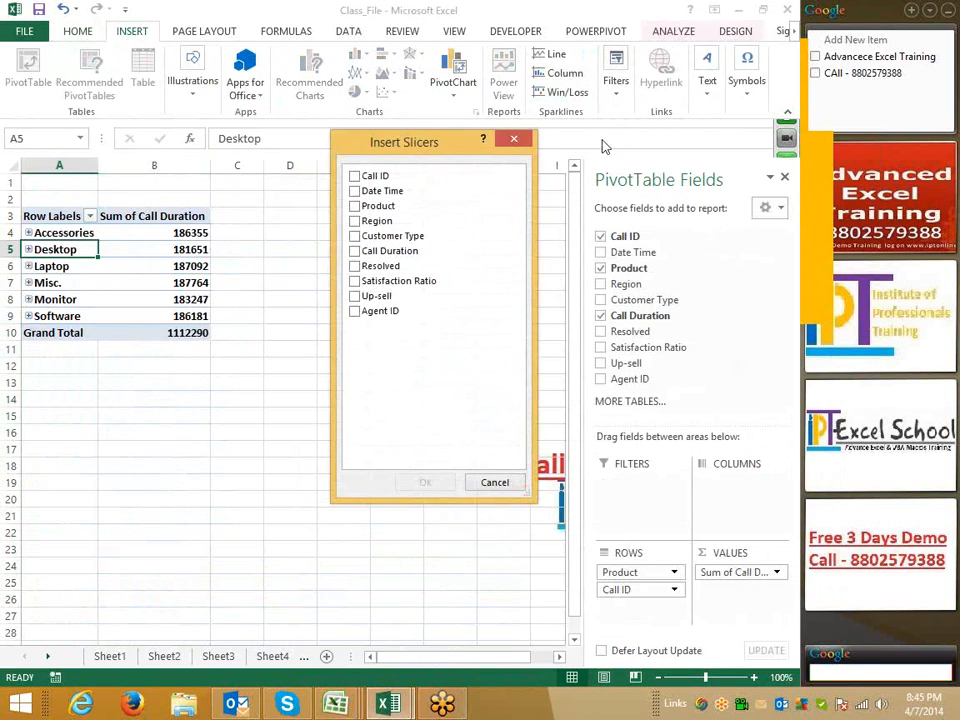
click(355, 222)
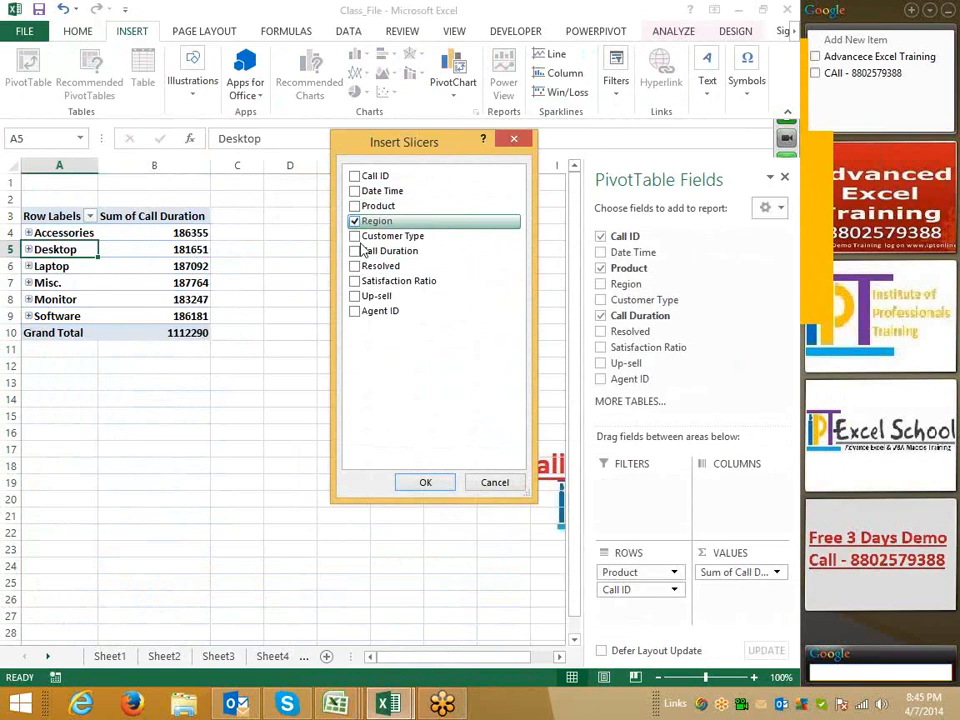
click(356, 237)
click(425, 482)
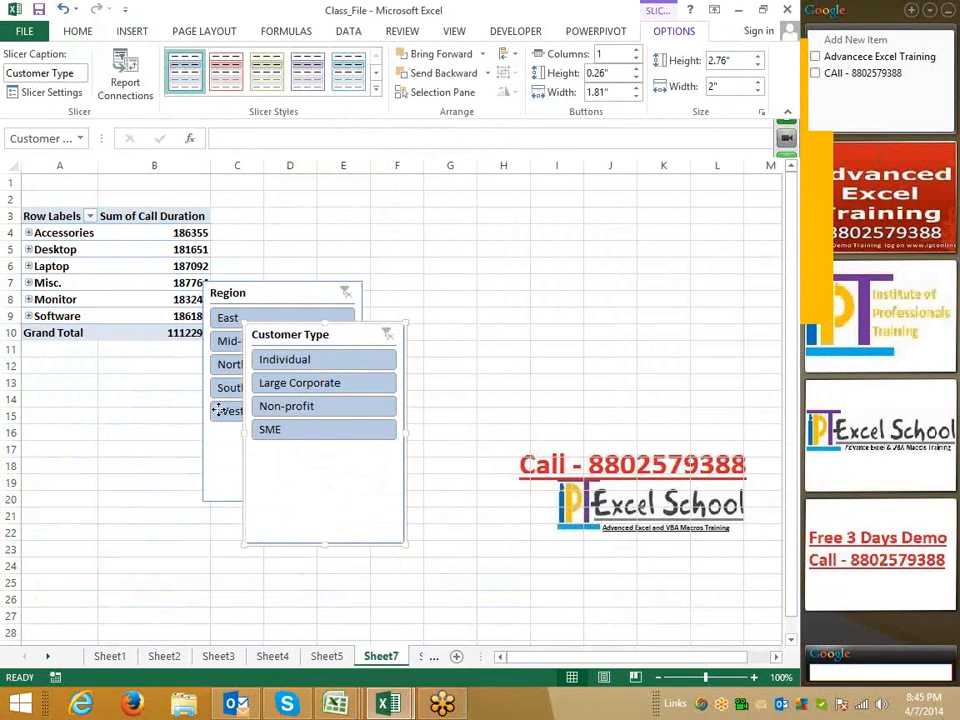
Rearrange the slicers, moving Customer Type below the PivotTable and Region beside it
drag(321, 340, 132, 422)
drag(254, 308, 274, 223)
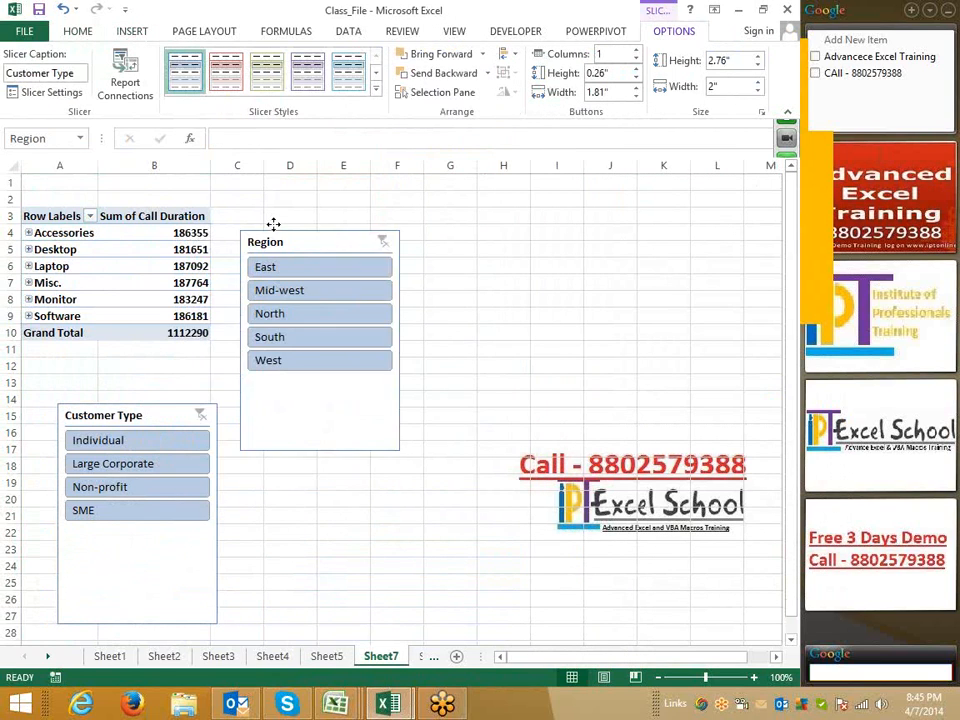
Insert a 2-D clustered column chart from the PivotTable's data
drag(51, 212, 166, 316)
click(132, 31)
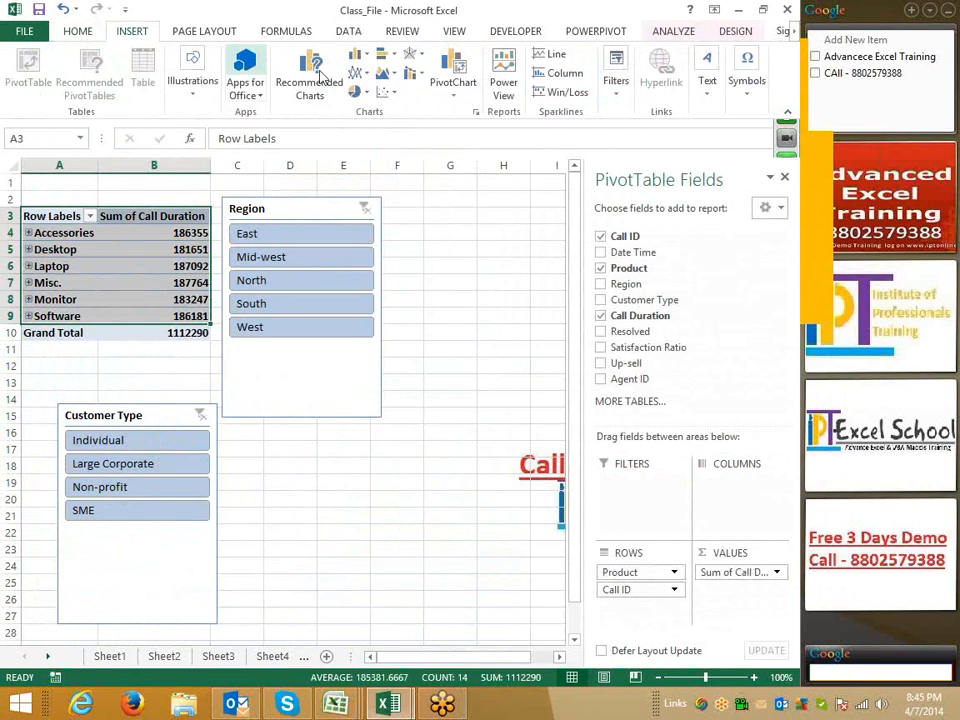
click(358, 57)
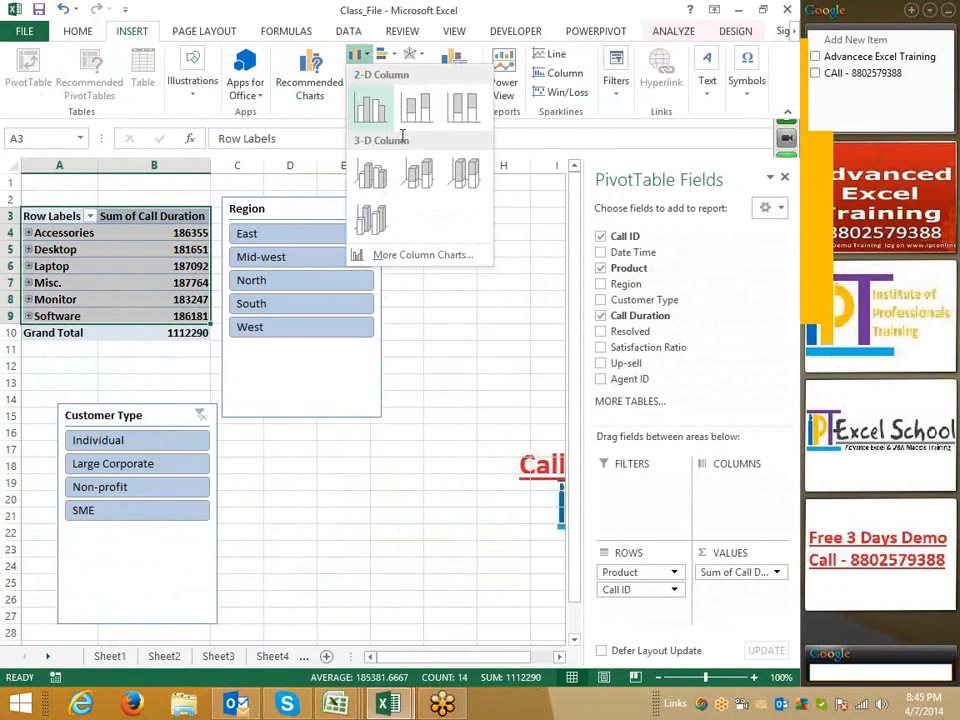
click(318, 104)
click(461, 597)
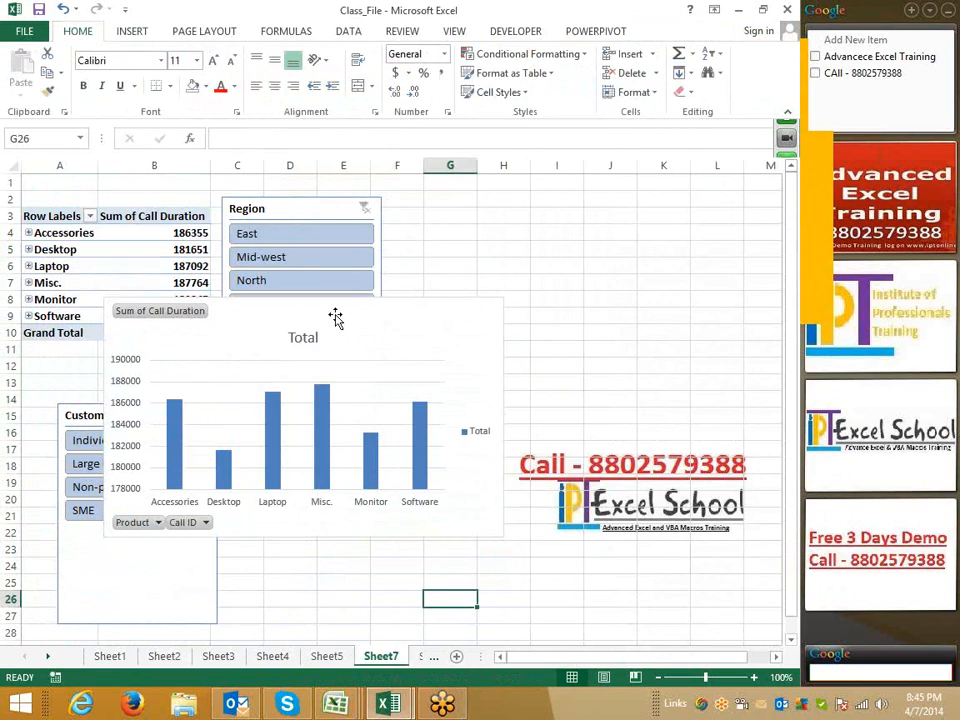
Move the chart to the right of the Region slicer
drag(280, 301, 619, 201)
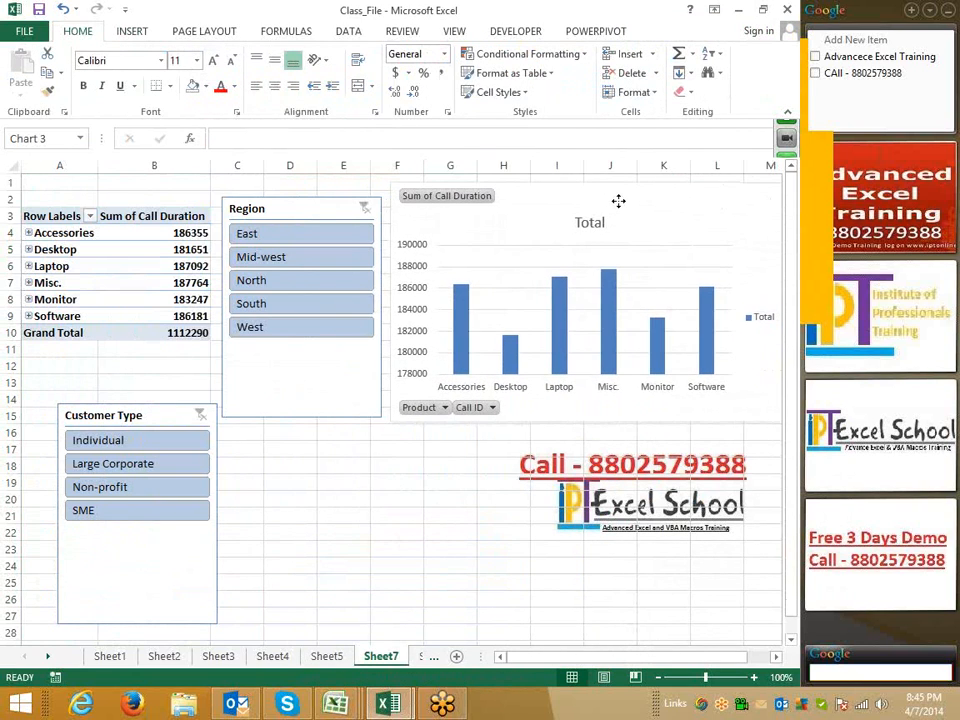
click(438, 542)
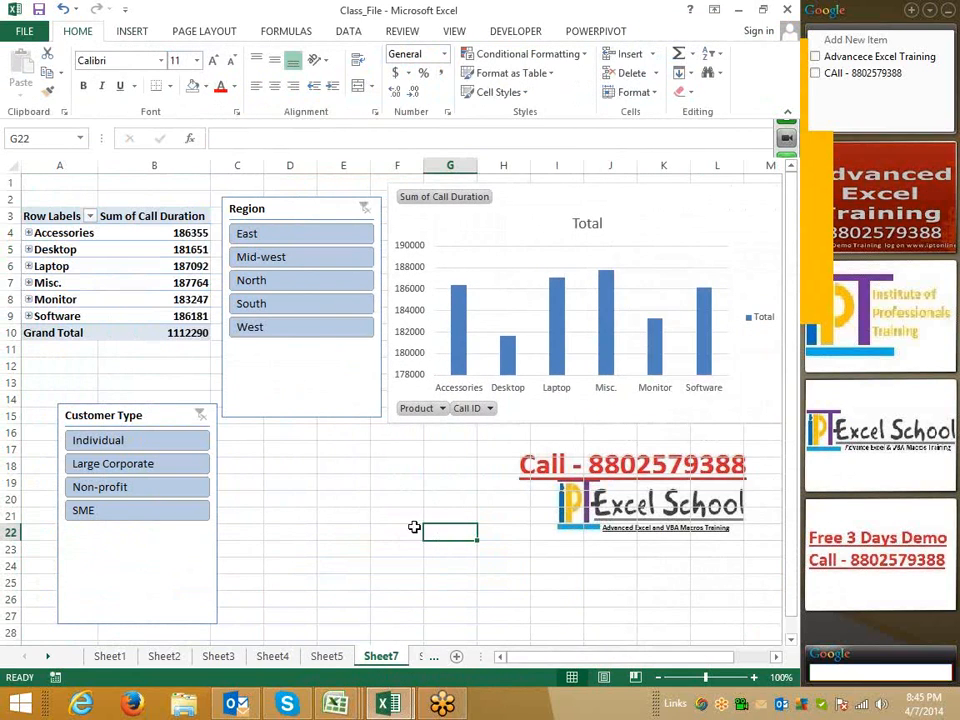
Filter the slicers to the East, Mid-west and North regions and the Non-profit customer type
click(273, 260)
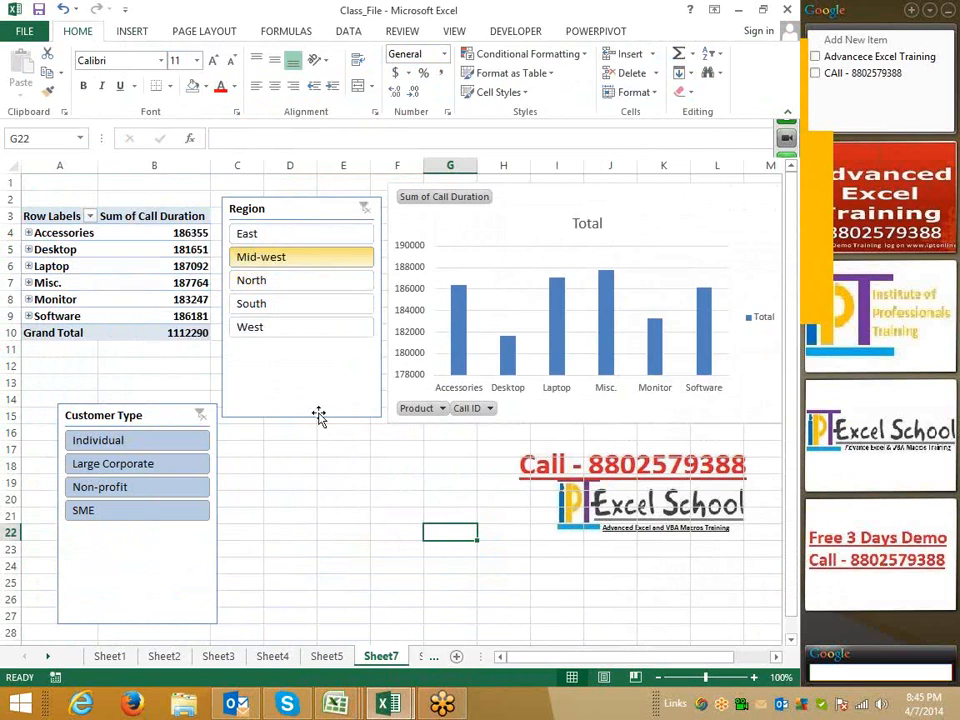
drag(282, 288, 281, 285)
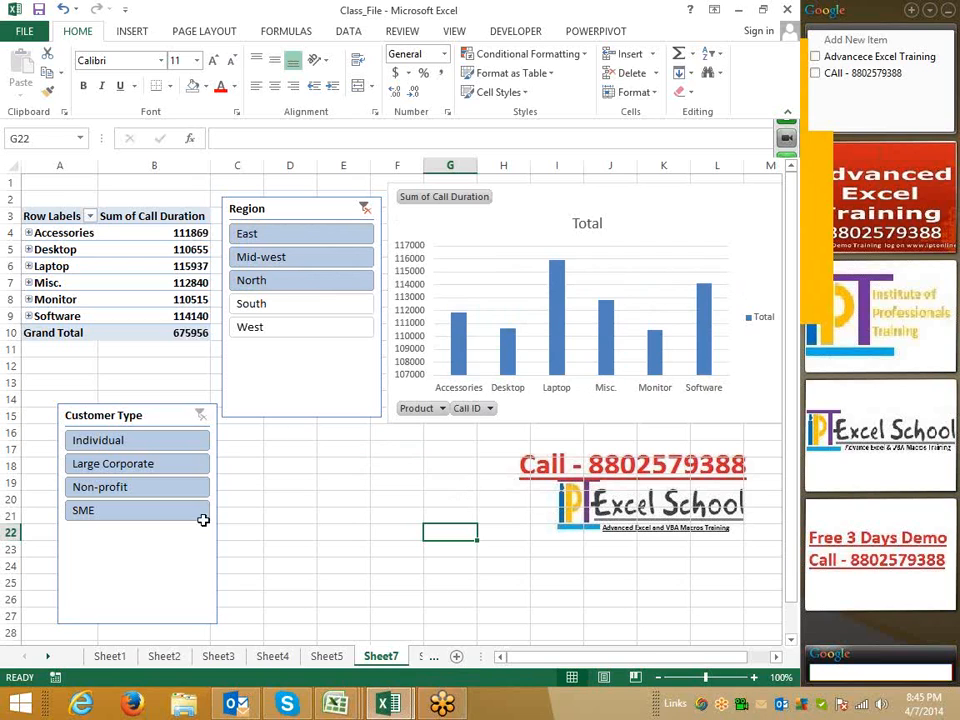
drag(110, 440, 156, 489)
click(145, 490)
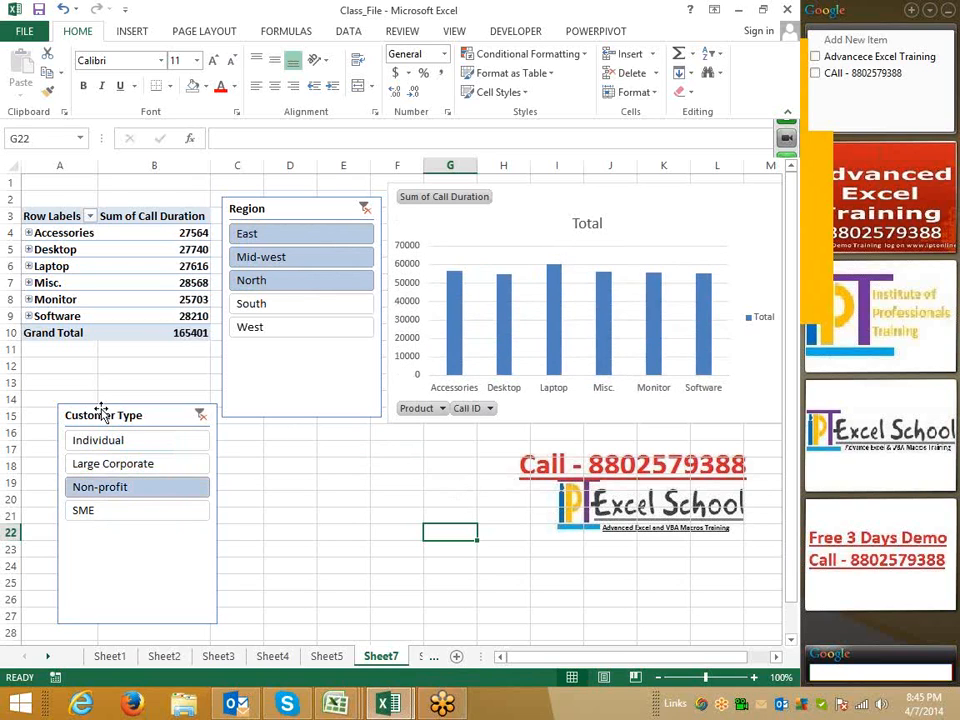
Move the Customer Type slicer directly below the Region slicer and shorten its height
drag(101, 412, 265, 341)
drag(381, 557, 379, 463)
click(161, 519)
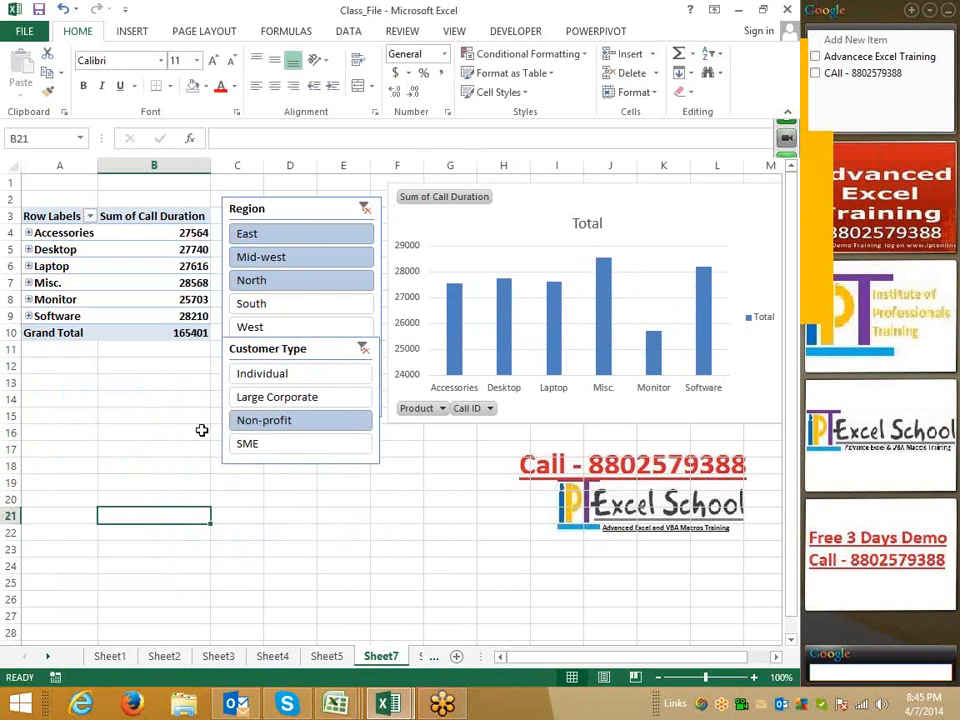
click(148, 36)
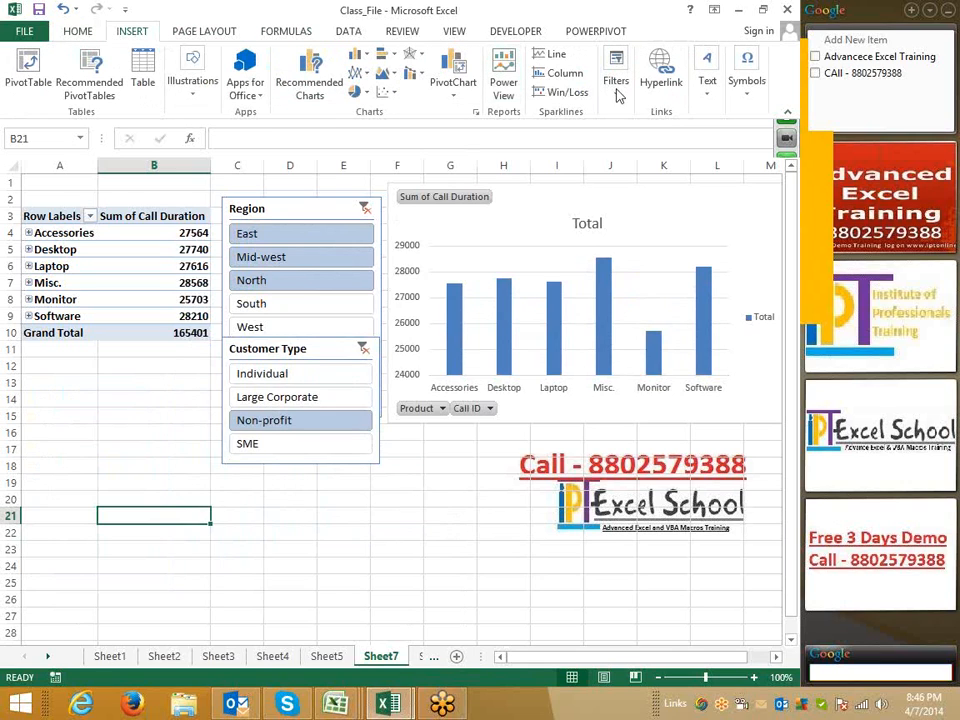
click(619, 97)
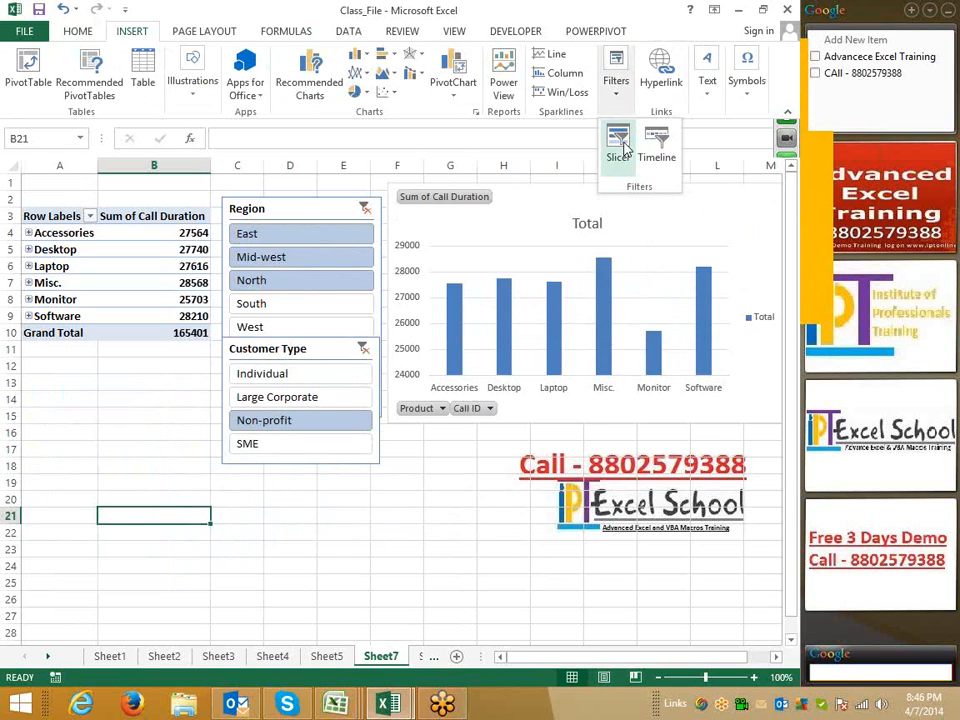
click(619, 145)
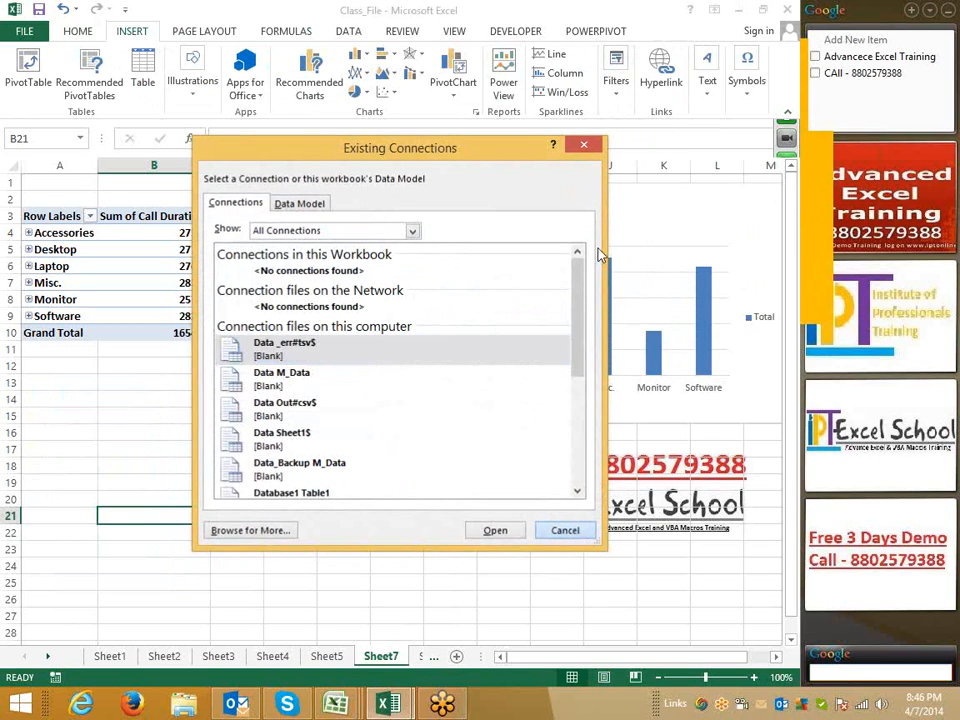
click(566, 530)
click(616, 92)
click(622, 143)
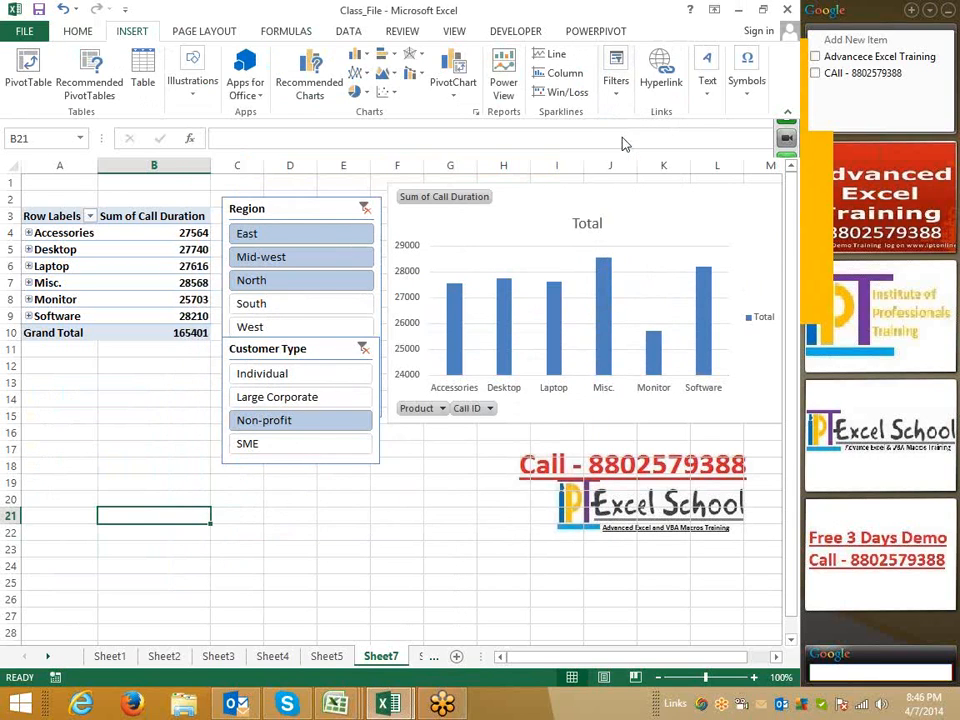
click(566, 531)
Insert slicers for Product and Resolved on the PivotTable
click(57, 243)
click(617, 94)
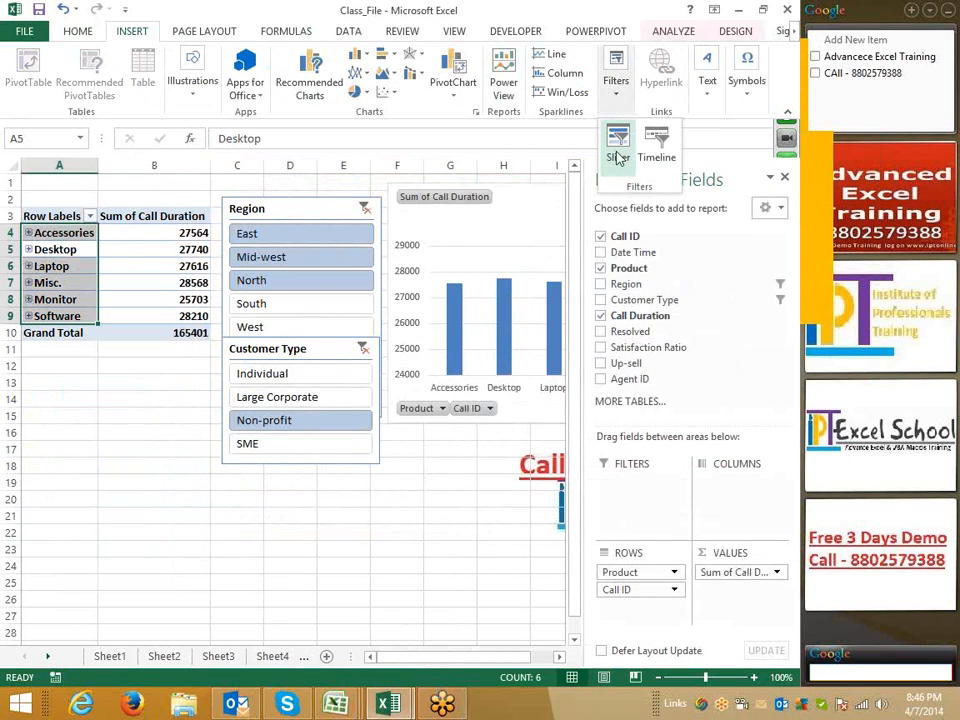
click(617, 141)
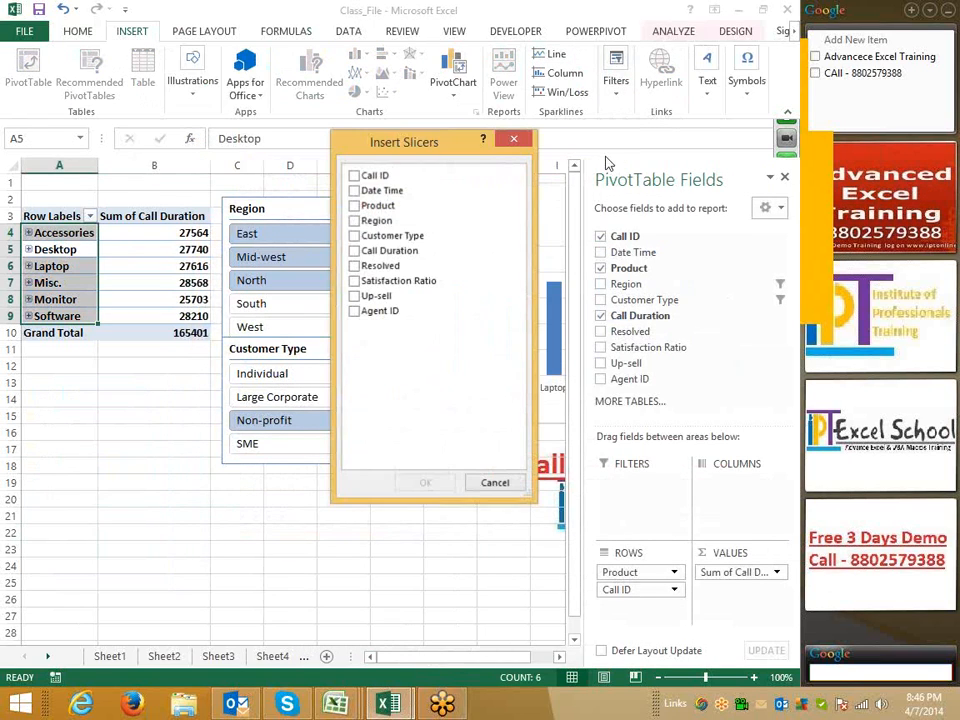
click(354, 206)
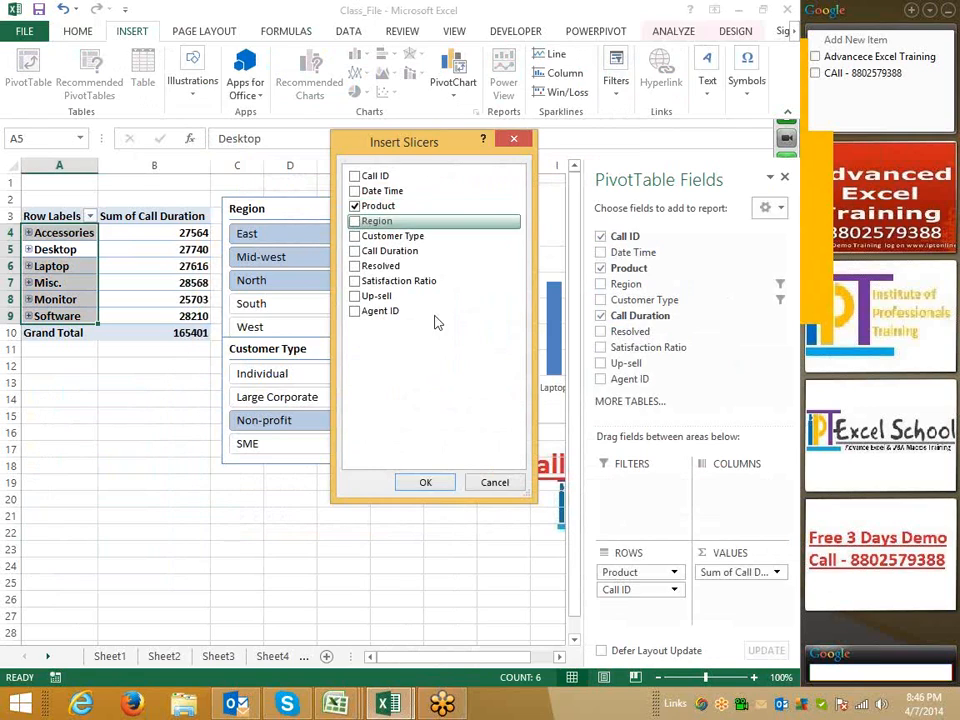
click(355, 266)
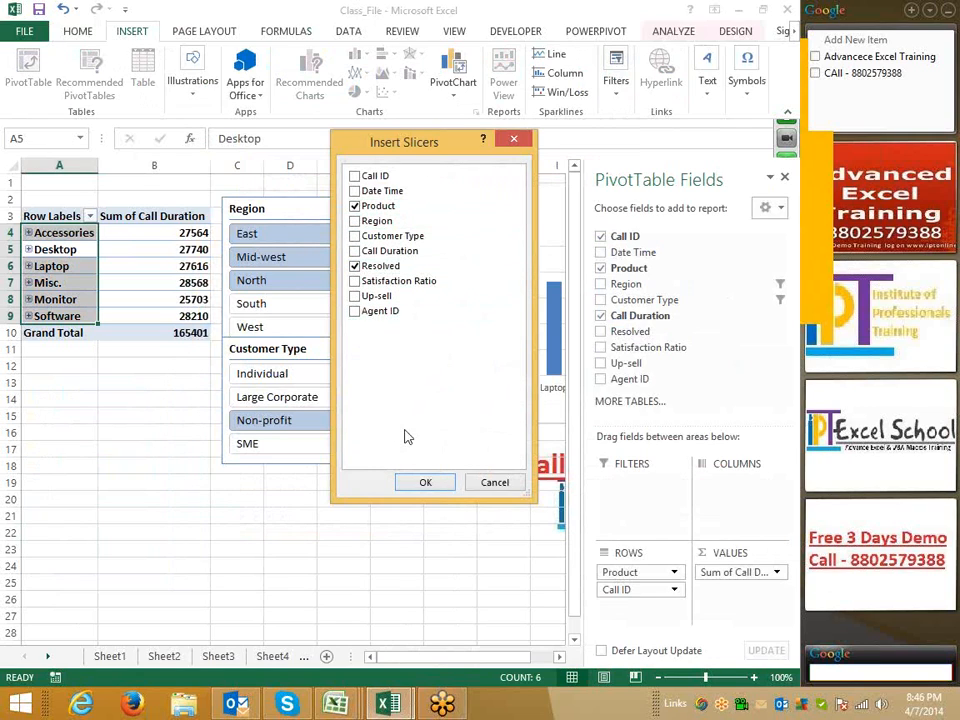
click(423, 485)
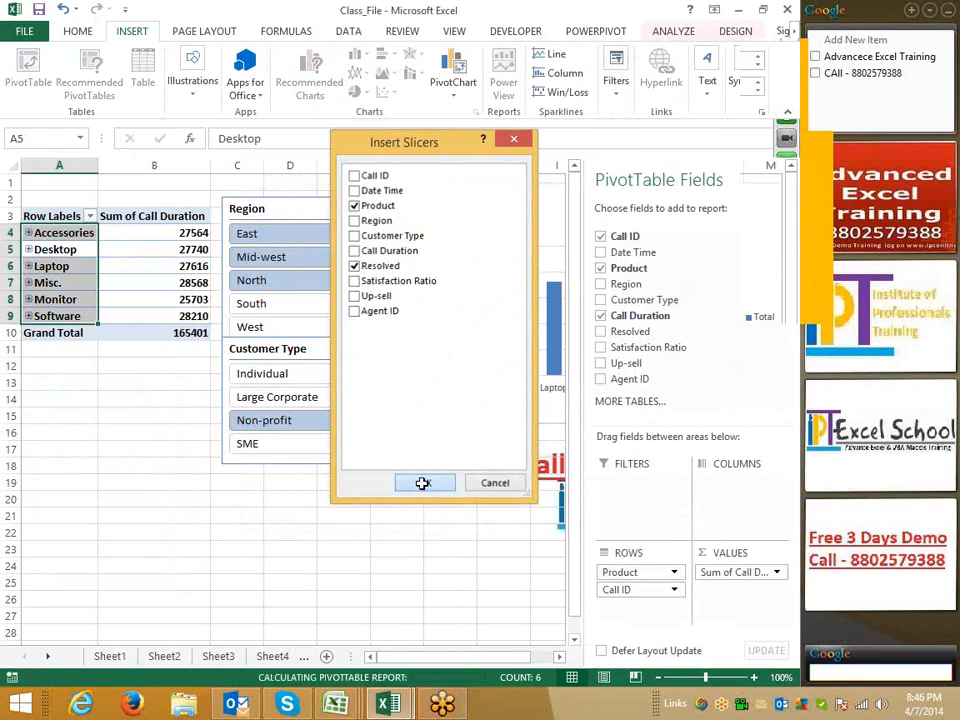
Arrange the Product slicer below the PivotTable and the Resolved slicer below the Customer Type slicer
drag(310, 345, 86, 368)
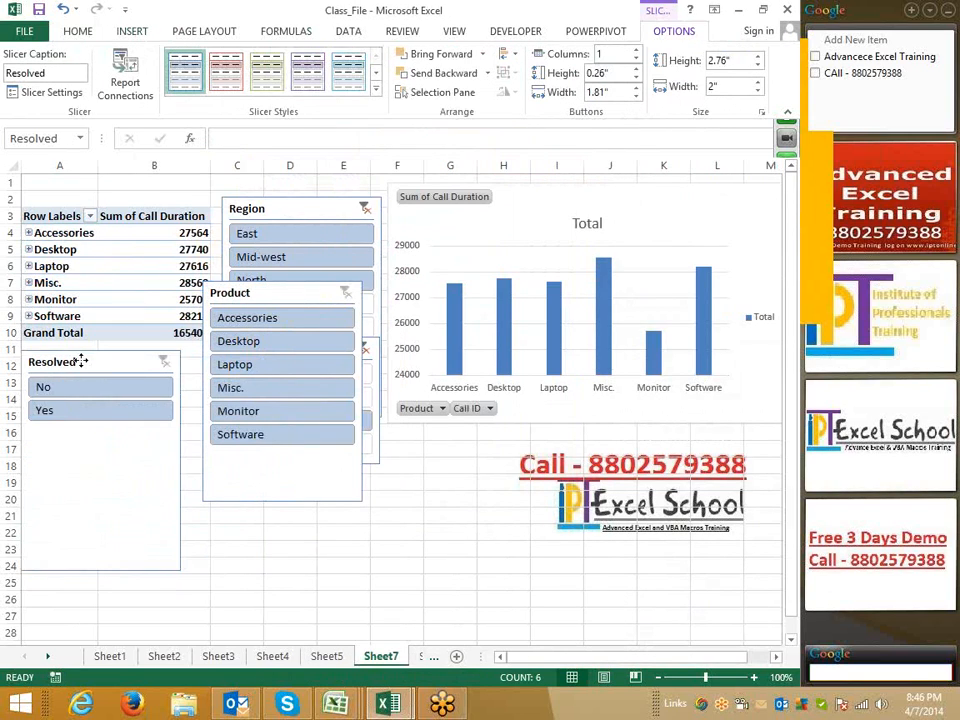
drag(247, 296, 256, 493)
drag(154, 454, 87, 436)
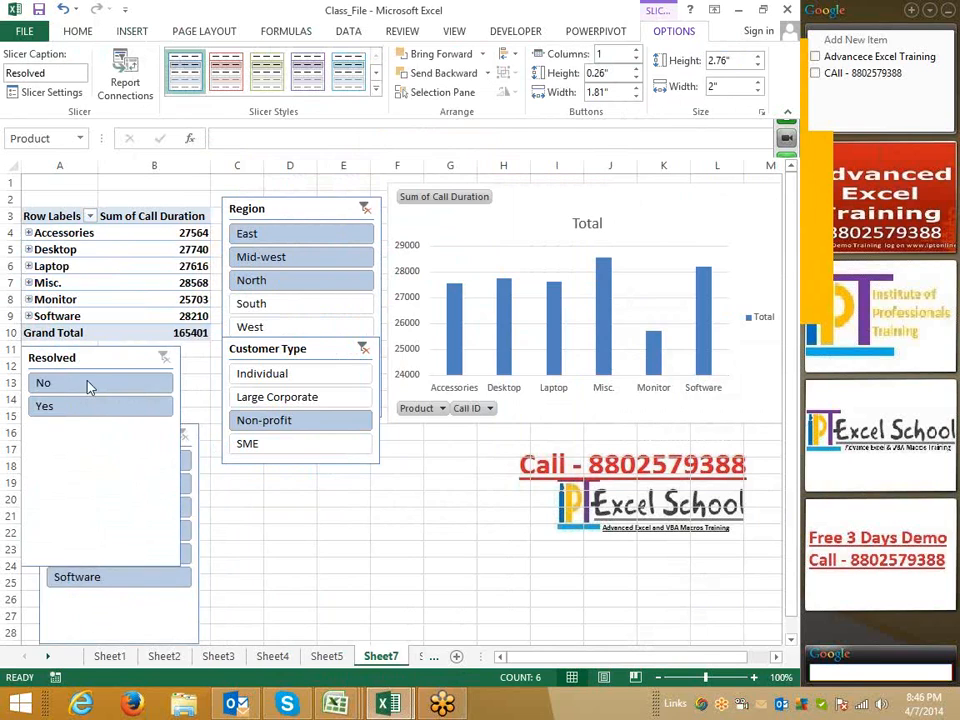
drag(87, 363, 285, 466)
drag(122, 432, 92, 358)
click(440, 566)
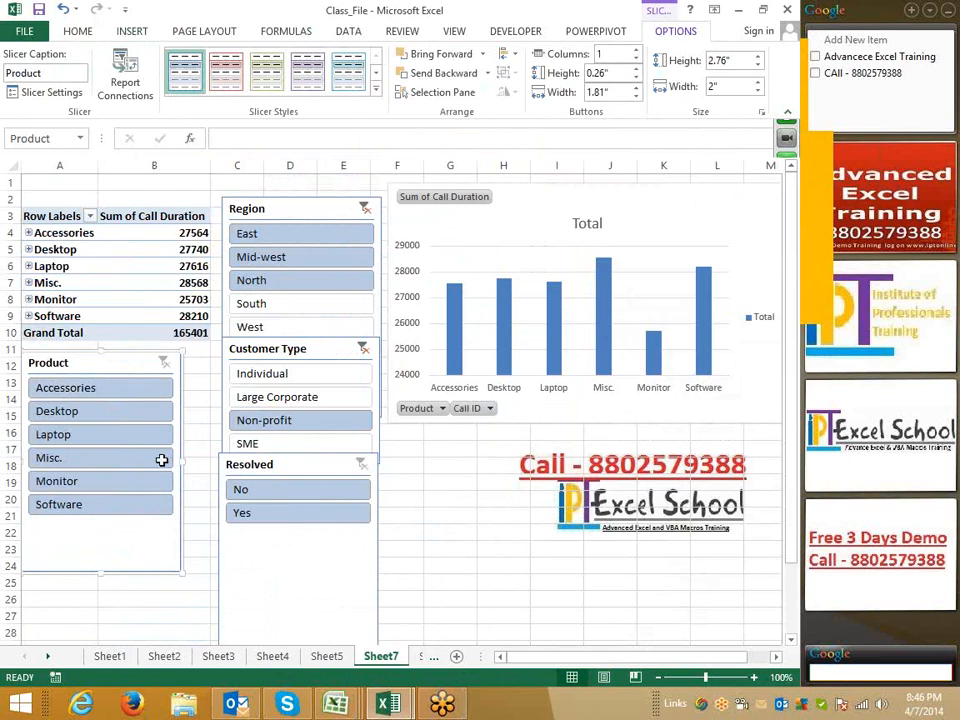
Filter the slicers to Individual, Large Corporate and Non-profit customers and the Accessories through Monitor products
drag(40, 400, 51, 435)
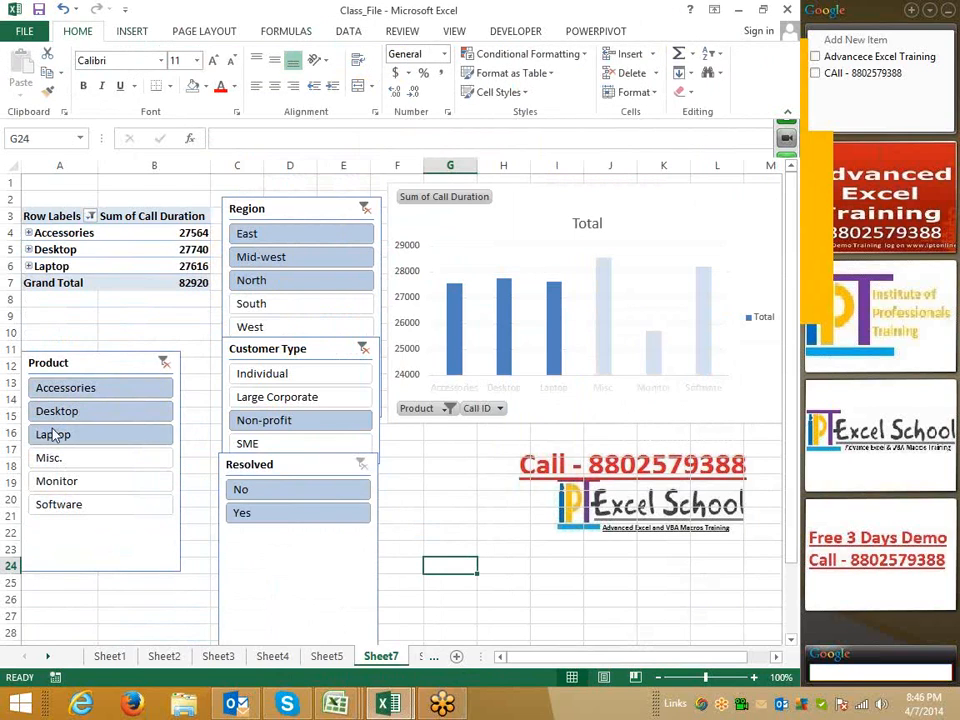
drag(64, 505, 64, 411)
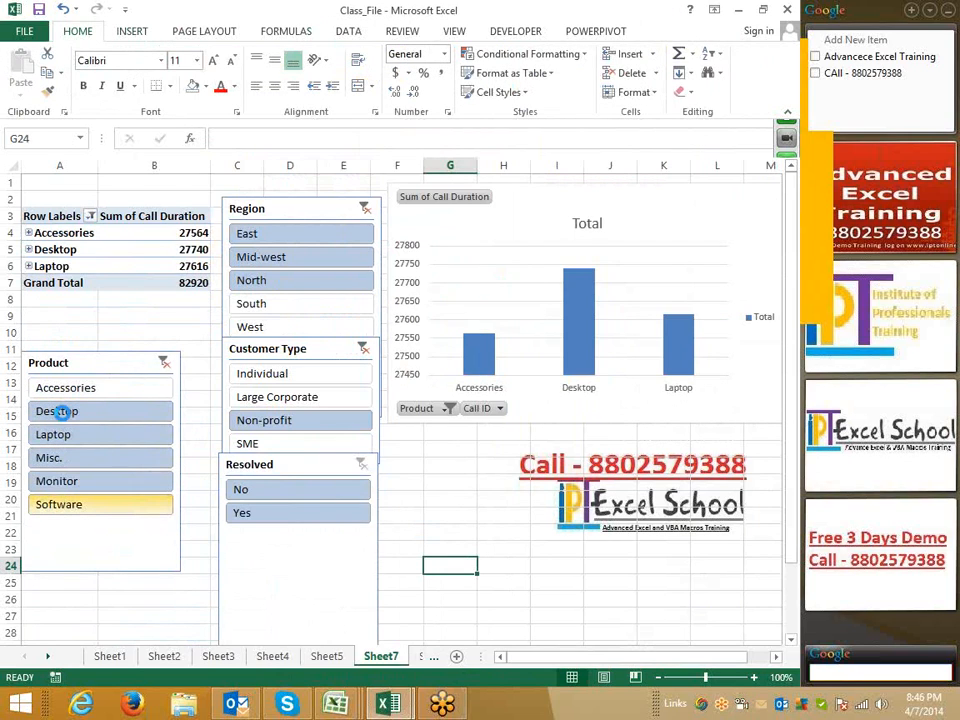
drag(251, 305, 251, 325)
drag(247, 233, 253, 279)
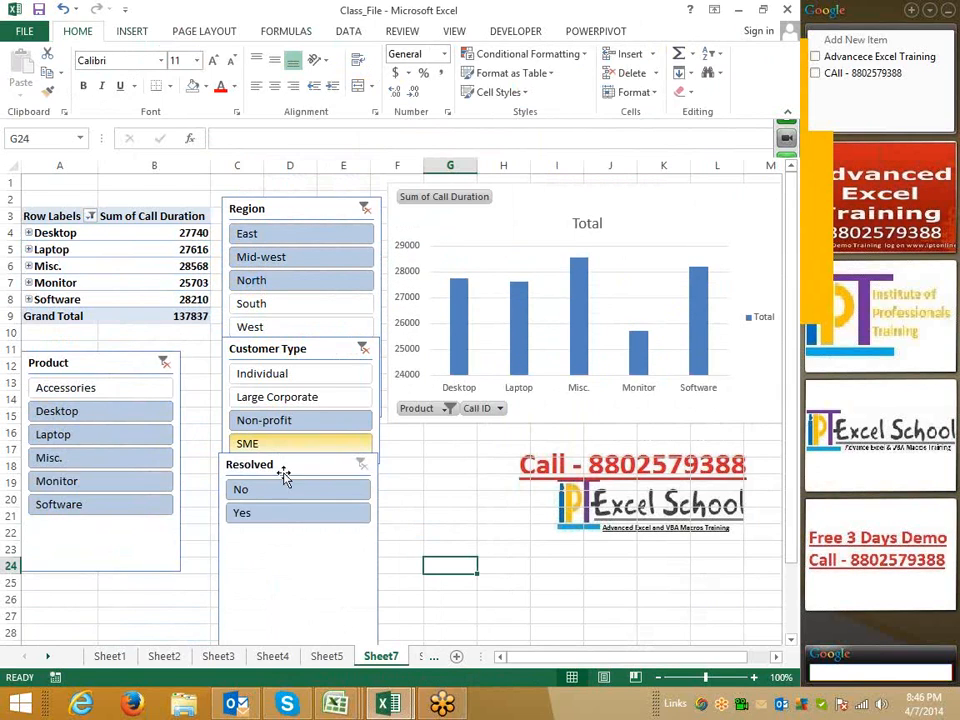
drag(268, 379, 266, 410)
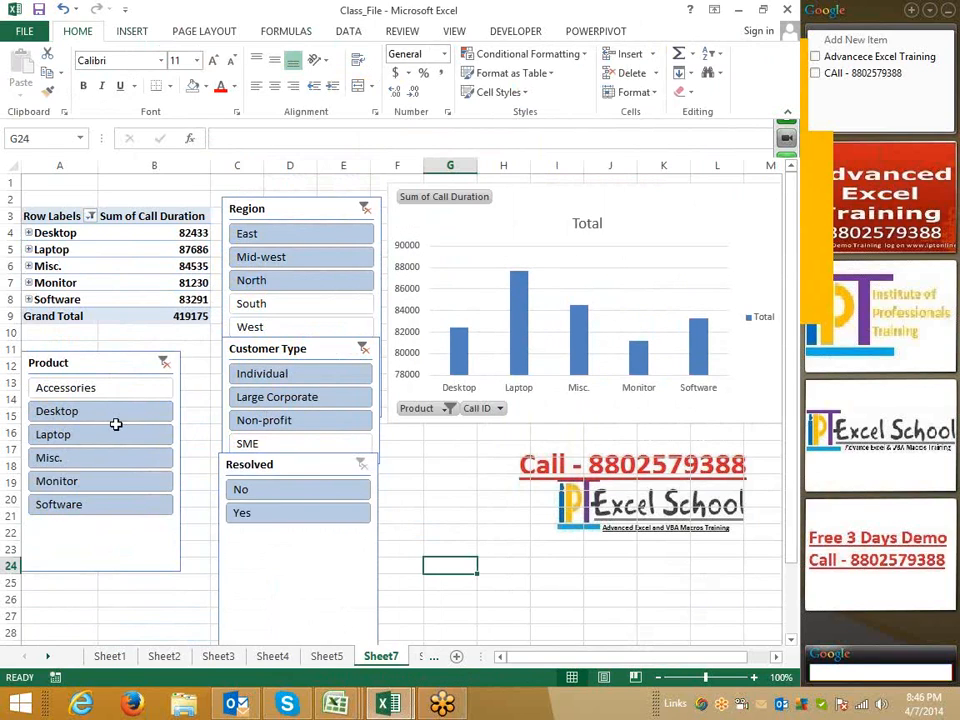
drag(66, 390, 64, 481)
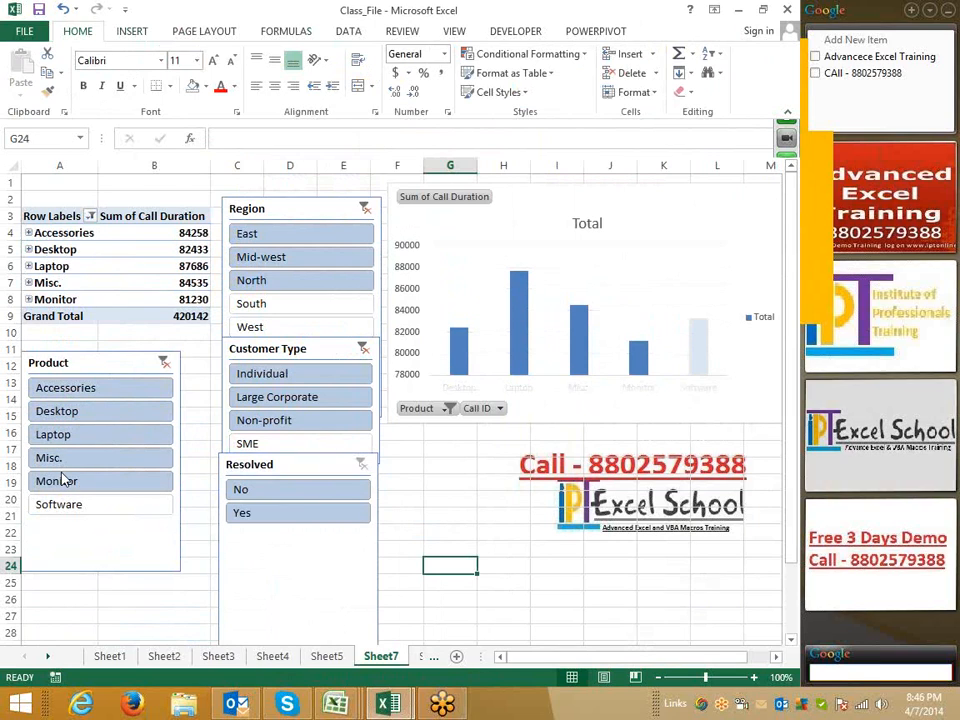
Try filtering by single customer types in the Customer Type slicer
click(273, 441)
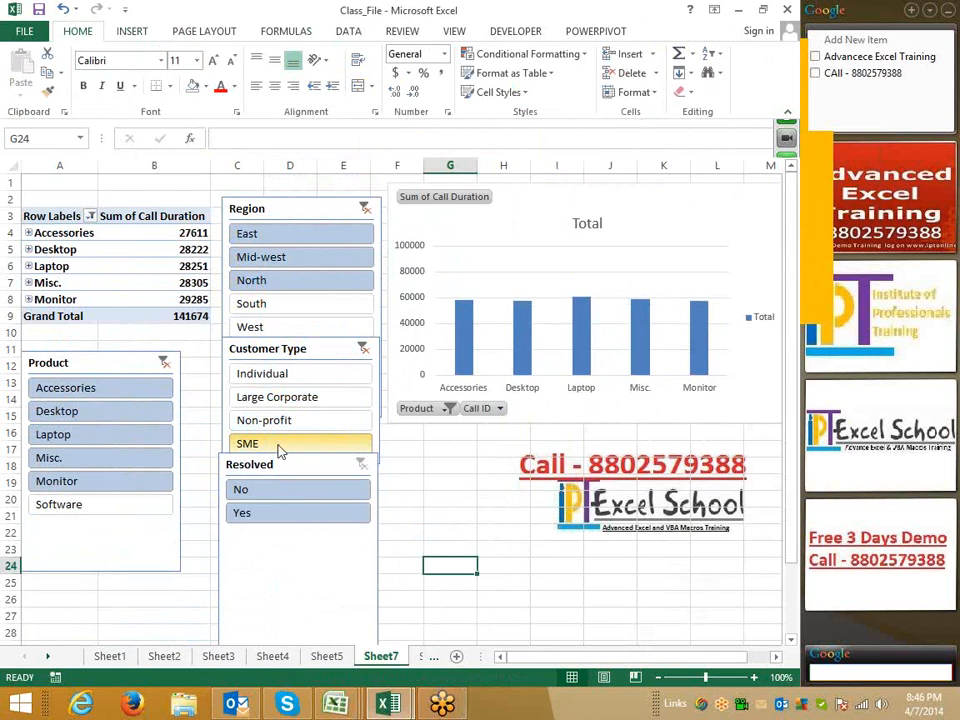
click(265, 397)
click(256, 375)
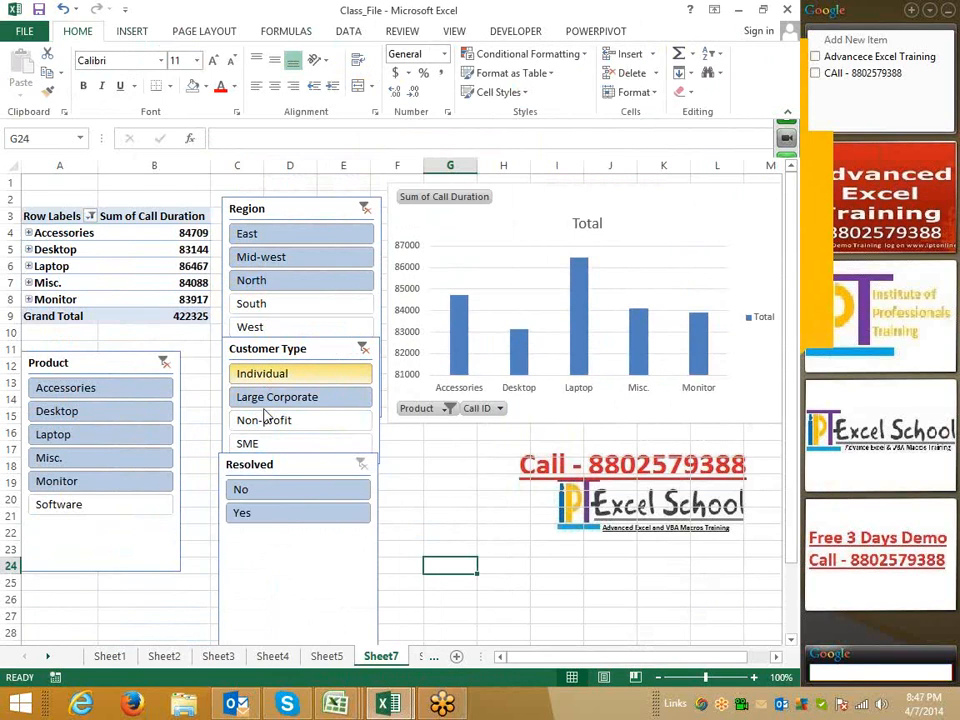
click(265, 420)
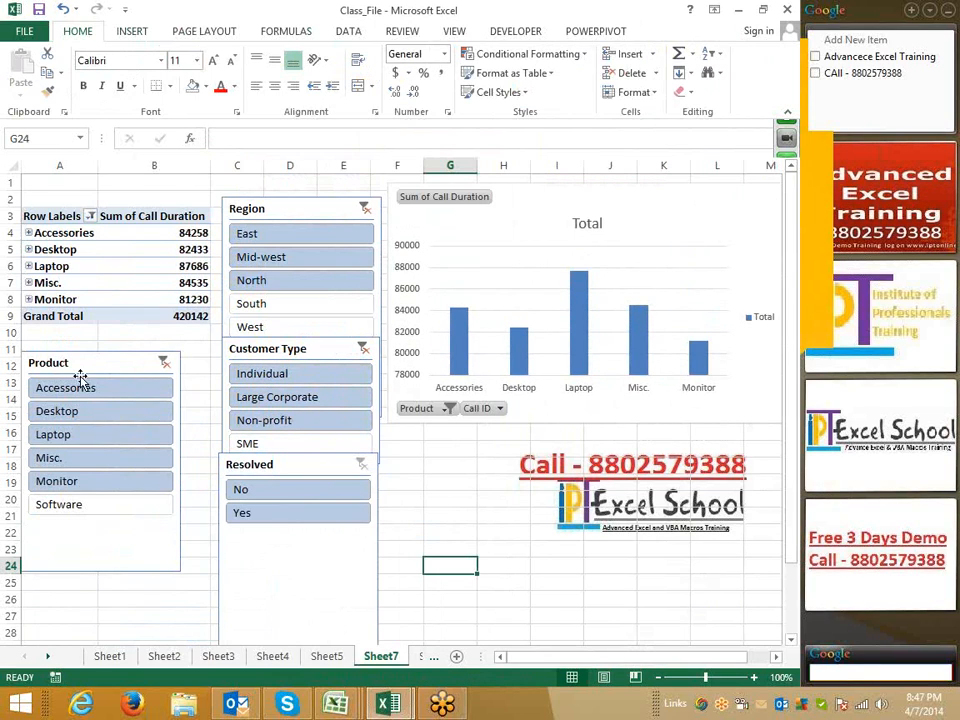
click(470, 547)
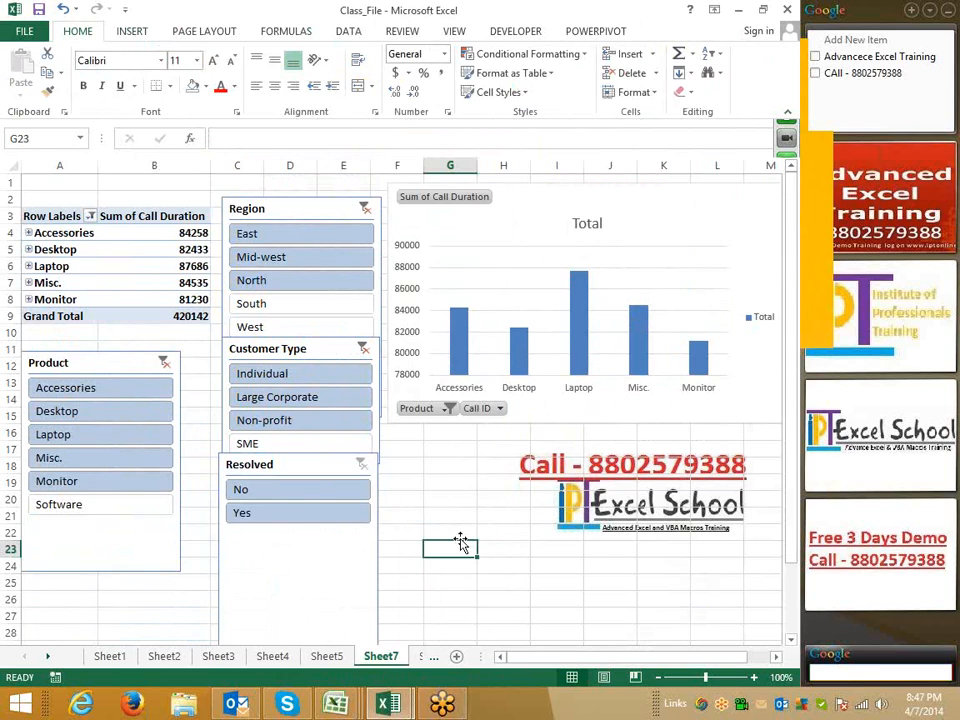
click(459, 536)
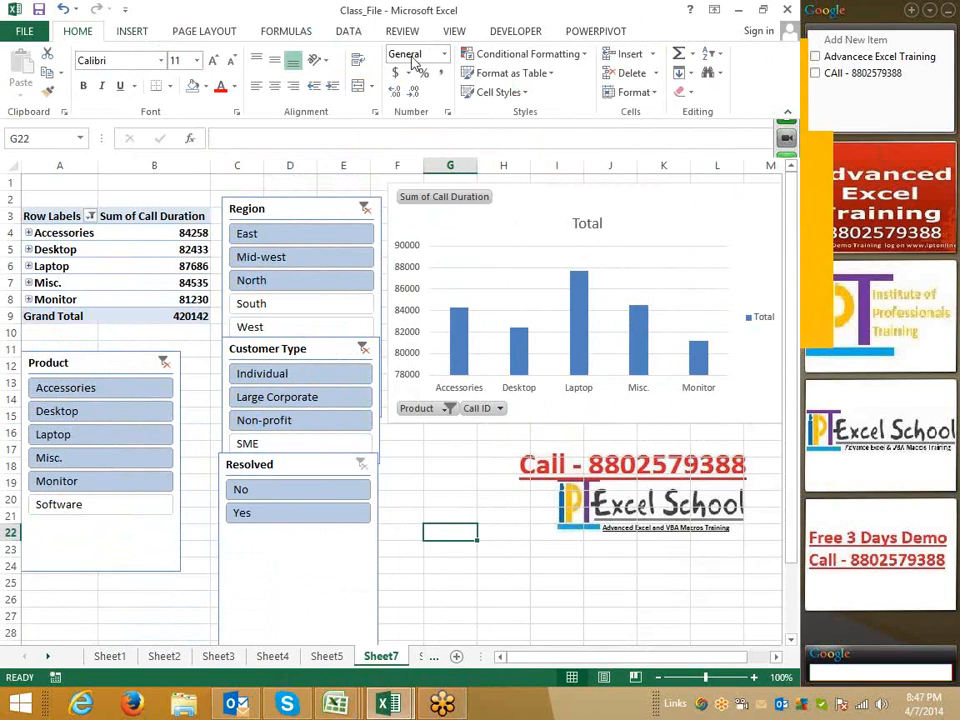
click(135, 32)
click(617, 88)
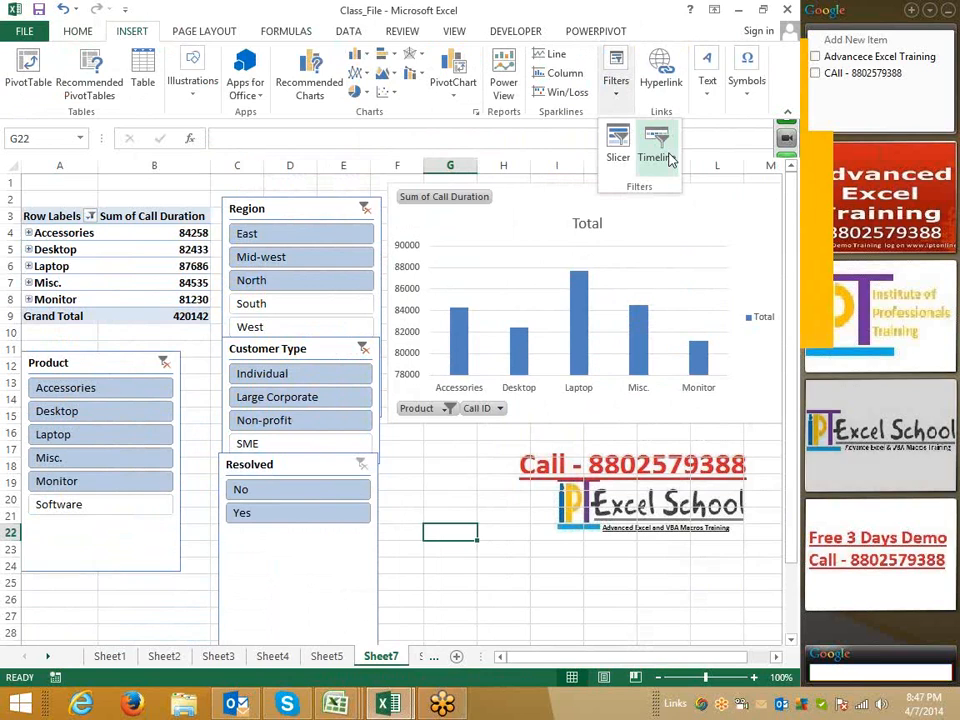
click(668, 158)
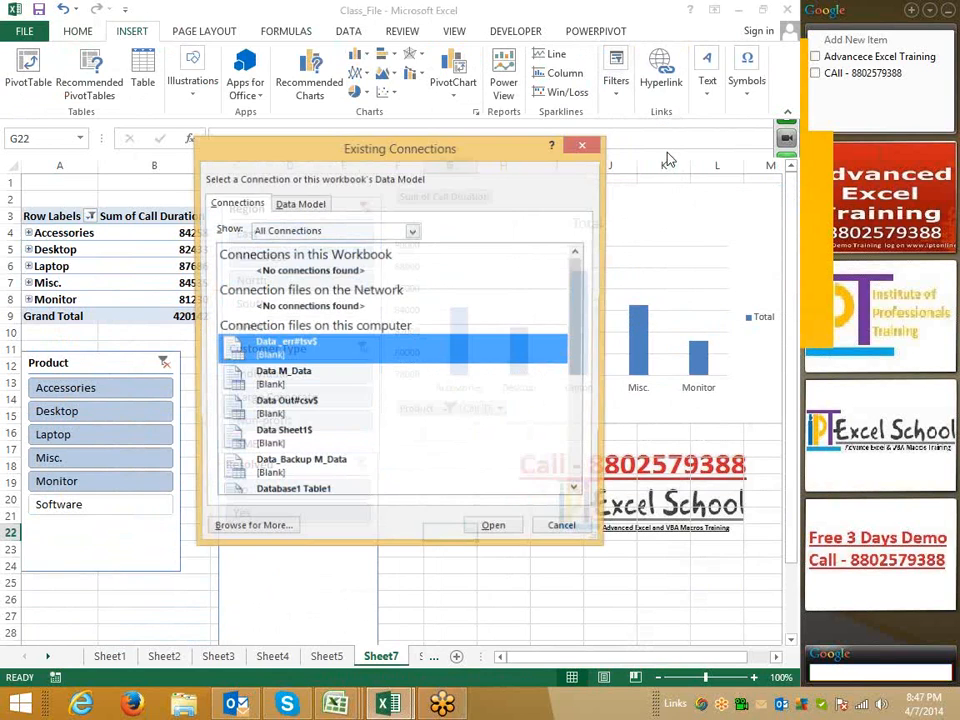
click(596, 145)
Close the connections dialog and insert a timeline for the Date Time field
click(38, 267)
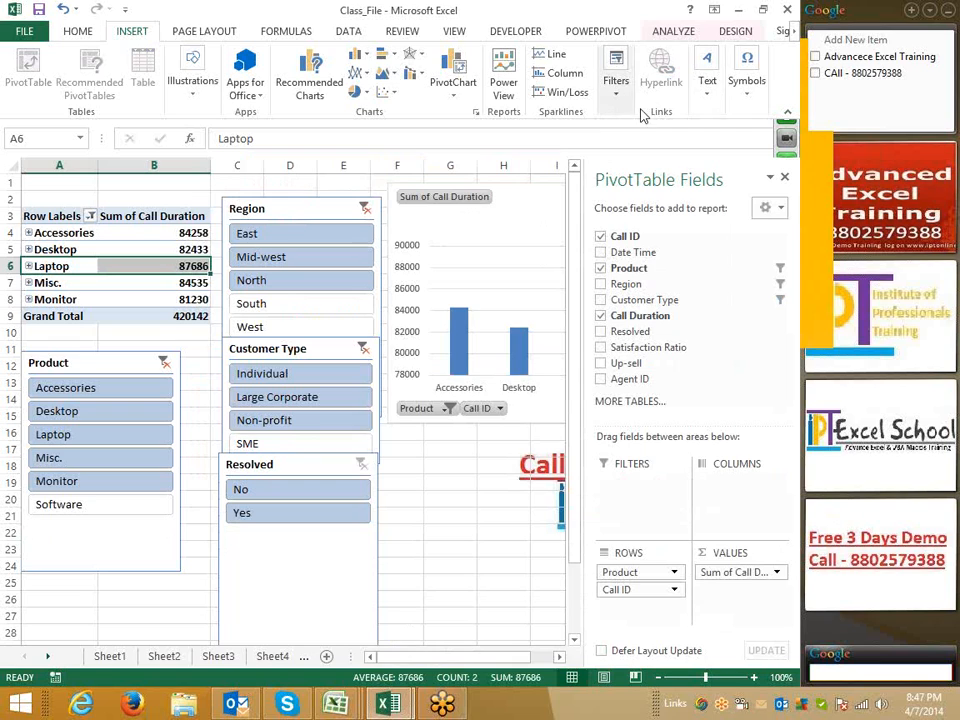
click(617, 85)
click(656, 145)
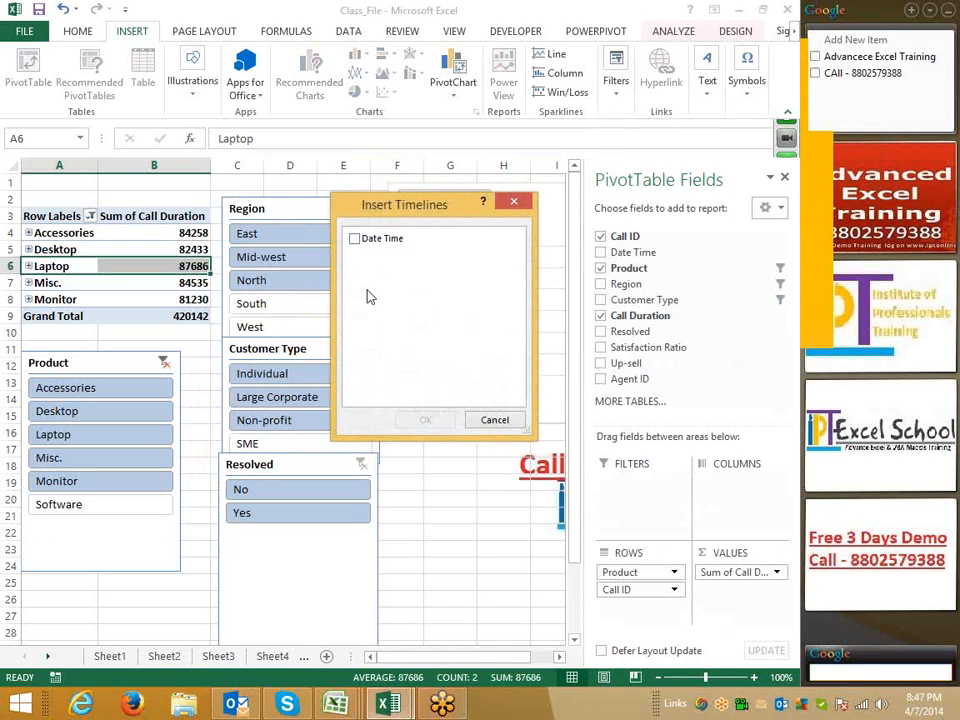
click(355, 238)
click(423, 420)
Move the Date Time timeline below the PivotChart
drag(253, 377, 484, 421)
click(412, 583)
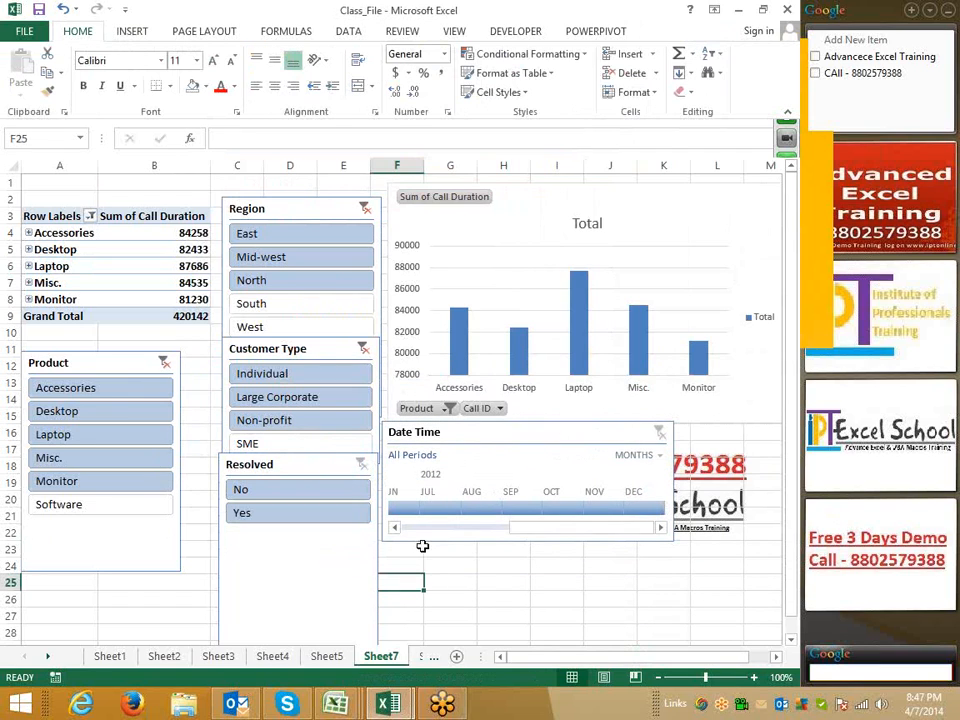
Filter the timeline to single months, then to the range January through March 2012
drag(530, 533, 420, 535)
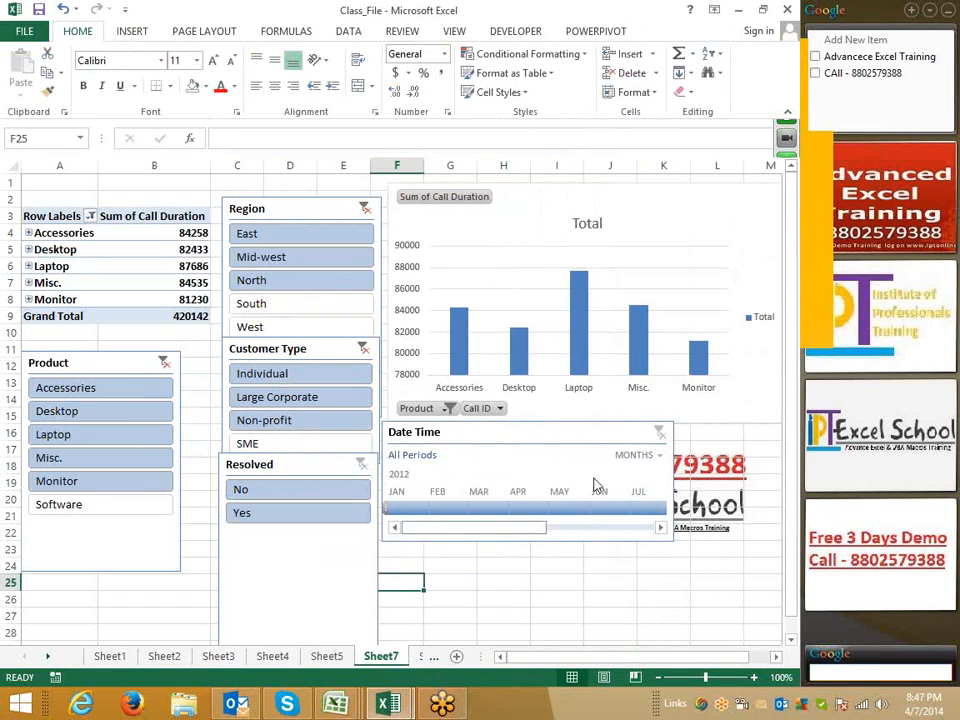
click(658, 459)
click(396, 502)
click(396, 508)
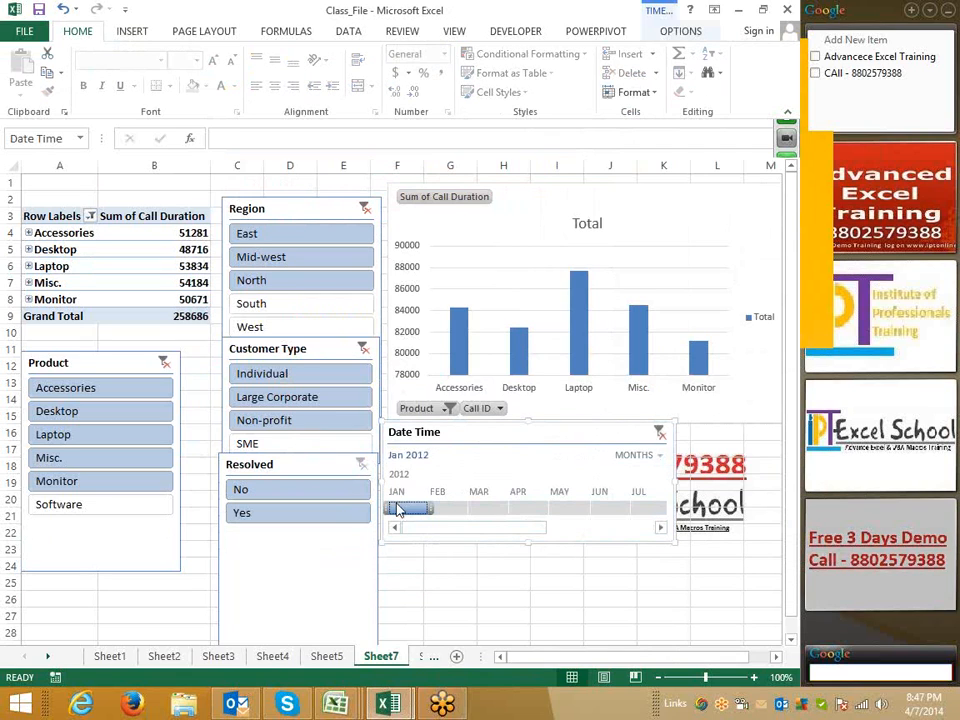
click(443, 510)
click(478, 510)
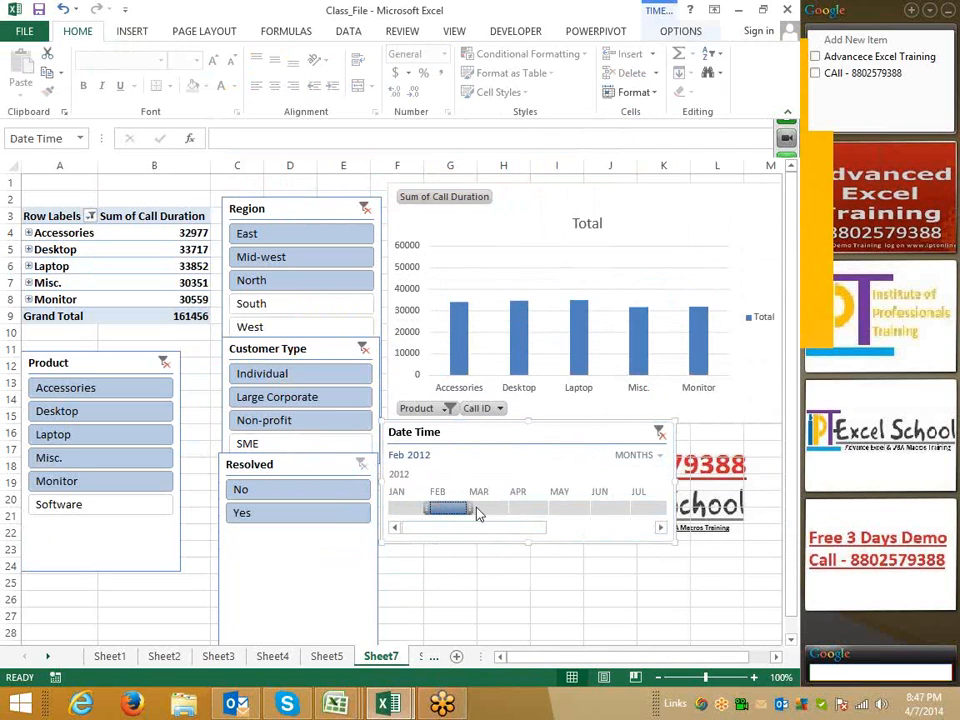
drag(408, 512, 468, 515)
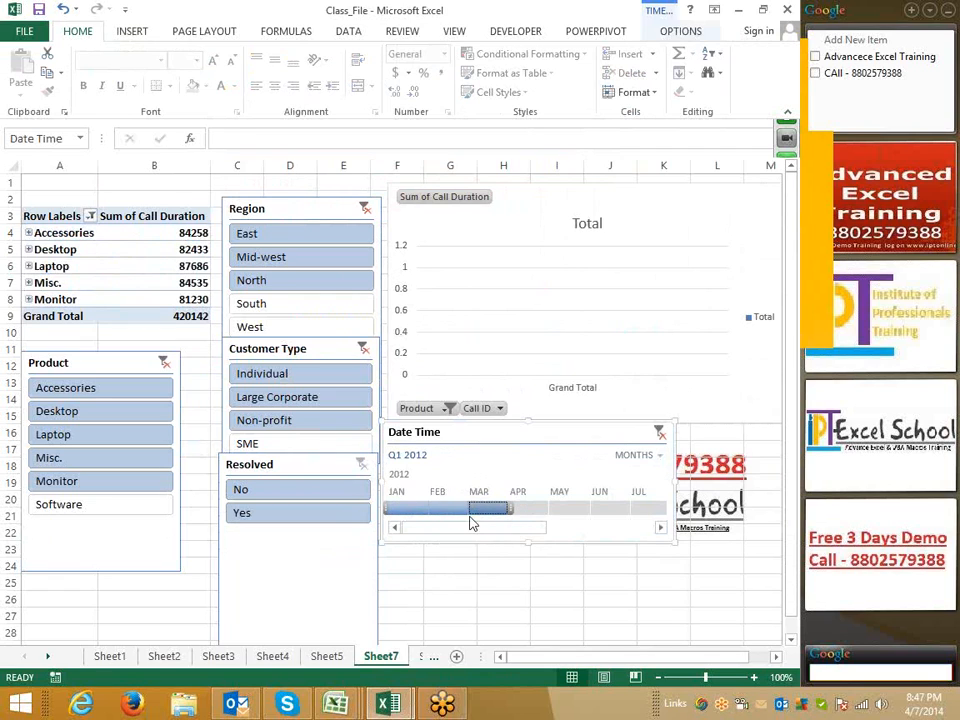
Switch the timeline to quarters and filter by quarters of 2012, ending on Q1 2012
click(655, 455)
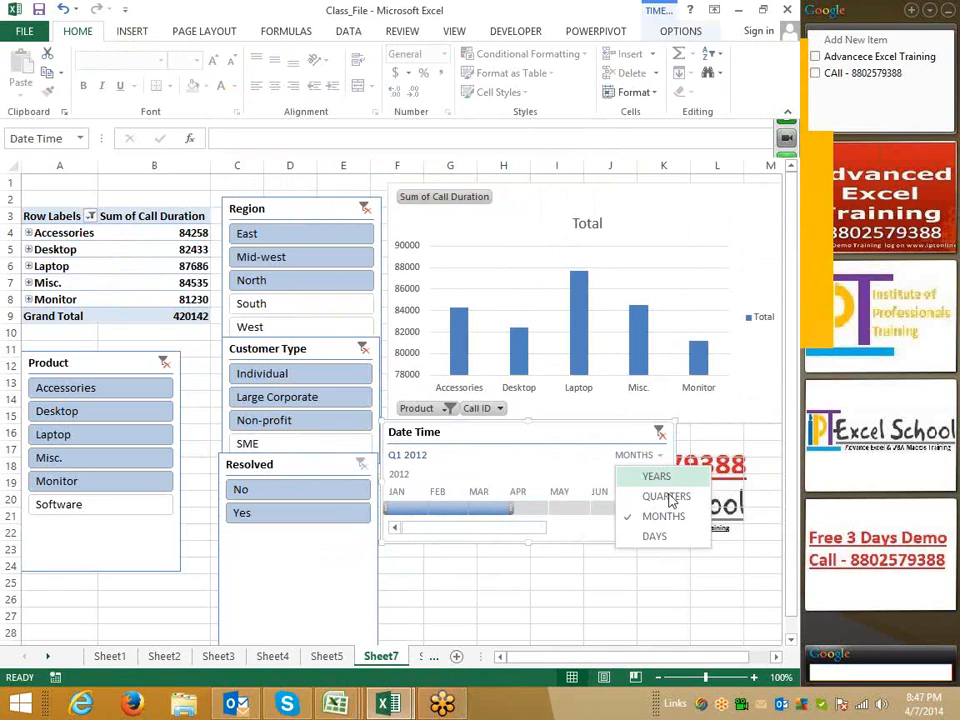
click(665, 497)
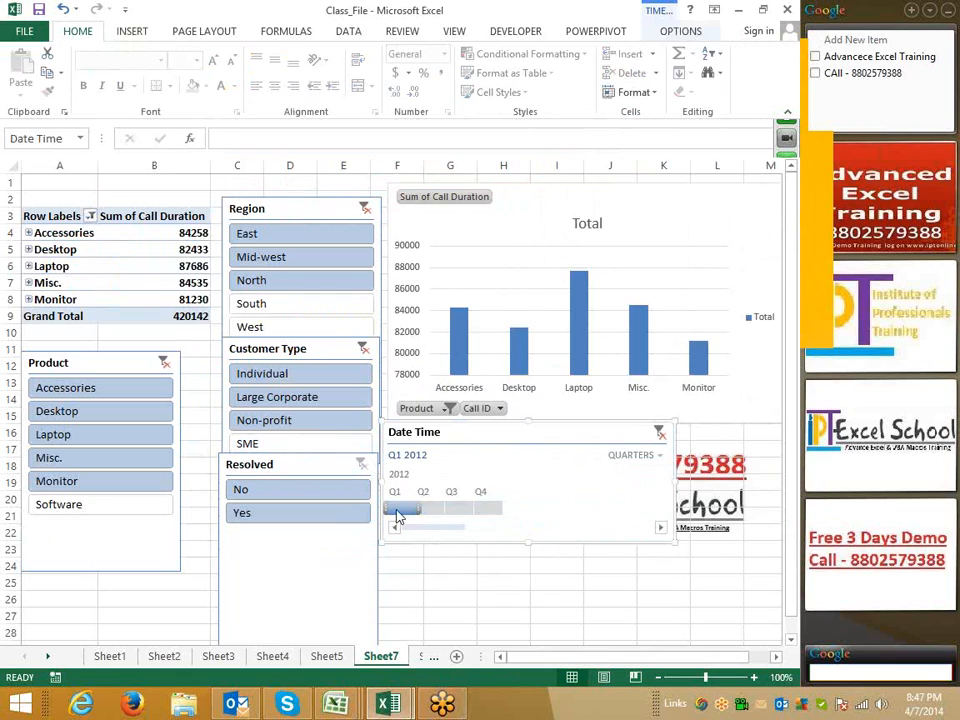
click(501, 508)
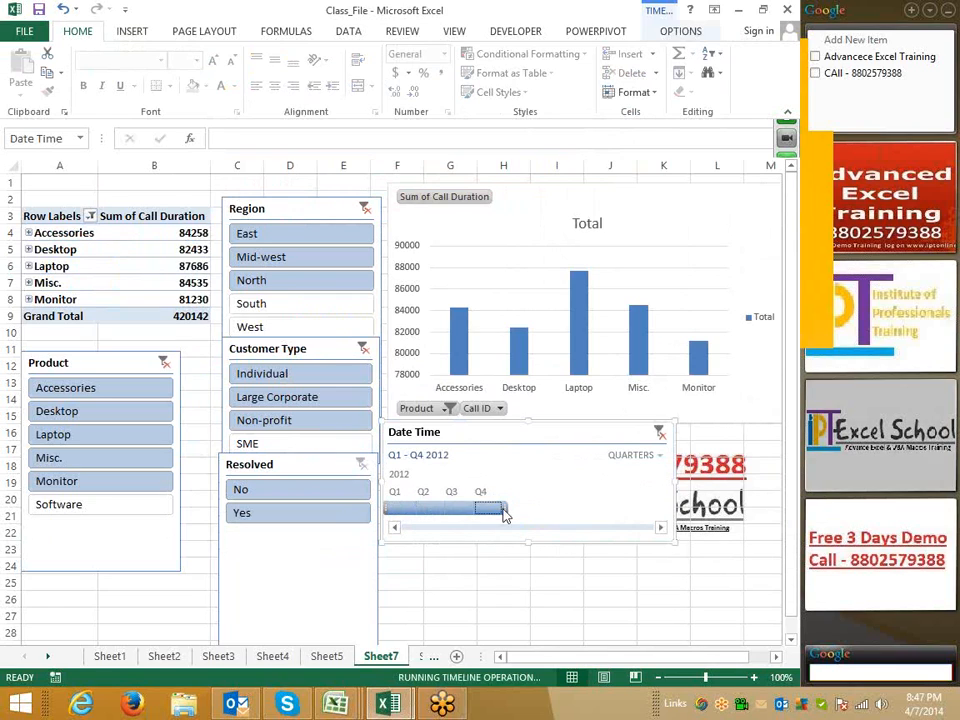
click(407, 511)
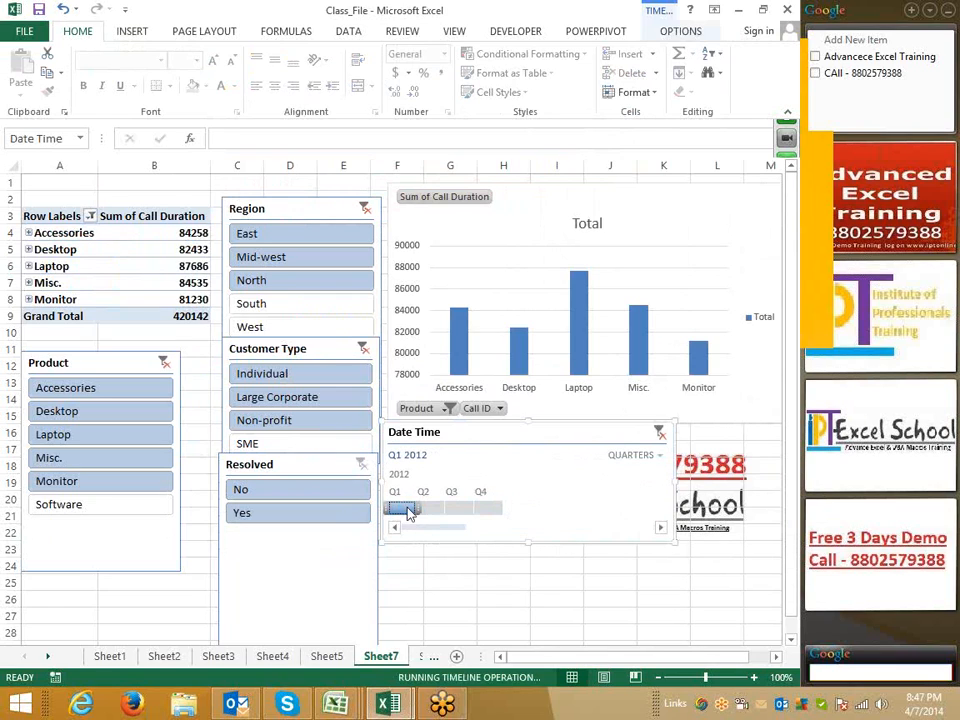
Clear the timeline filter and switch the timeline's time level to days
click(658, 434)
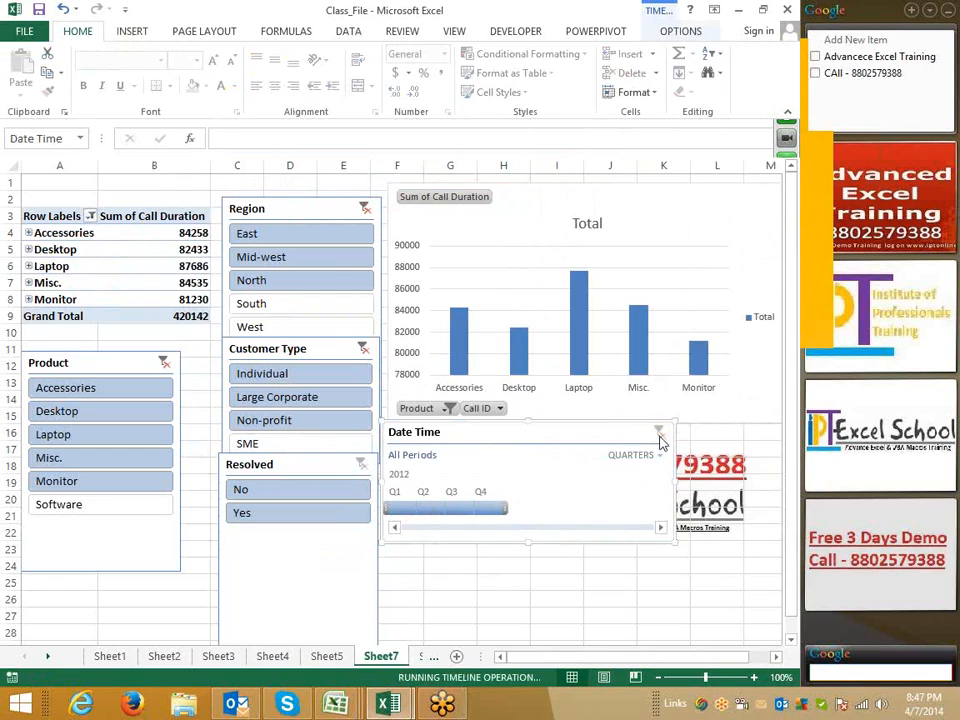
click(657, 455)
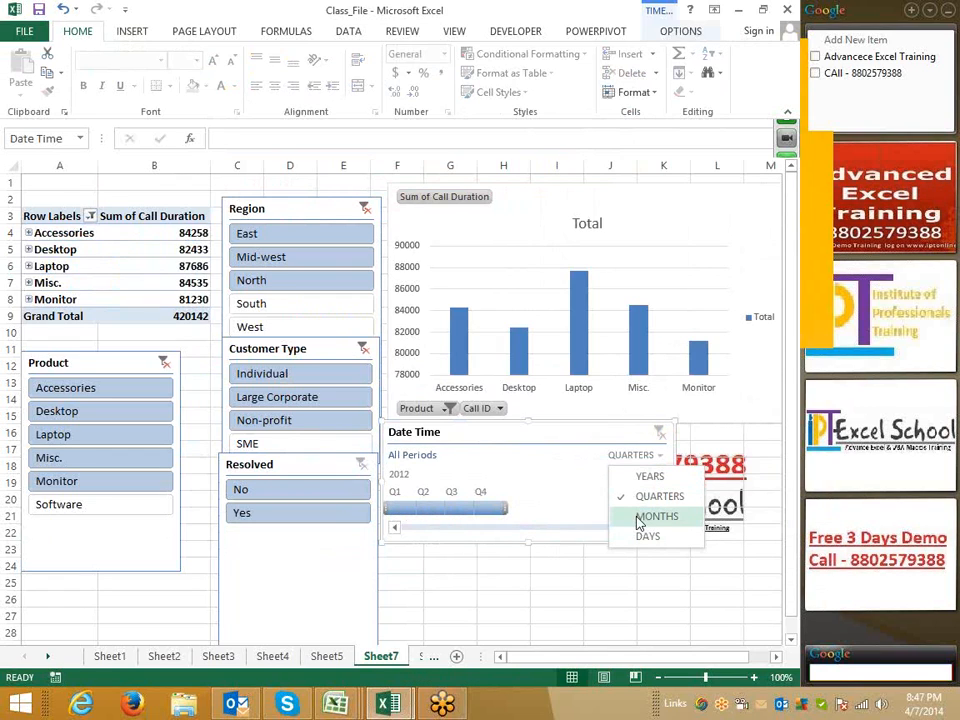
click(586, 543)
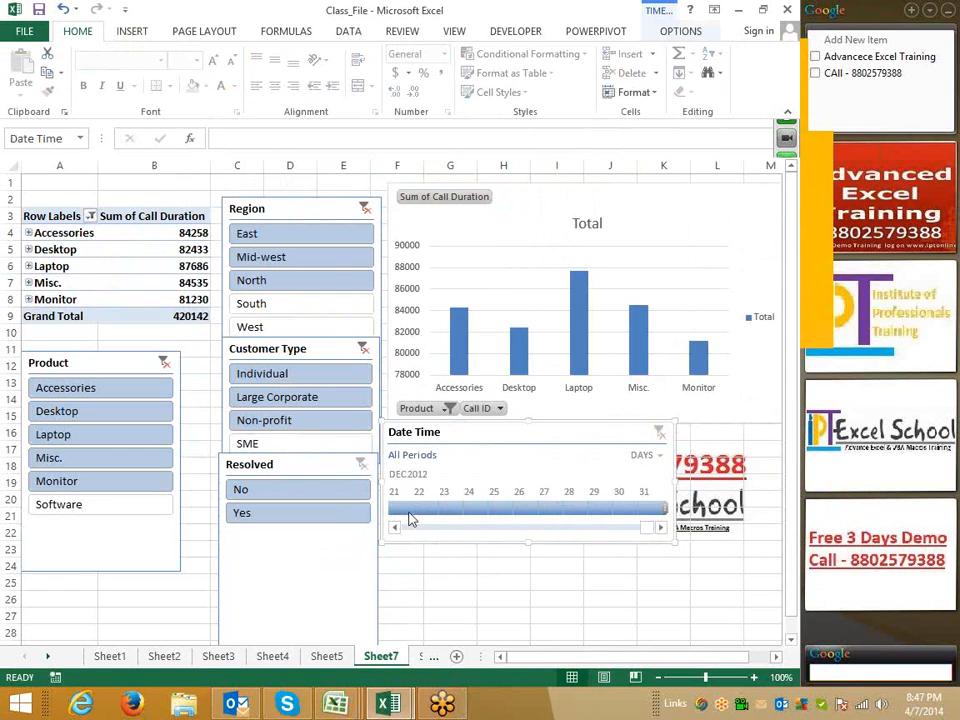
Filter the timeline to the days December 21 through 31, 2012
click(401, 511)
drag(401, 510, 553, 512)
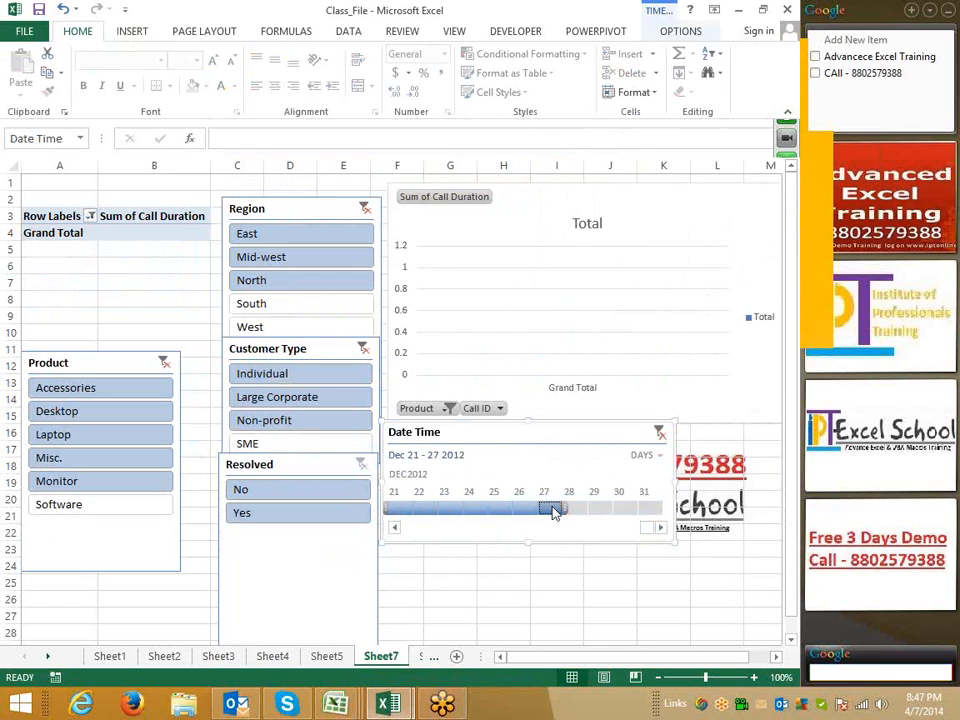
click(393, 509)
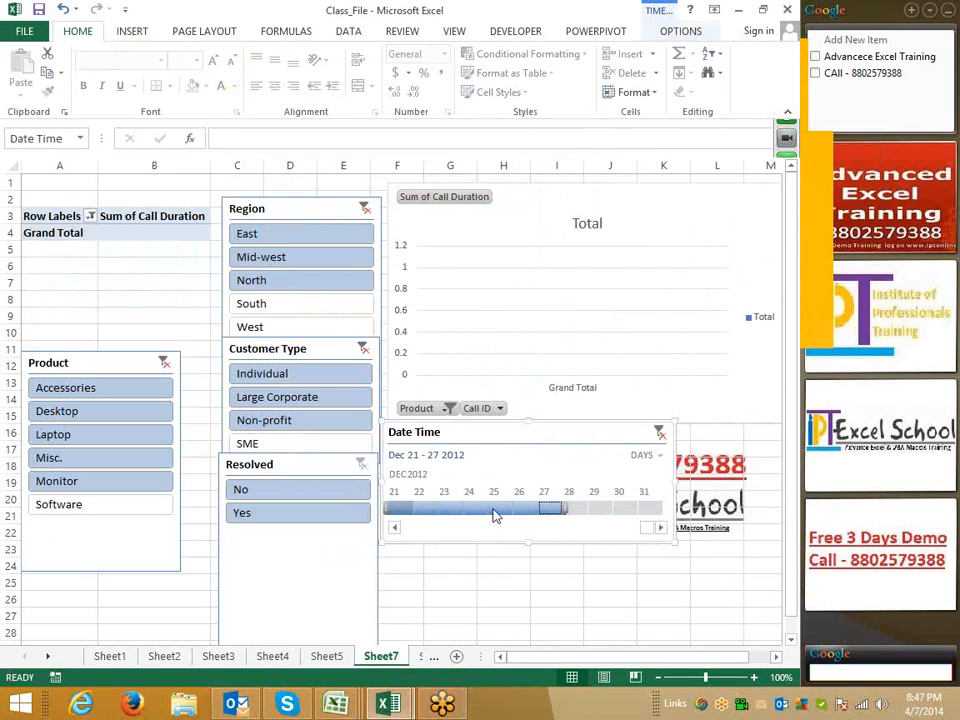
shift+click(653, 510)
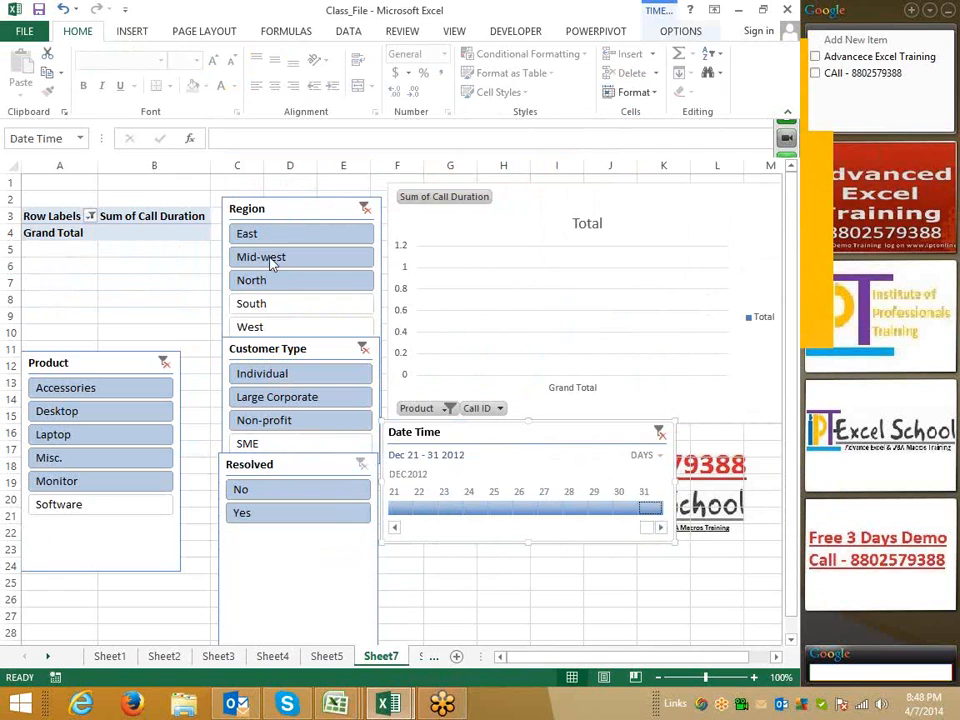
Switch to Sheet2 and open the PowerPivot workbook from the recent workbooks list
click(145, 230)
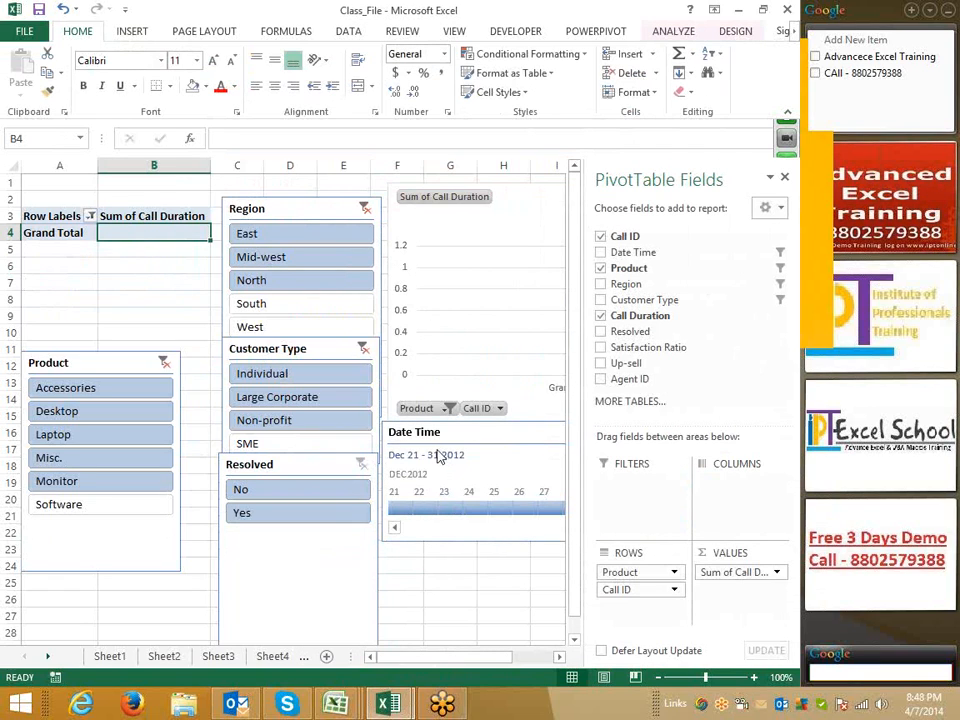
click(134, 31)
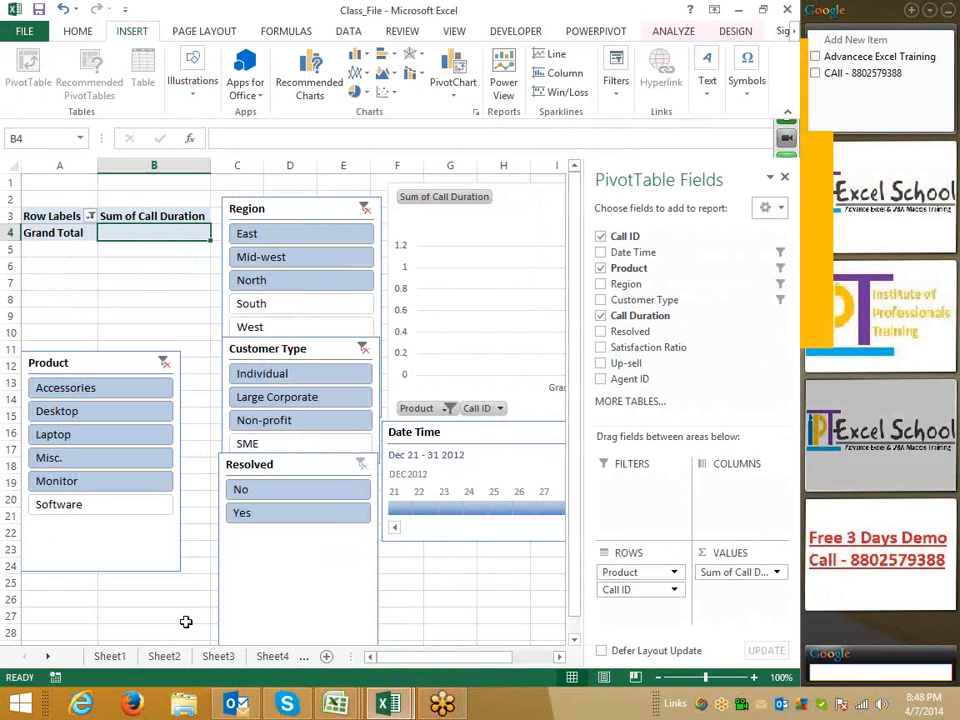
click(174, 663)
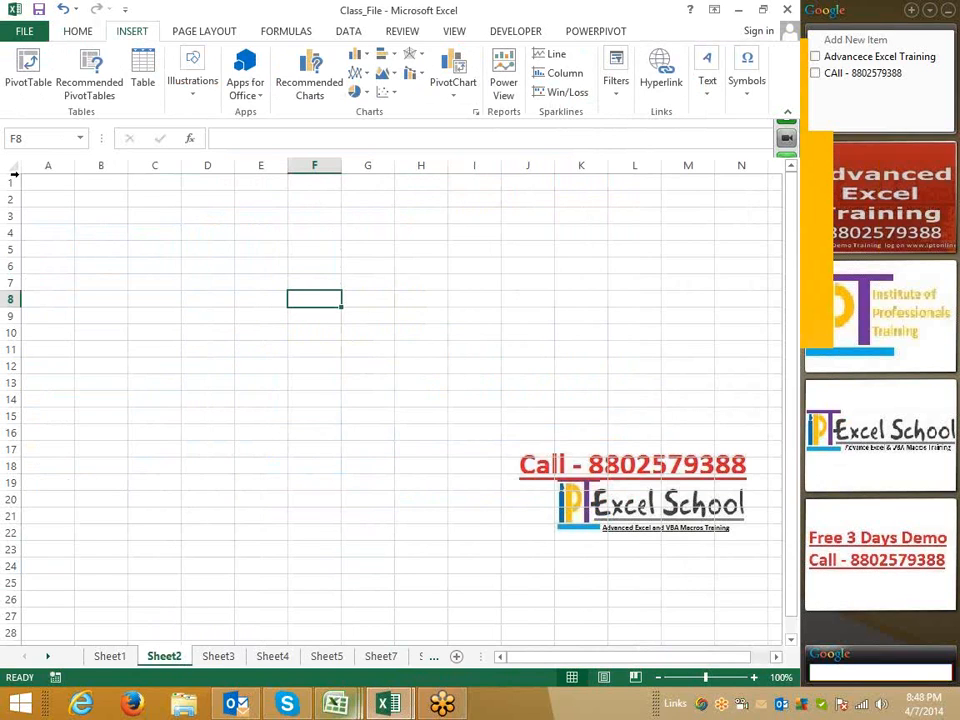
click(24, 32)
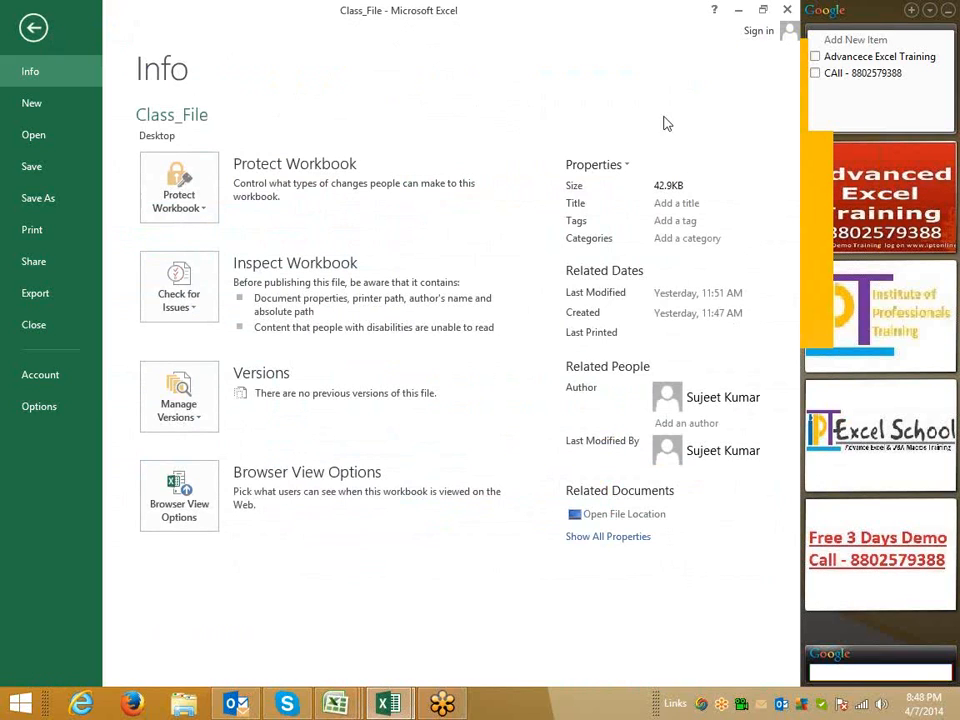
click(48, 134)
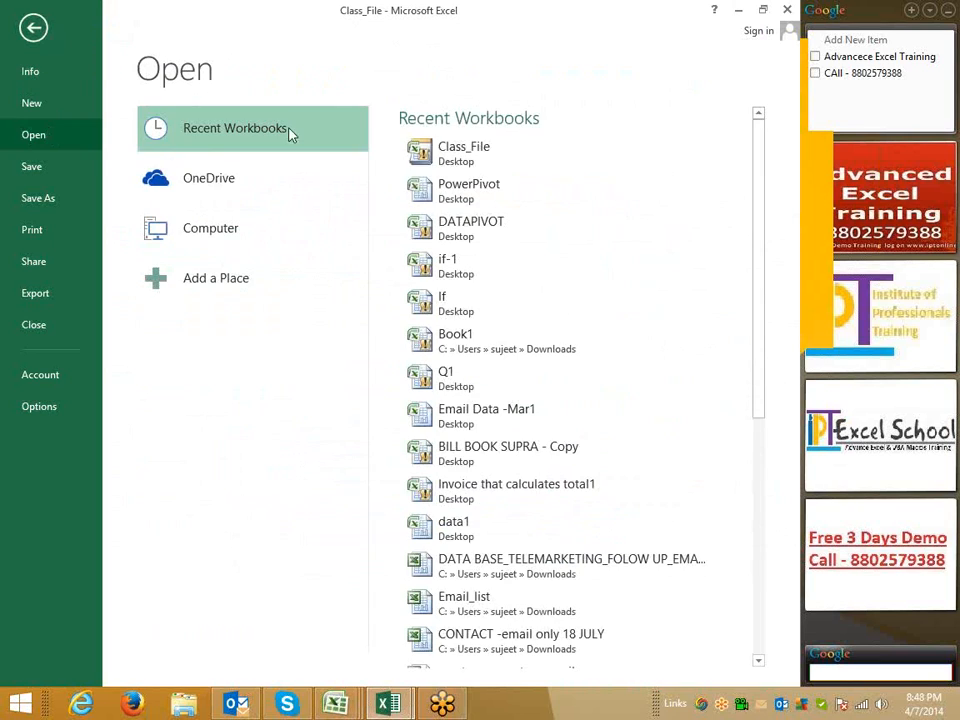
click(465, 184)
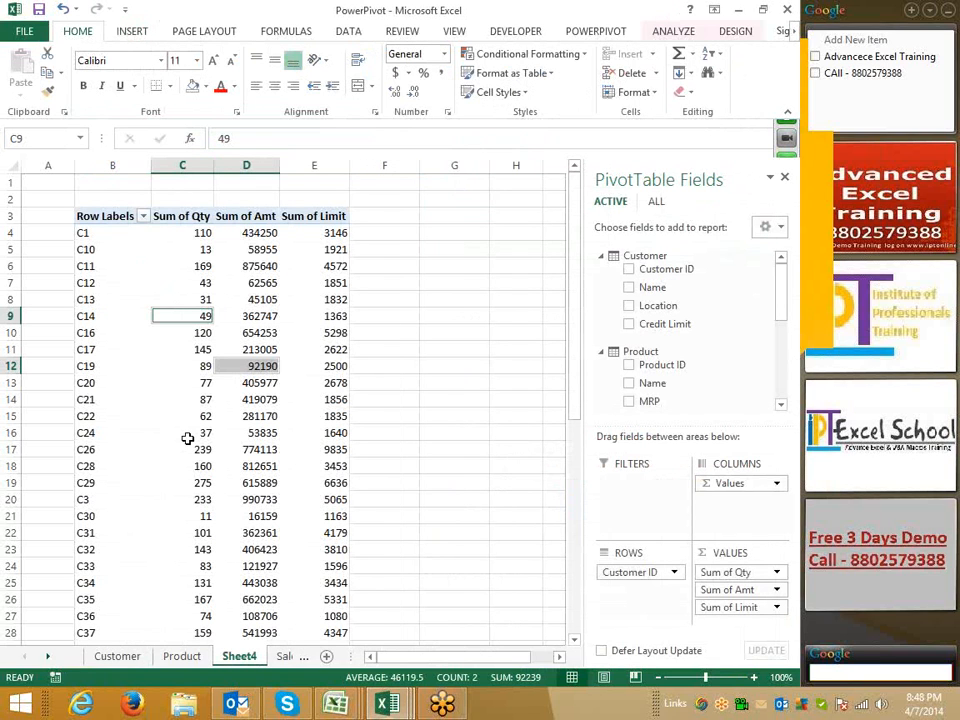
Select and copy the whole customer table on the Customer sheet
click(118, 656)
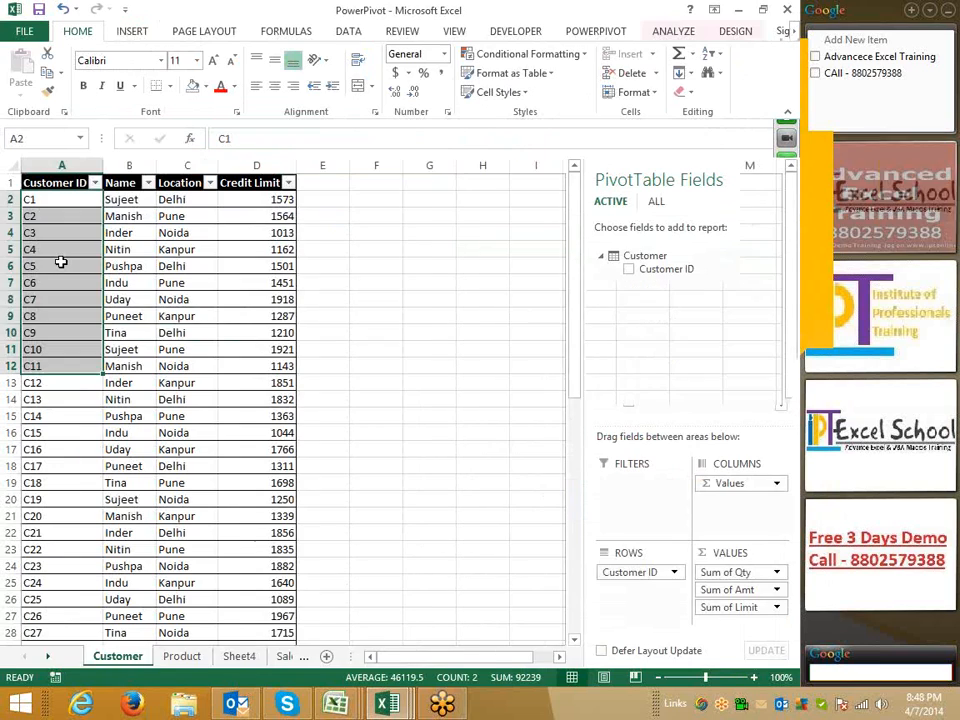
click(61, 262)
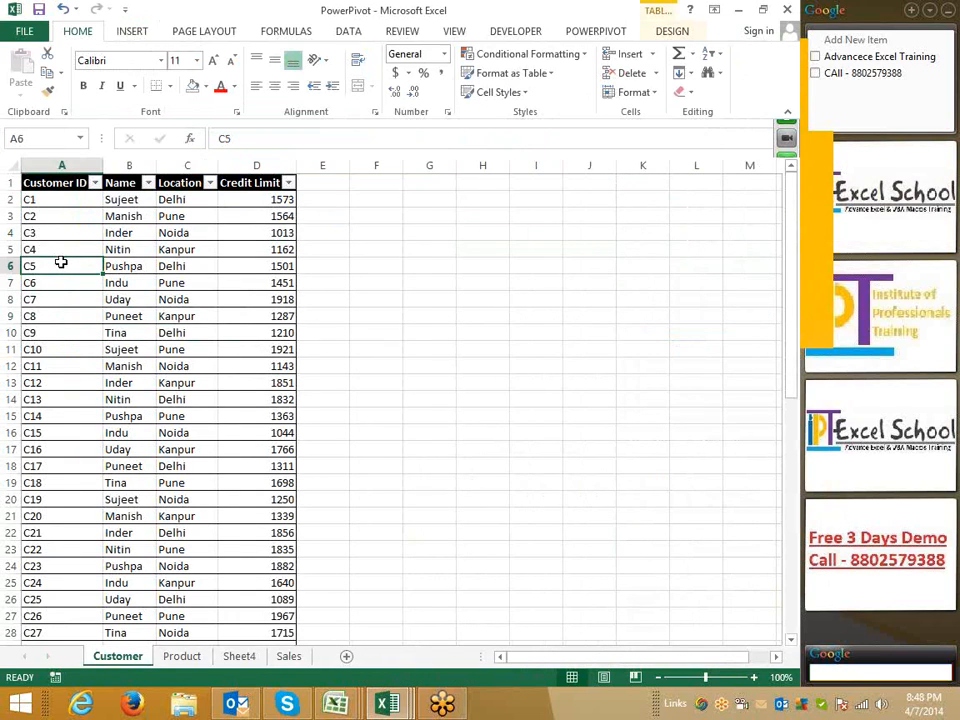
key(ctrl+Home)
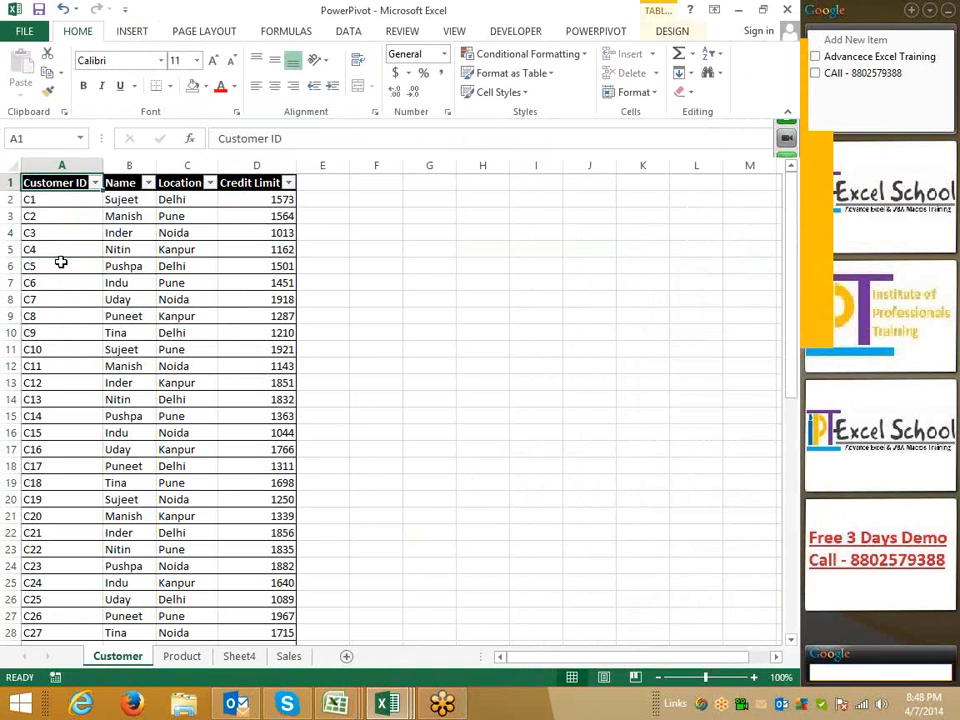
key(ctrl+shift+Right)
key(ctrl+shift+Down)
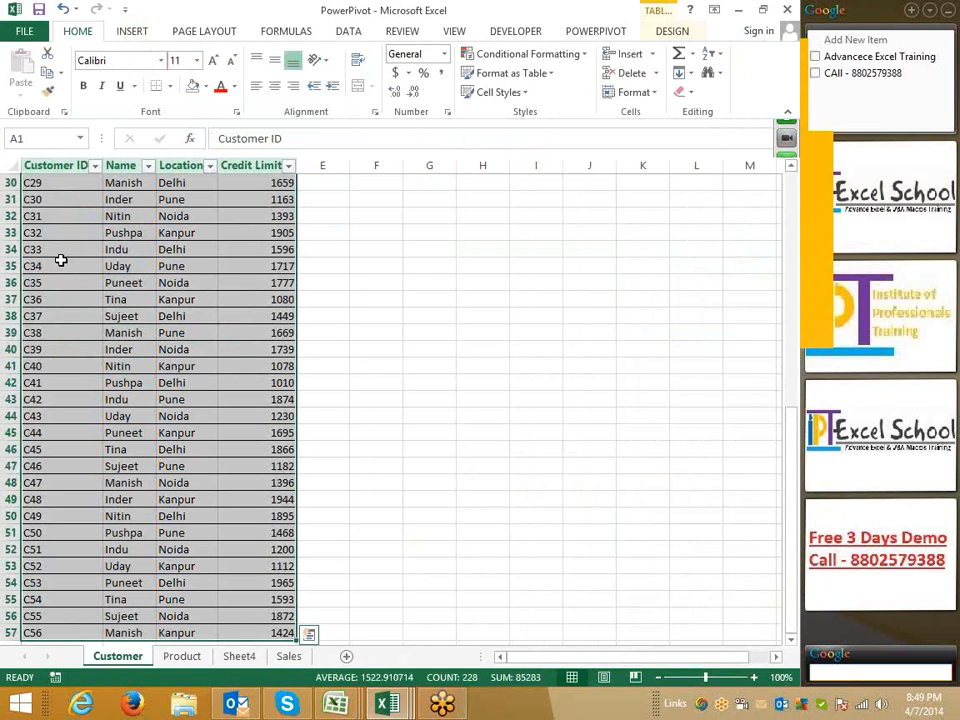
key(ctrl+c)
Paste the customer table into cell A1 of Sheet2 in Class_File
key(alt+Tab)
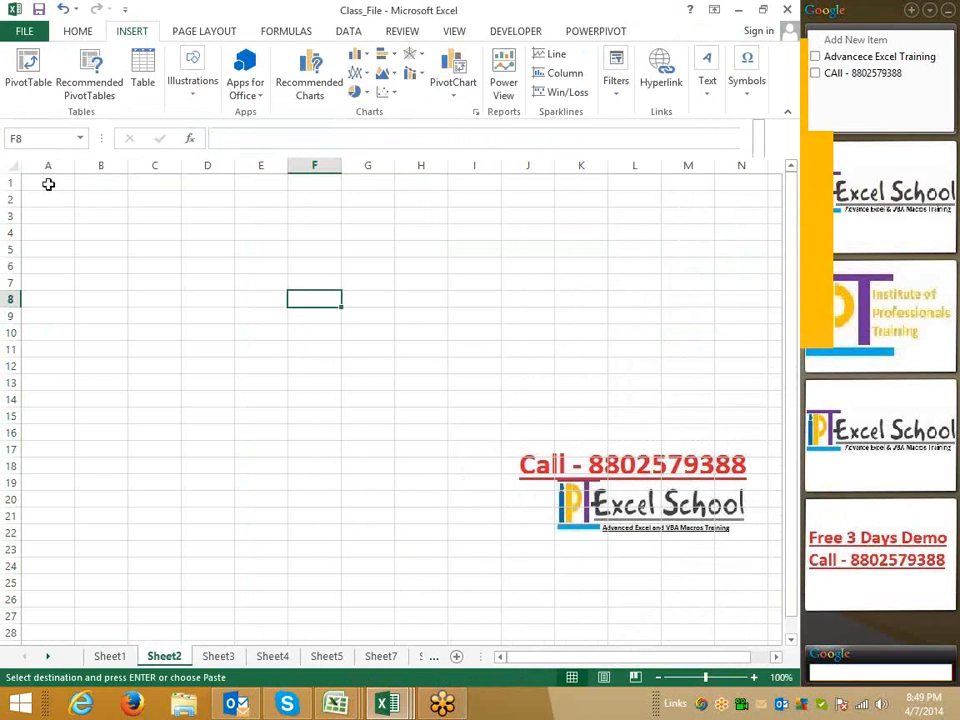
click(47, 183)
key(ctrl+v)
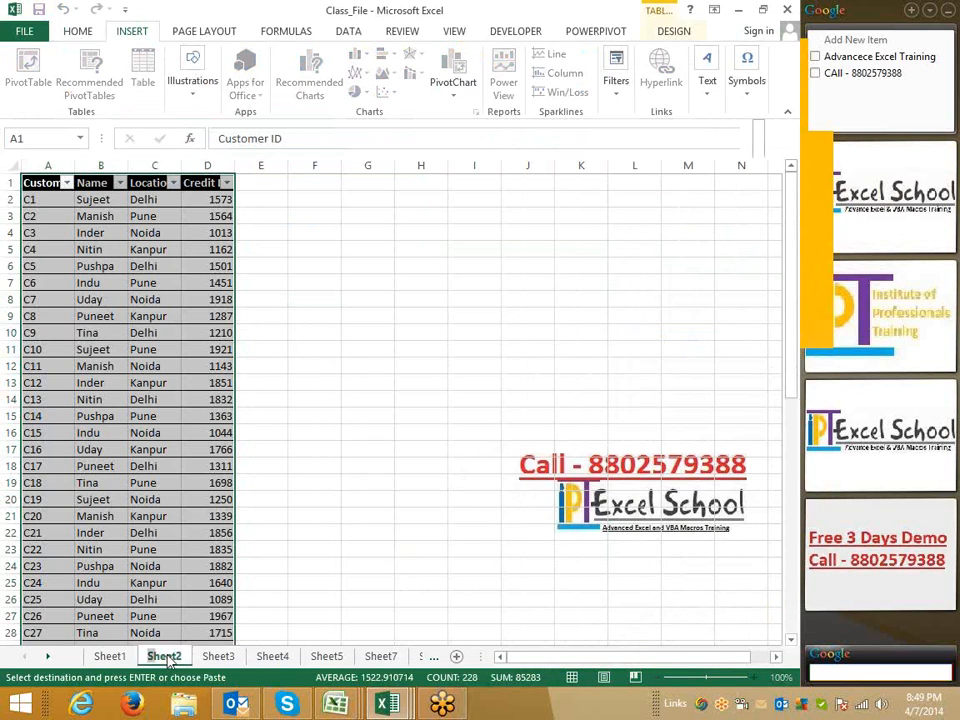
Rename Sheet2 as Customer
double_click(164, 656)
text(Cus)
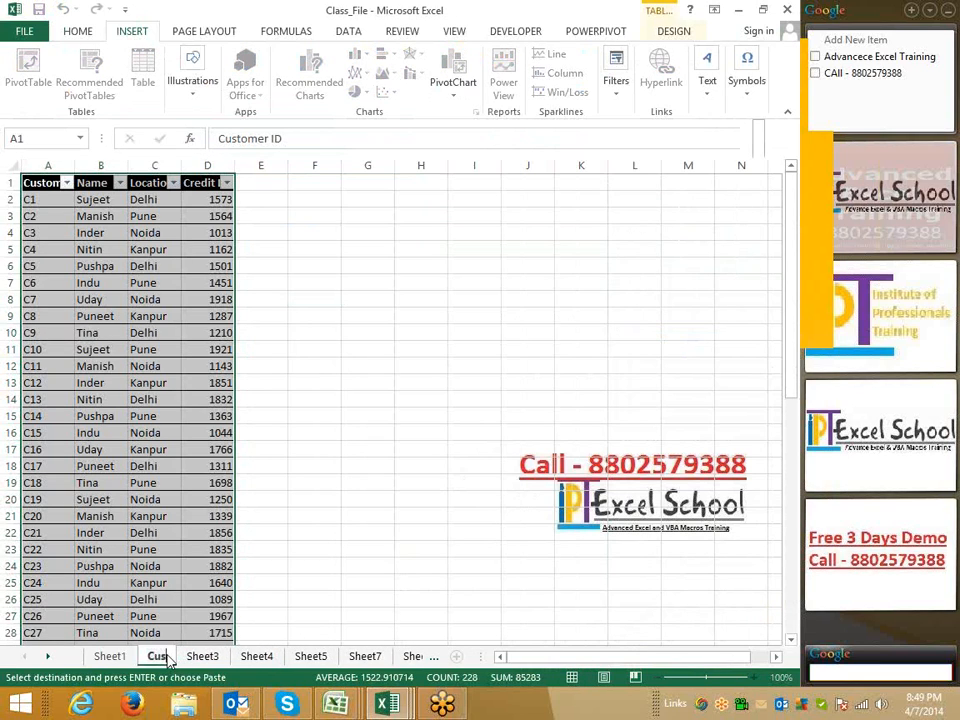
text(tome)
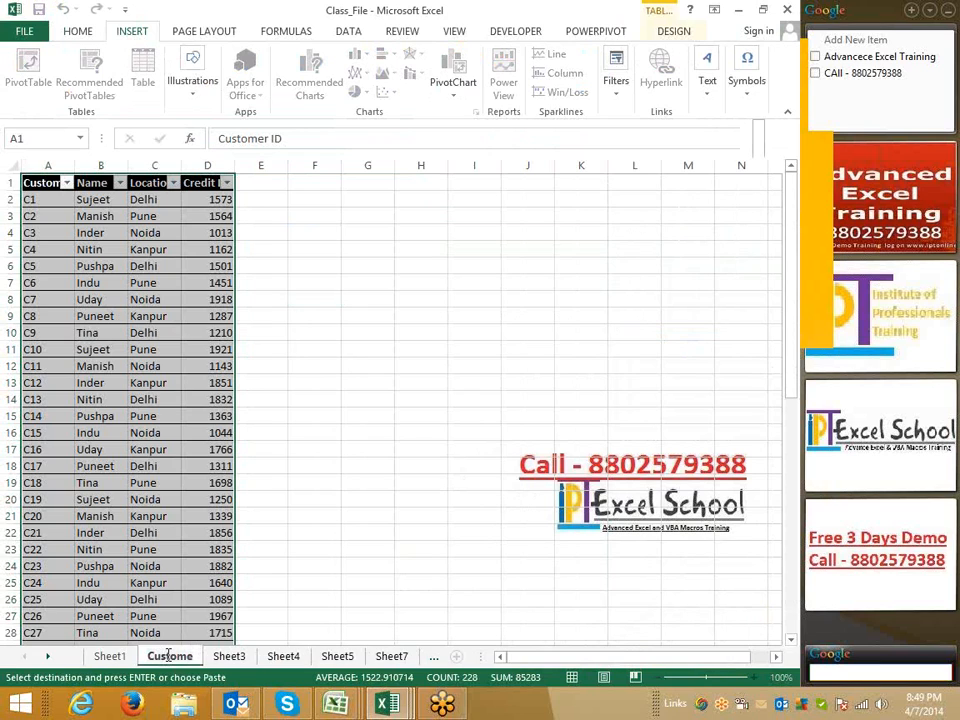
text(r)
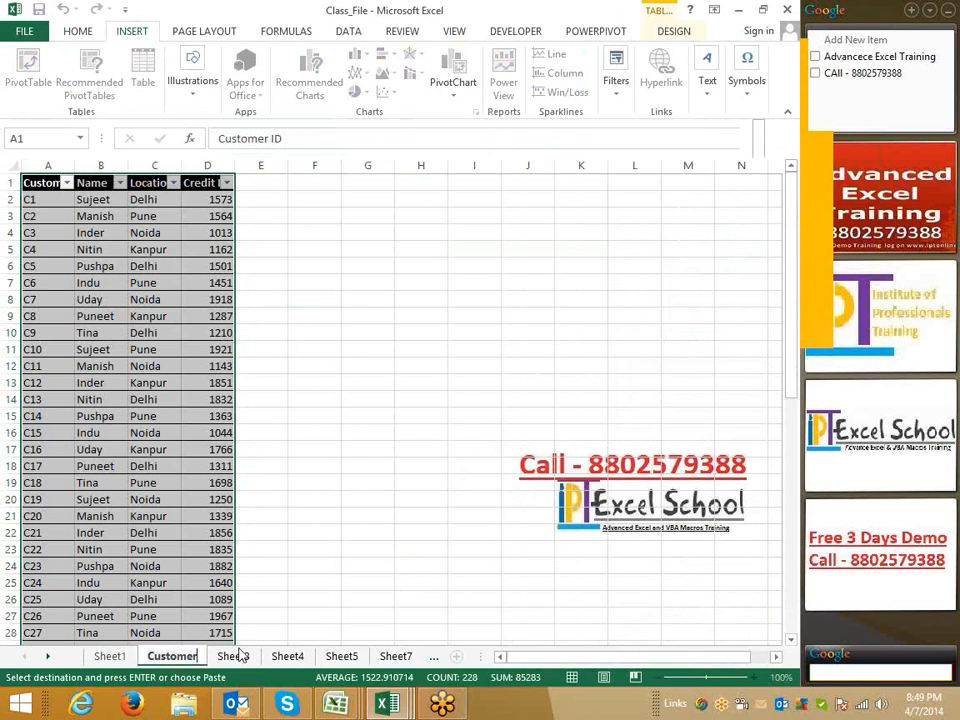
click(261, 483)
Select and copy the whole product table on the Product sheet of the PowerPivot workbook
click(239, 655)
key(alt+Tab)
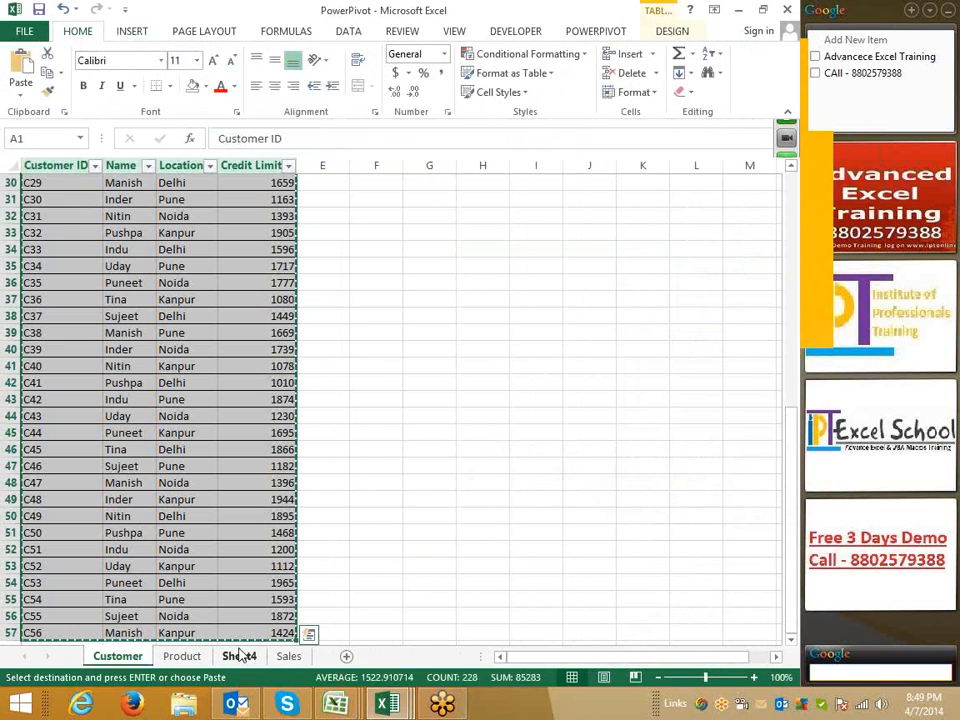
key(ctrl+Page_Down)
key(ctrl+Up)
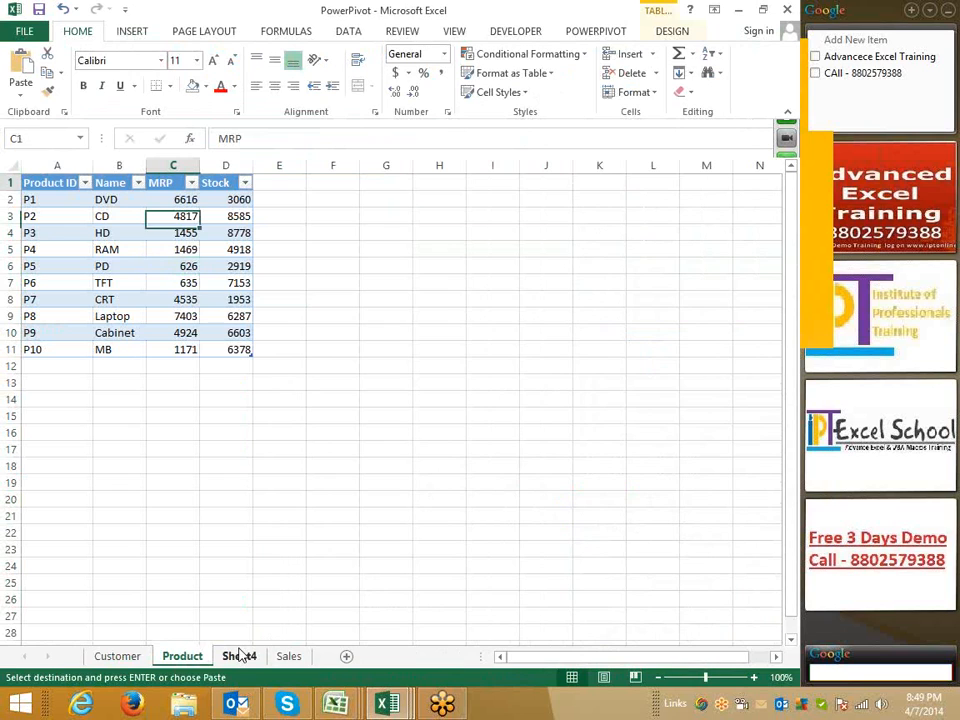
key(ctrl+Left)
key(ctrl+a)
key(ctrl+a)
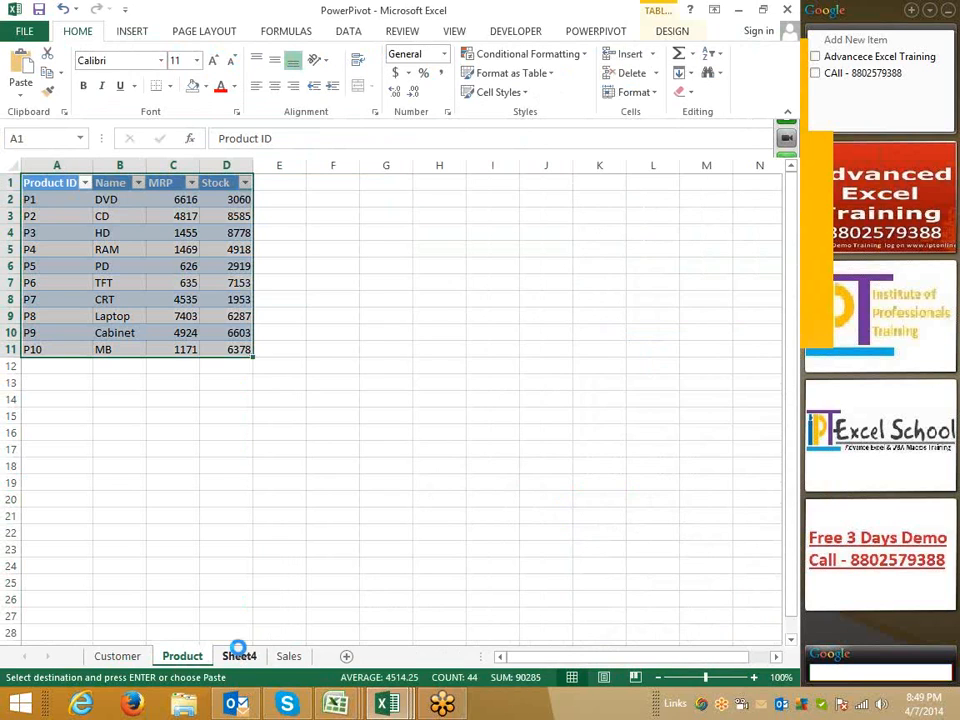
key(ctrl+c)
Paste the product table into cell A1 of Sheet3 in Class_File
key(alt+Tab)
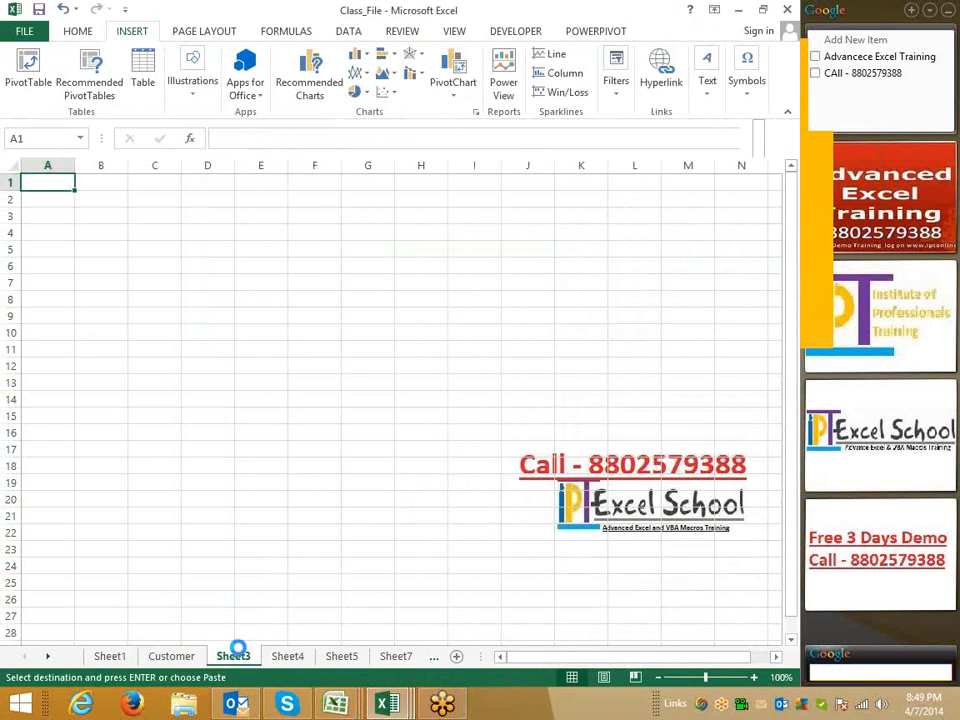
key(ctrl+v)
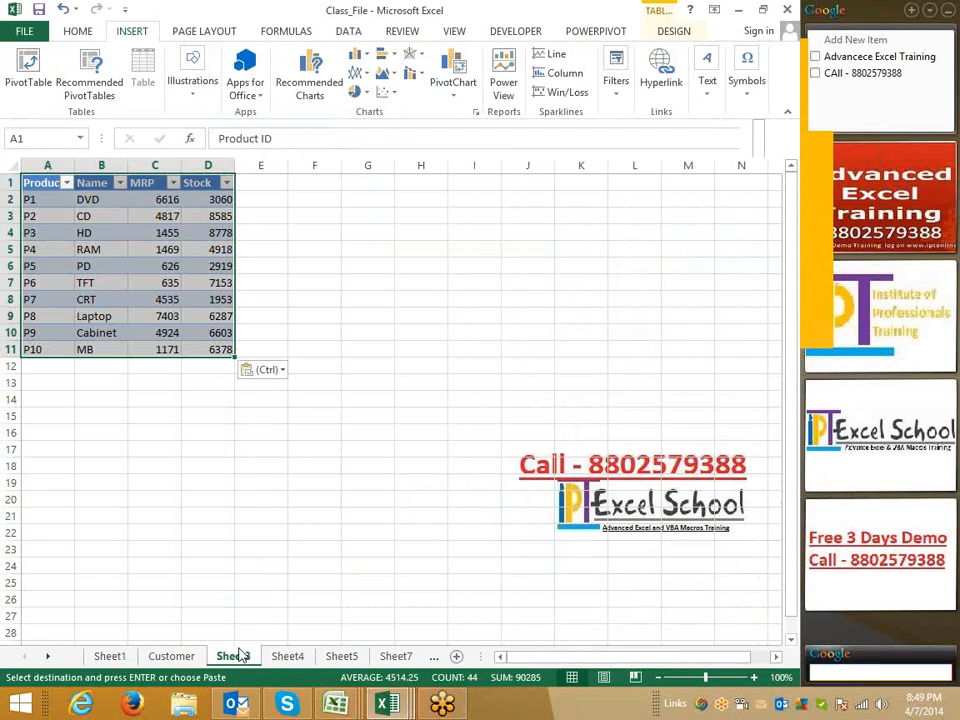
key(ctrl+z)
Select and copy the whole sales table on the Sales sheet of the PowerPivot workbook
key(alt+Tab)
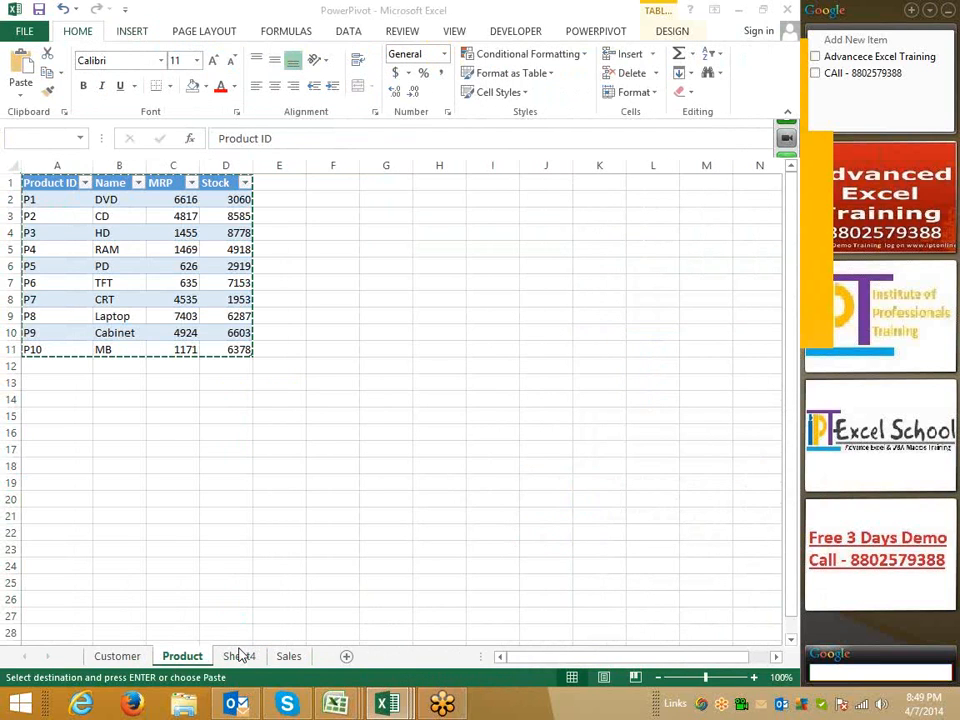
click(239, 655)
key(Left)
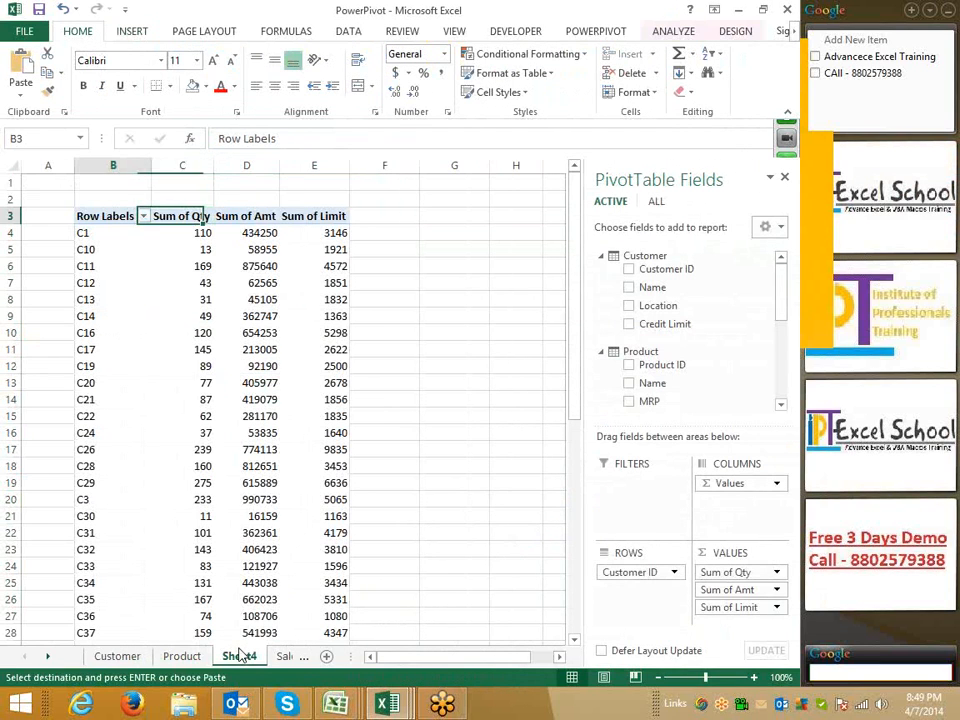
key(ctrl+Page_Down)
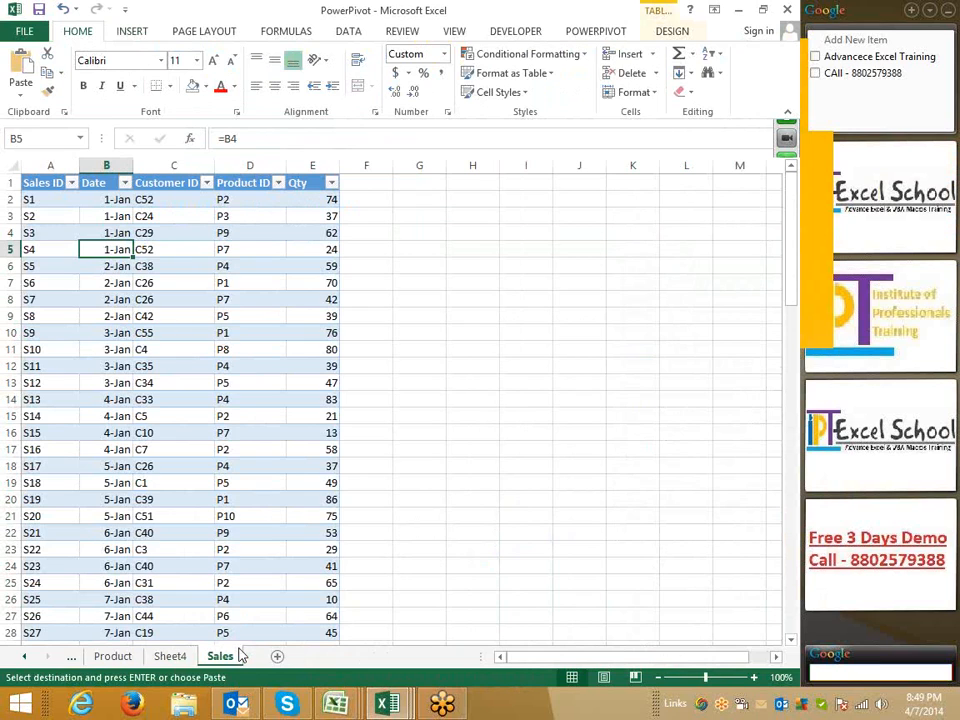
key(ctrl+Home)
key(ctrl+shift+Right)
key(ctrl+shift+Down)
key(ctrl+c)
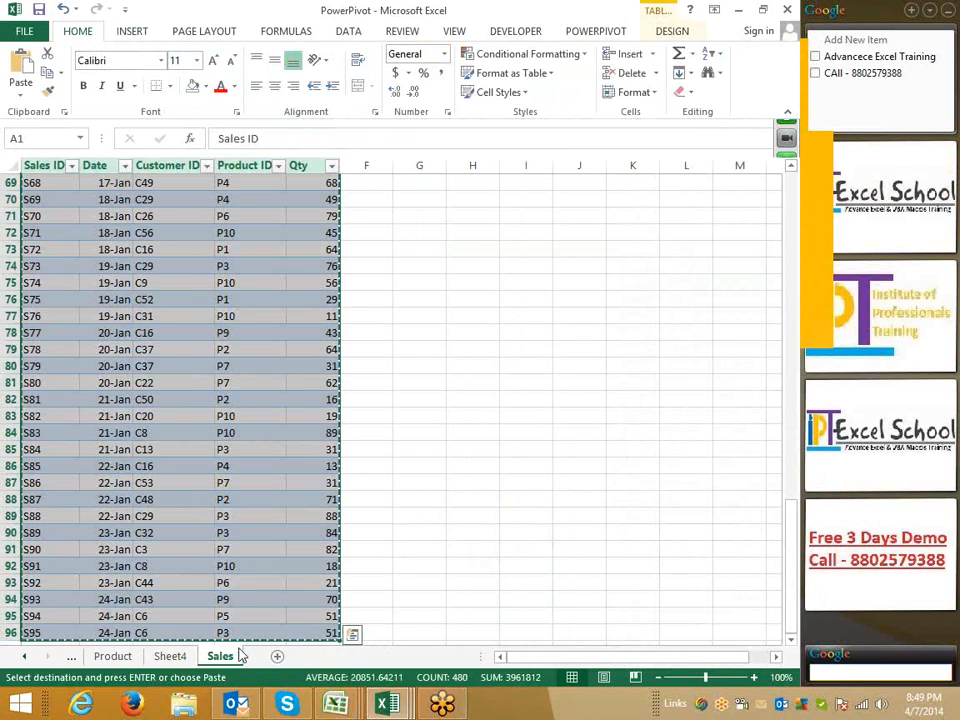
Paste the sales table into cell A1 of Sheet4 in Class_File
key(ctrl+Tab)
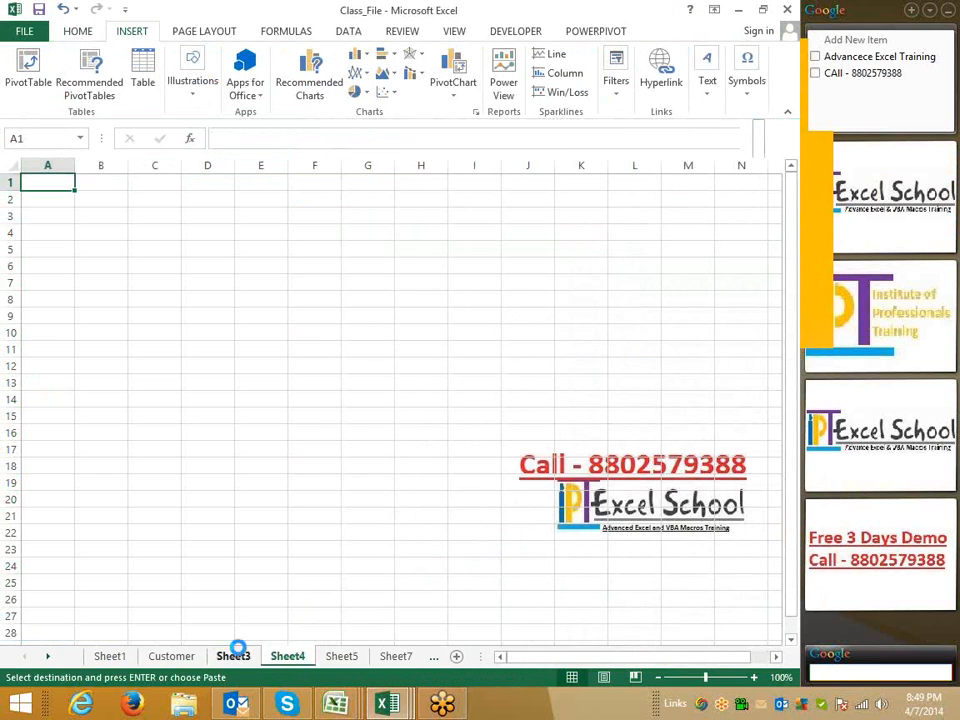
key(ctrl+v)
key(ctrl+t)
key(Return)
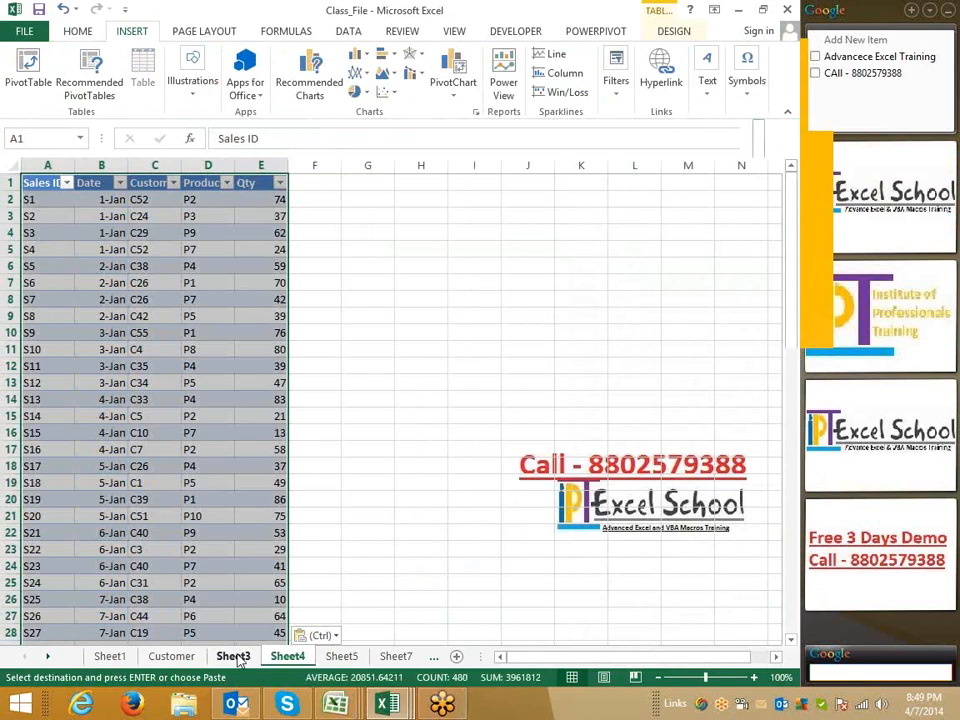
Rename Sheet3 as Product
click(238, 659)
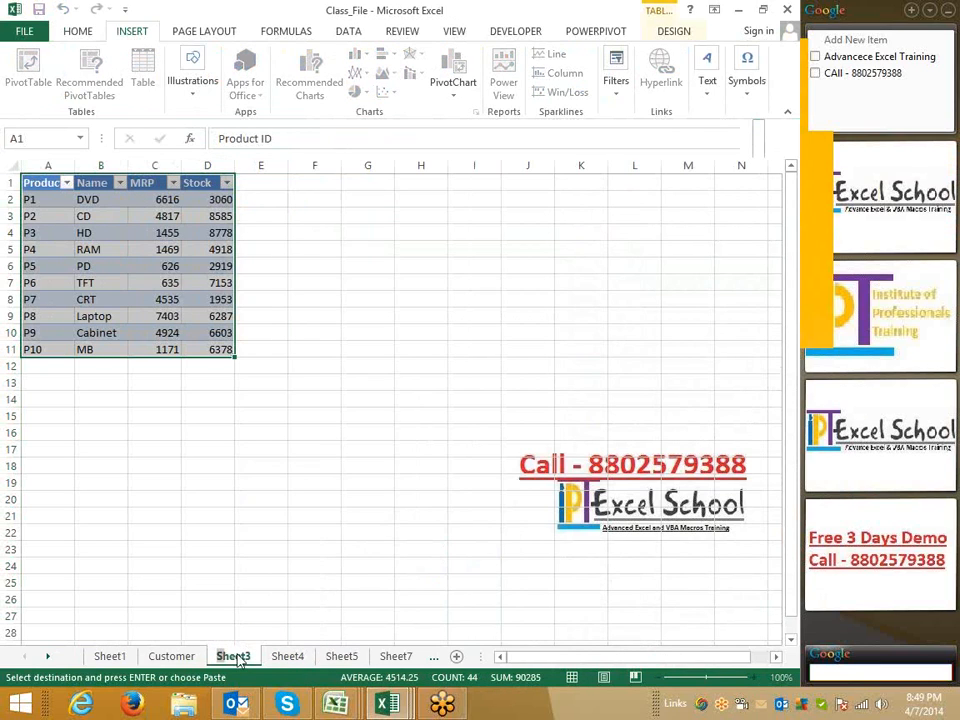
double_click(238, 659)
text(Product)
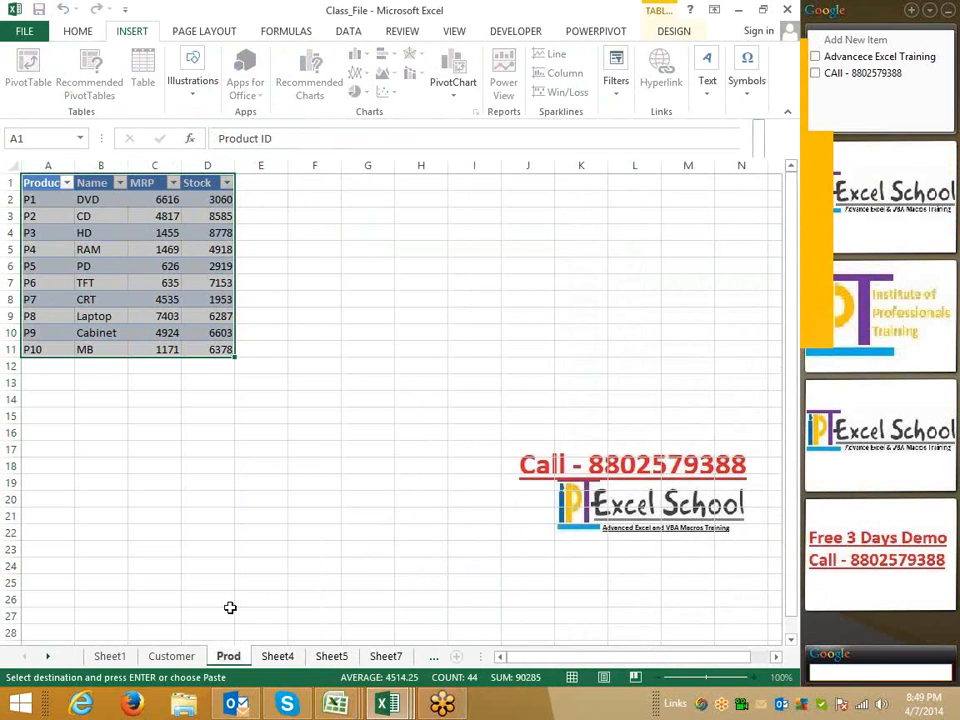
key(Return)
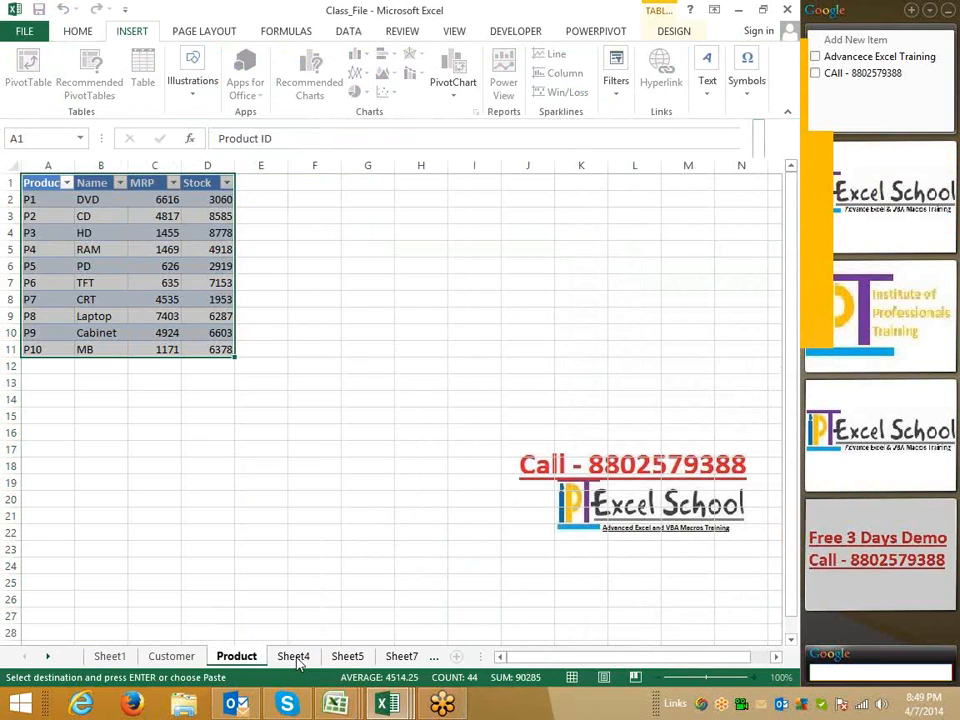
Rename Sheet4 as Sales
click(294, 657)
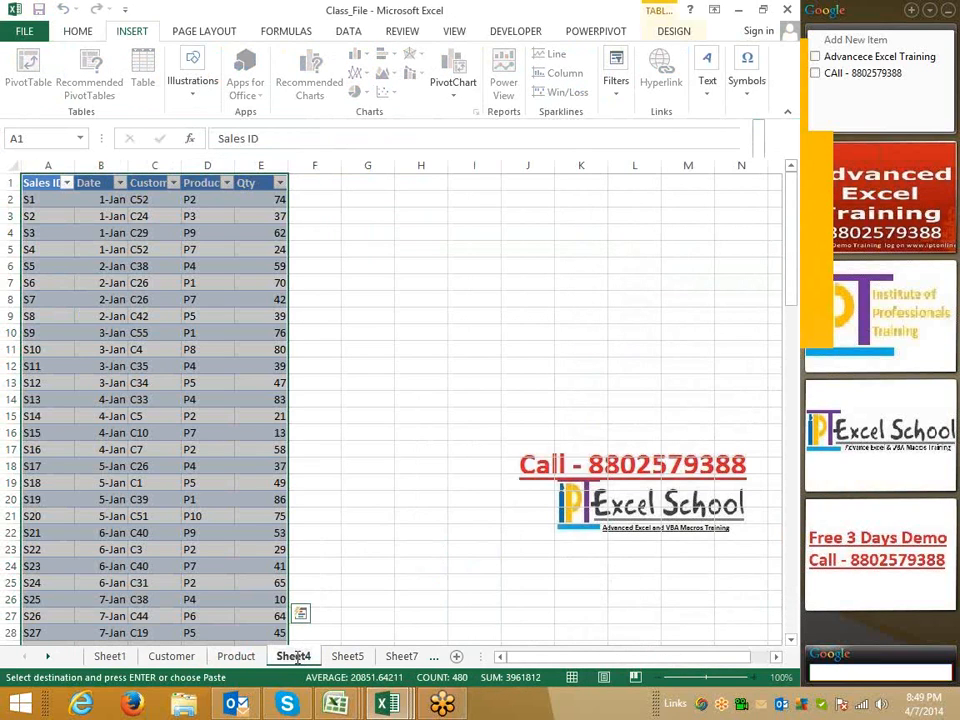
key(Delete)
key(Delete)
key(Delete)
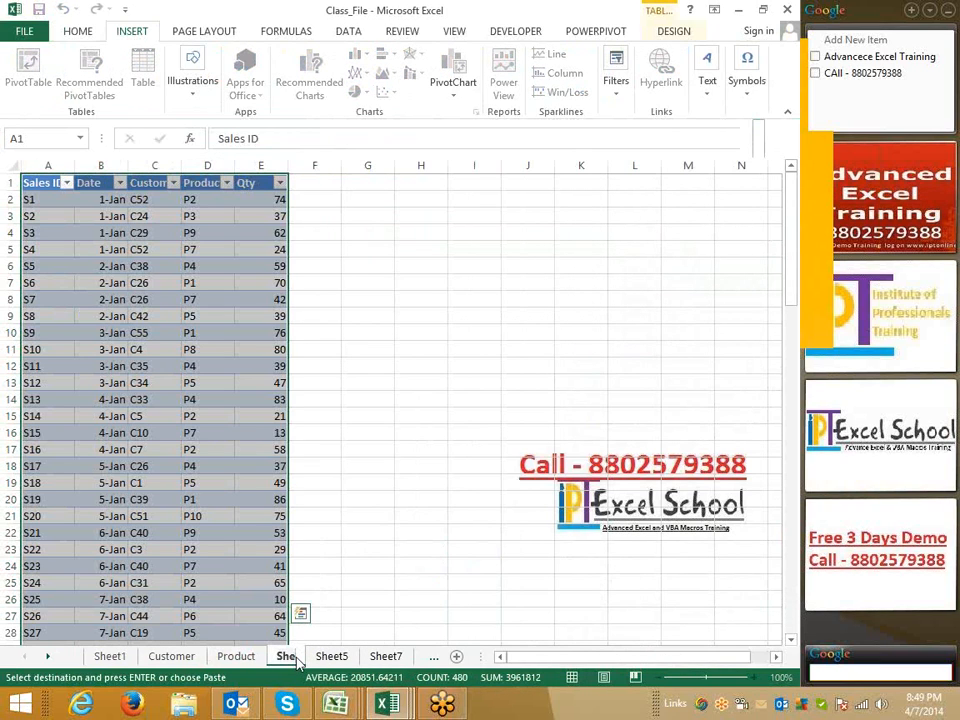
key(BackSpace)
key(BackSpace)
key(BackSpace)
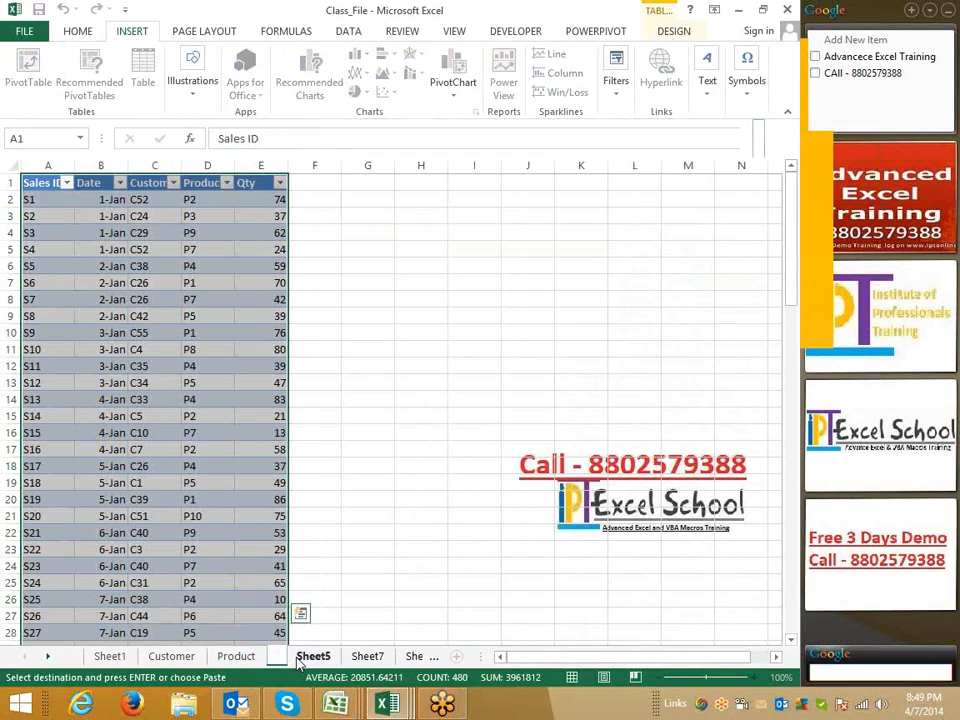
text(SA)
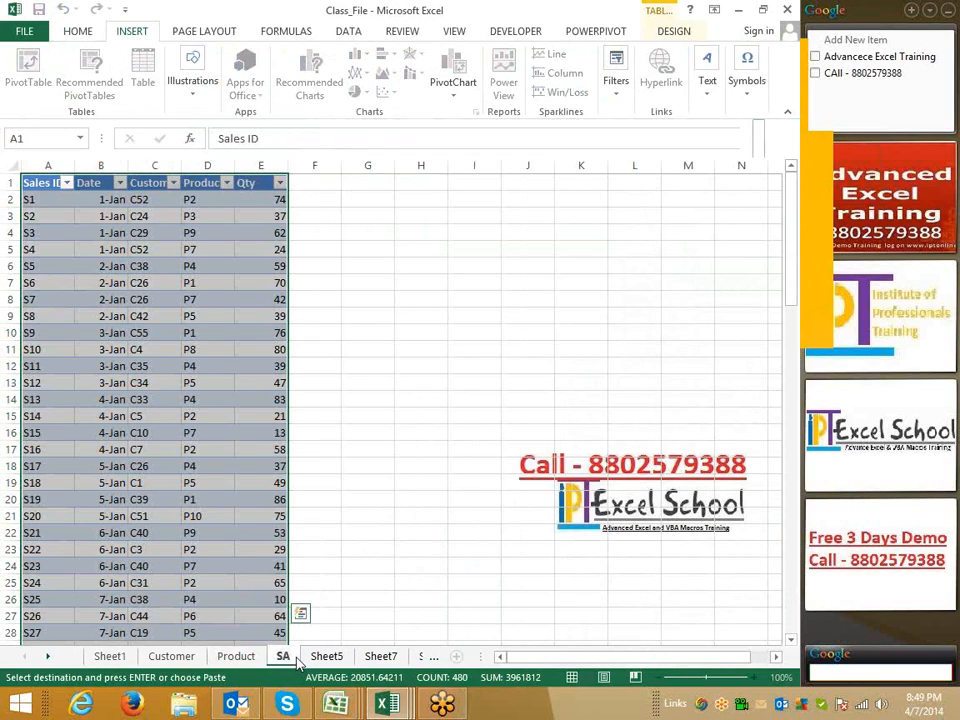
key(BackSpace)
text(a)
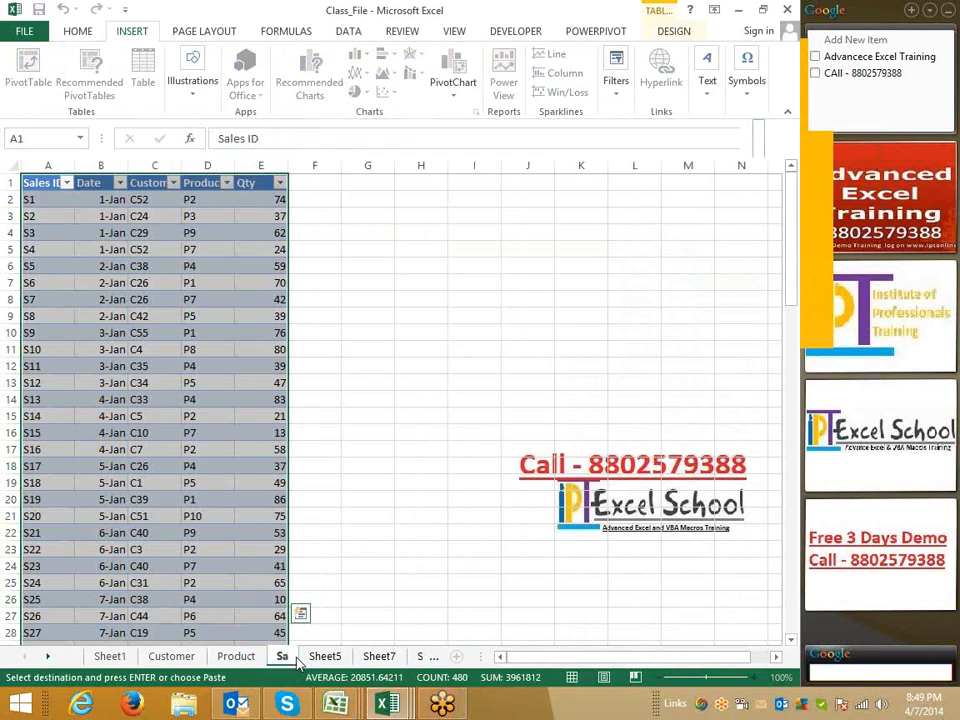
text(les)
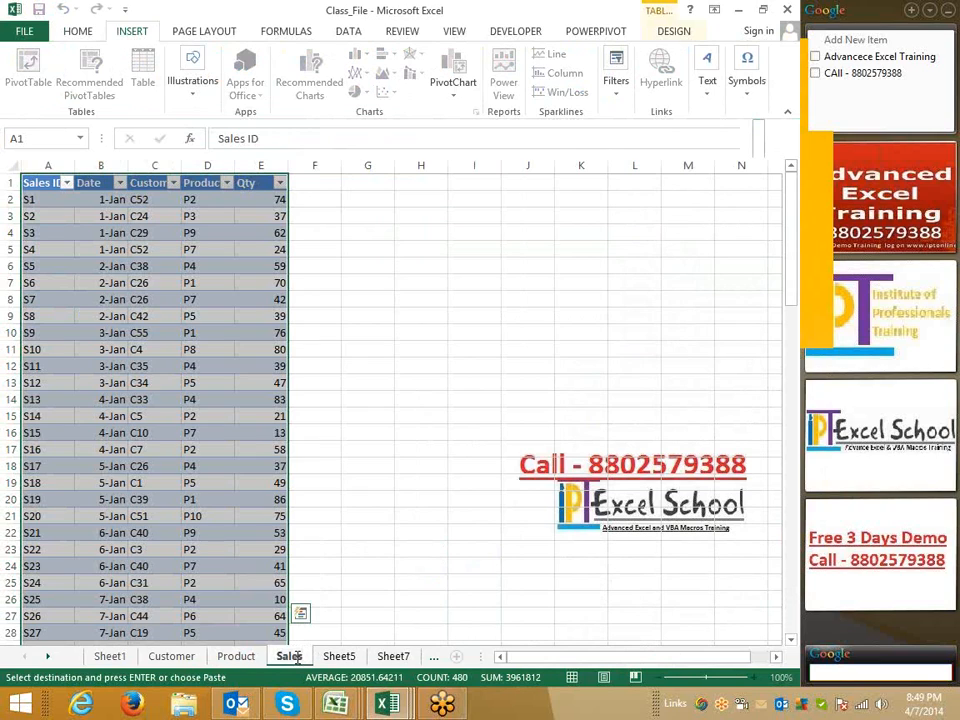
key(Return)
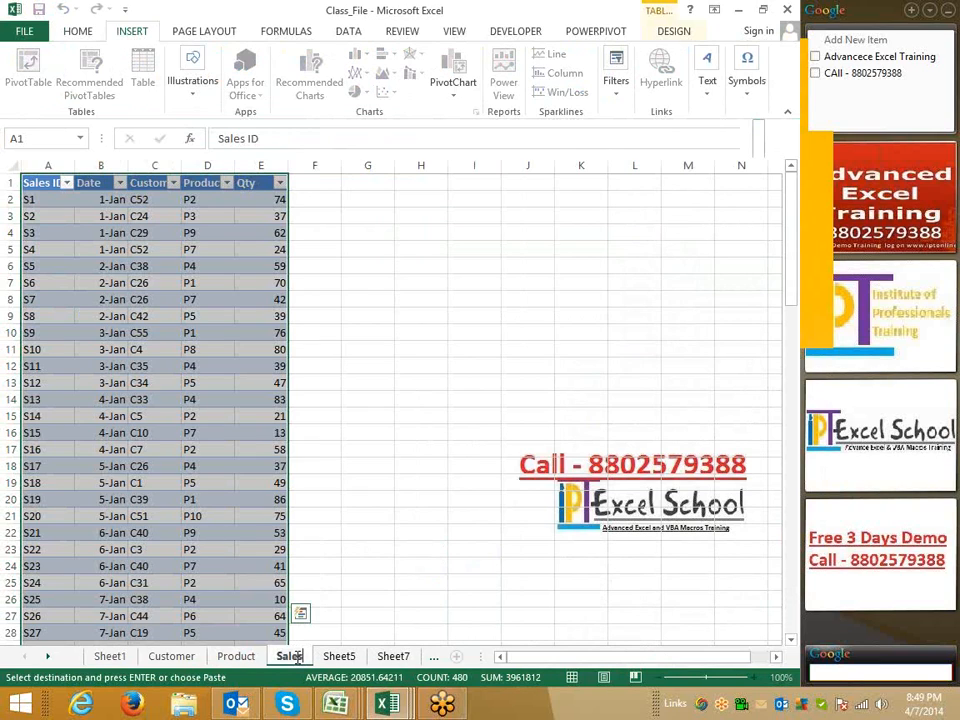
Examine the ID and related columns across the Customer, Product and Sales tables
click(273, 398)
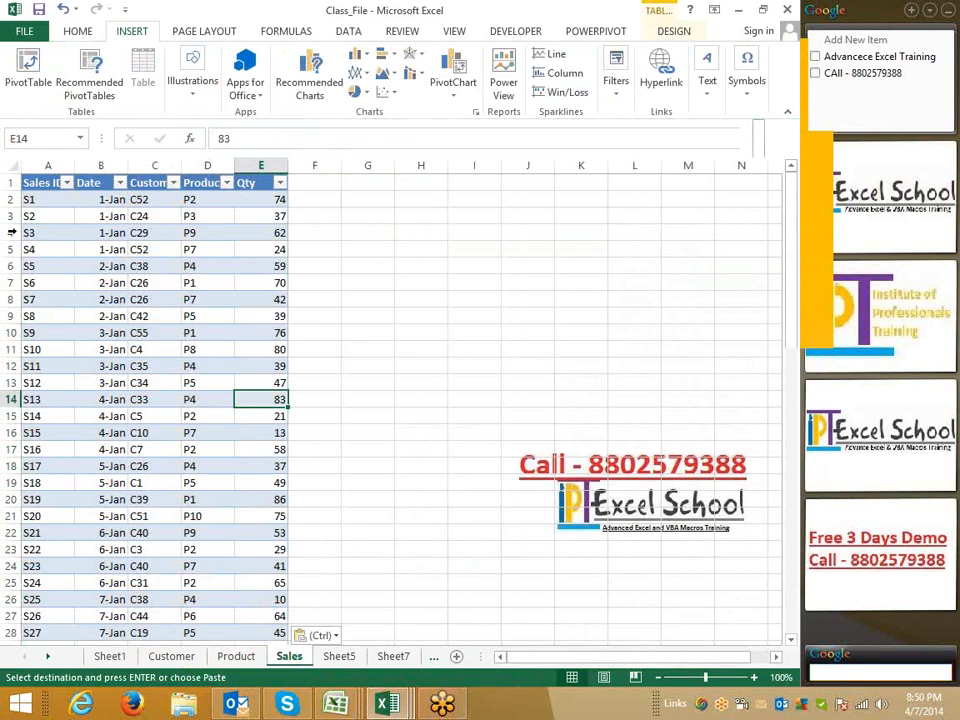
drag(48, 200, 55, 416)
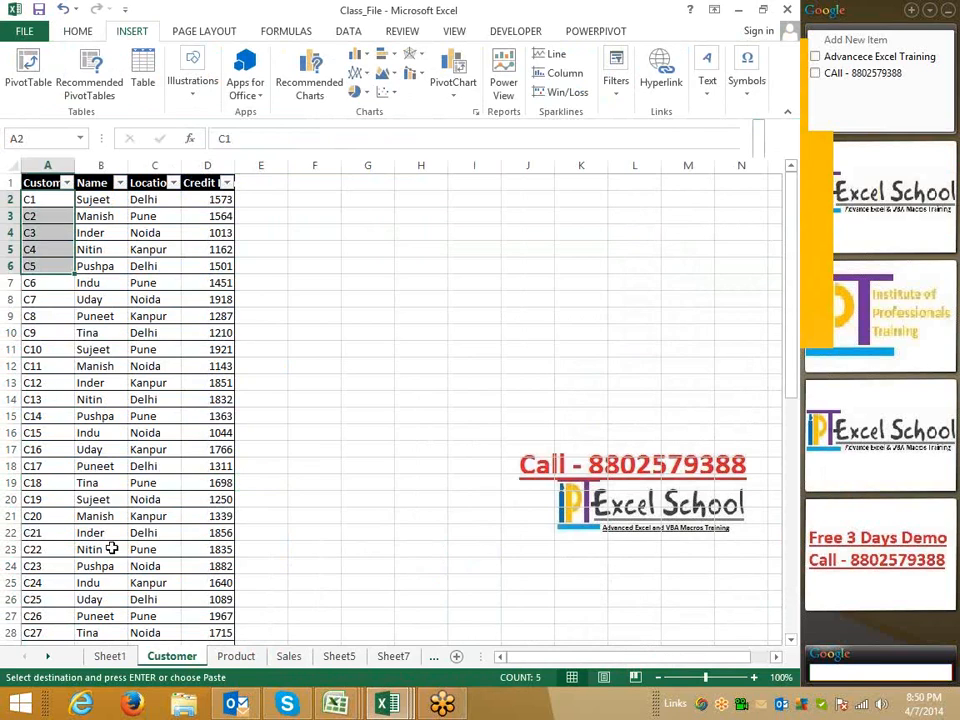
click(230, 662)
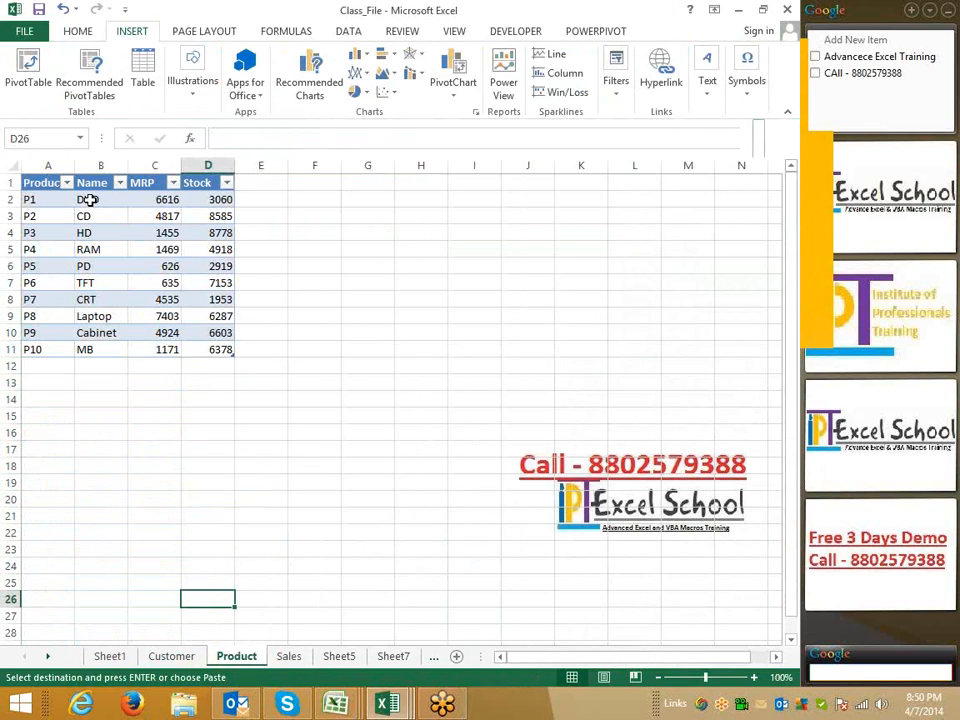
drag(90, 200, 88, 332)
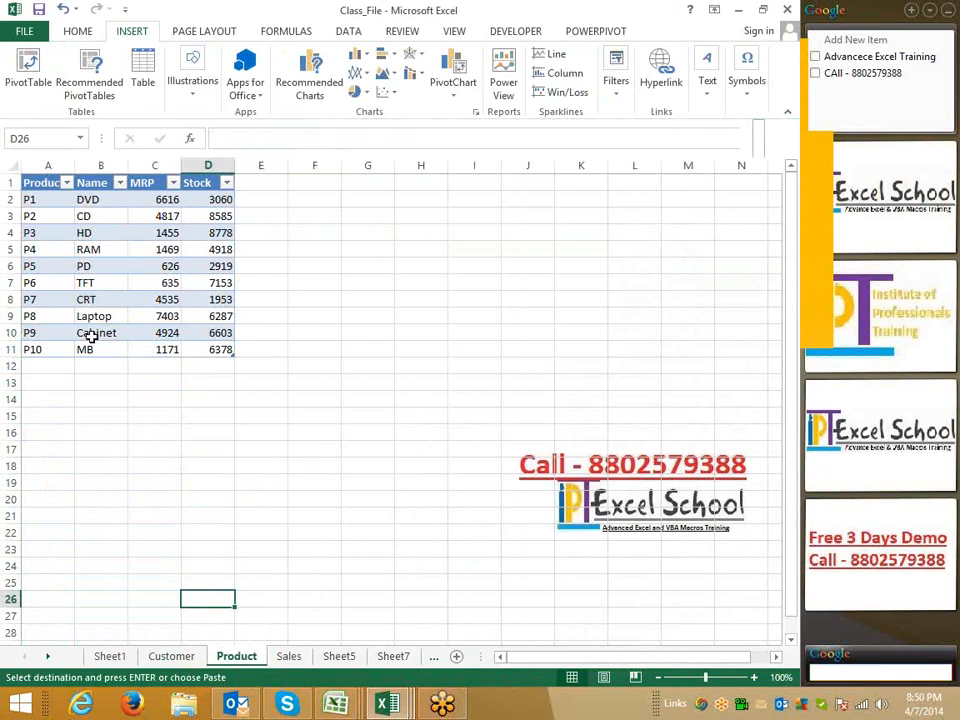
click(288, 660)
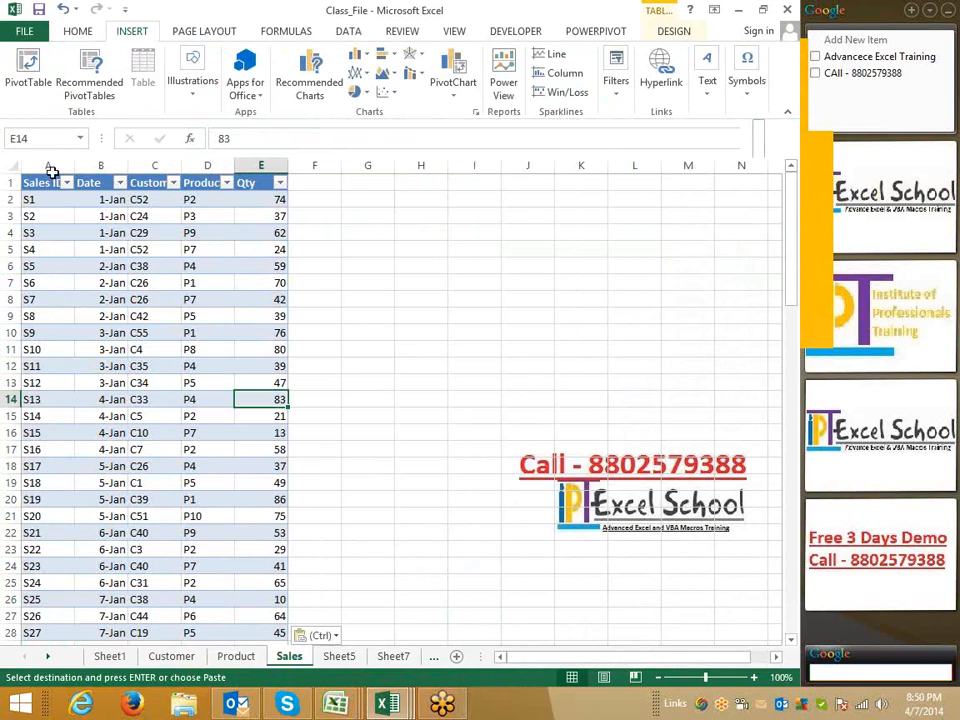
click(52, 167)
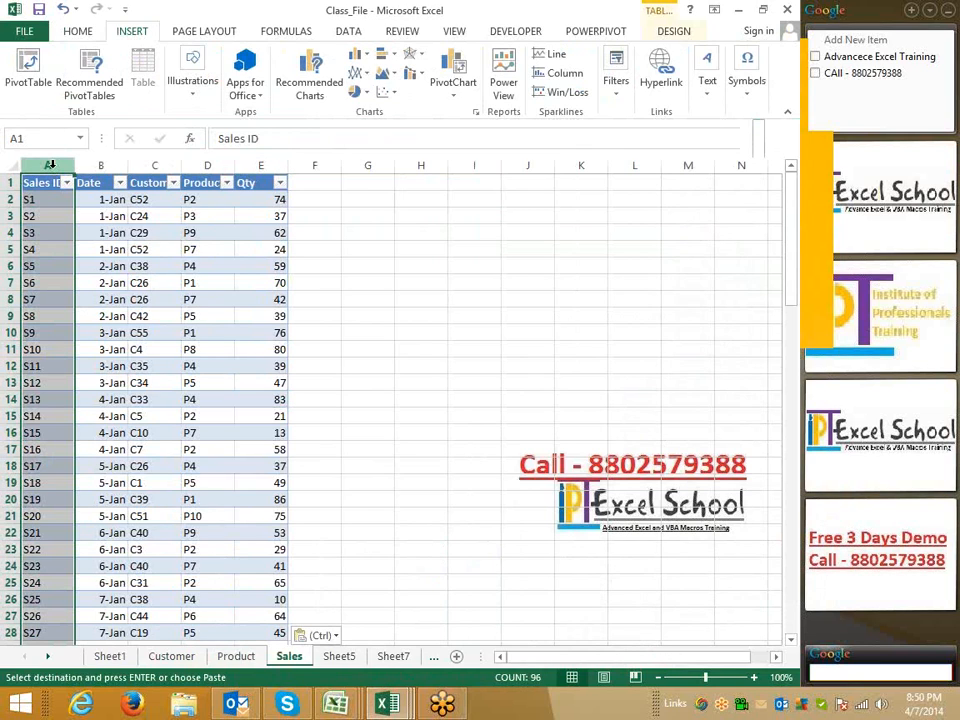
click(118, 161)
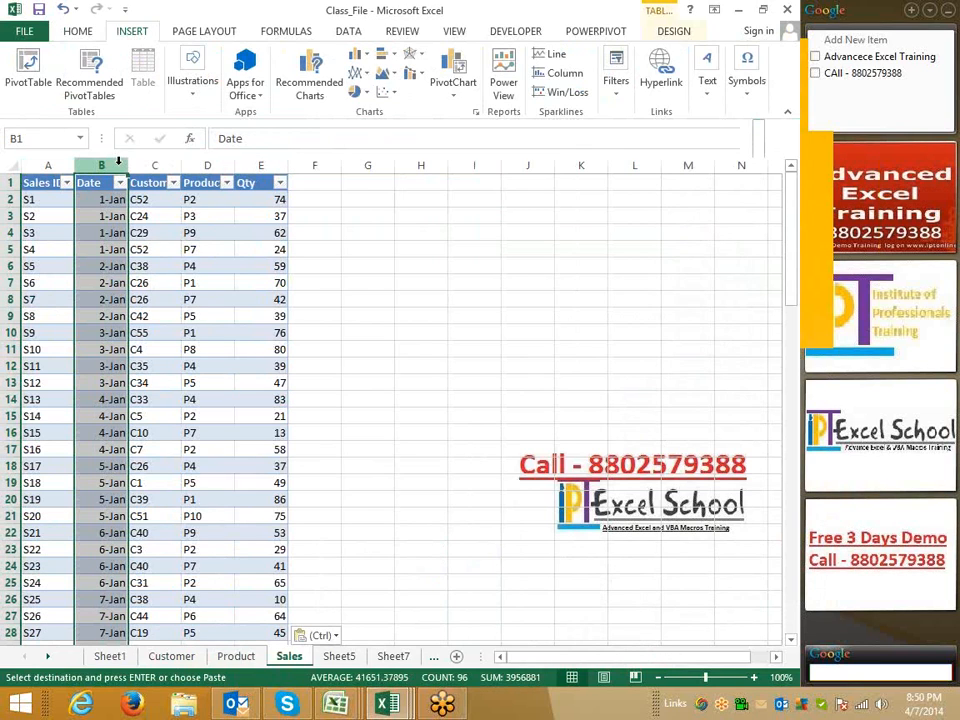
click(162, 165)
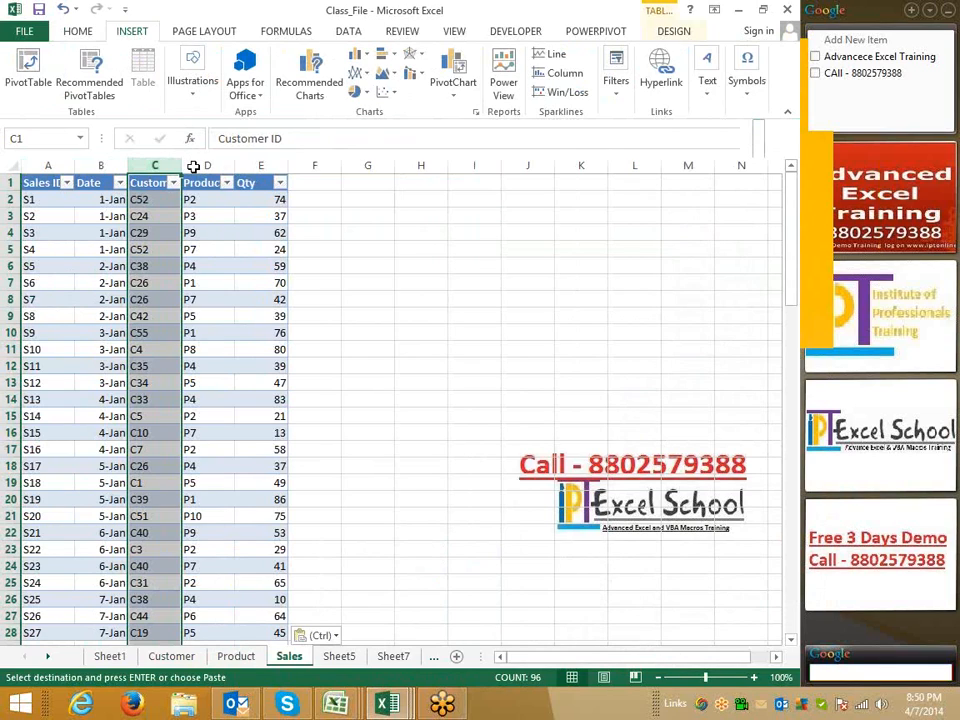
click(194, 163)
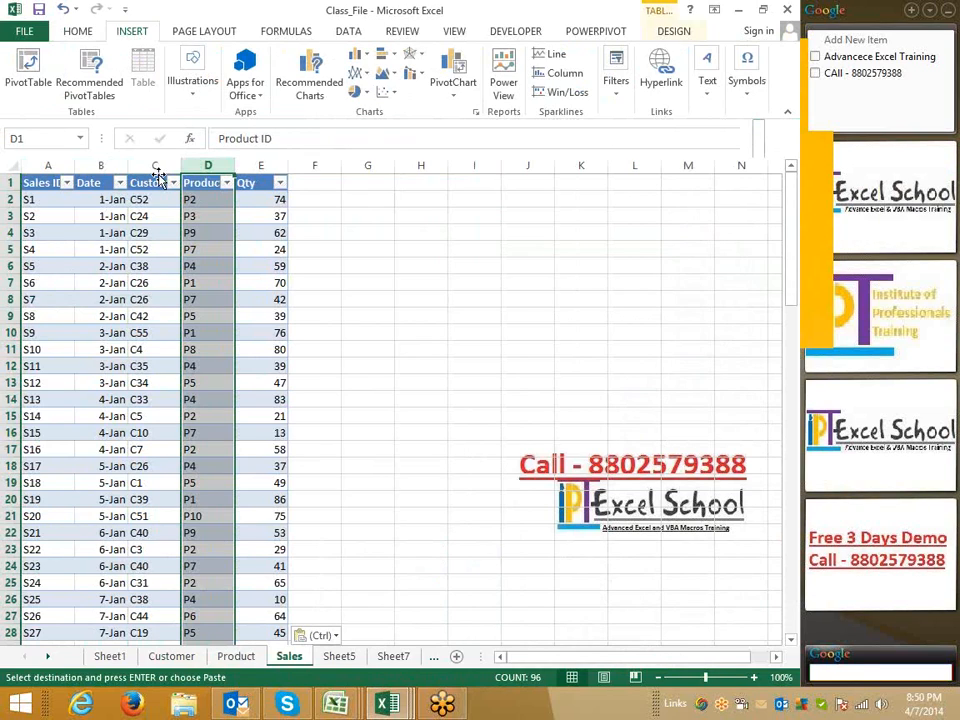
key(Right)
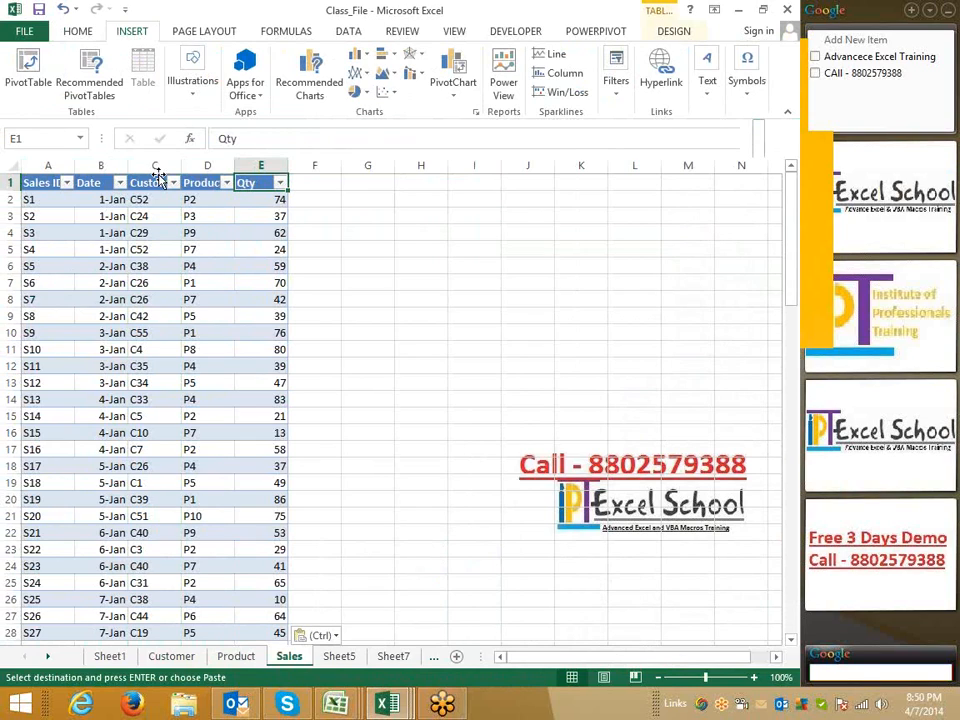
key(Right)
key(Down)
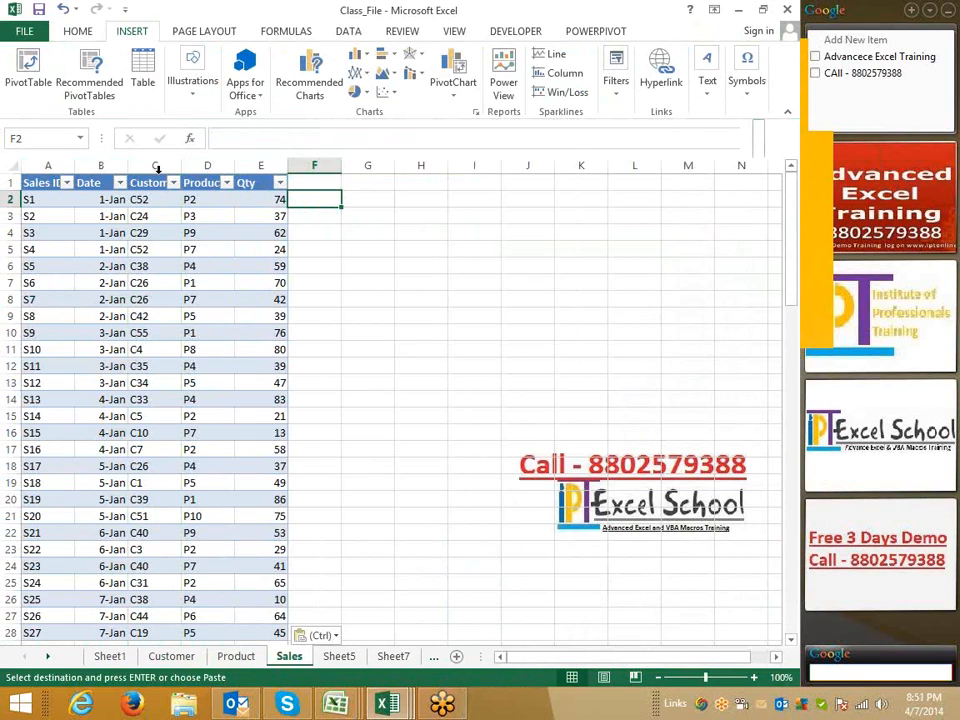
click(170, 656)
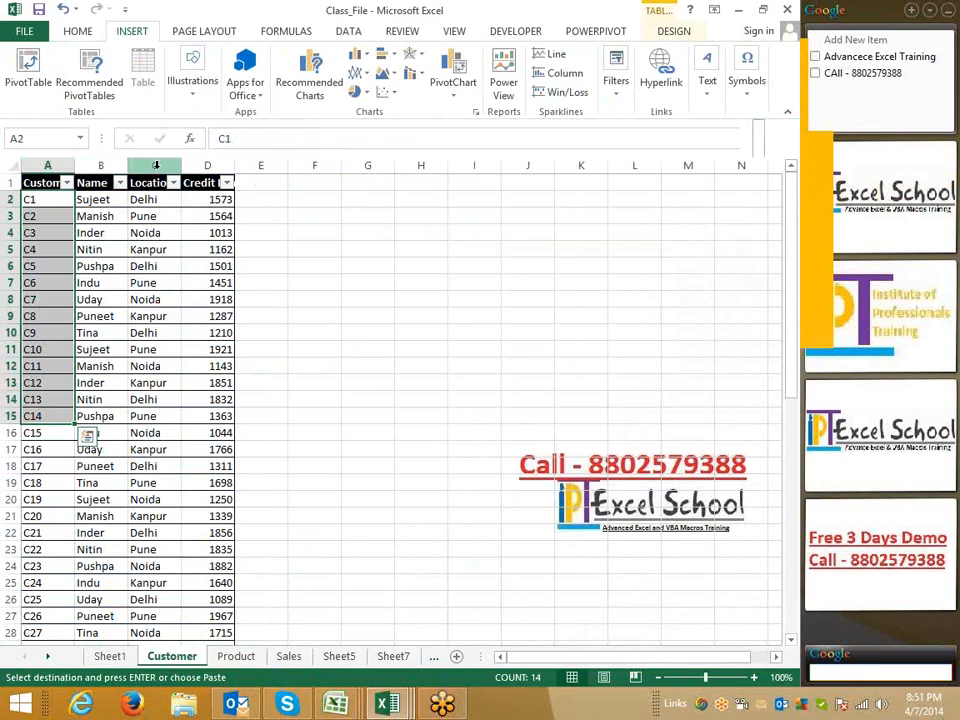
click(156, 165)
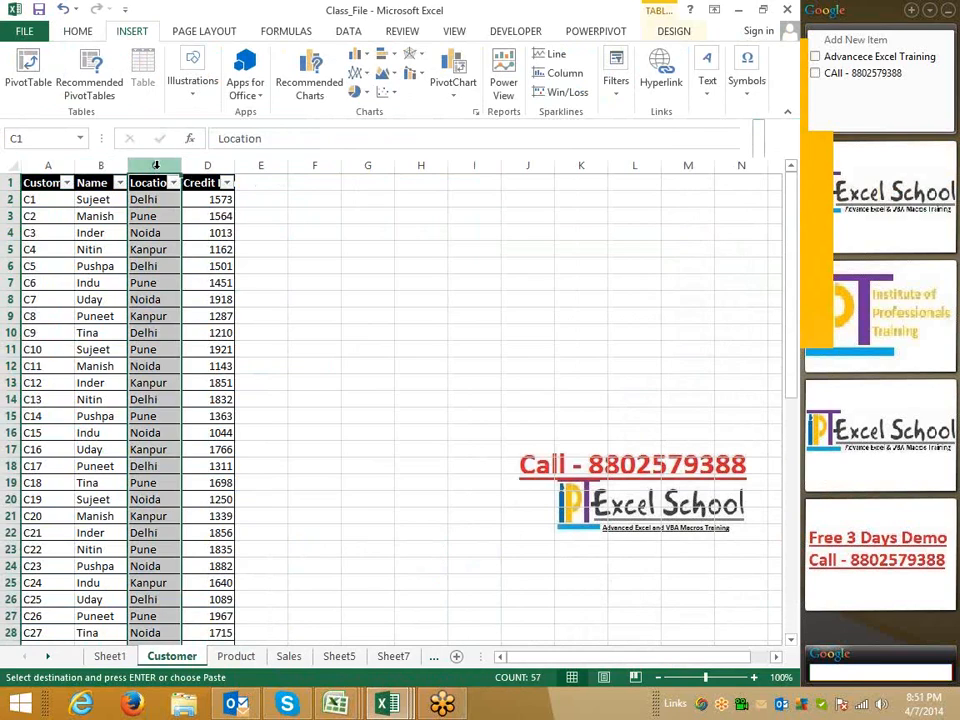
click(287, 657)
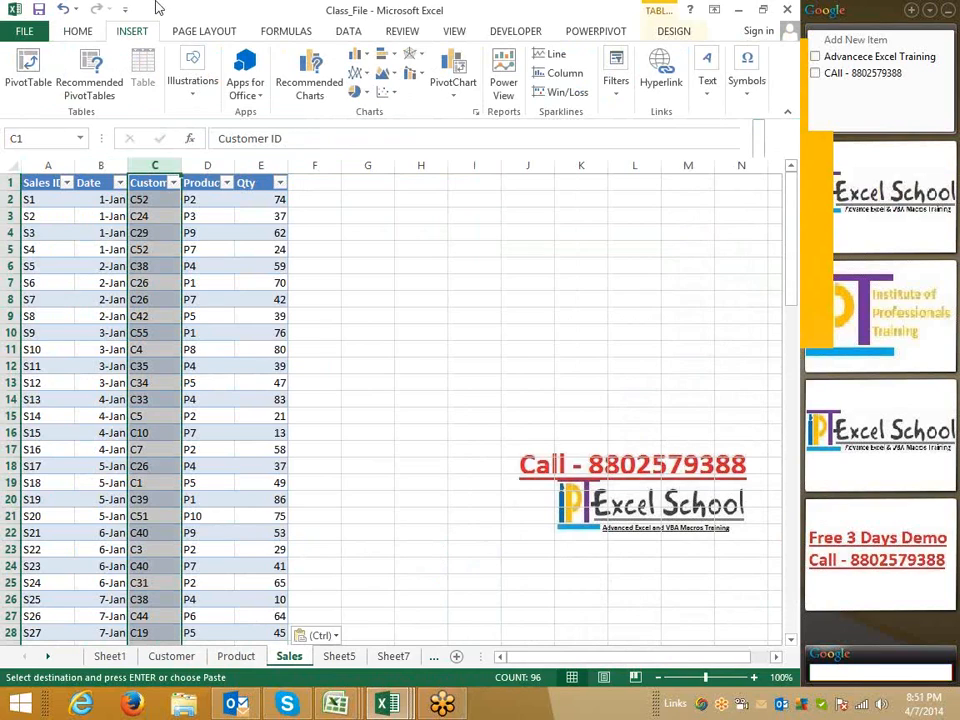
Check the ribbon customization in Excel Options to confirm the POWERPIVOT tab is enabled
click(505, 93)
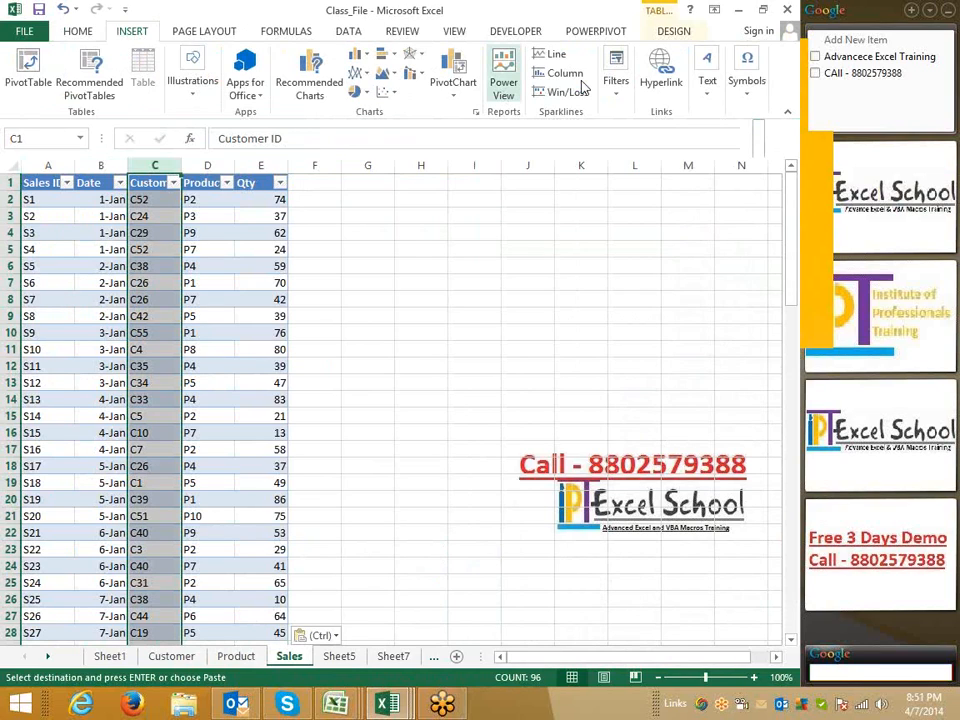
click(596, 33)
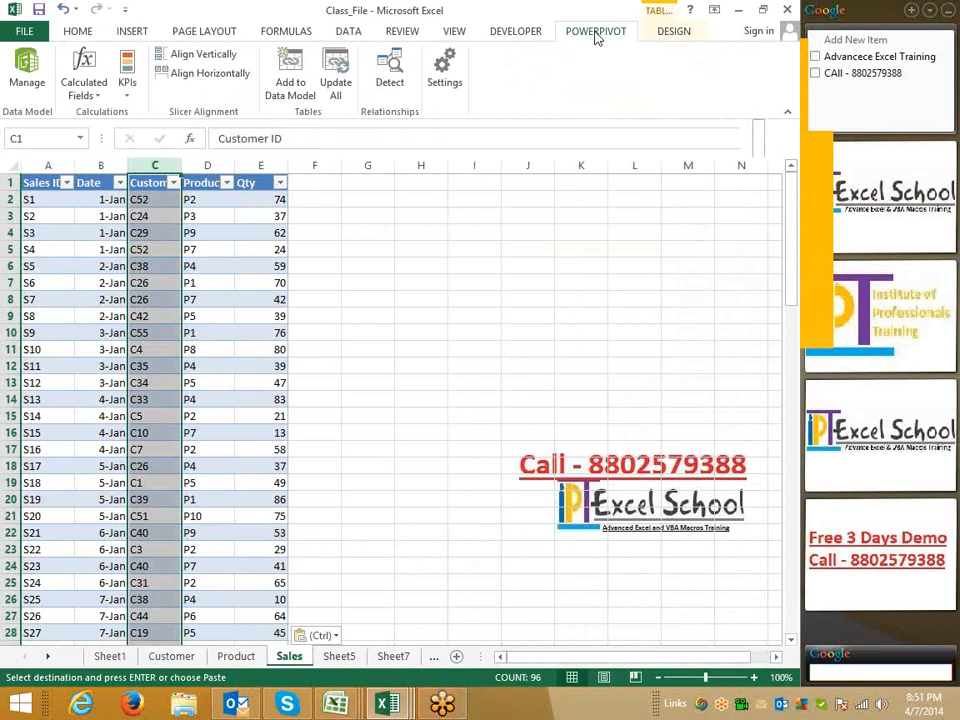
click(141, 34)
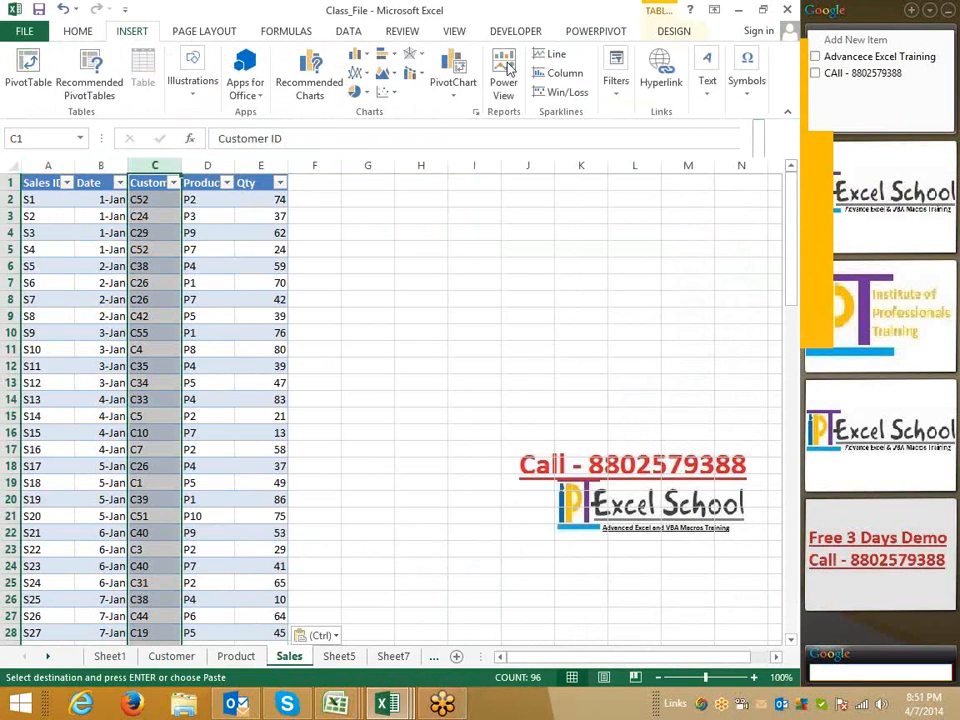
click(600, 36)
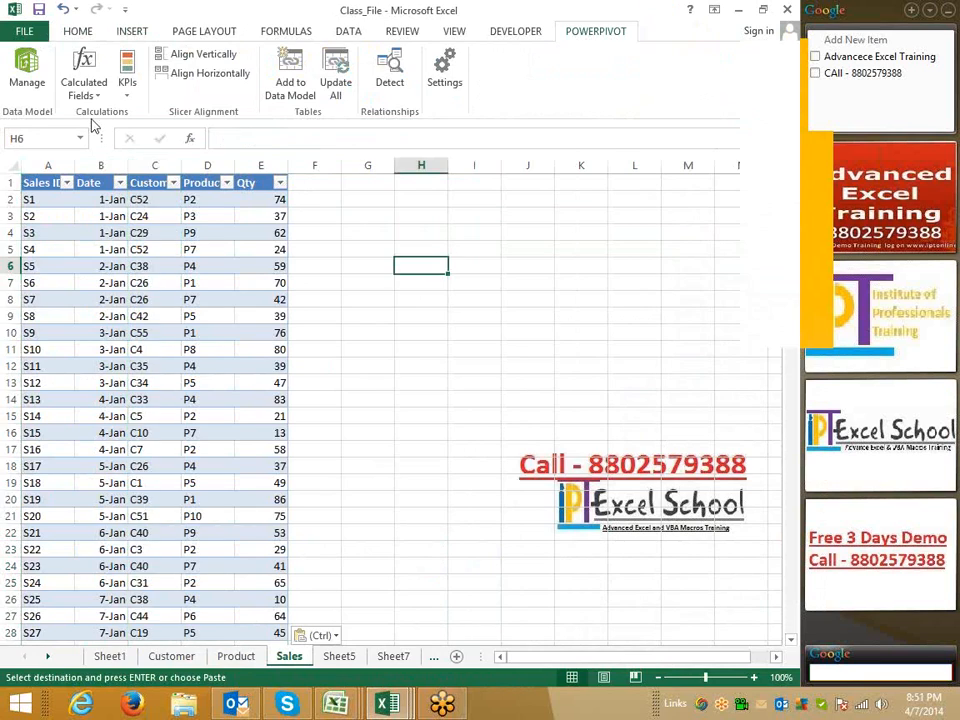
click(26, 31)
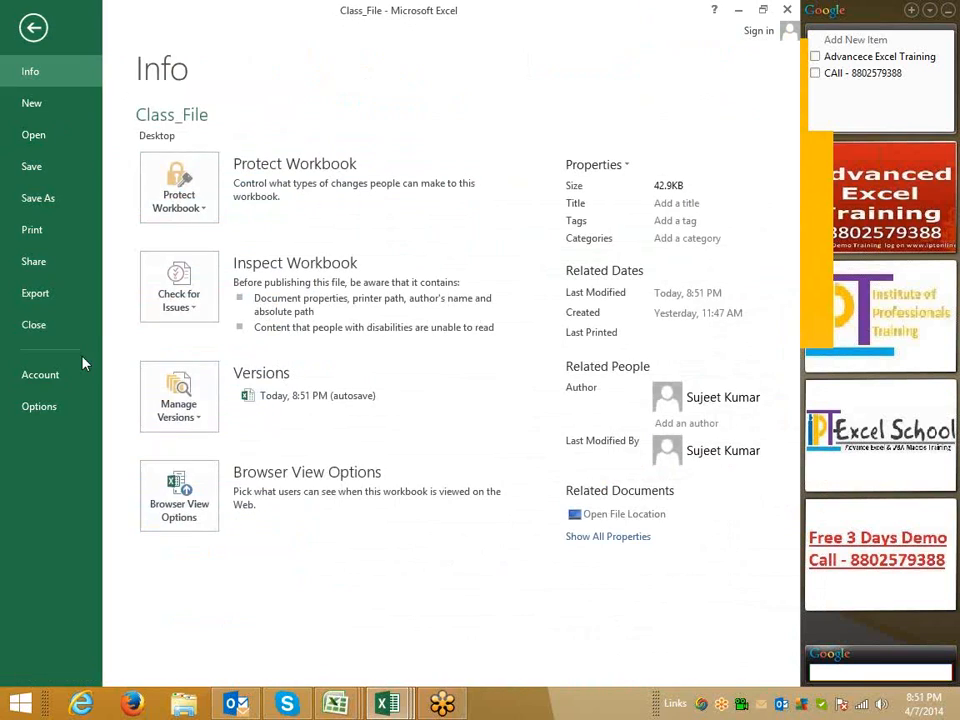
click(49, 411)
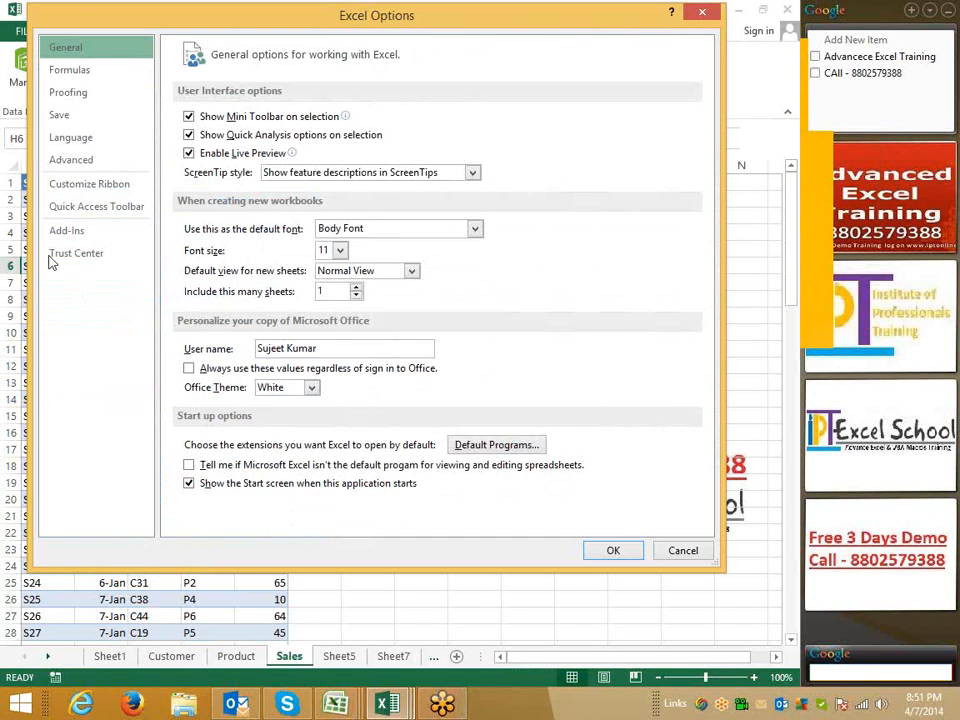
click(74, 186)
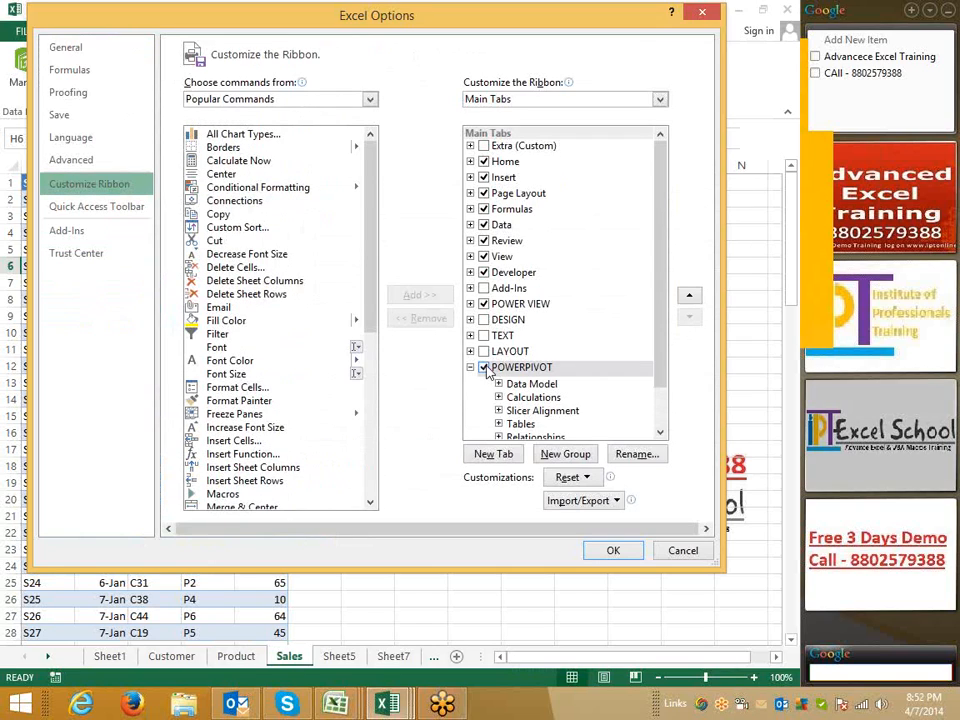
click(608, 550)
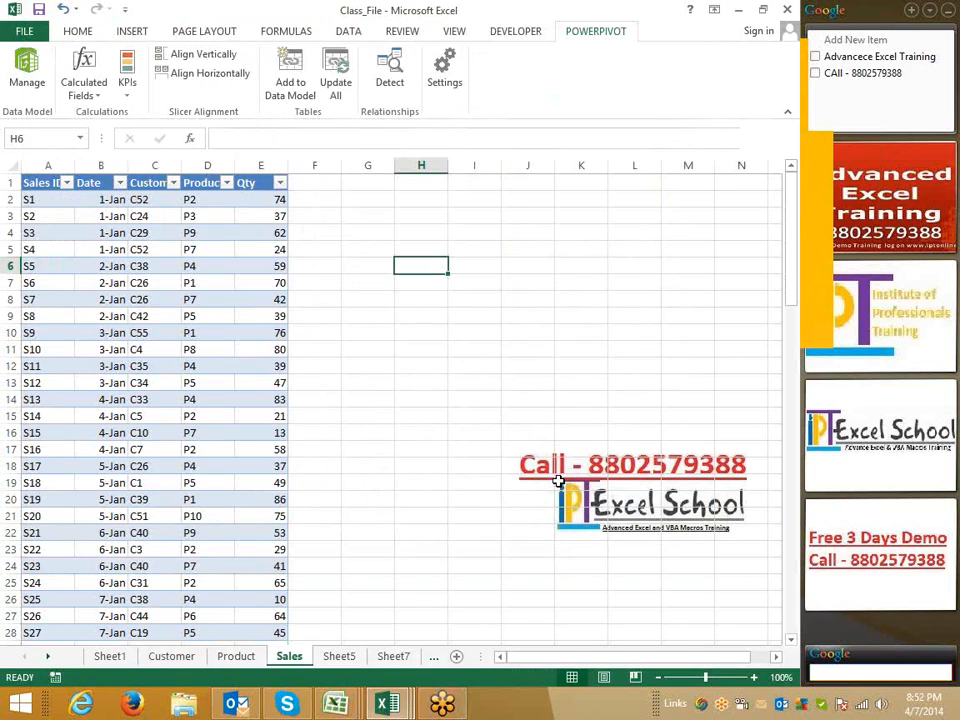
Open the PowerPivot data model management window
click(388, 362)
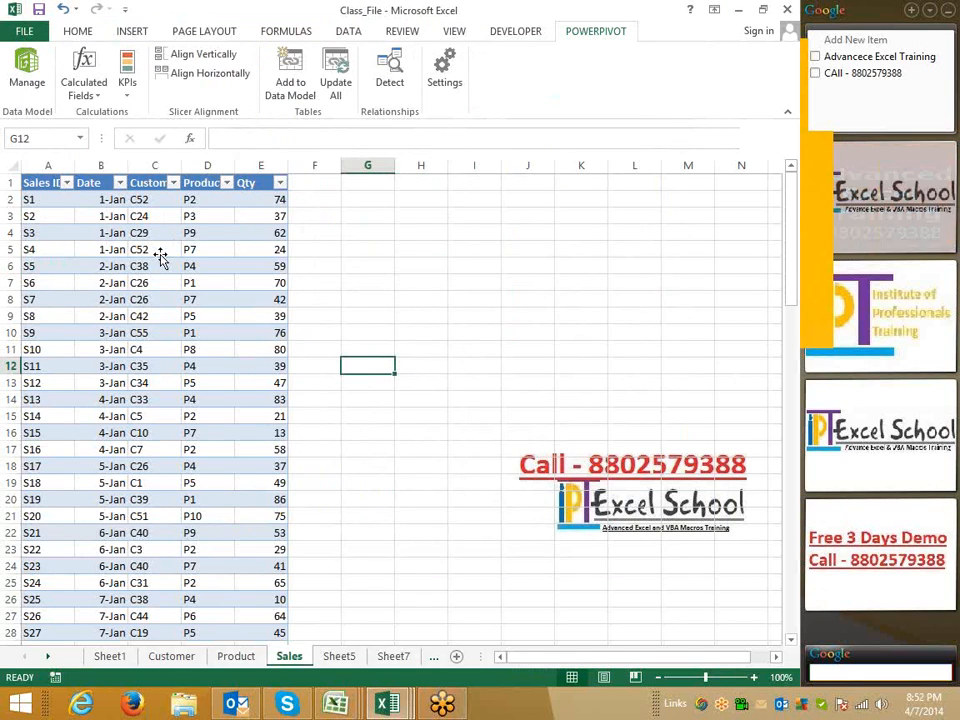
click(158, 252)
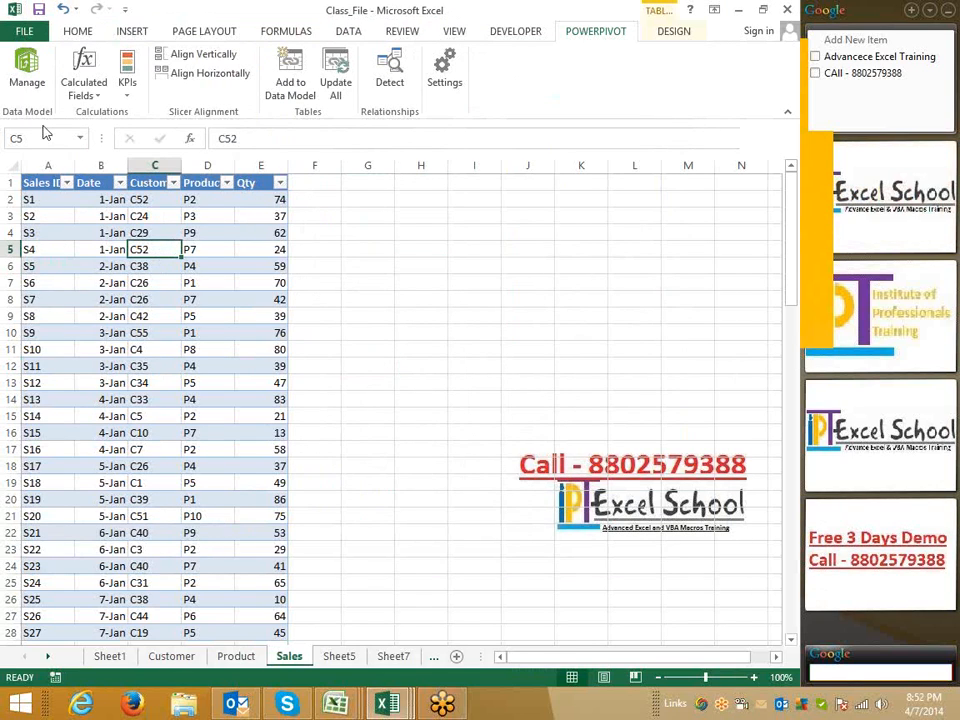
click(8, 62)
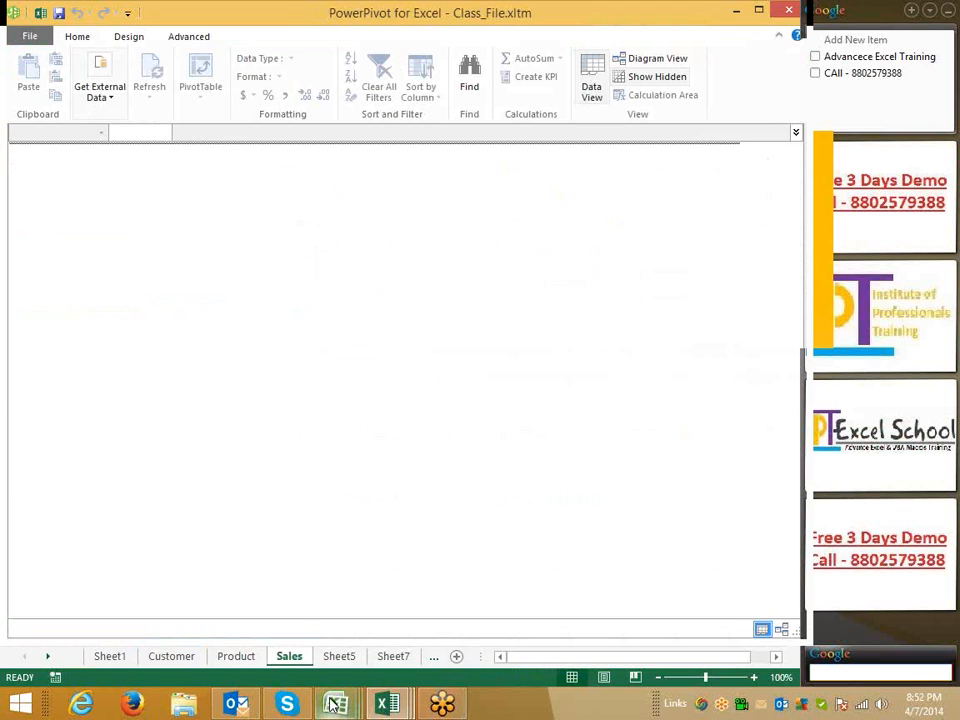
mouse_move(335, 705)
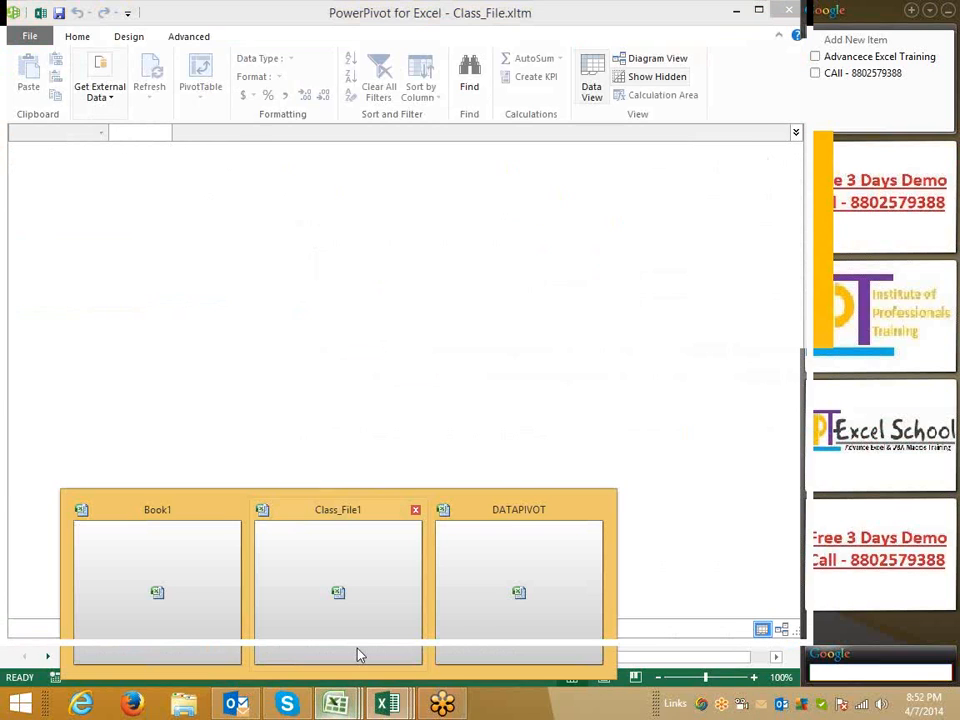
click(468, 624)
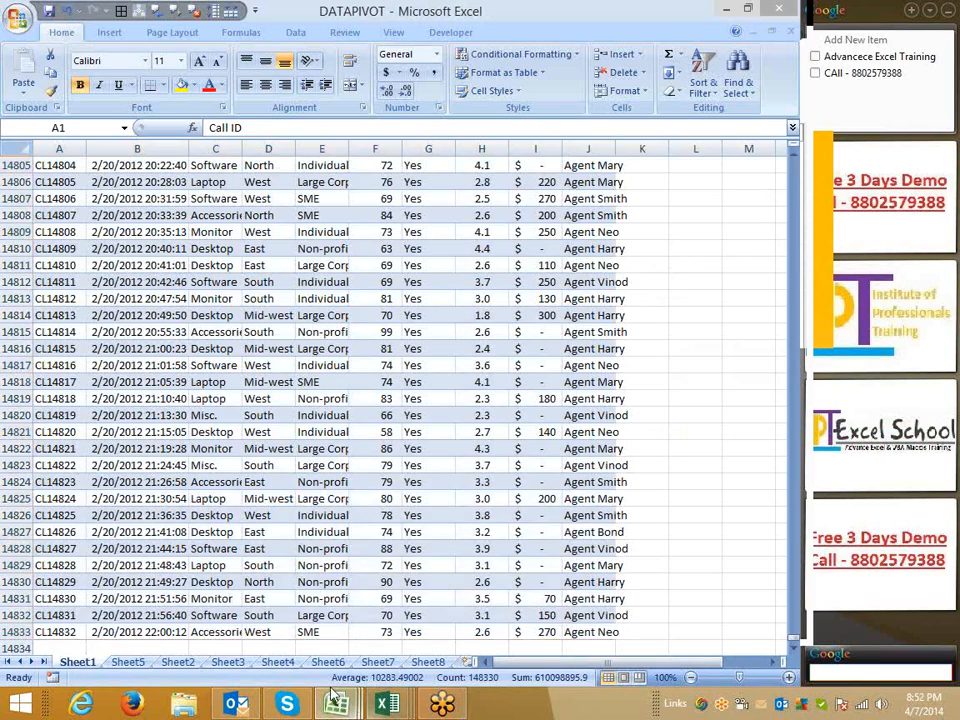
mouse_move(336, 705)
click(321, 658)
click(142, 665)
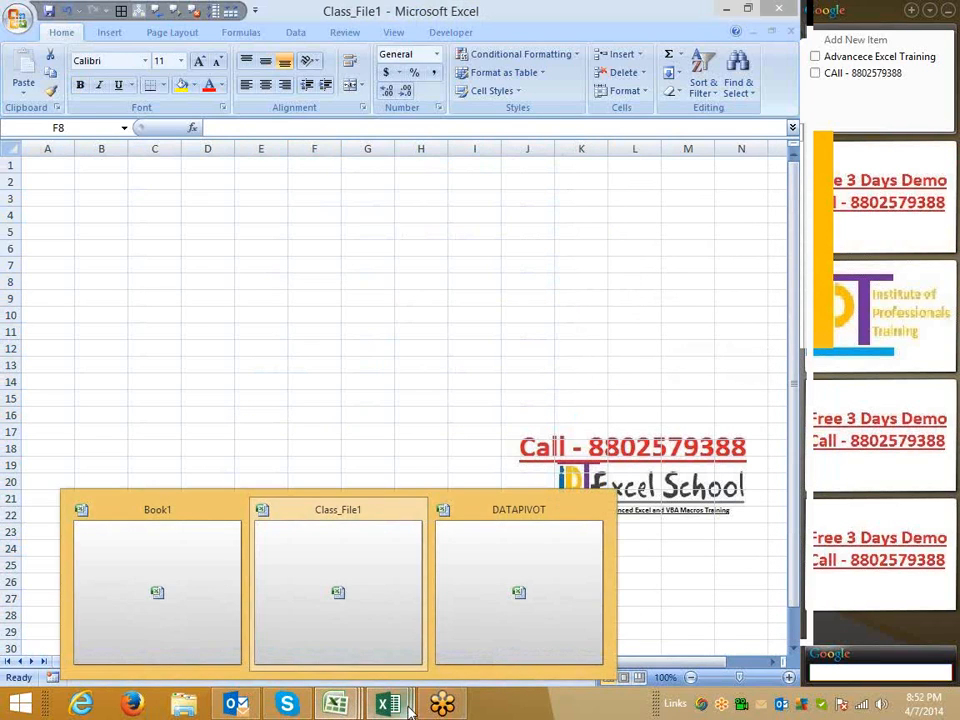
mouse_move(390, 705)
click(311, 639)
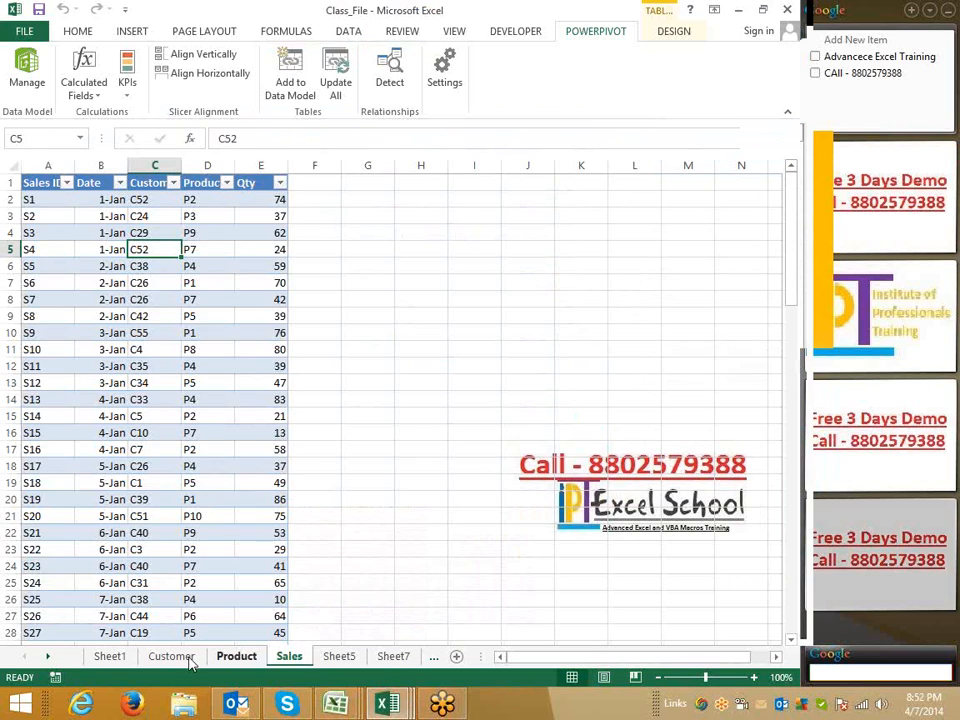
Add the Customer table to the Data Model
click(172, 657)
click(41, 230)
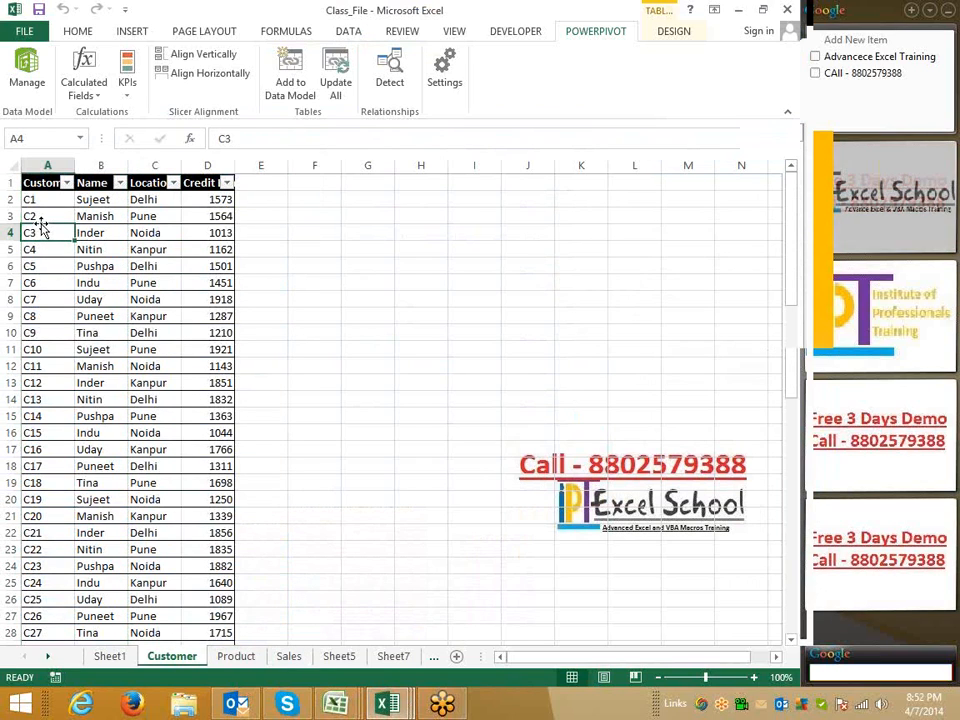
click(45, 200)
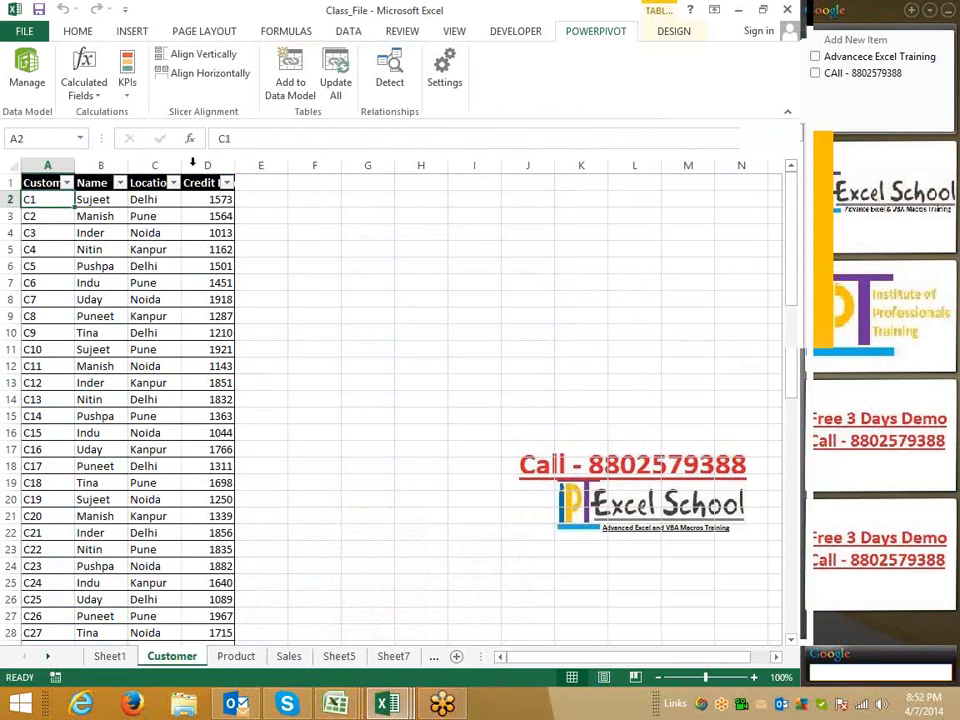
click(300, 100)
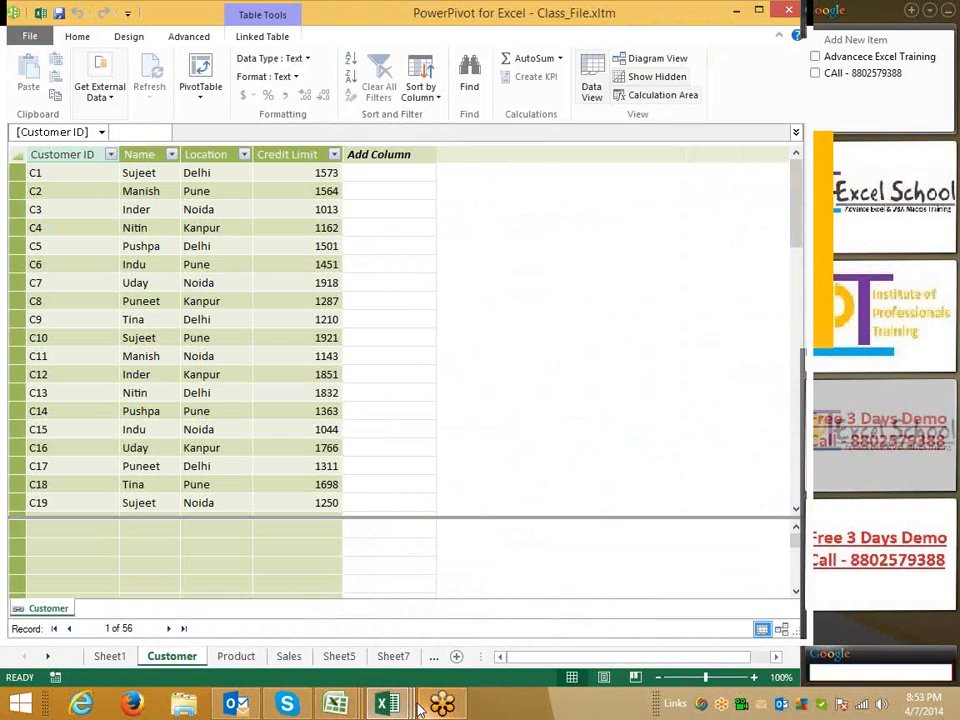
Add the Product table to the Data Model
mouse_move(395, 693)
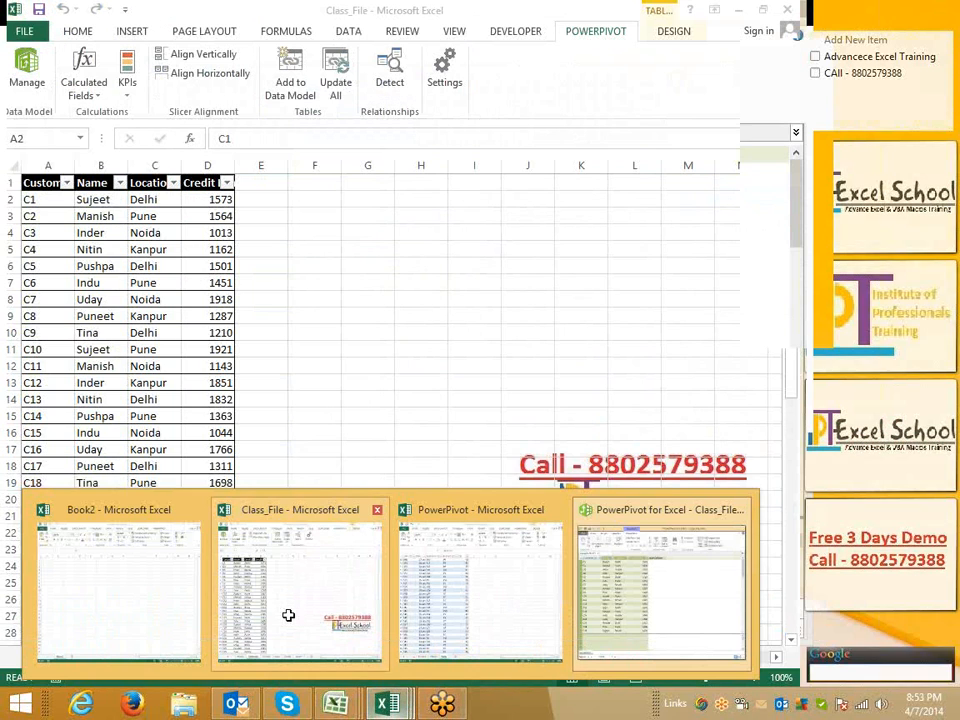
click(287, 615)
click(250, 658)
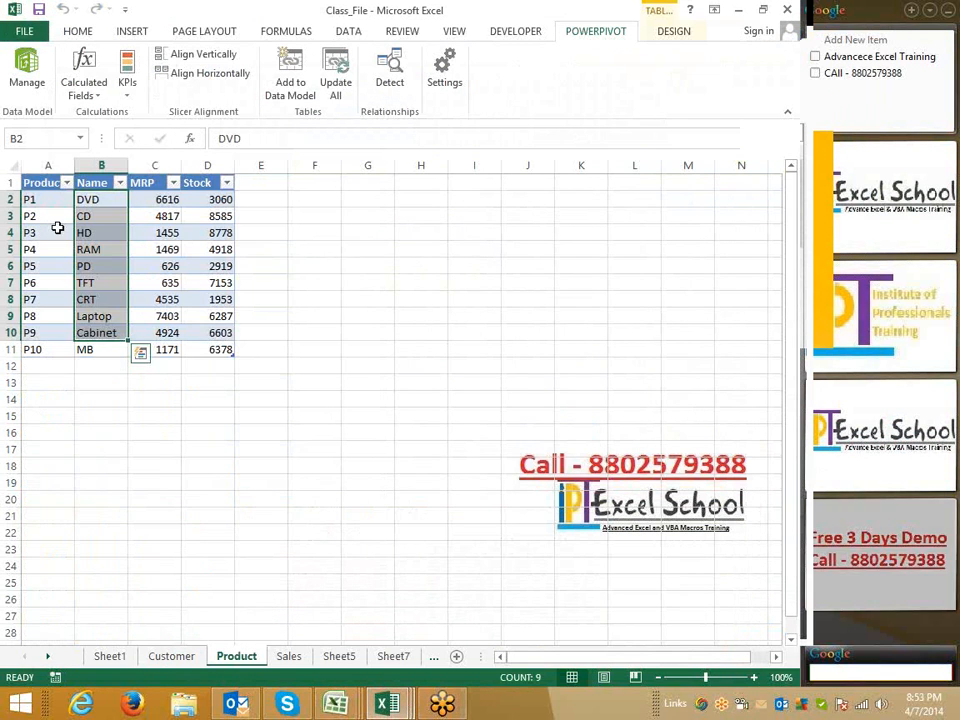
click(56, 220)
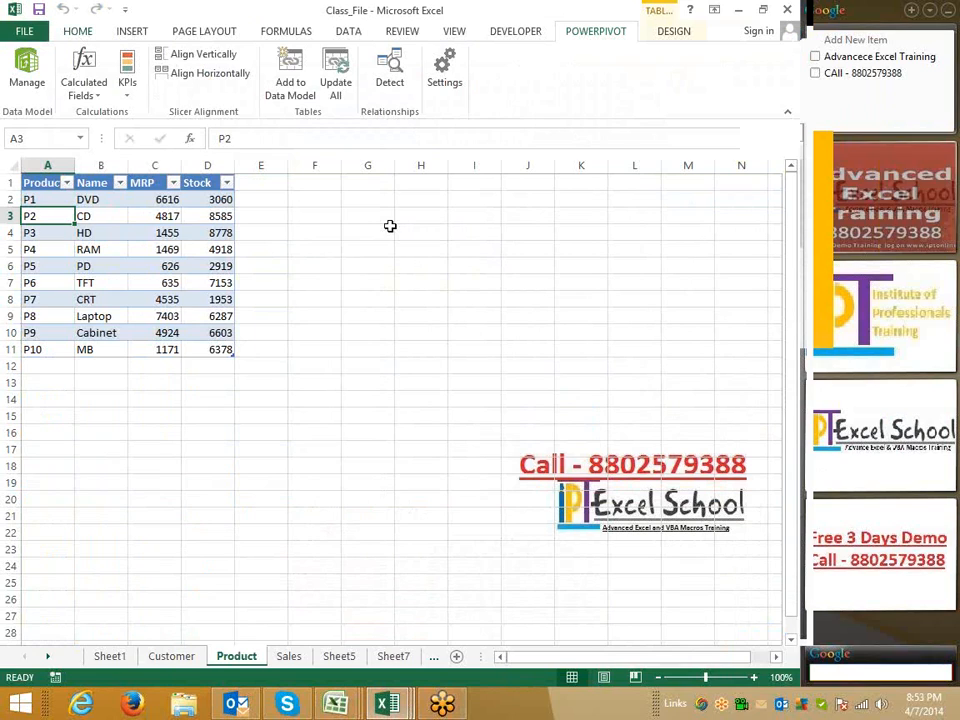
click(77, 31)
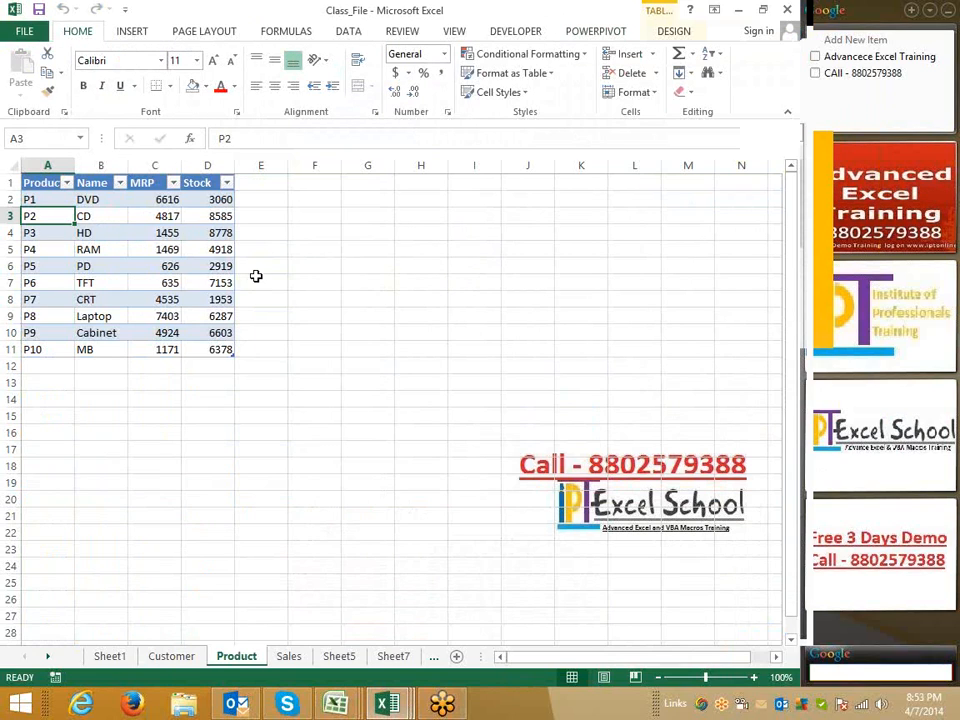
click(628, 32)
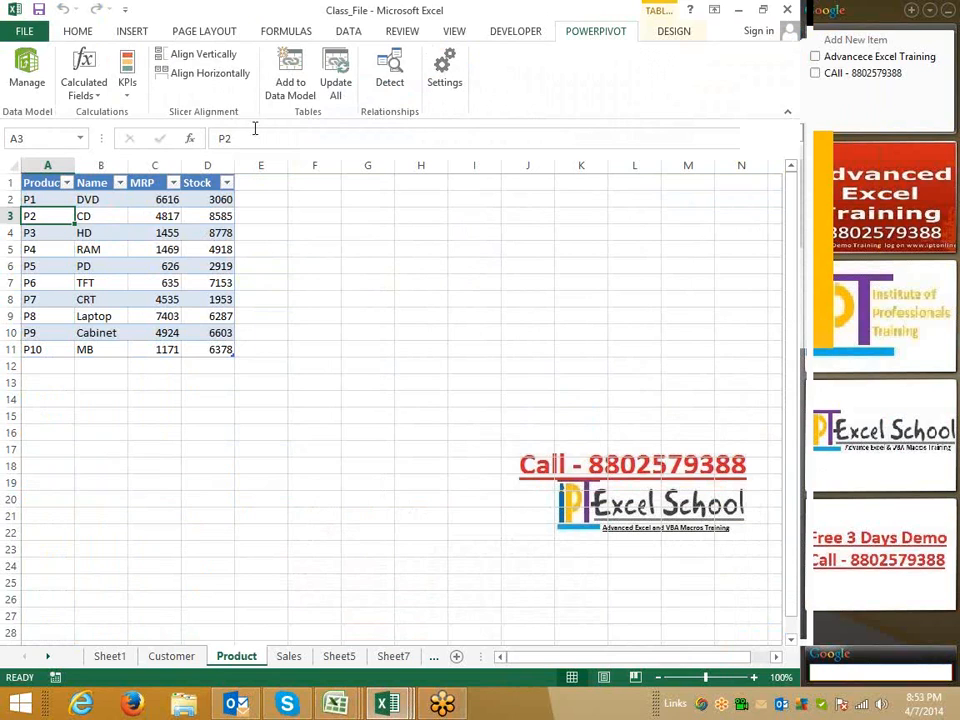
click(290, 86)
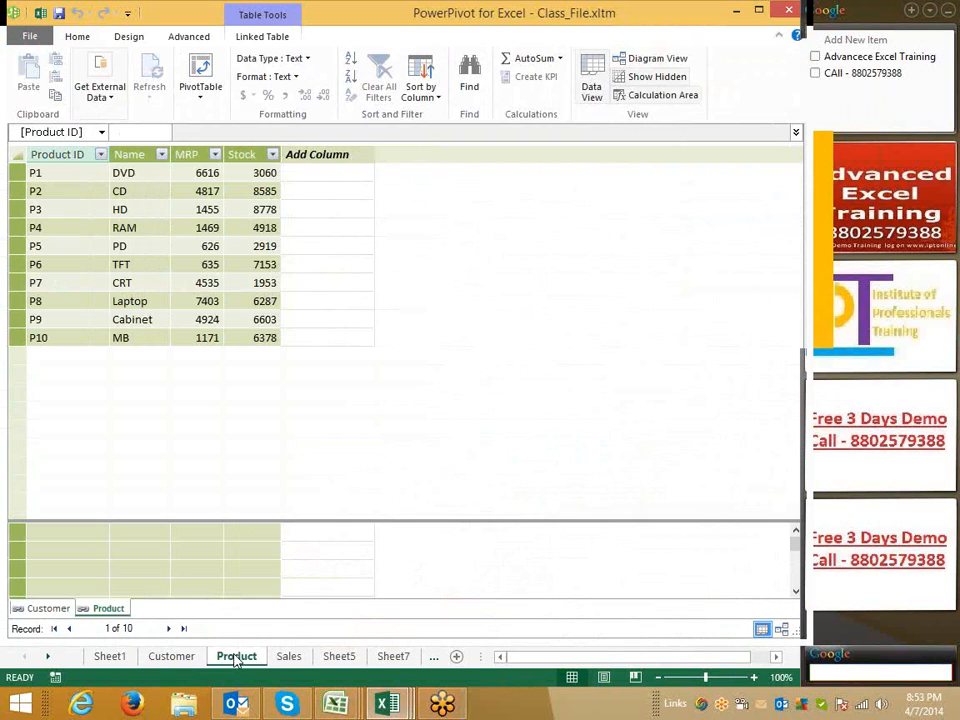
Add the Sales table to the Data Model
click(293, 660)
click(287, 658)
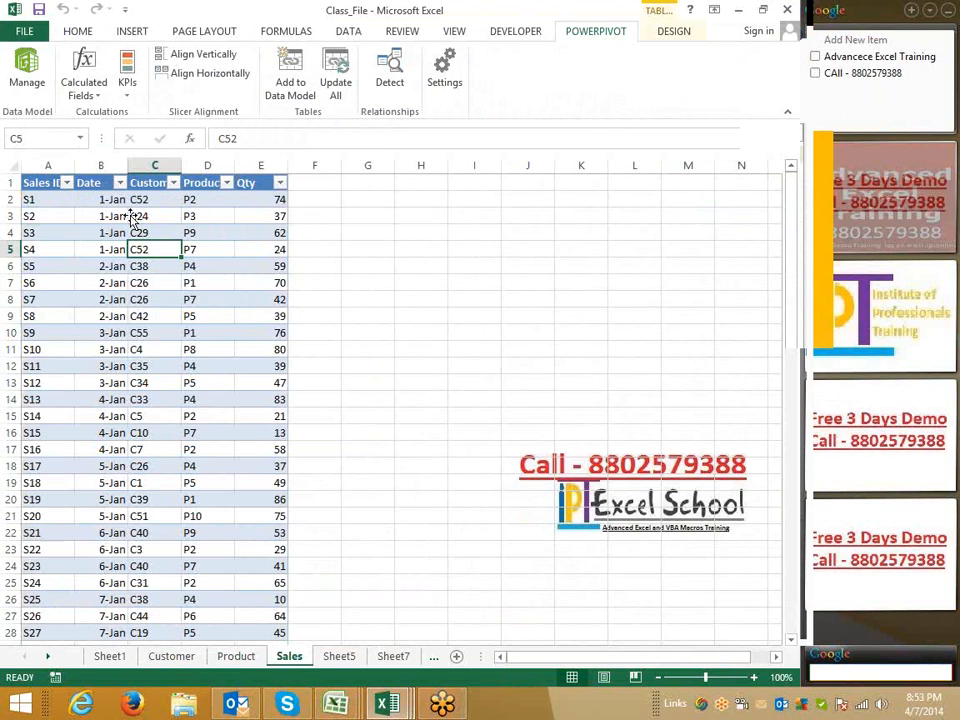
click(135, 216)
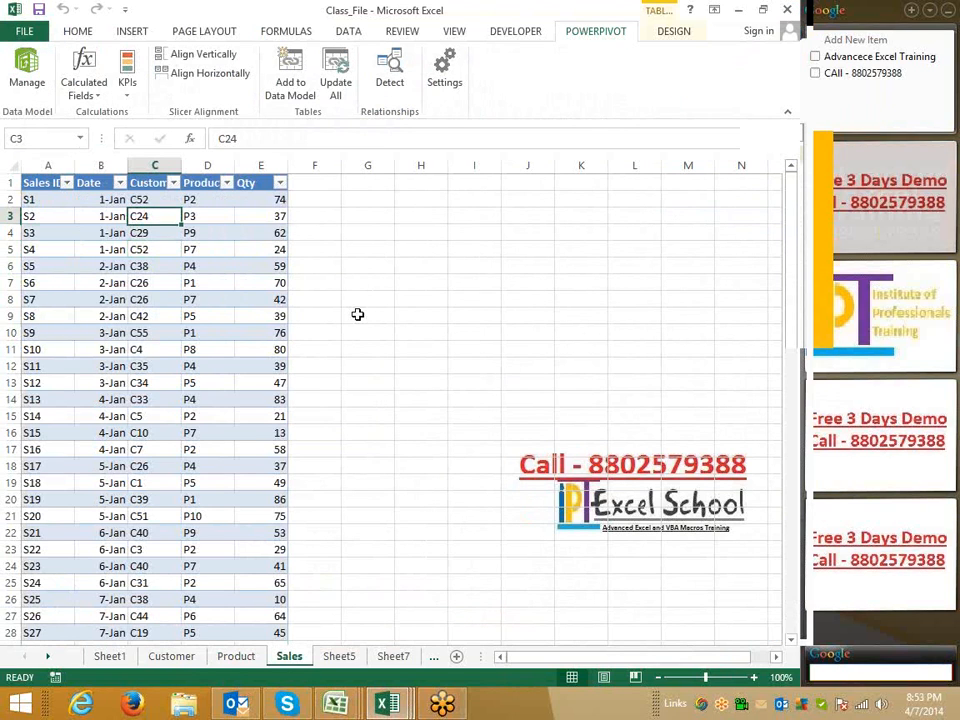
click(292, 88)
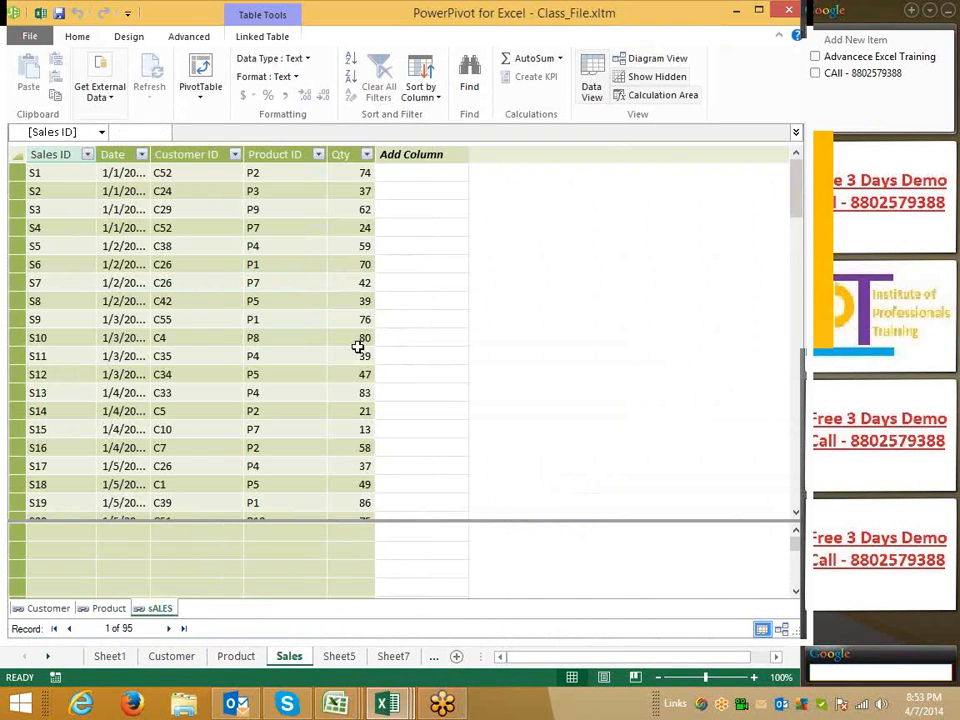
Browse the Customer, Product and sALES tables in the PowerPivot data view
click(340, 210)
click(227, 354)
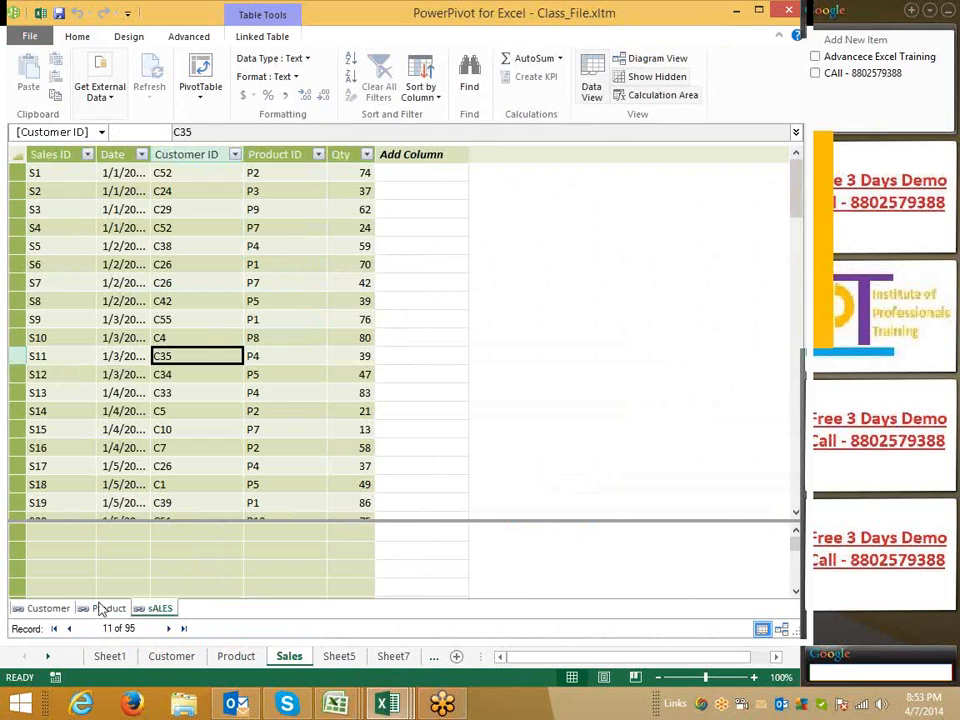
click(60, 611)
click(104, 612)
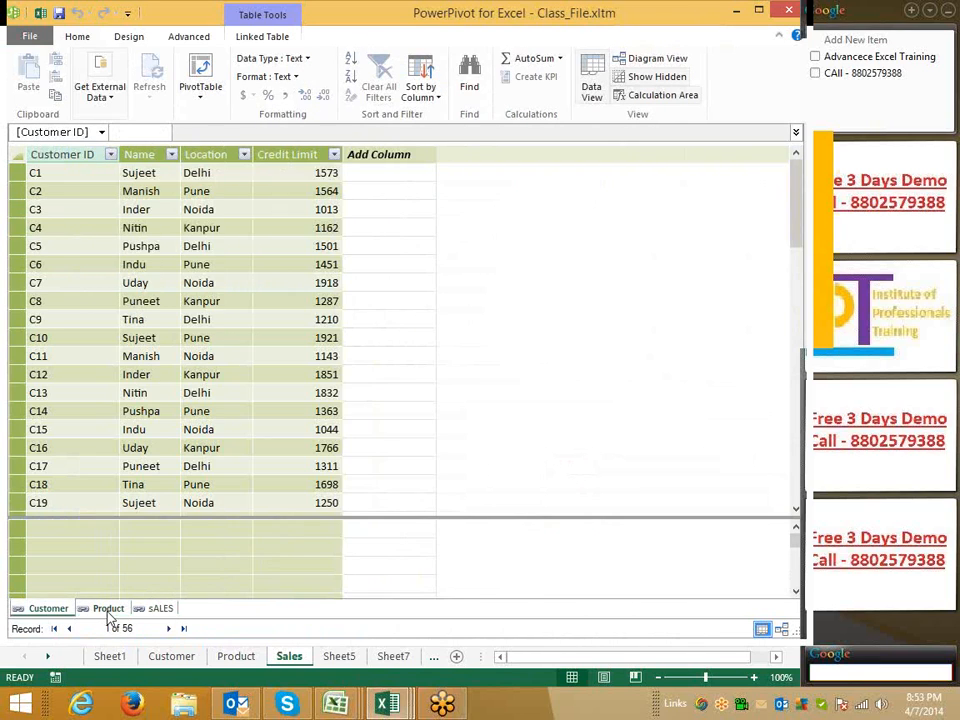
click(155, 610)
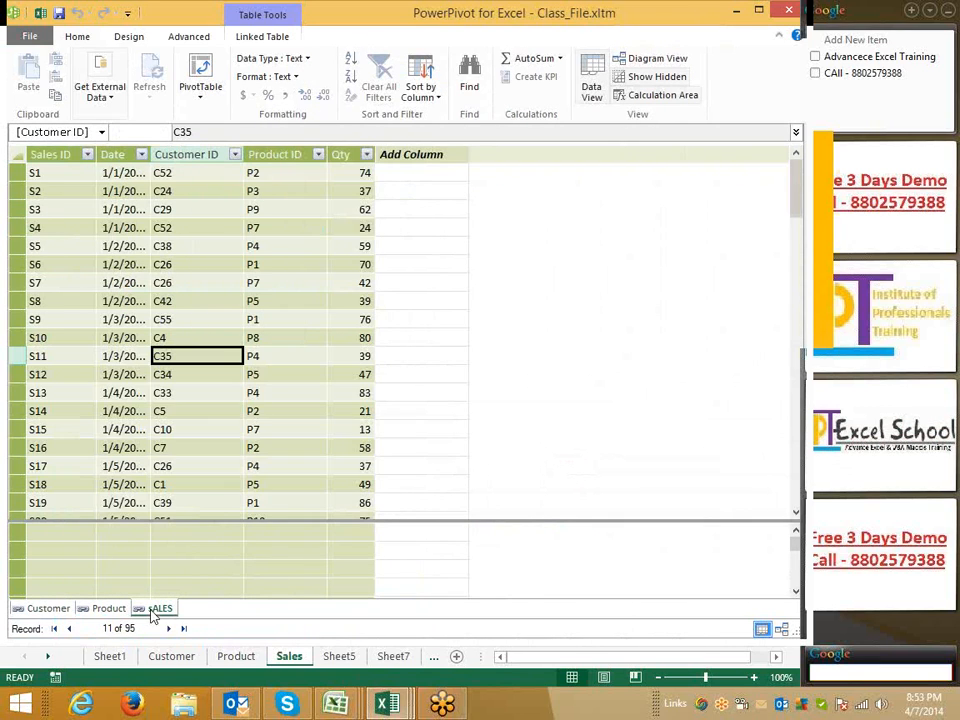
click(293, 202)
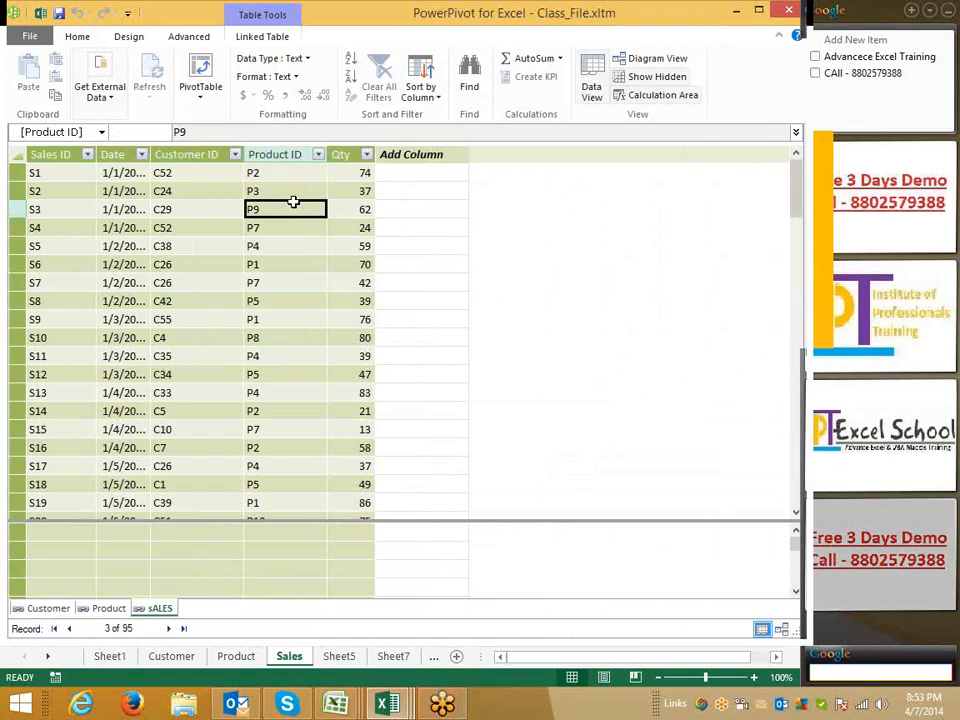
Switch to Diagram View and move the sALES table below the Customer and Product tables
click(645, 52)
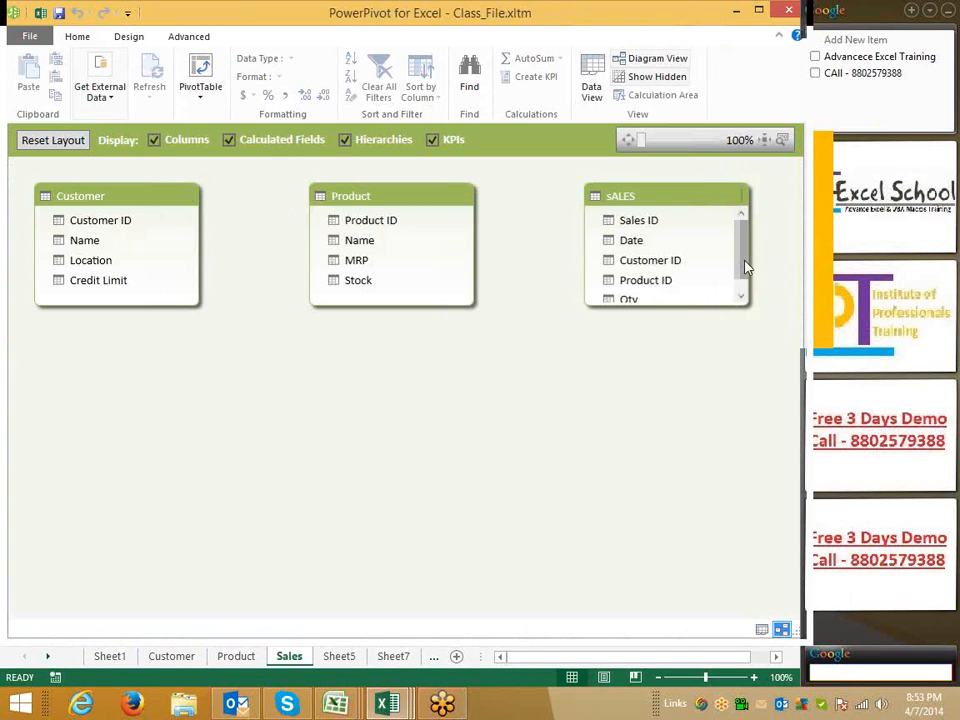
drag(741, 267, 741, 251)
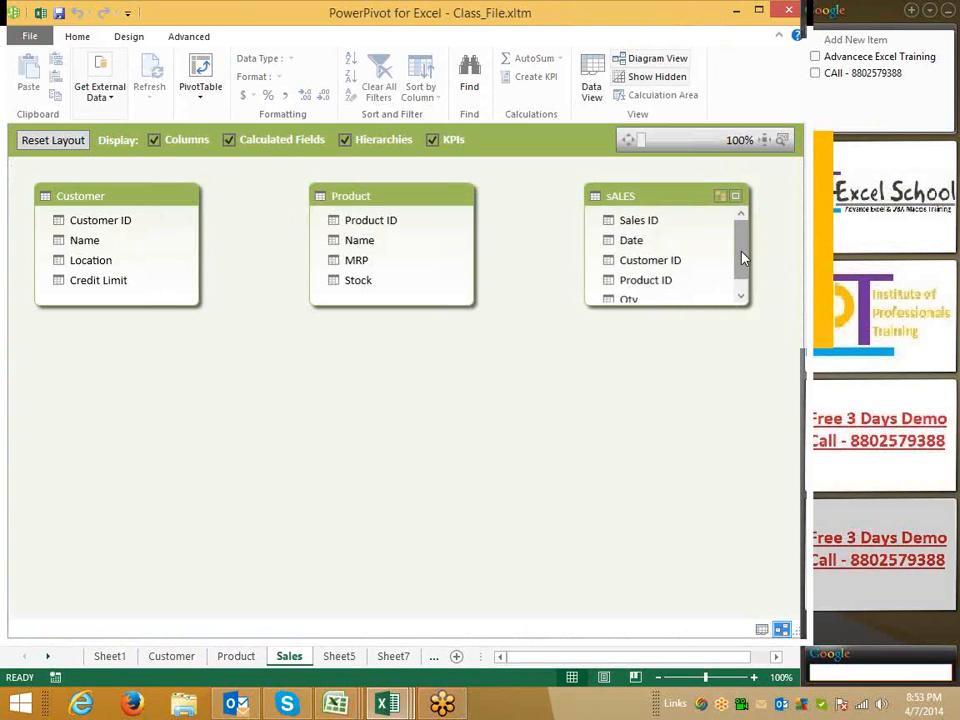
drag(615, 196, 234, 406)
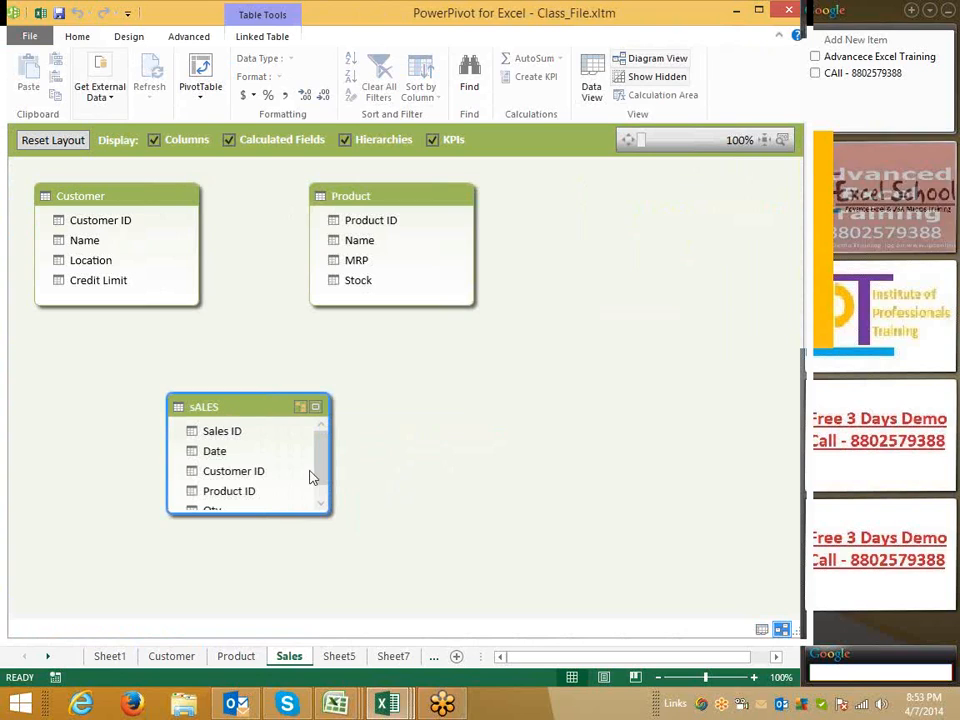
Relate the sALES table to the Customer and Product tables on their Customer ID and Product ID columns
click(84, 224)
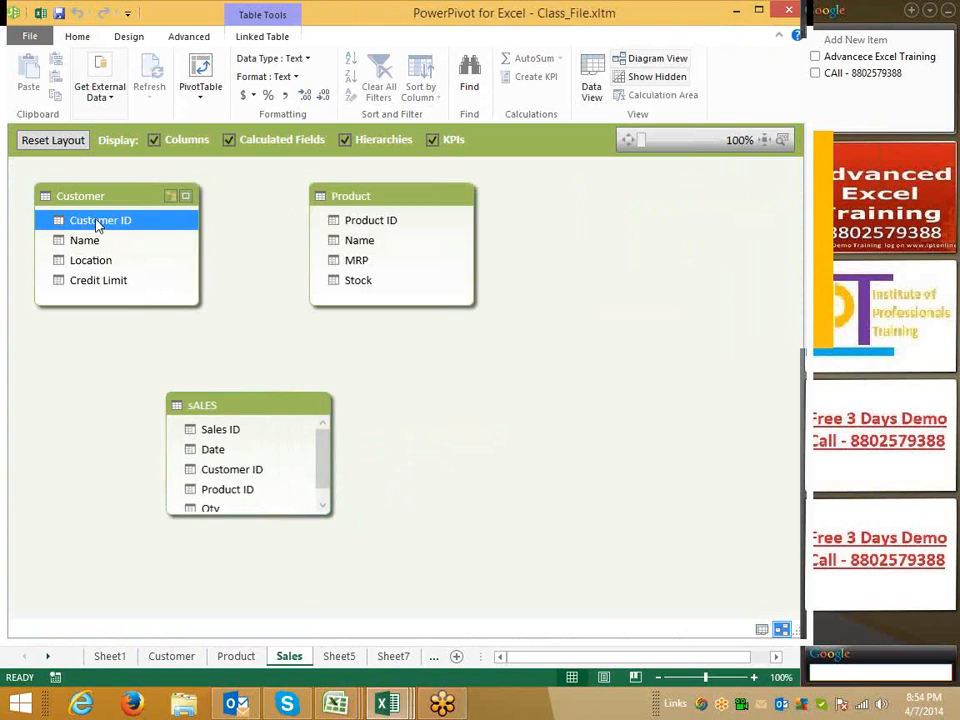
drag(97, 226, 232, 474)
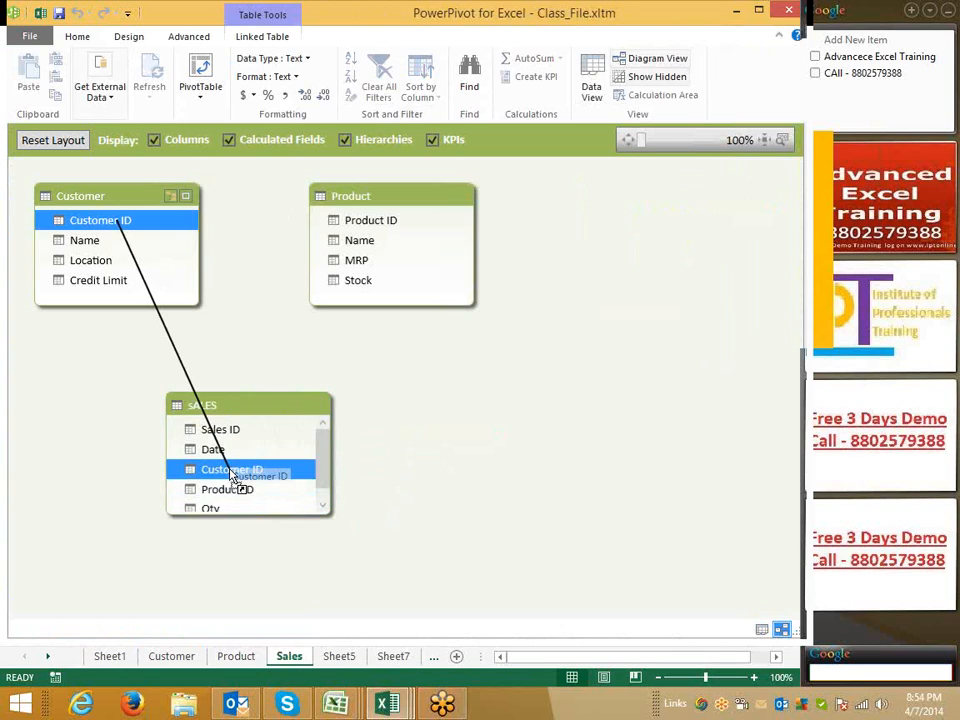
drag(232, 474, 228, 470)
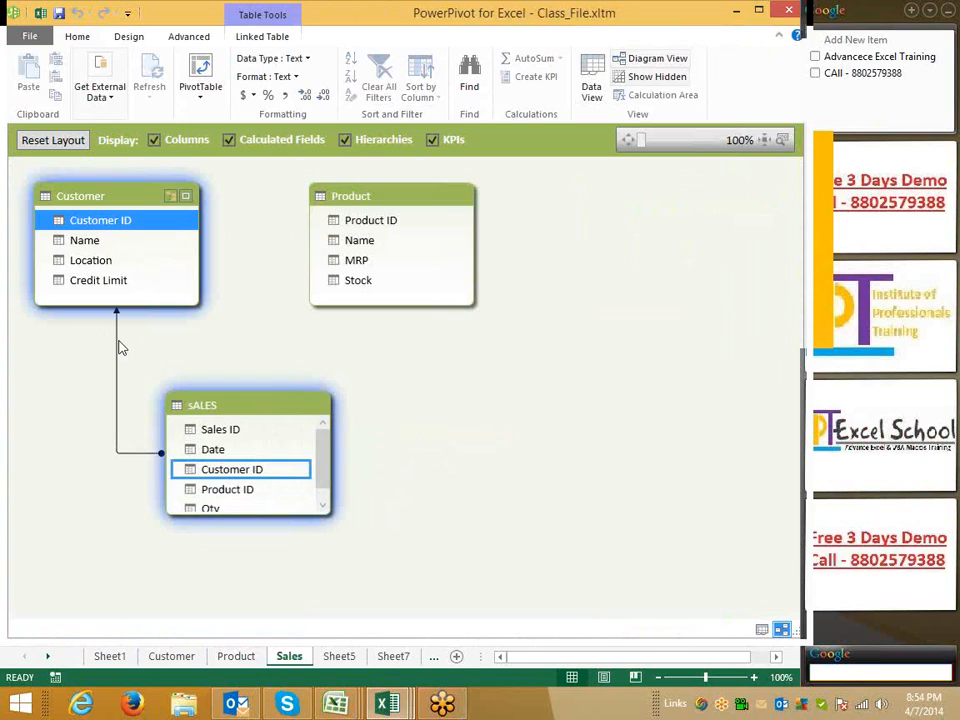
click(362, 221)
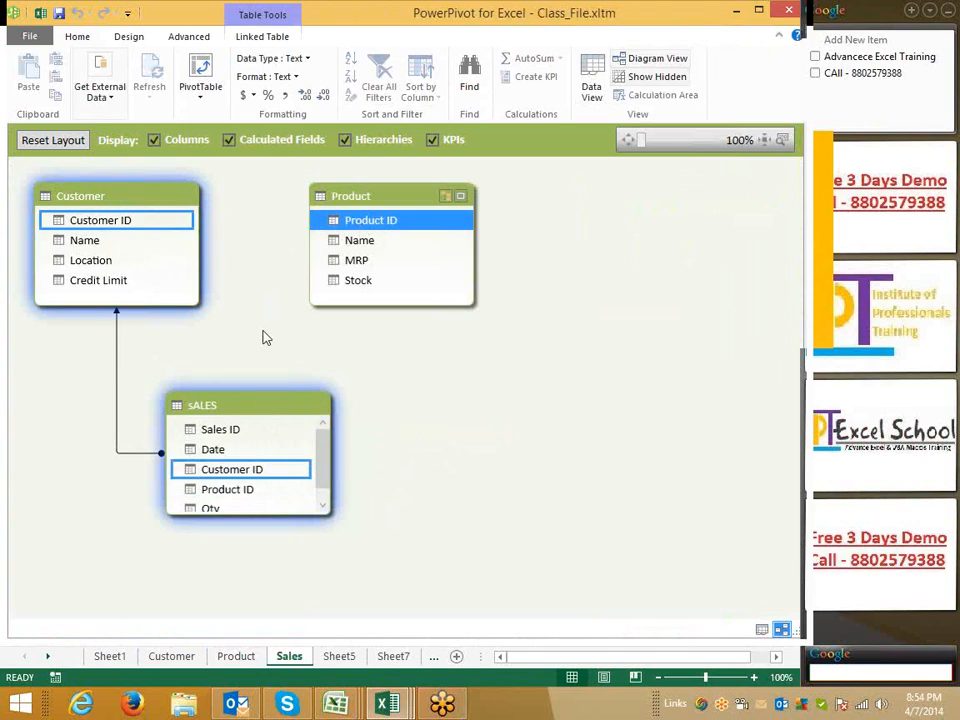
drag(370, 229, 243, 488)
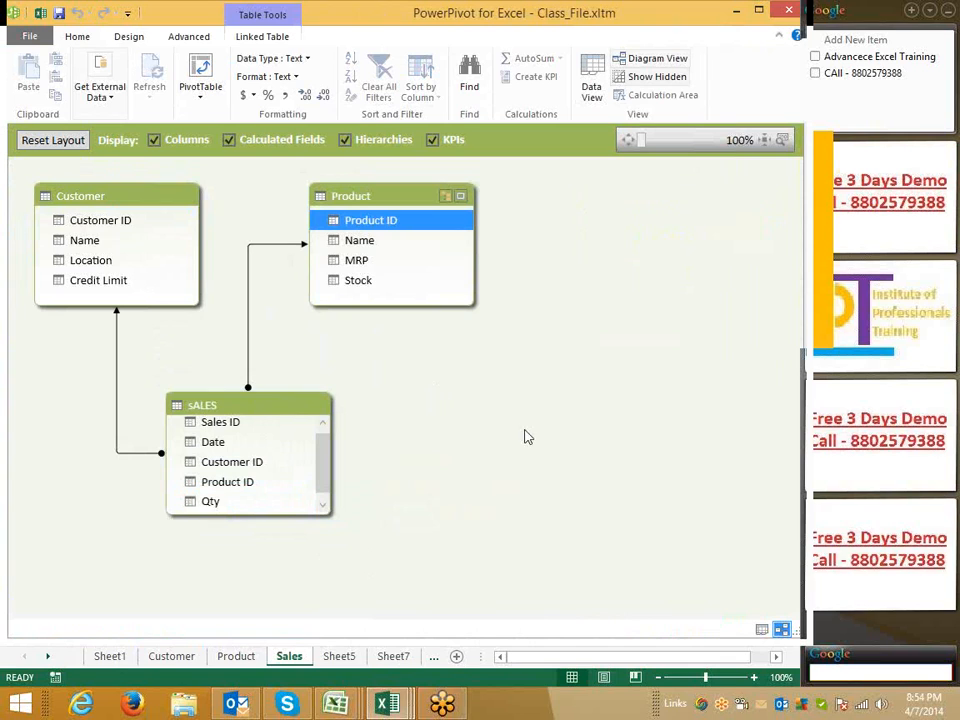
Return to the data view and add a new column named MRP to the sALES table
click(592, 90)
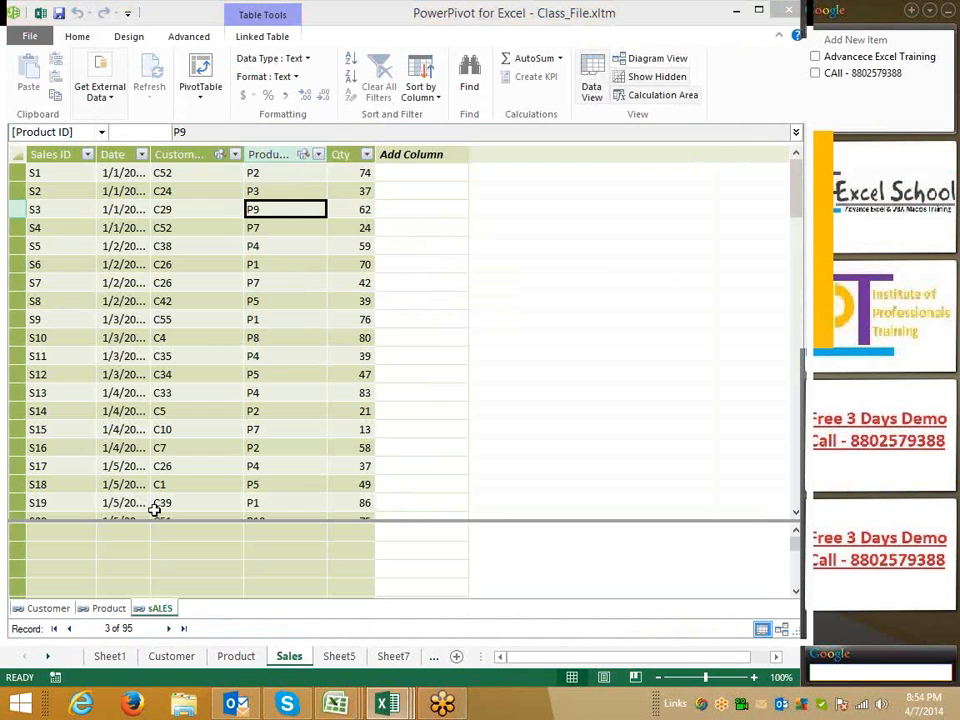
click(284, 175)
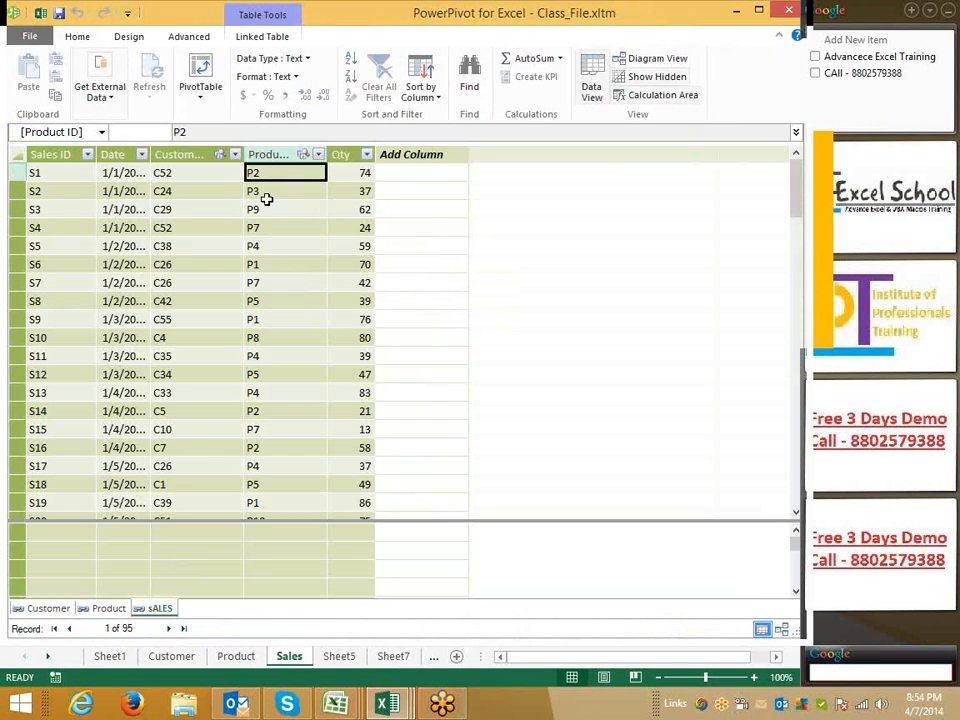
click(400, 154)
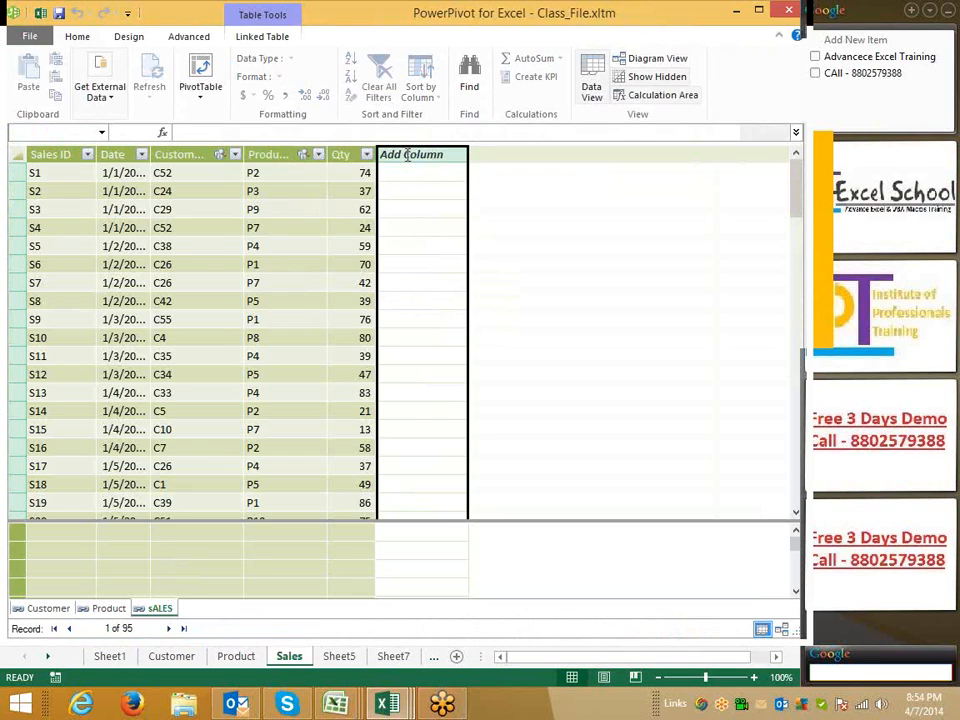
double_click(407, 155)
text(M)
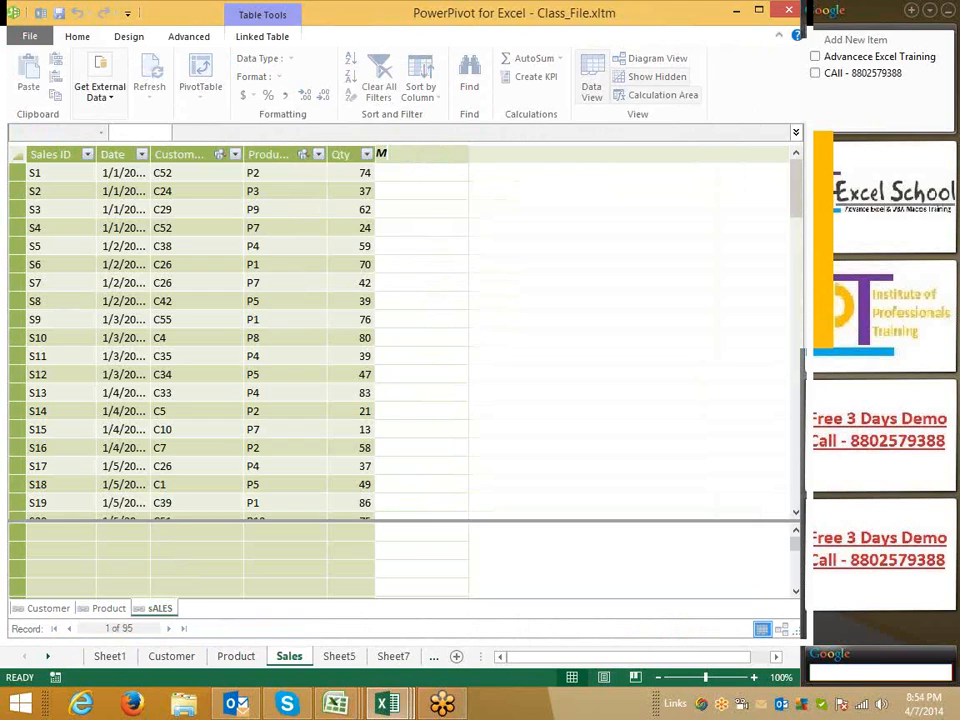
text(RP)
key(Return)
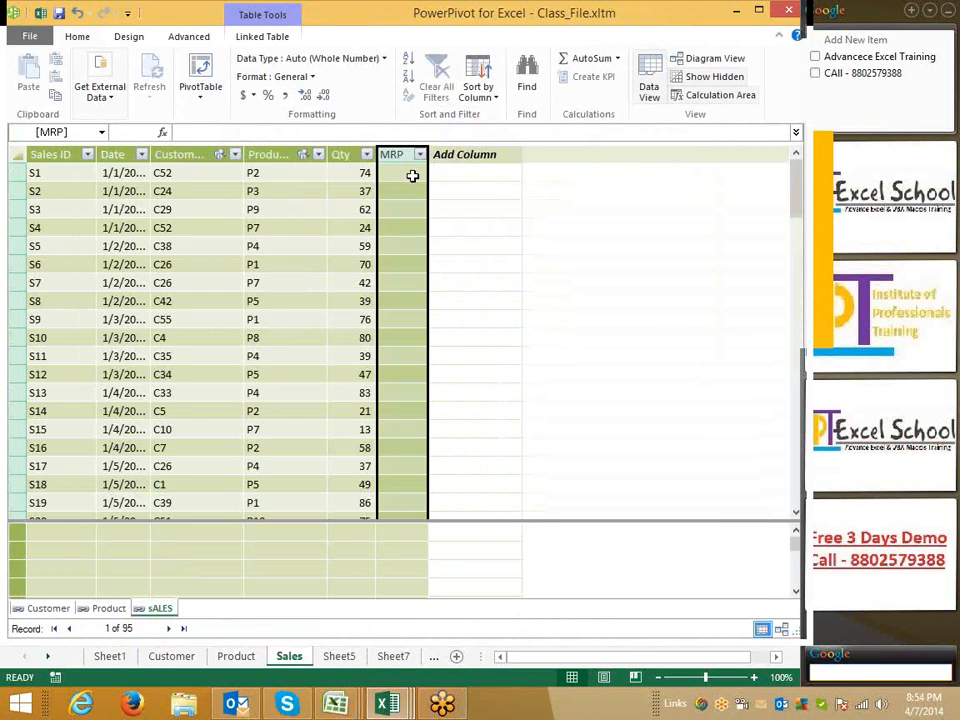
Fill the MRP column with the formula =RELATED(Product[MRP])
click(413, 174)
text(=)
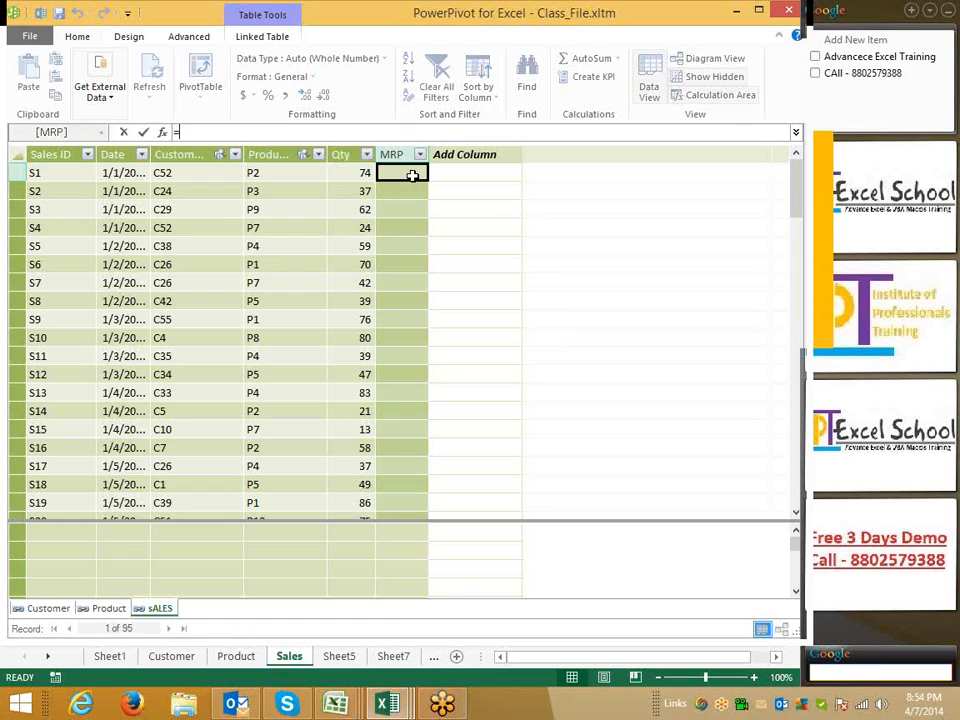
text(r)
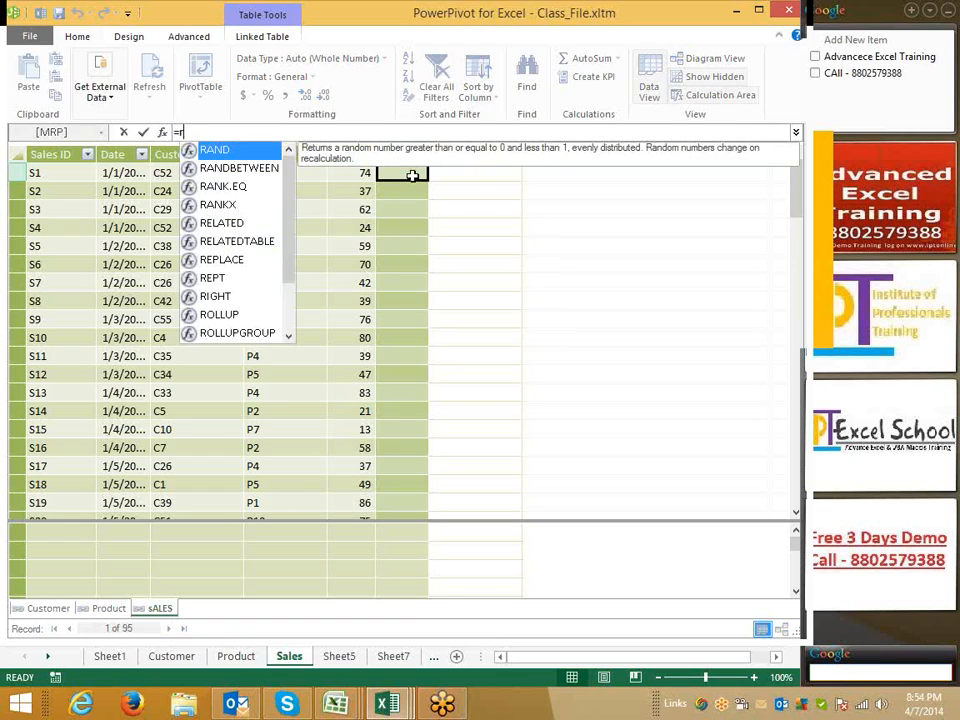
text(e)
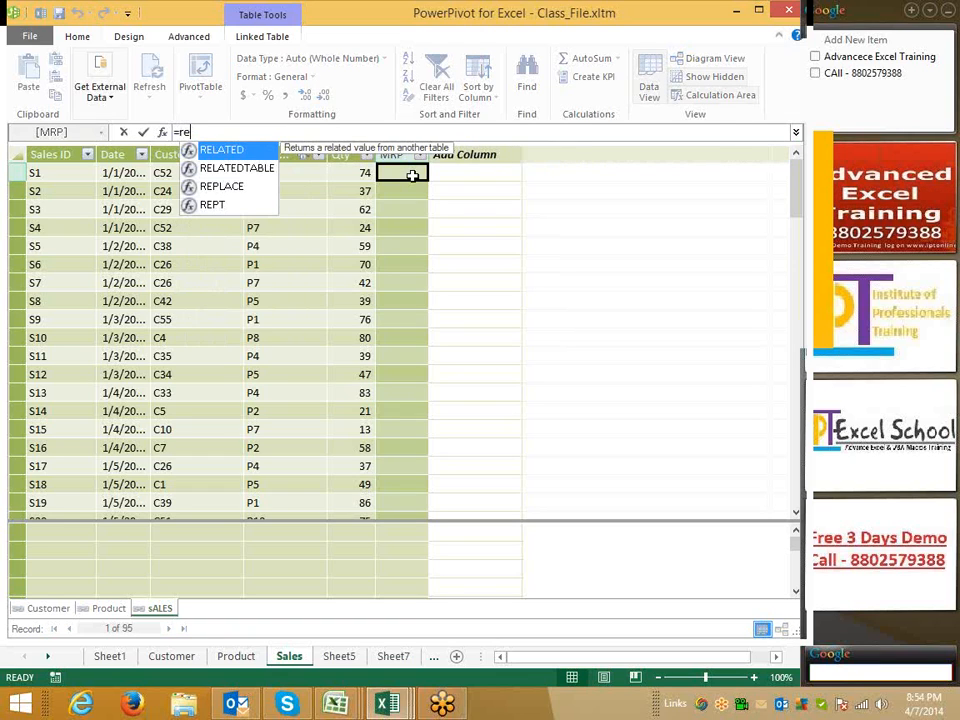
key(Tab)
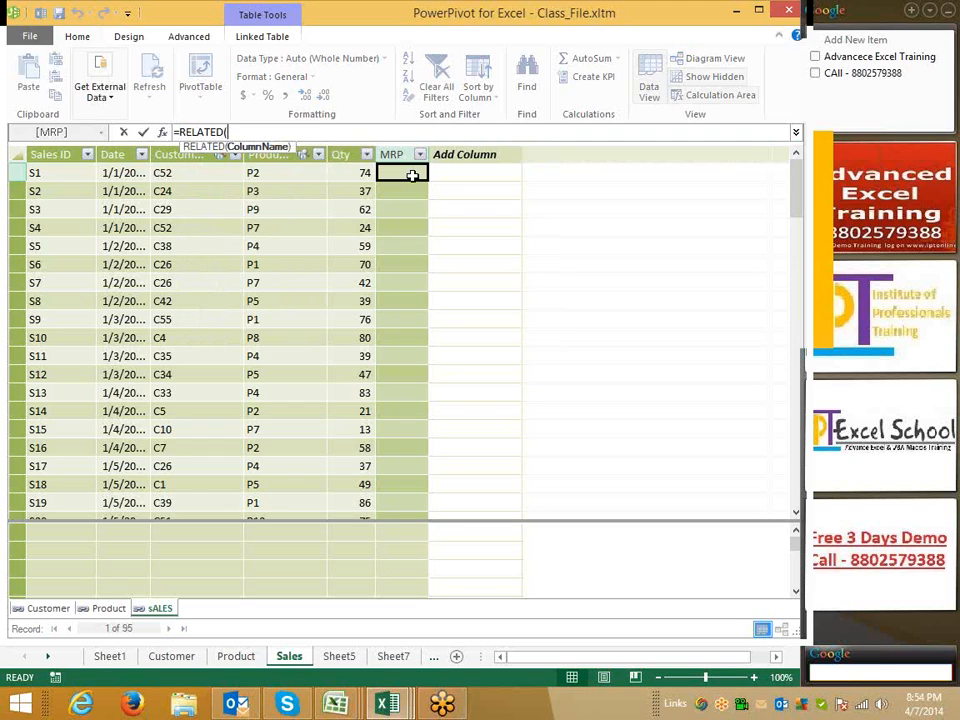
text(pr)
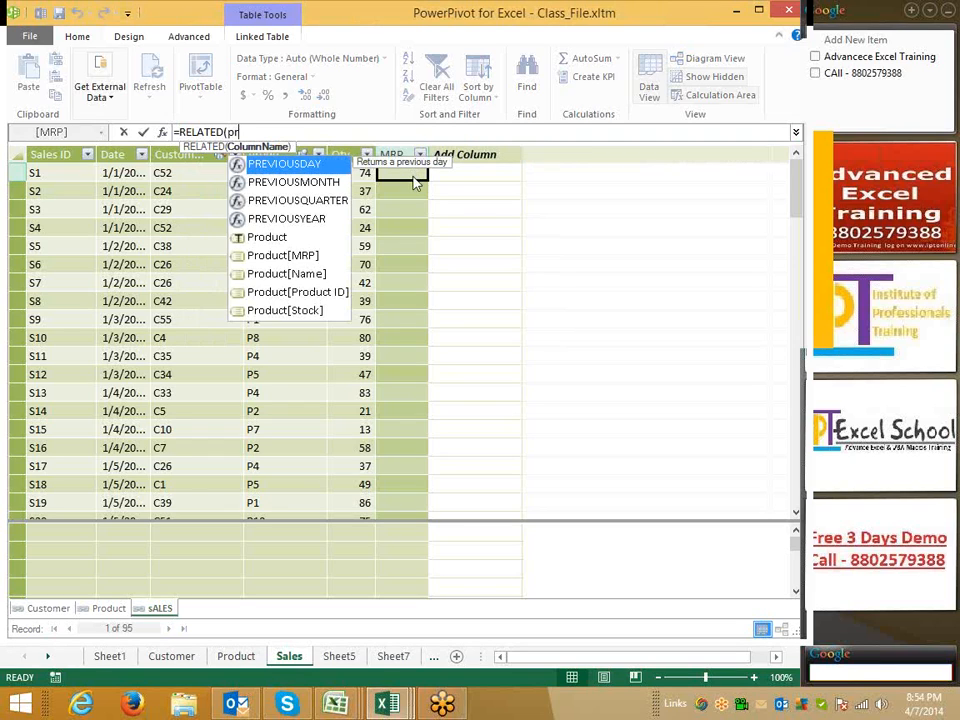
key(Down)
key(Down)
key(Down)
key(Down)
key(Down)
key(Tab)
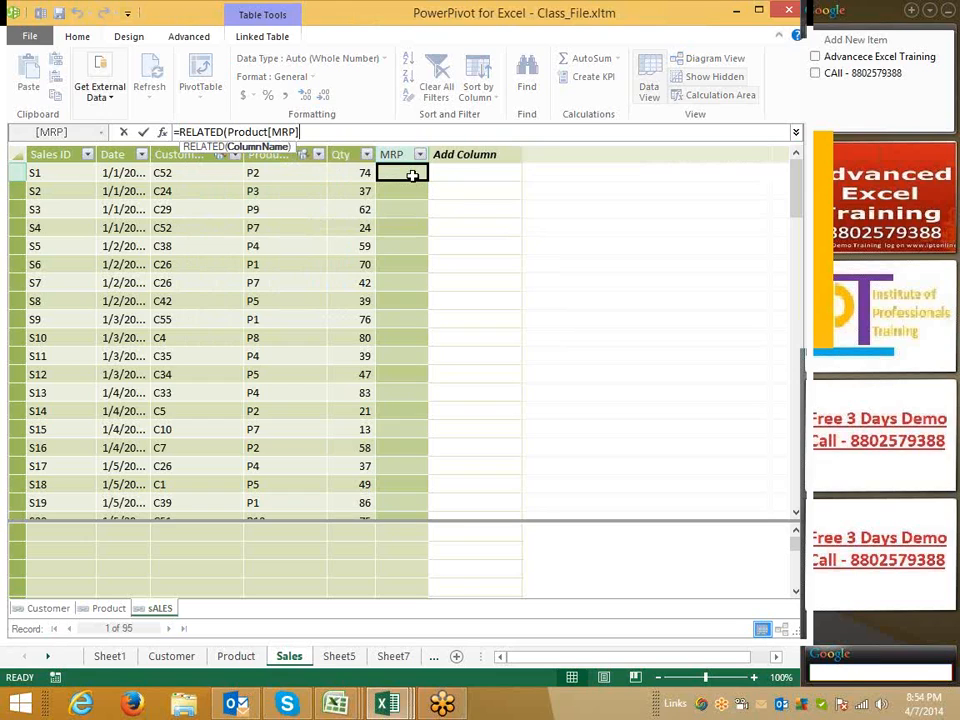
text())
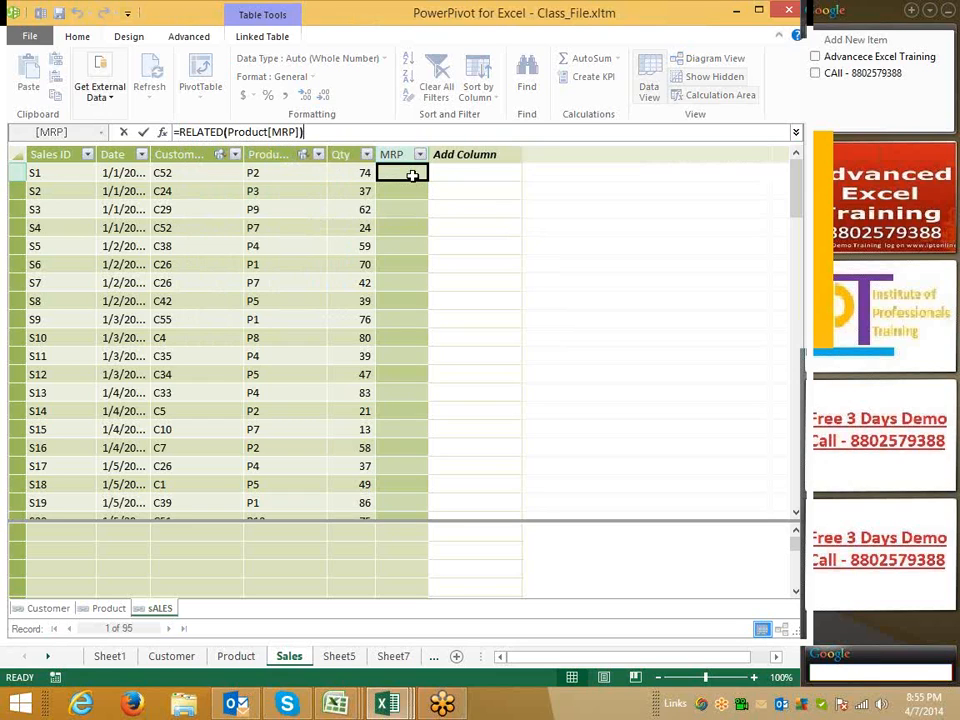
key(Return)
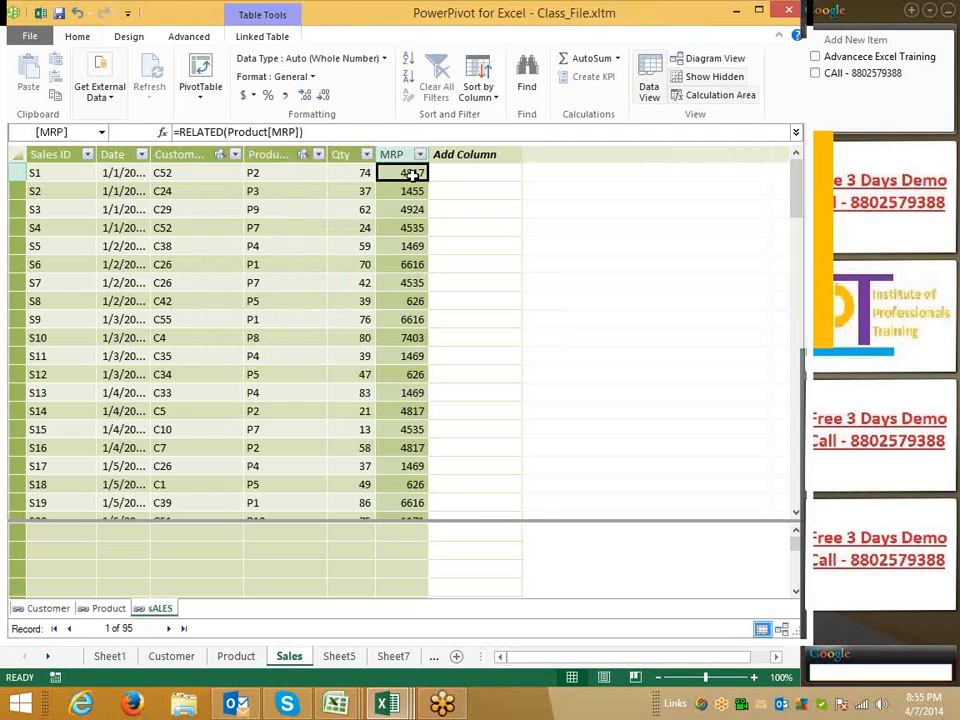
Add another new column named Amt to the sALES table
click(465, 155)
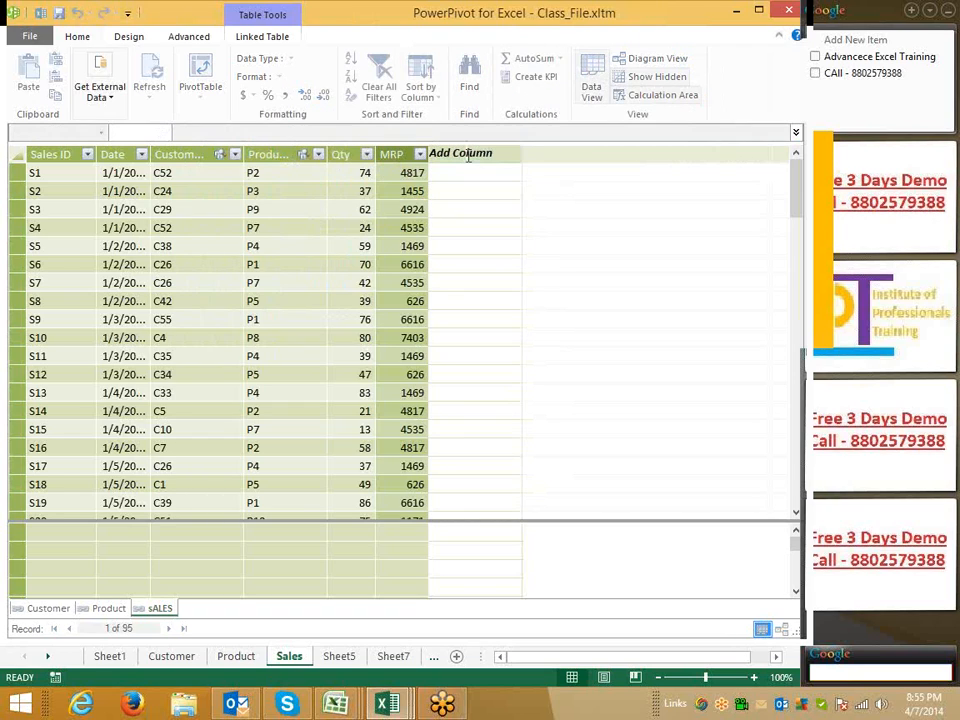
double_click(500, 153)
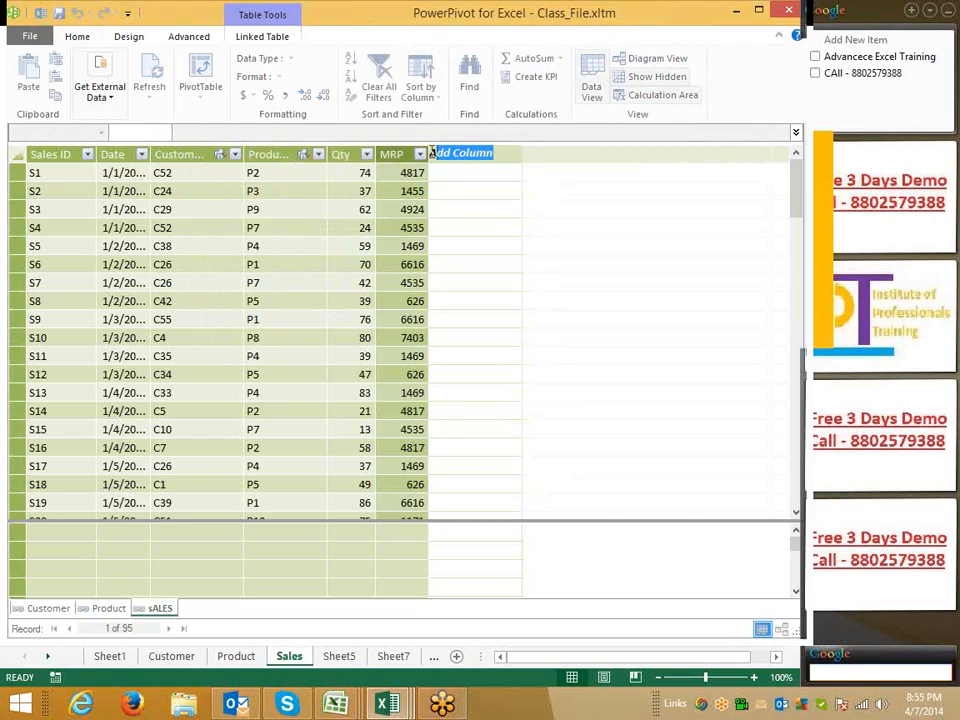
text(Amt)
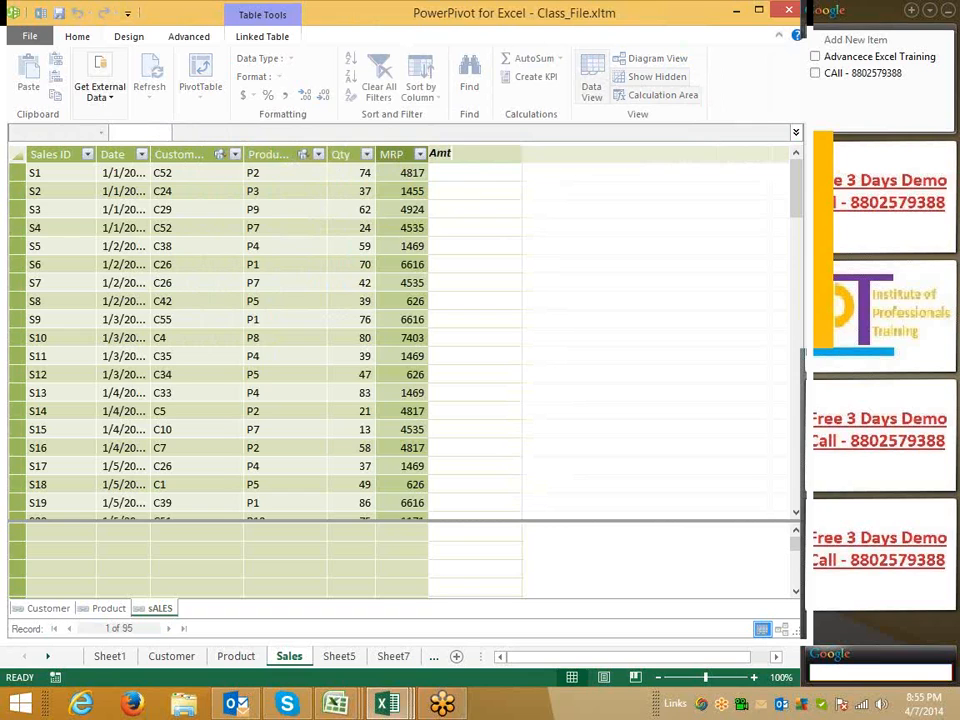
key(Return)
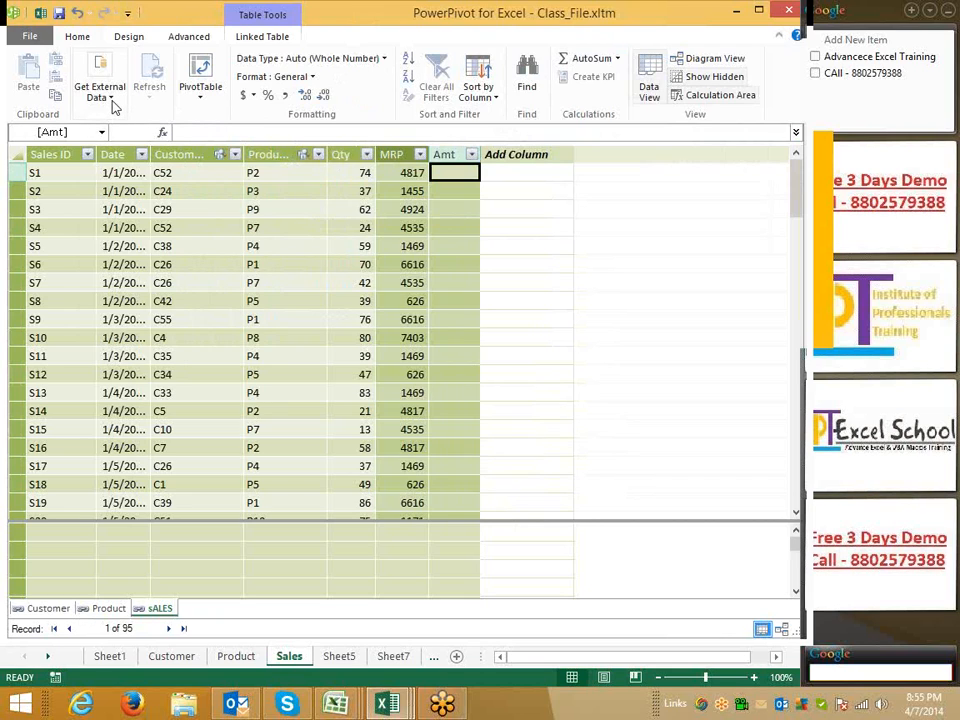
click(113, 101)
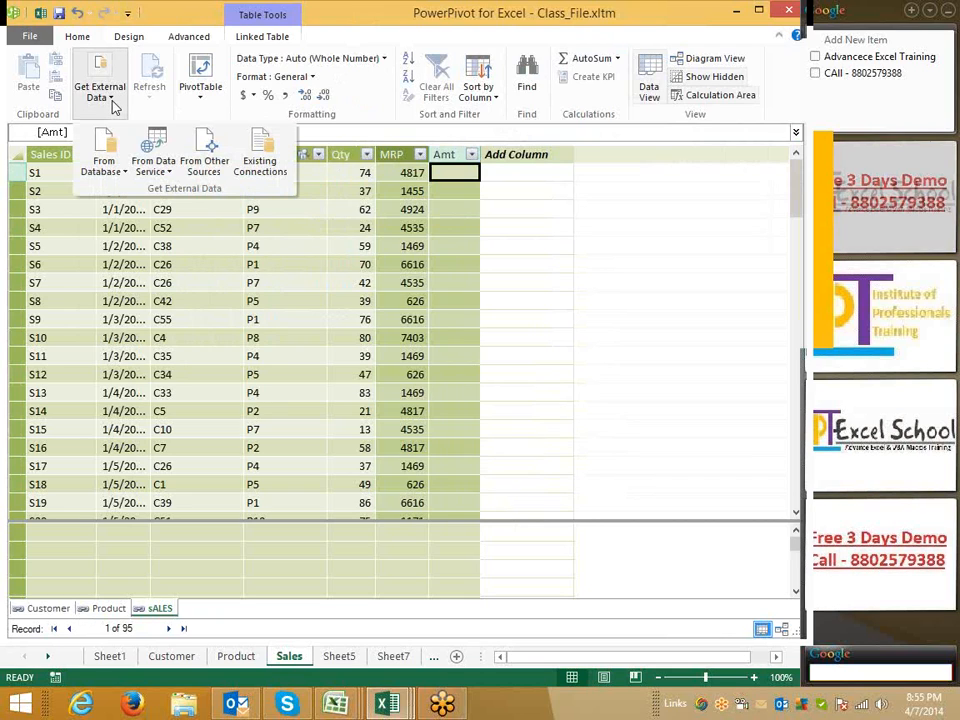
click(446, 170)
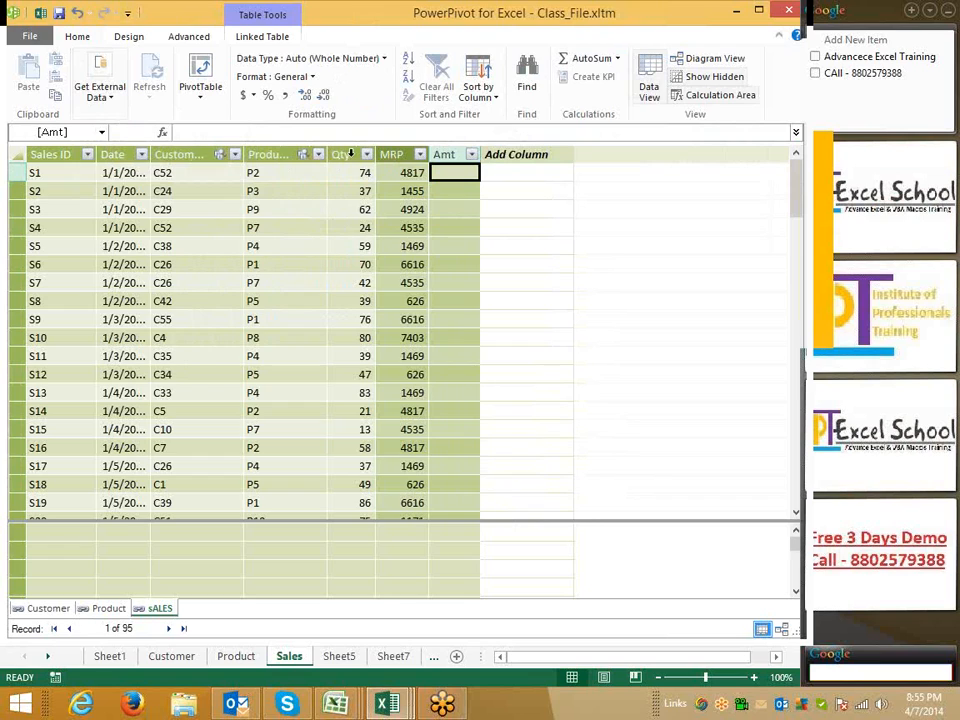
Fill the Amt column with the formula =[Qty]*[MRP]
text(=r)
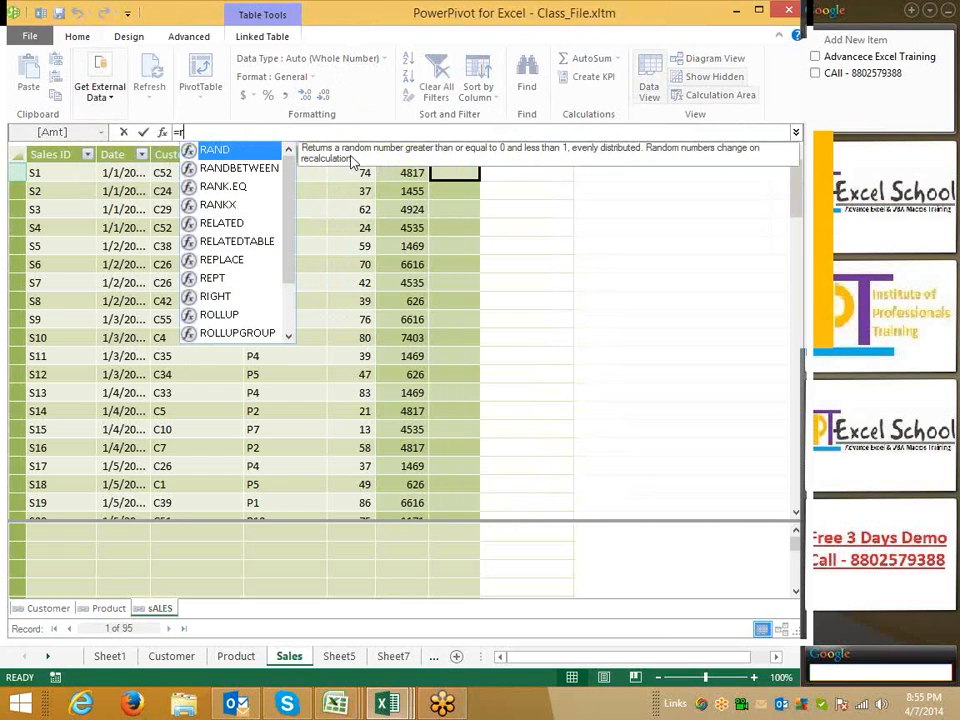
text(e)
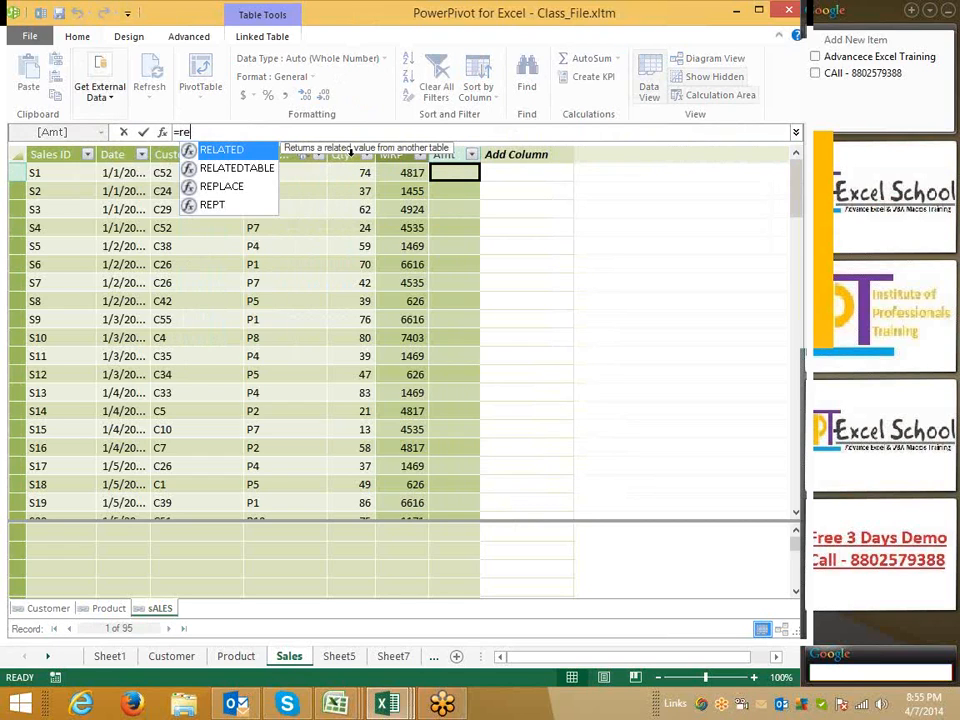
key(Tab)
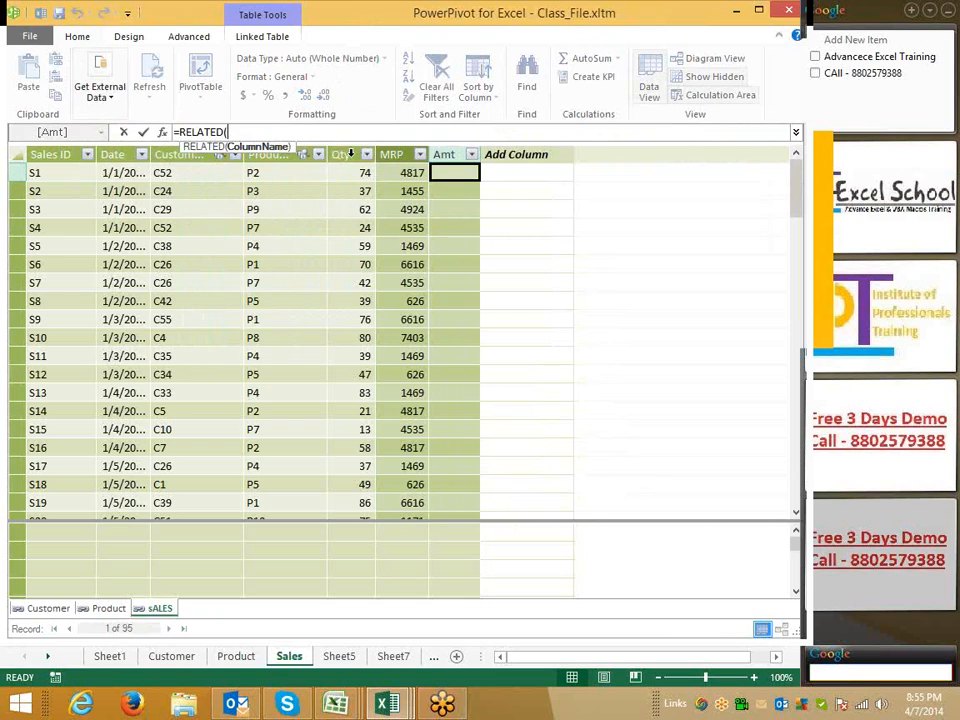
key(BackSpace)
key(BackSpace)
key(BackSpace)
key(BackSpace)
key(BackSpace)
key(BackSpace)
key(BackSpace)
key(BackSpace)
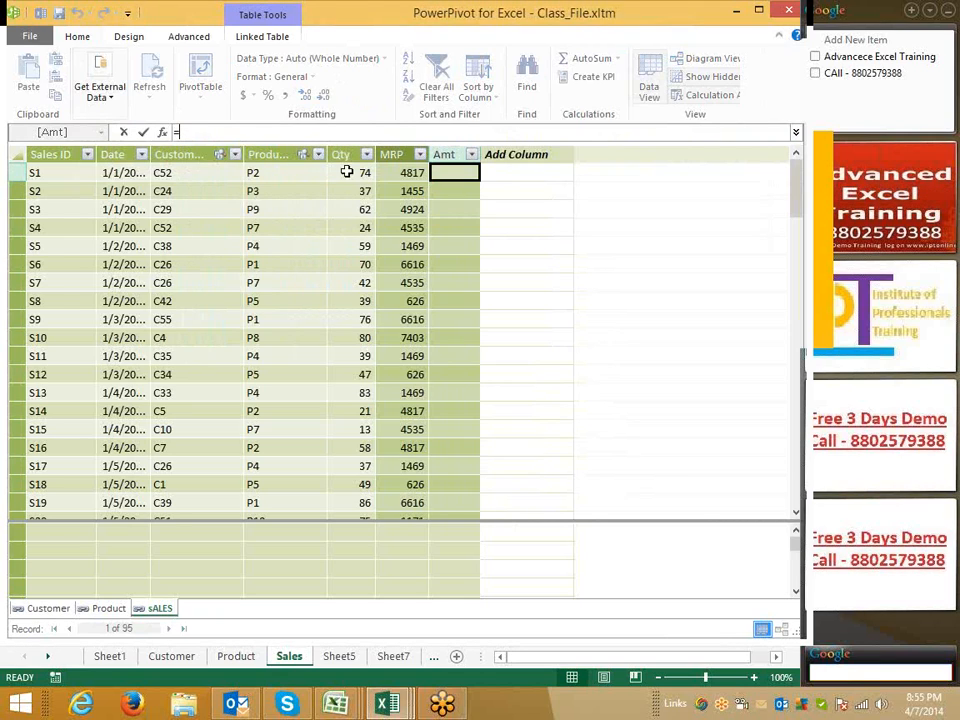
click(346, 172)
text(*)
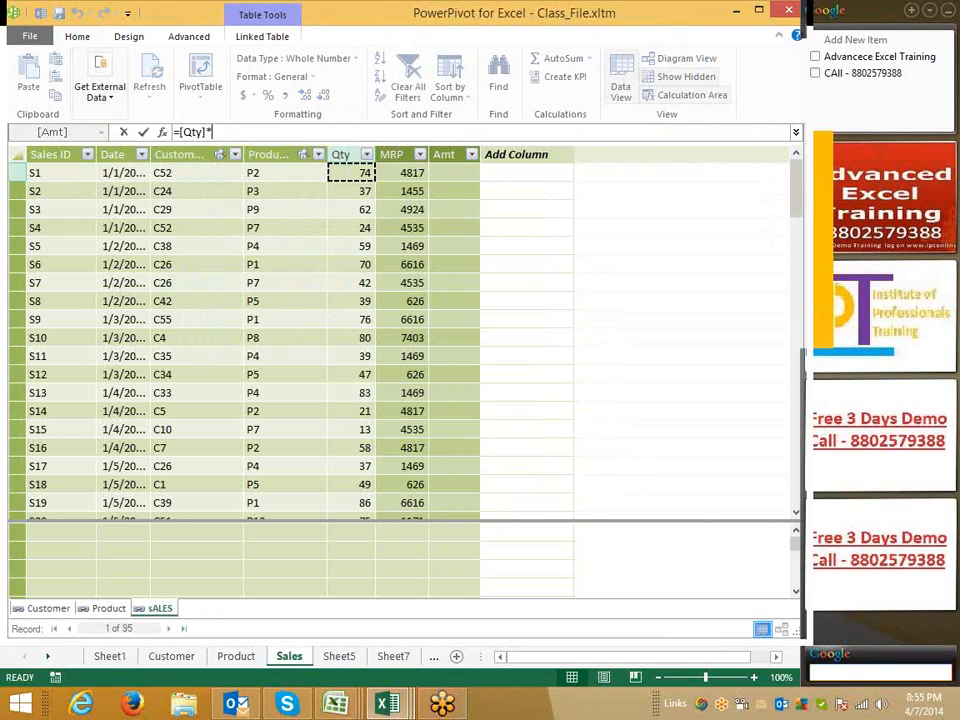
click(405, 170)
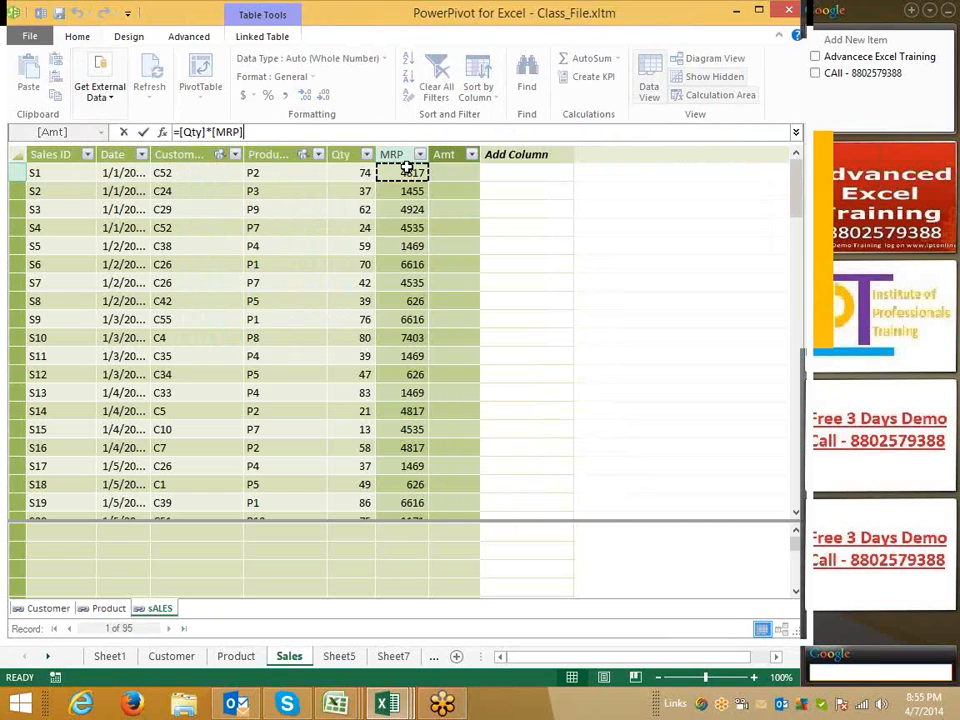
key(Return)
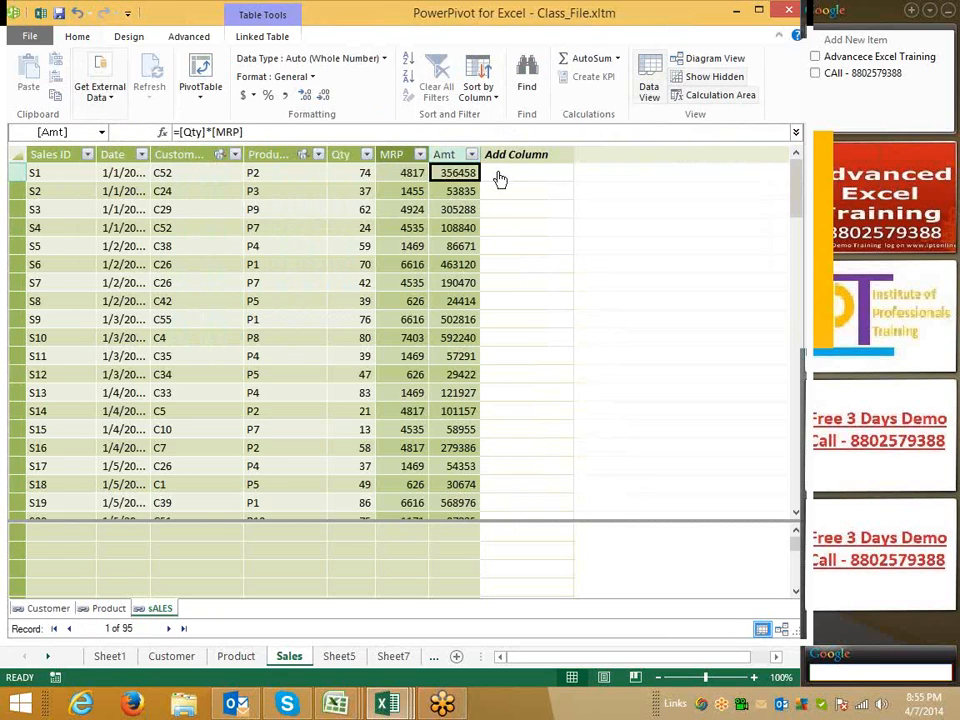
Insert a PivotTable on a new worksheet and place the Customer table's Location field in Rows
click(201, 86)
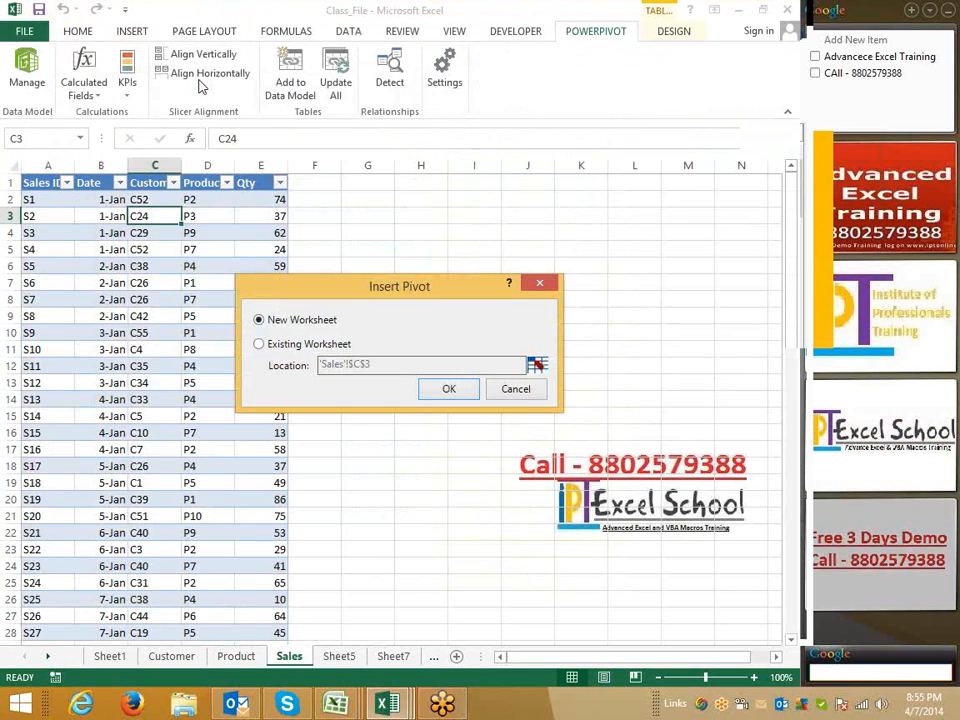
click(441, 391)
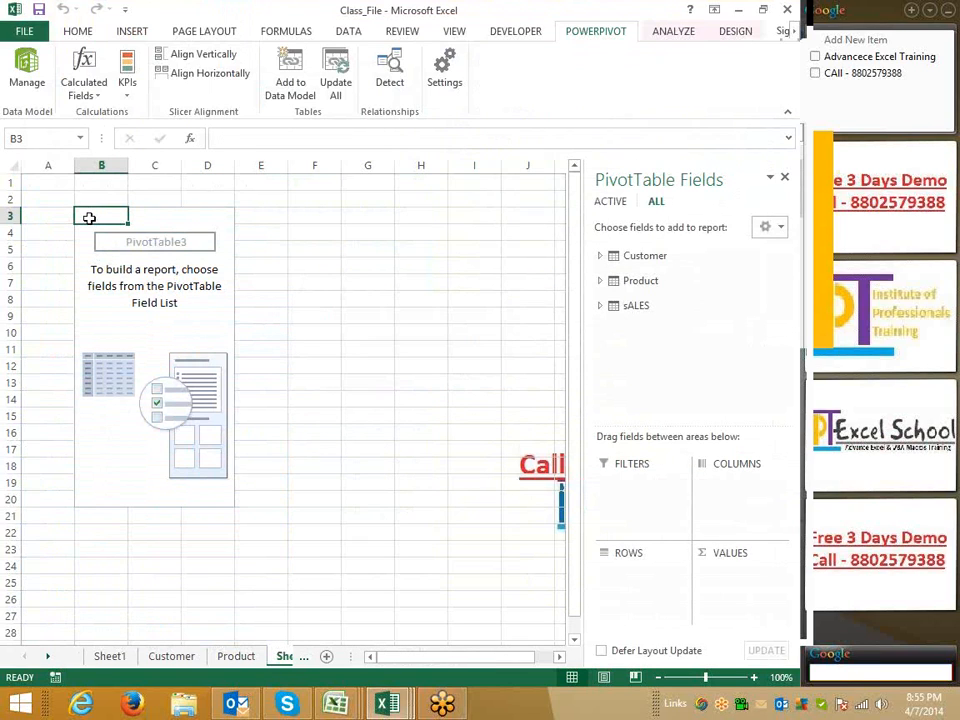
click(600, 256)
drag(671, 306, 632, 569)
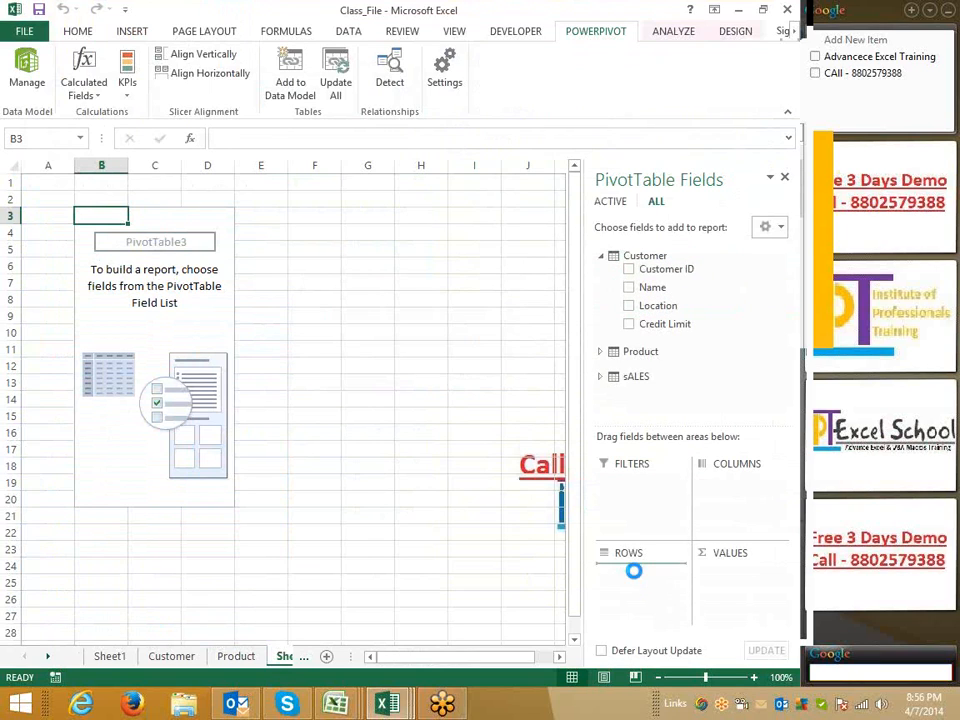
Add the sALES table's Qty and Amt fields to the PivotTable values
click(602, 352)
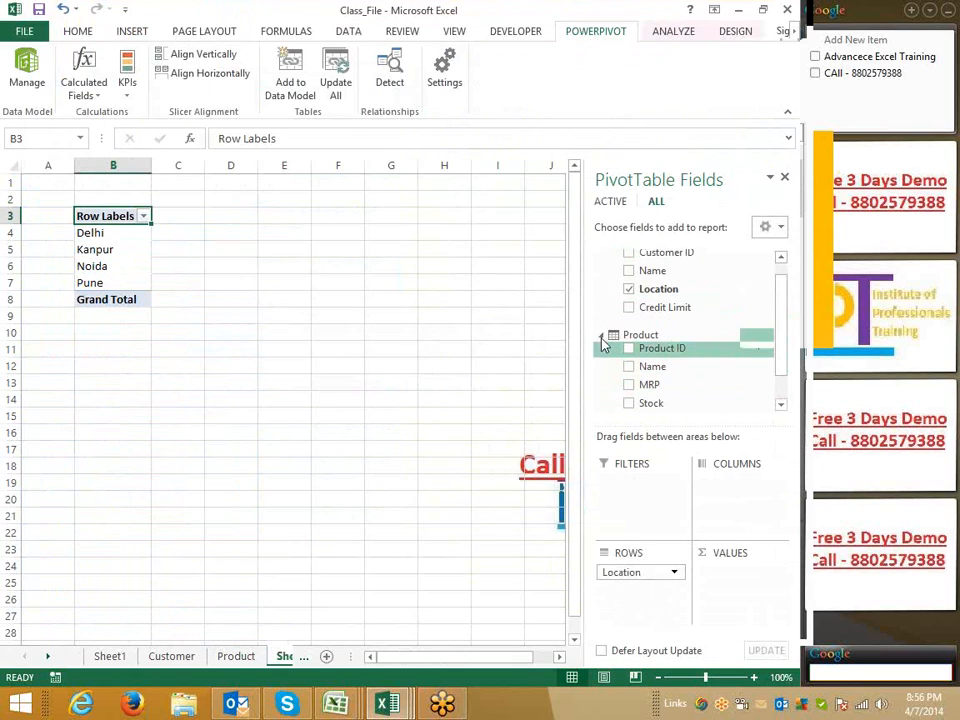
click(601, 337)
click(602, 377)
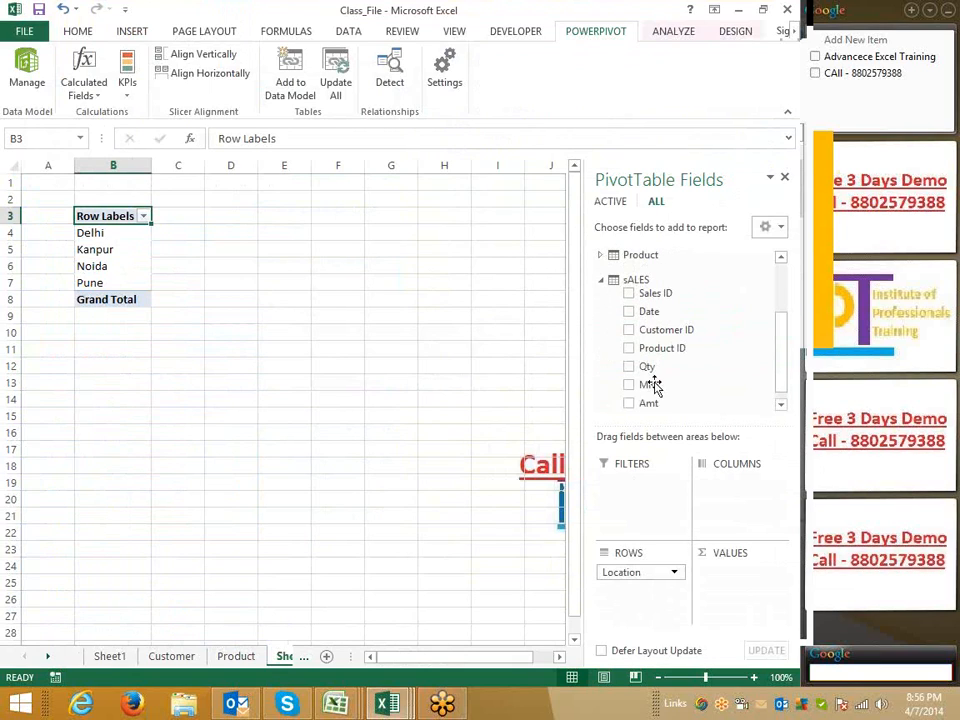
drag(656, 372, 731, 574)
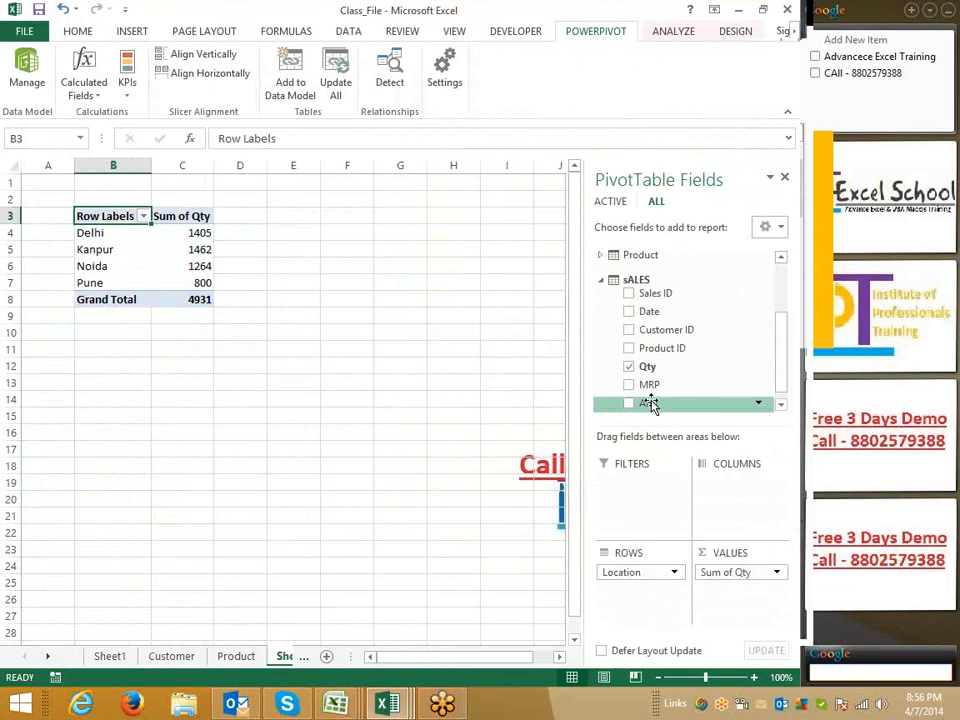
drag(650, 403, 737, 587)
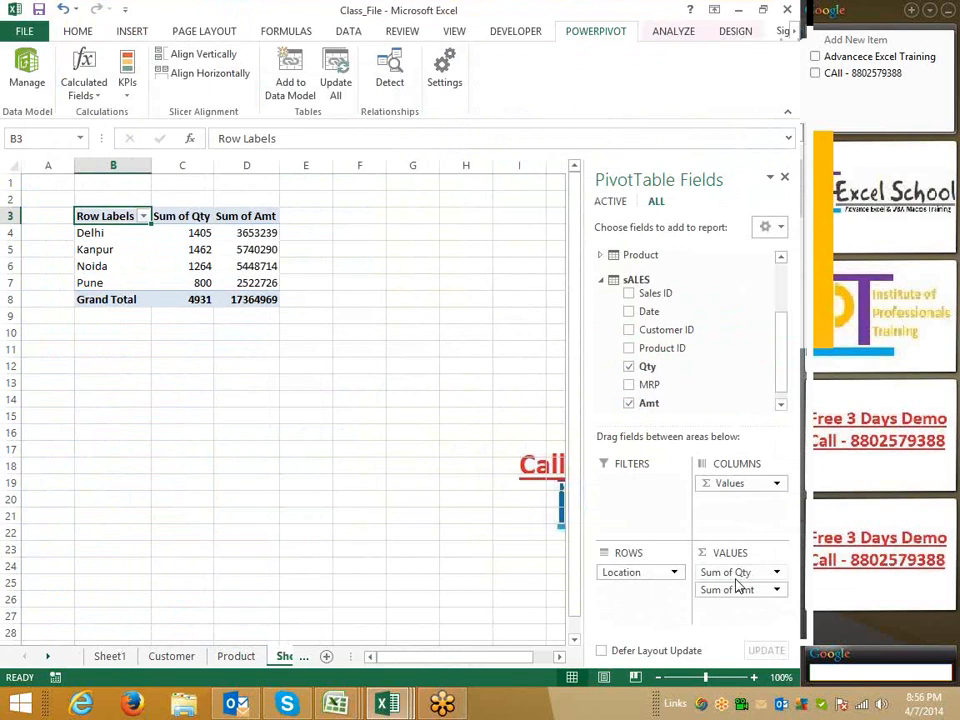
Add the Product table's Name field to the PivotTable filters
click(364, 427)
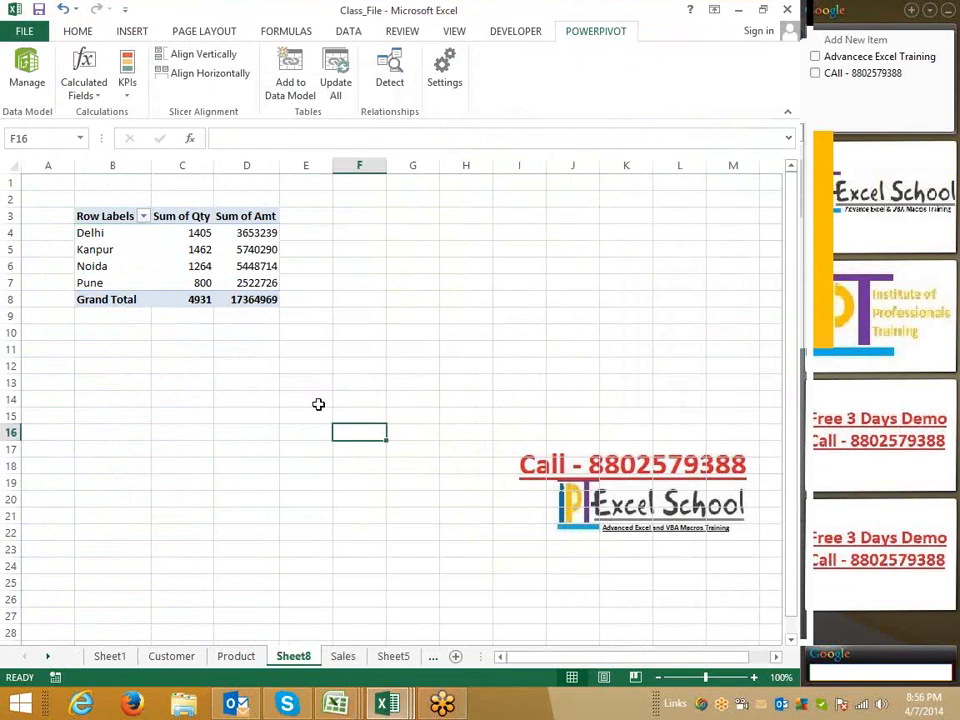
click(185, 262)
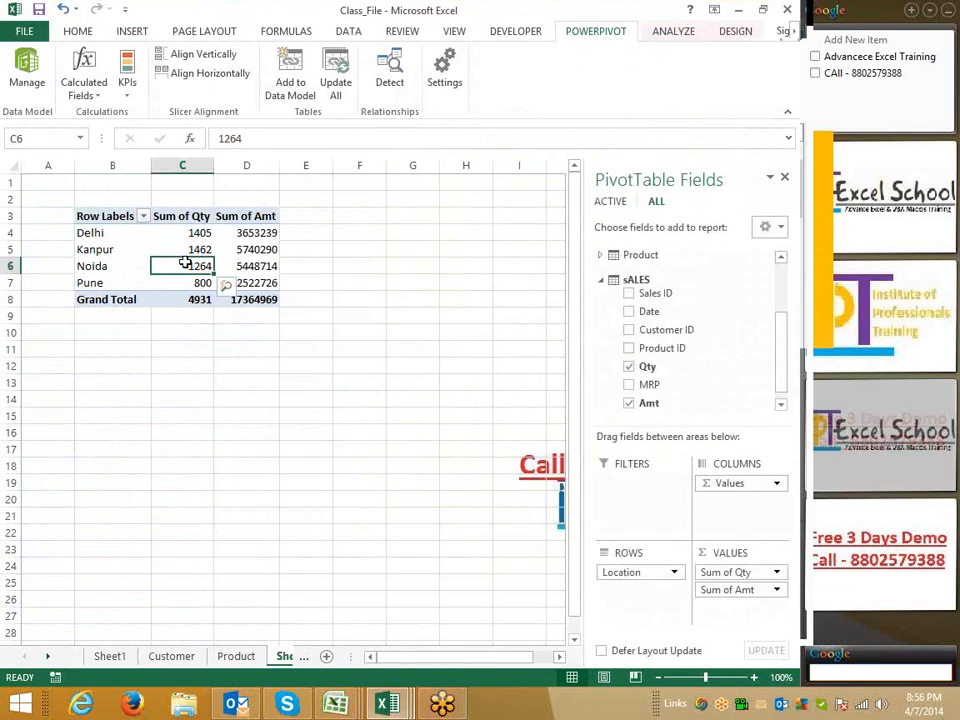
click(602, 281)
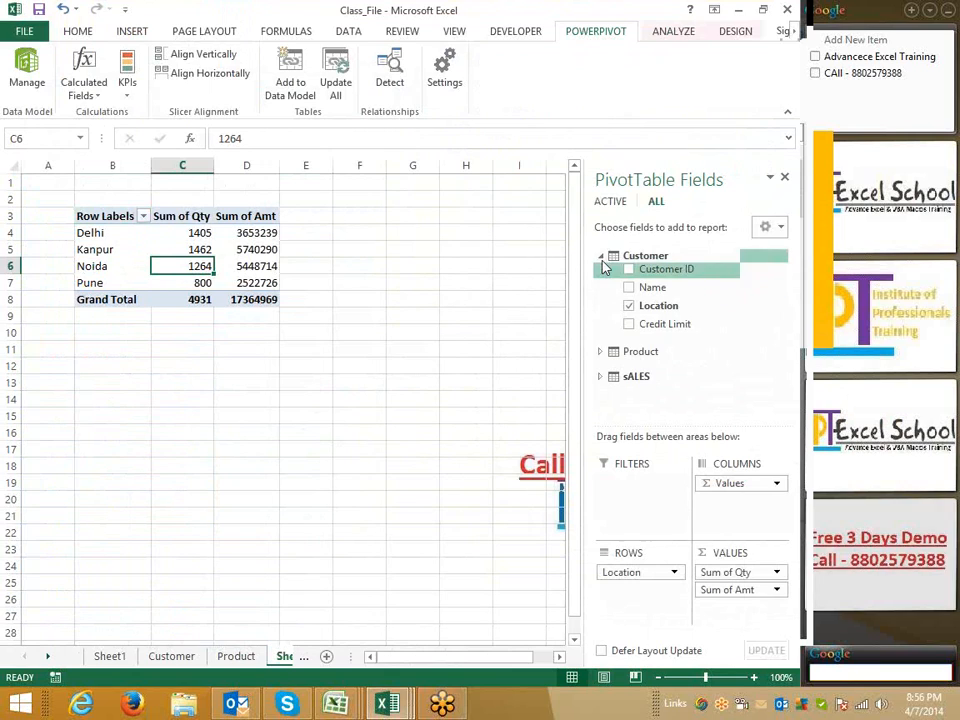
click(602, 255)
click(602, 281)
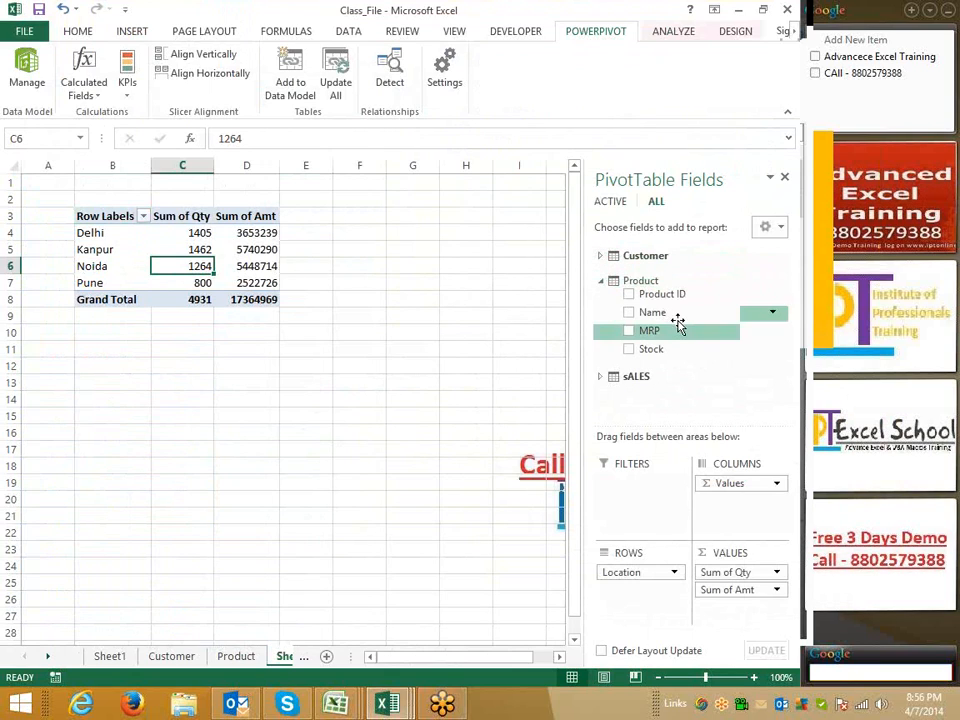
drag(675, 312, 643, 487)
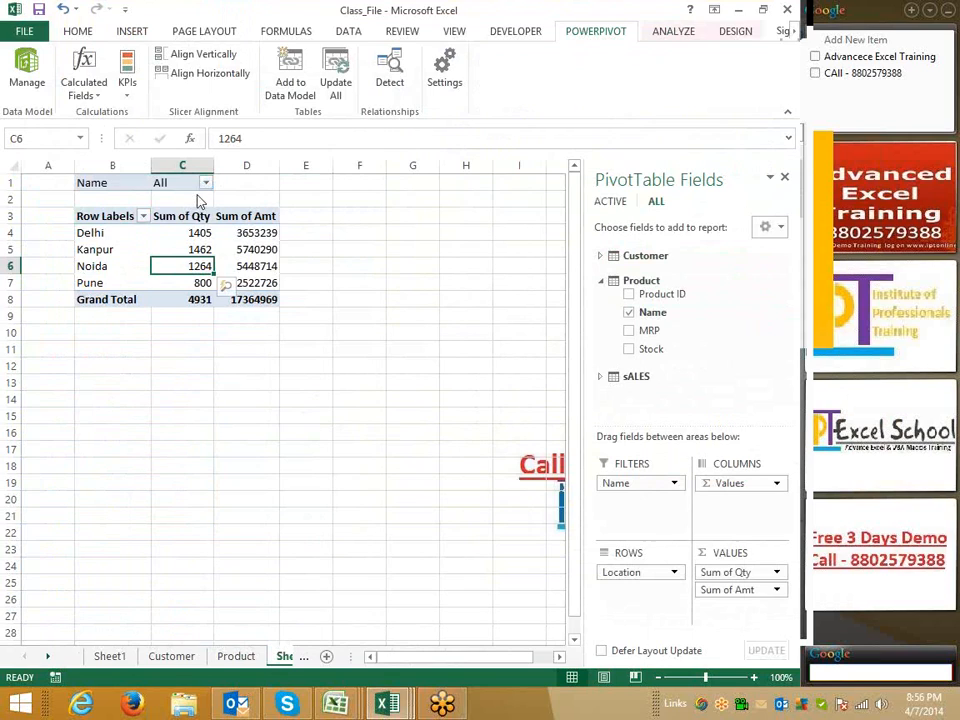
Filter the PivotTable by product Name to show only CD
click(205, 183)
click(28, 223)
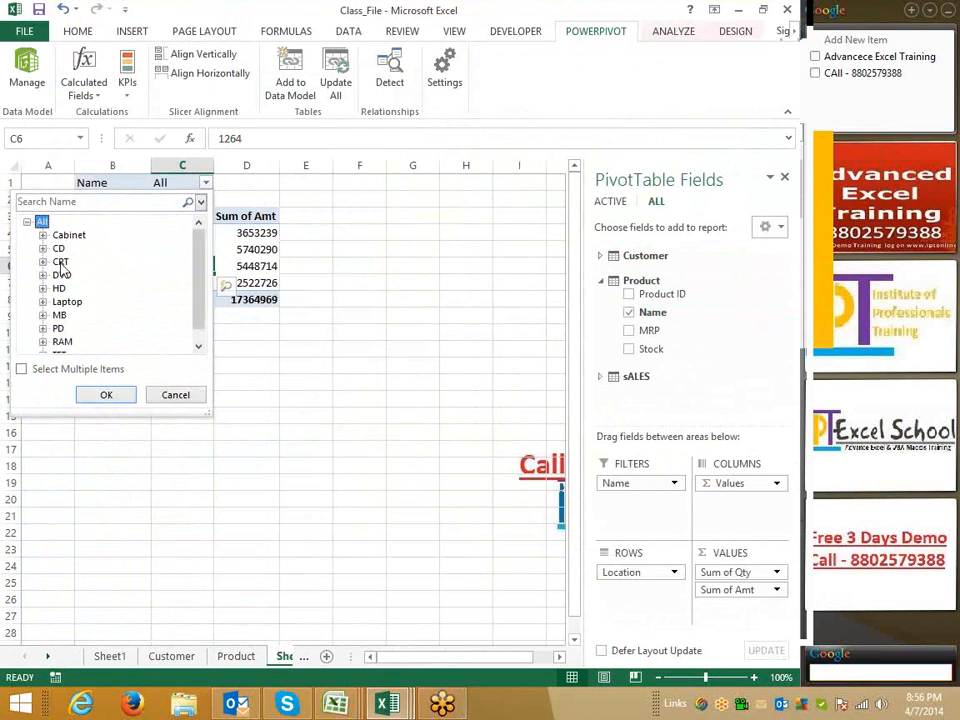
click(57, 249)
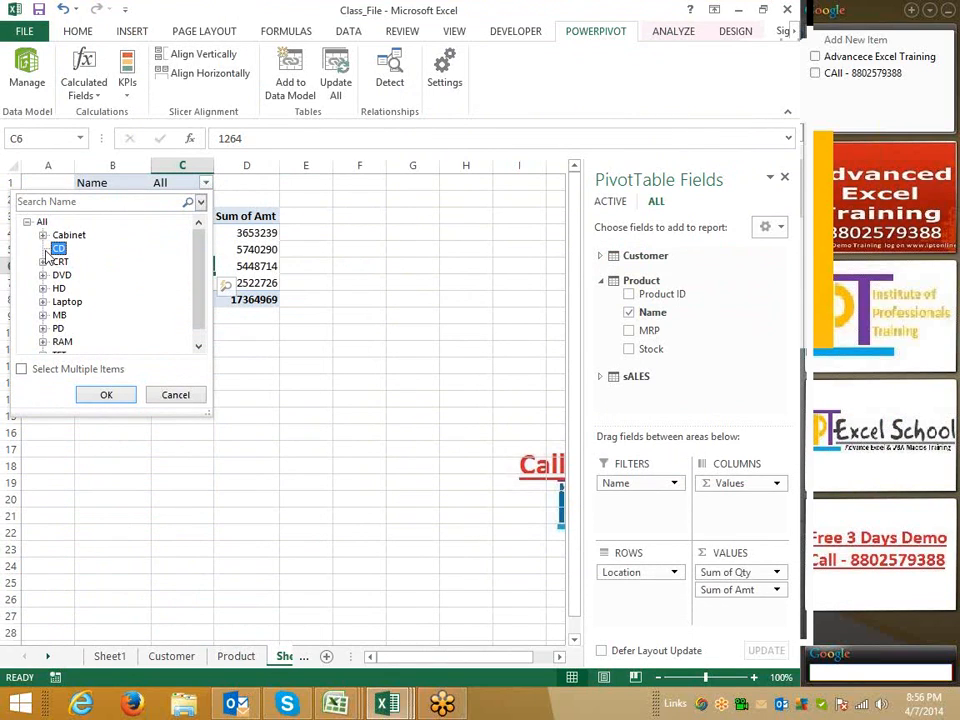
click(98, 396)
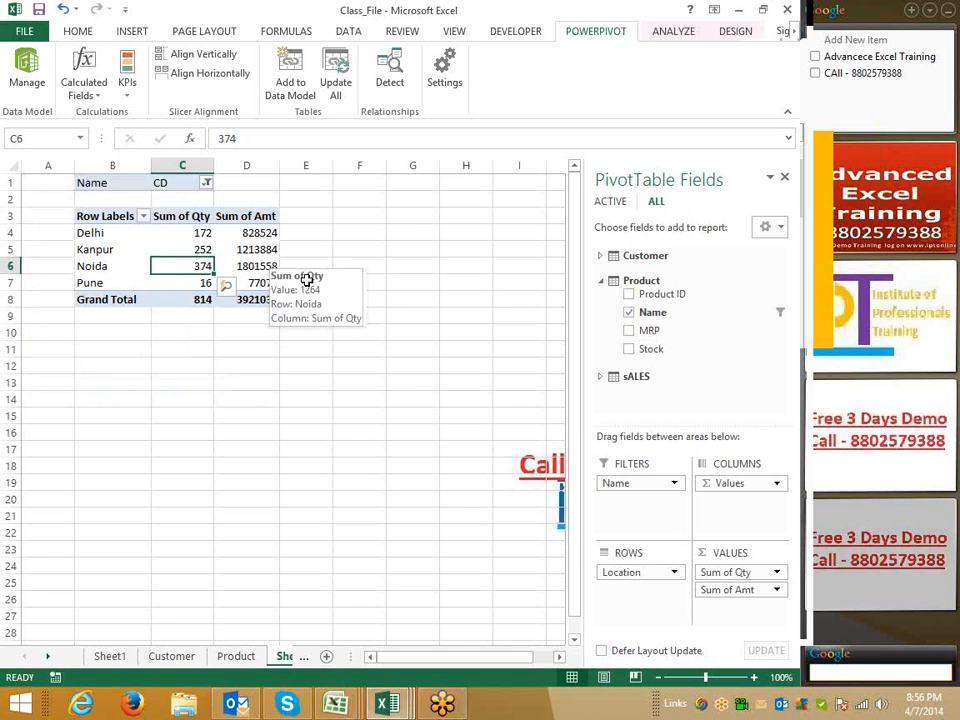
Replace Location in the PivotTable rows with the Customer table's Name field
click(307, 281)
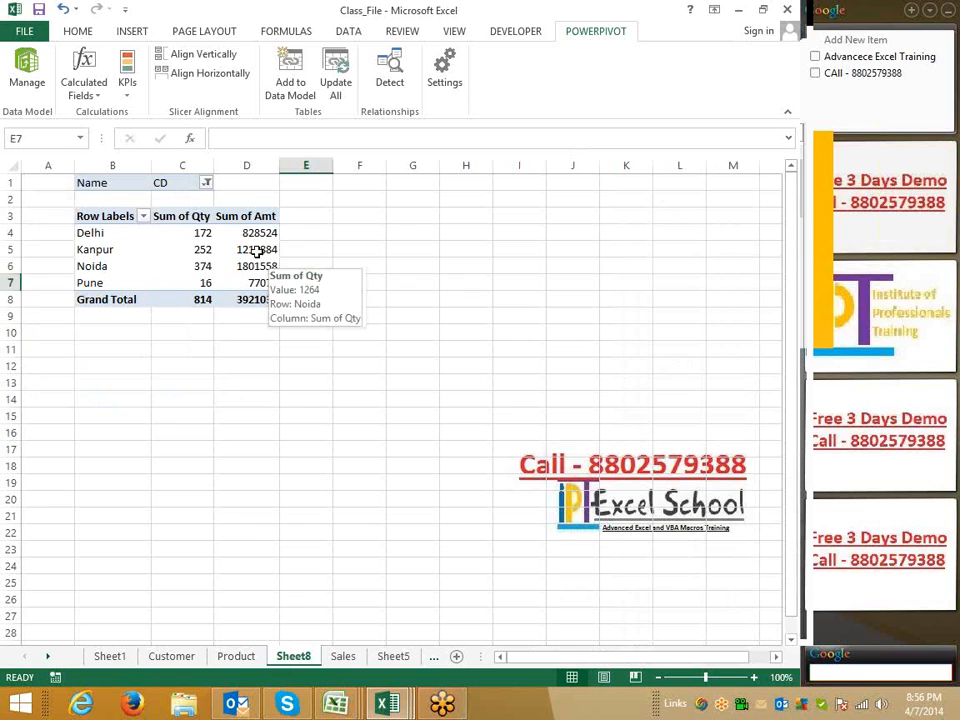
click(257, 250)
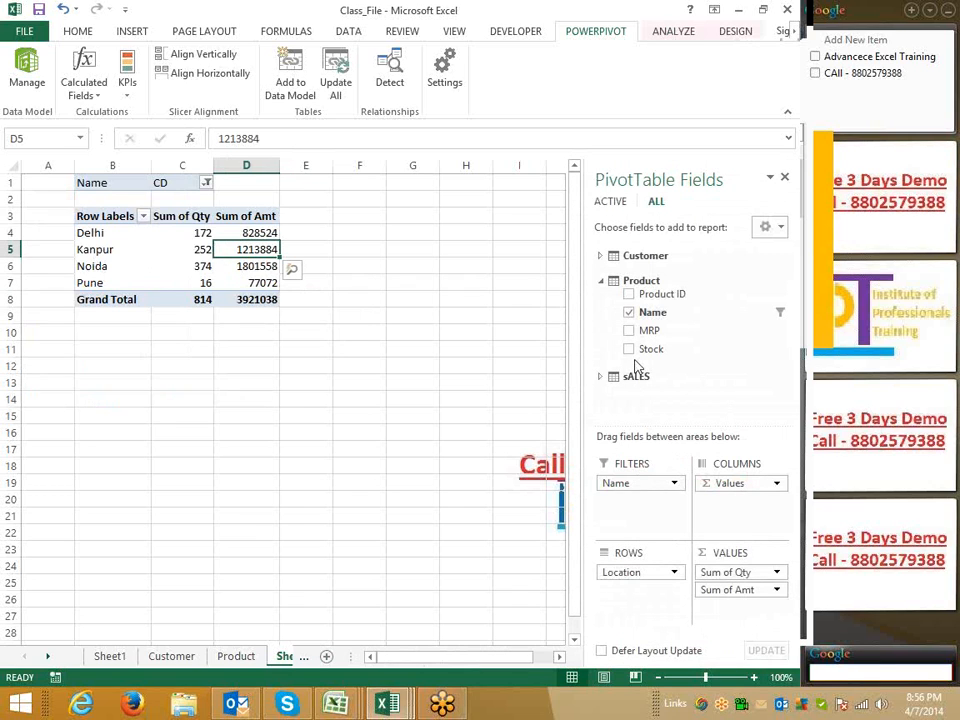
click(603, 282)
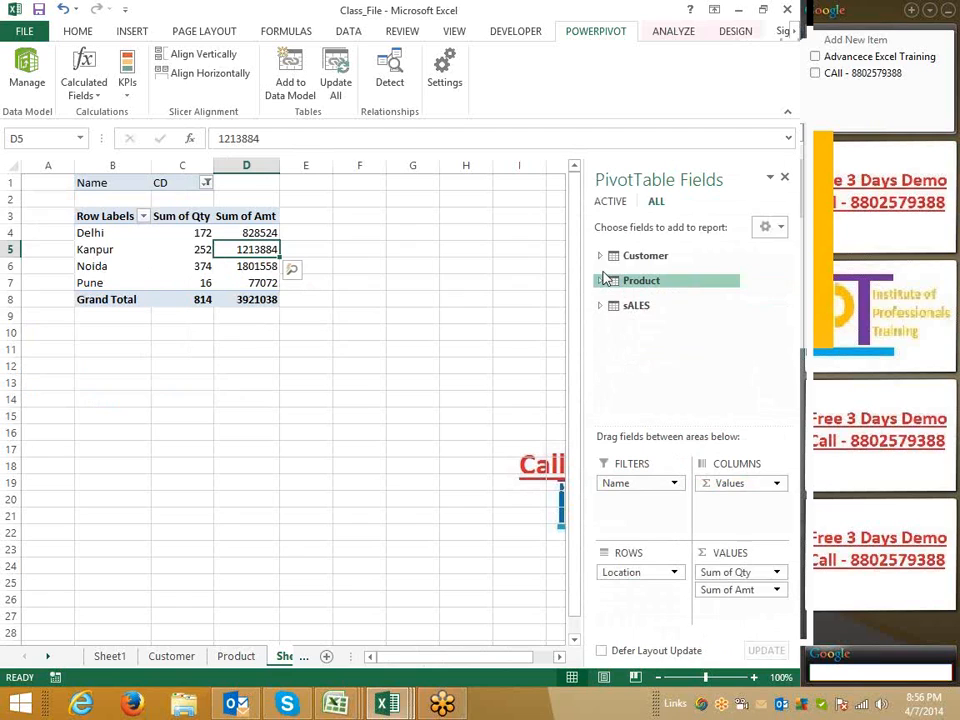
click(601, 257)
click(630, 307)
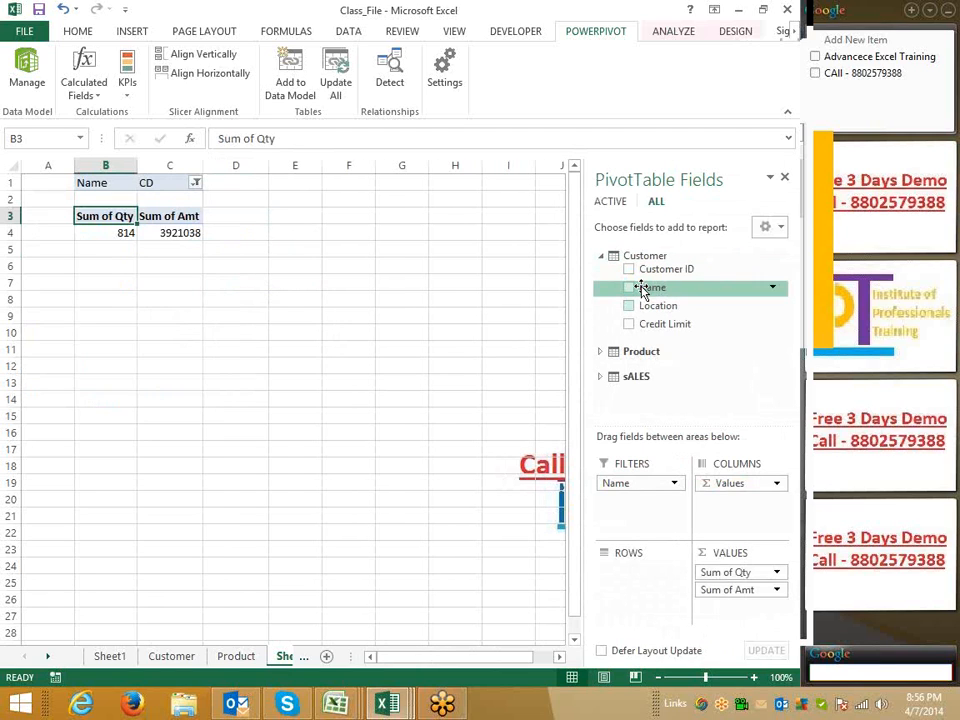
drag(644, 289, 634, 566)
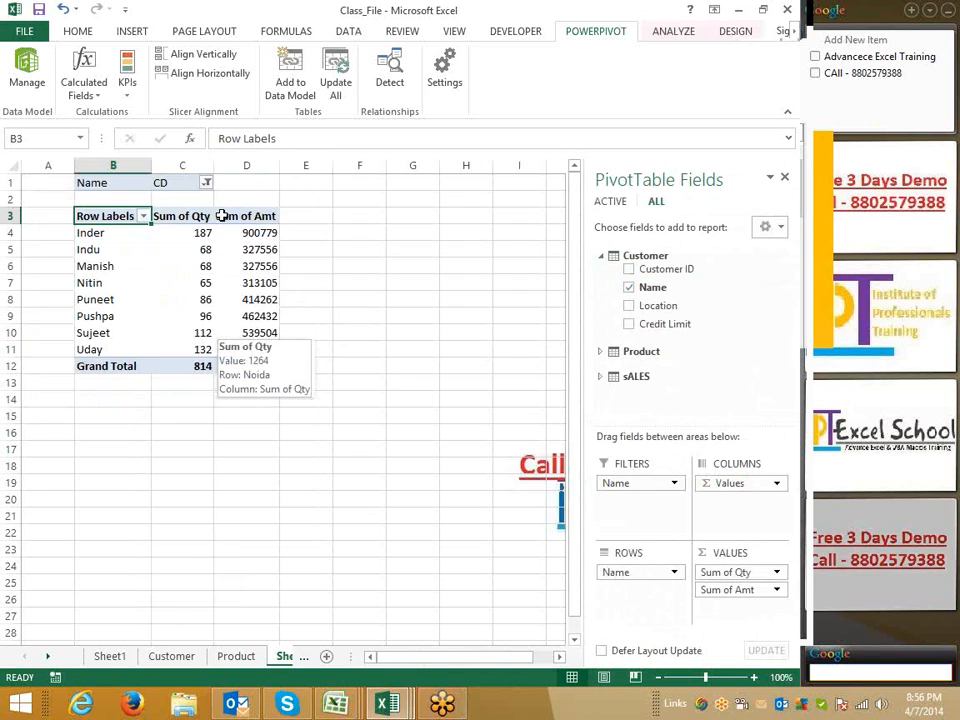
Clear the product Name filter so all products are included
click(246, 316)
click(188, 186)
click(205, 182)
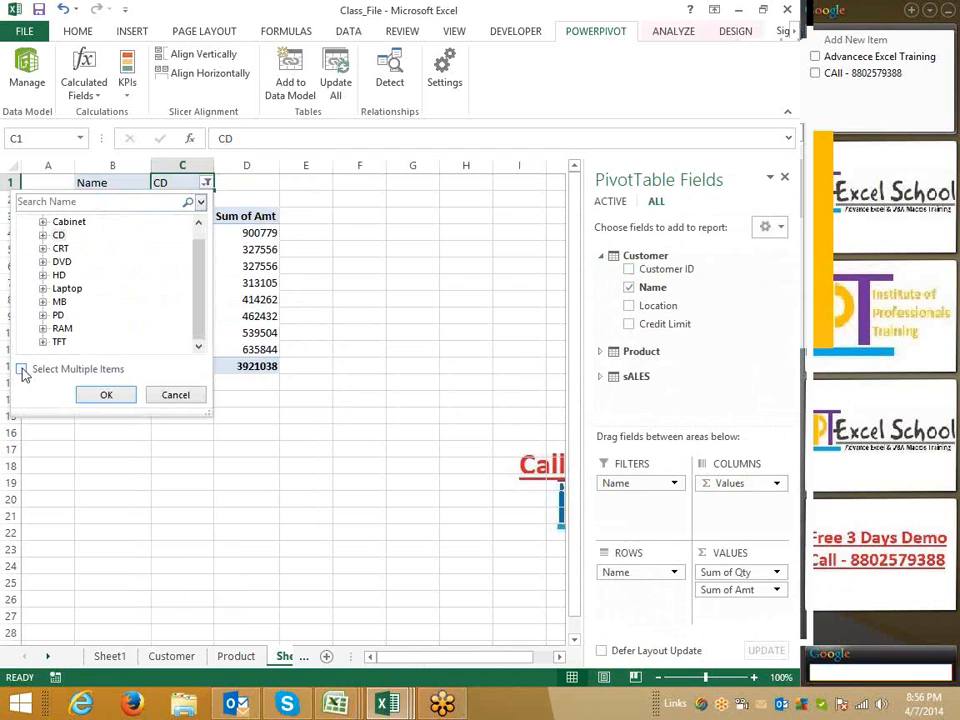
scroll(203, 265, up, 1)
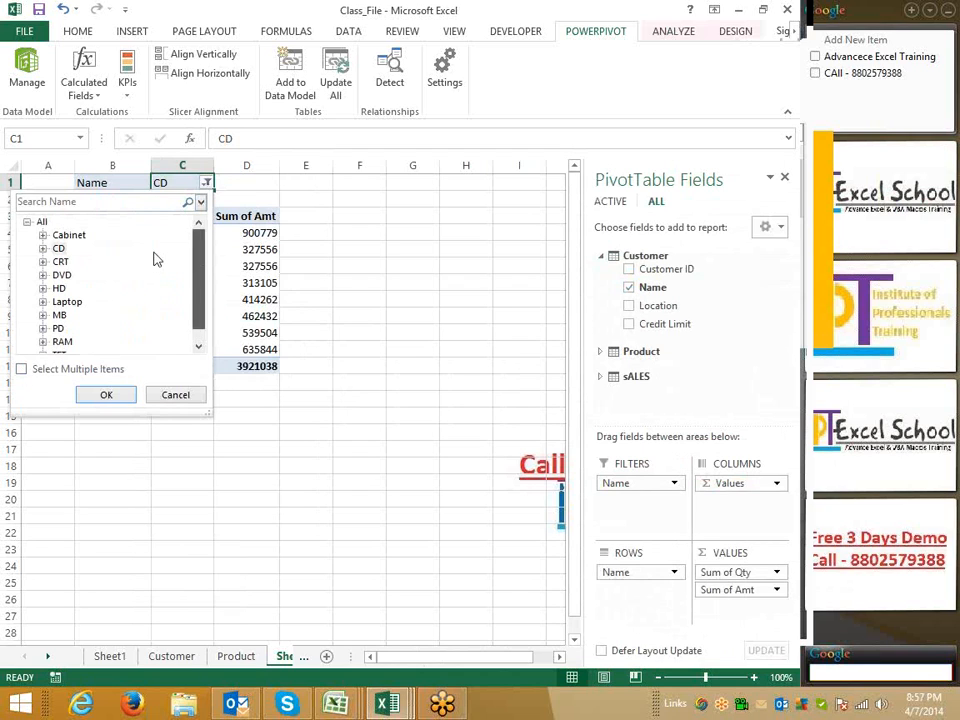
click(41, 221)
click(104, 397)
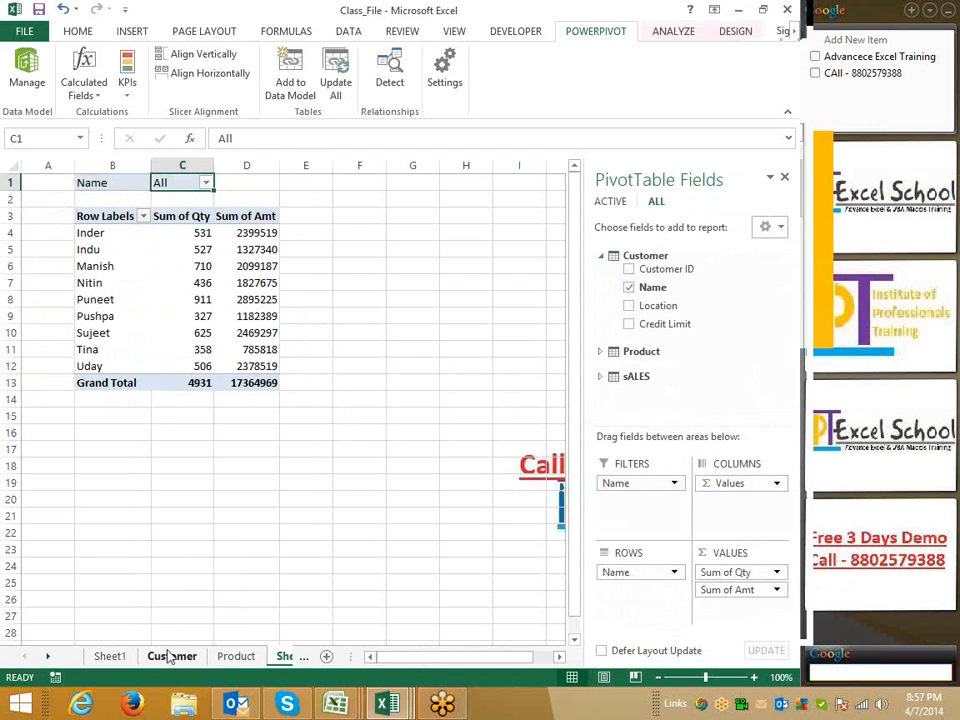
Widen the Credit Limit column on the Customer sheet
click(170, 656)
click(212, 199)
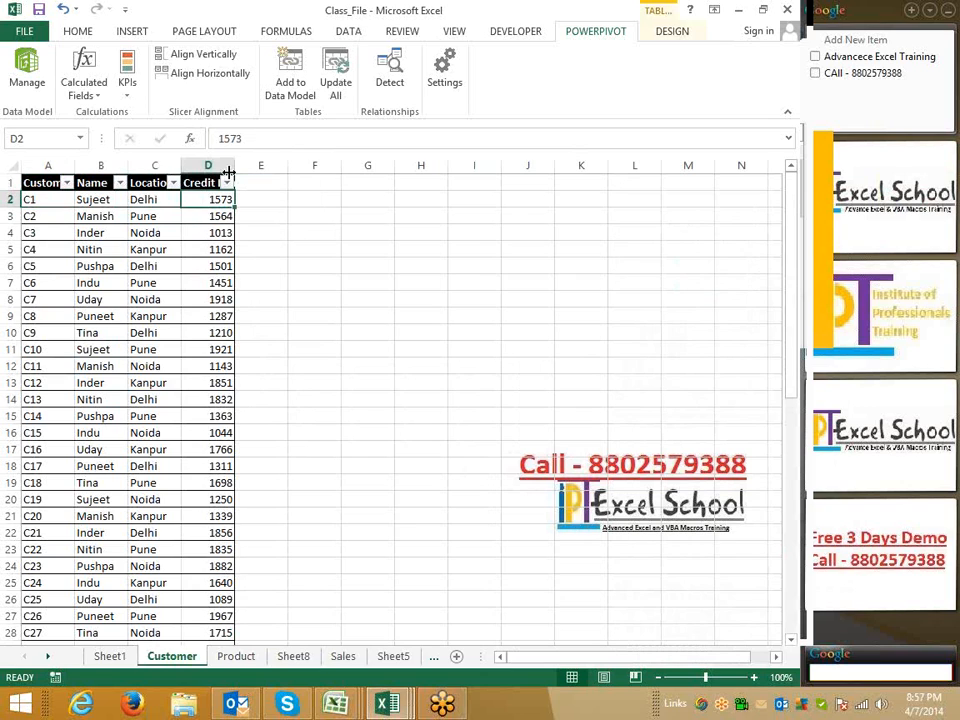
drag(235, 167, 289, 200)
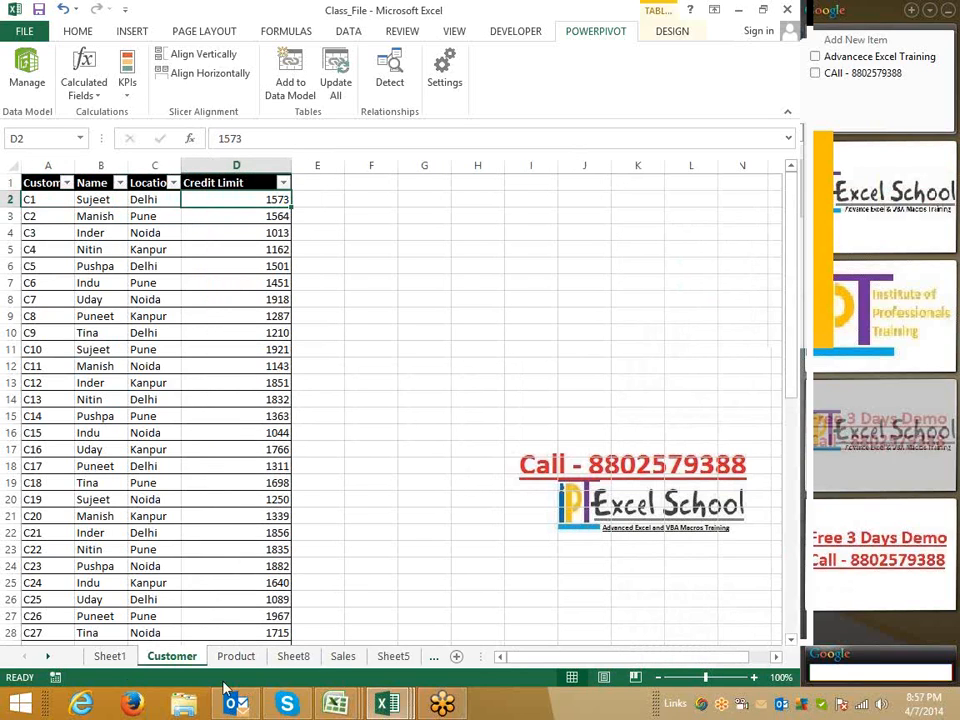
Review the Product sheet and return to the PivotTable sheet
click(229, 667)
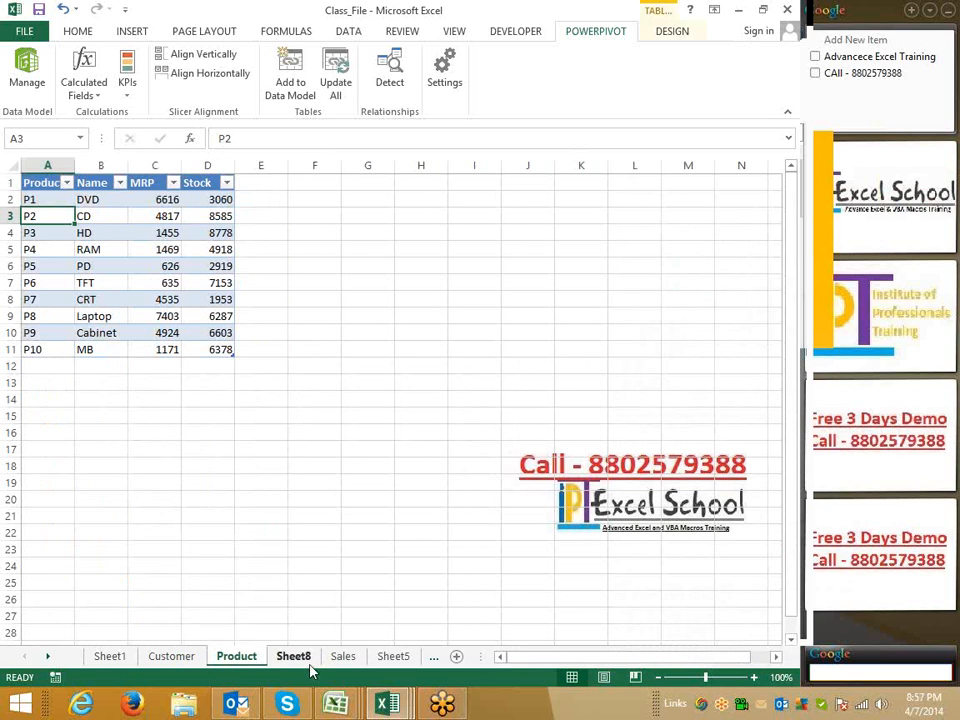
click(293, 656)
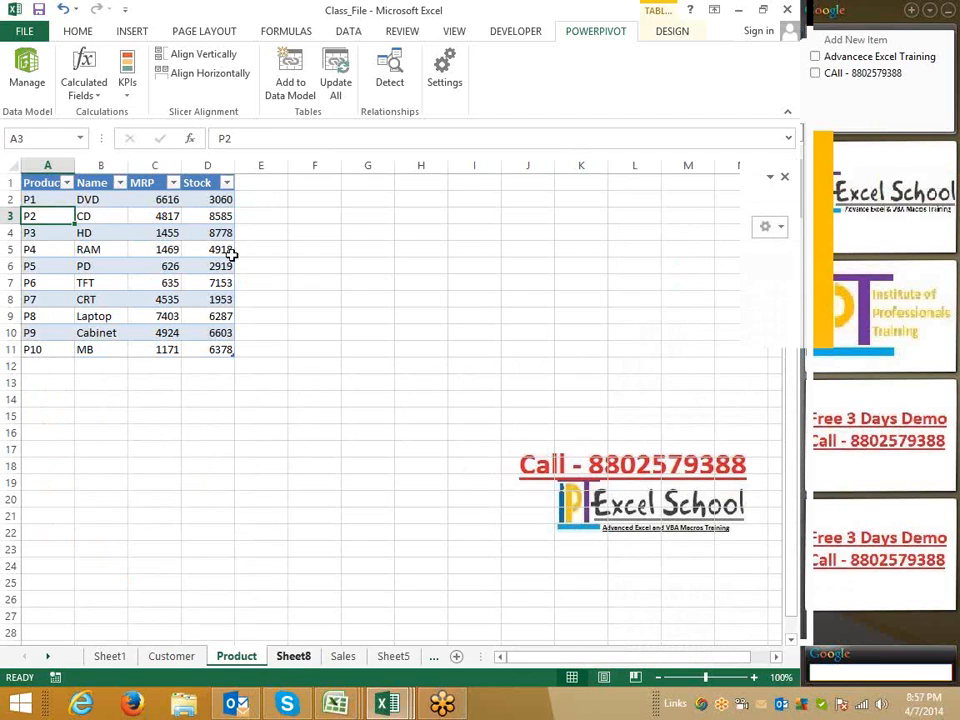
click(231, 250)
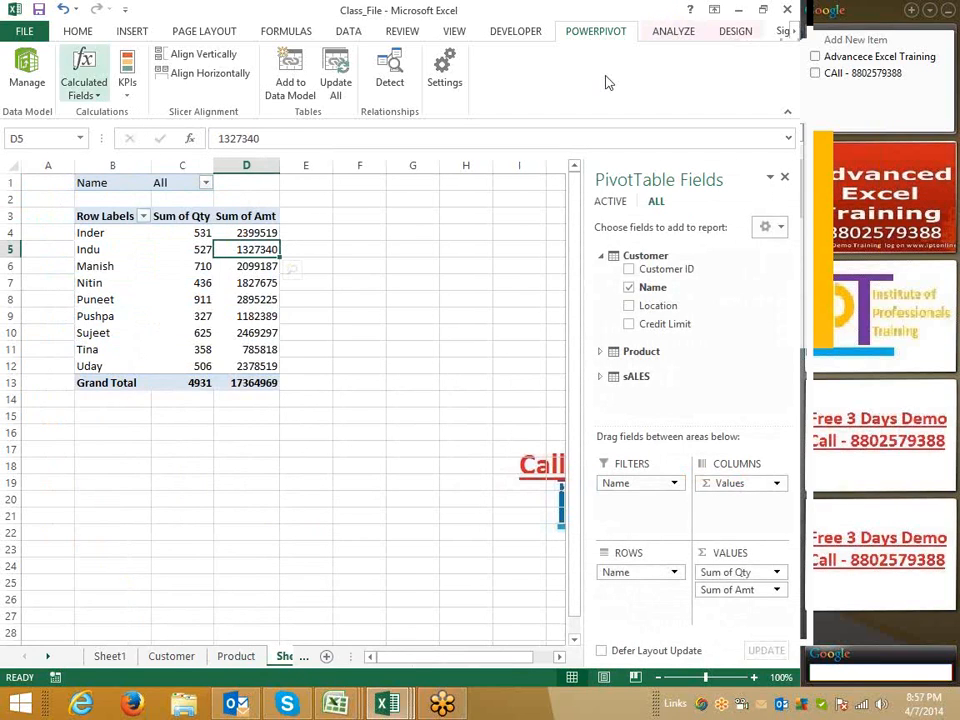
Create a new calculated field, entering Over Limits in the table name box
click(98, 96)
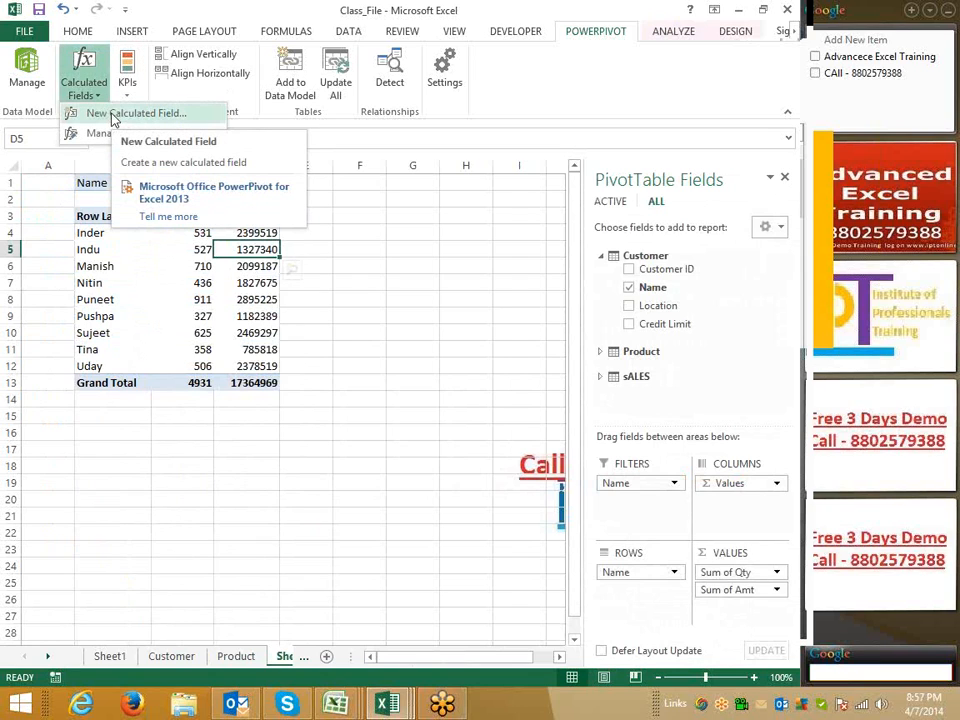
click(114, 116)
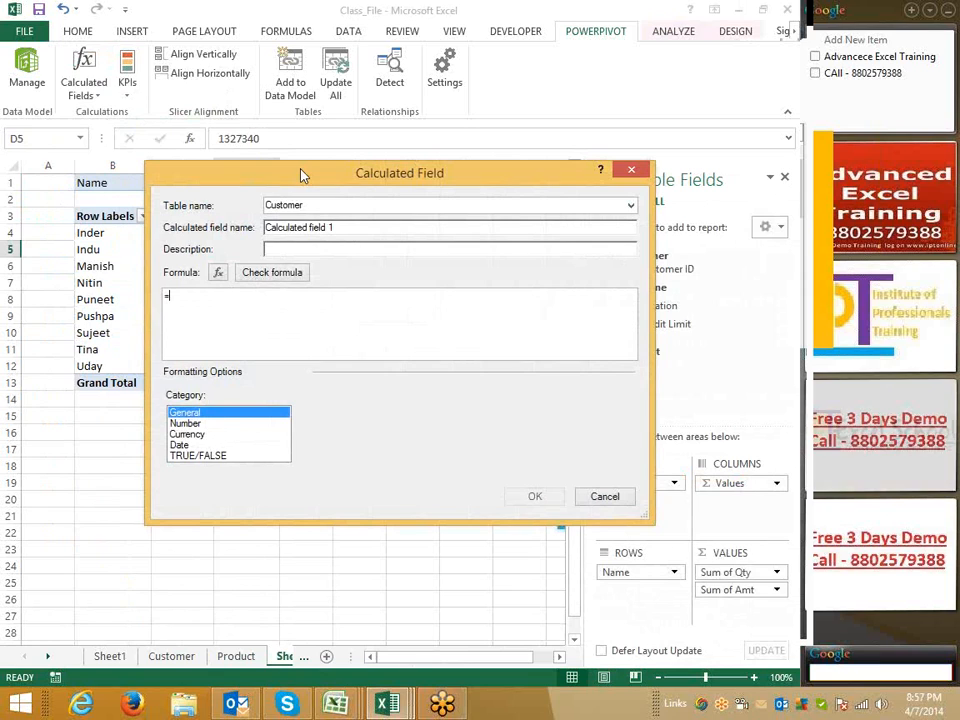
click(304, 305)
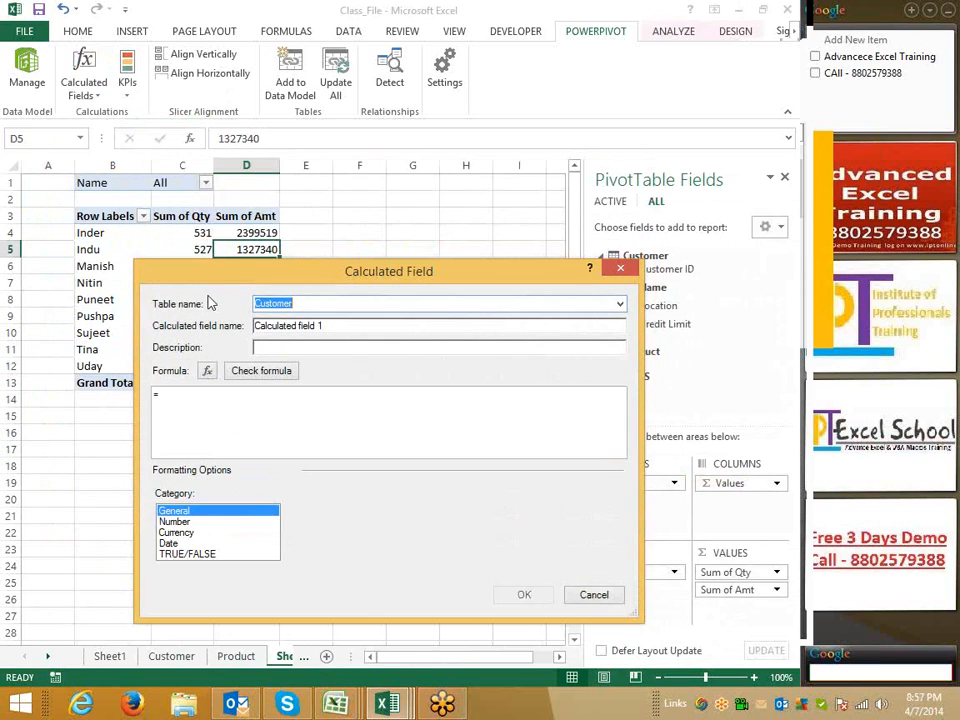
text(Ov)
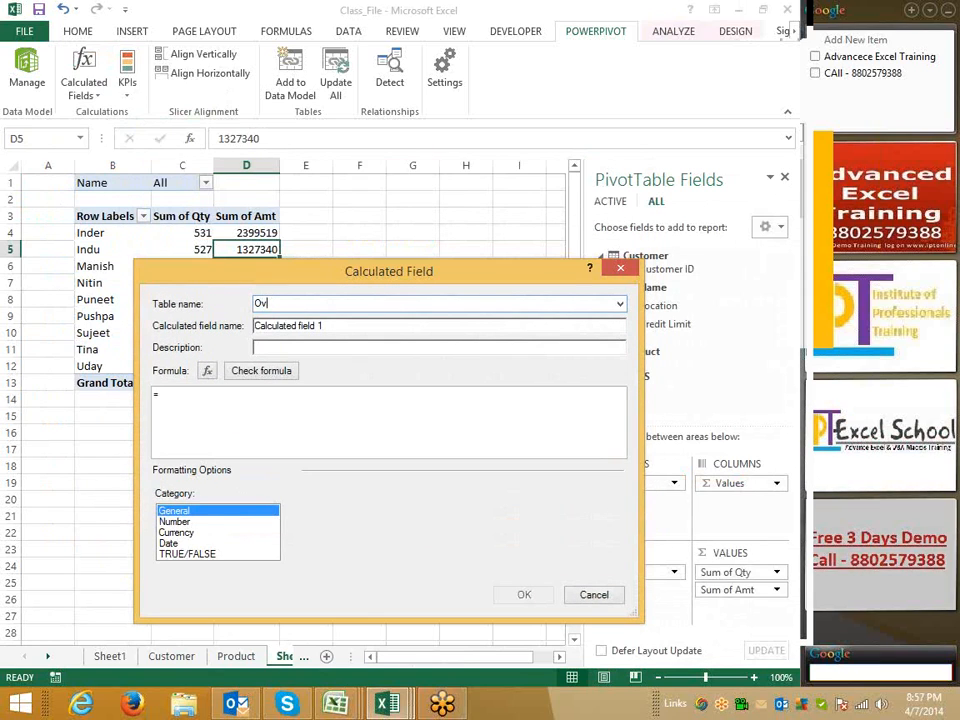
text(er Li)
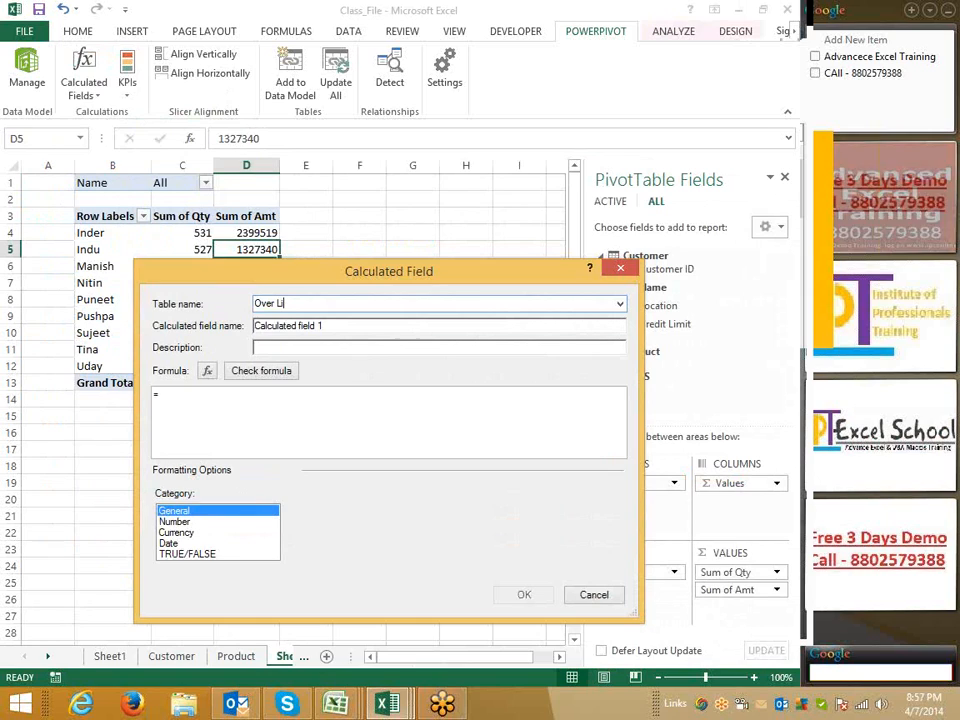
text(mits)
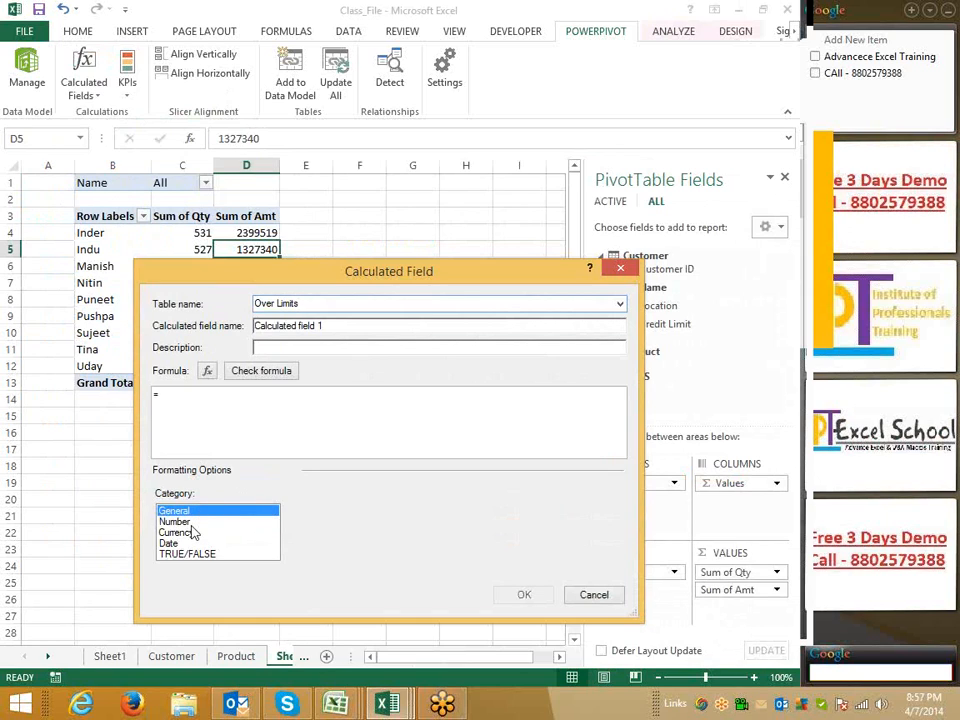
click(190, 522)
click(184, 512)
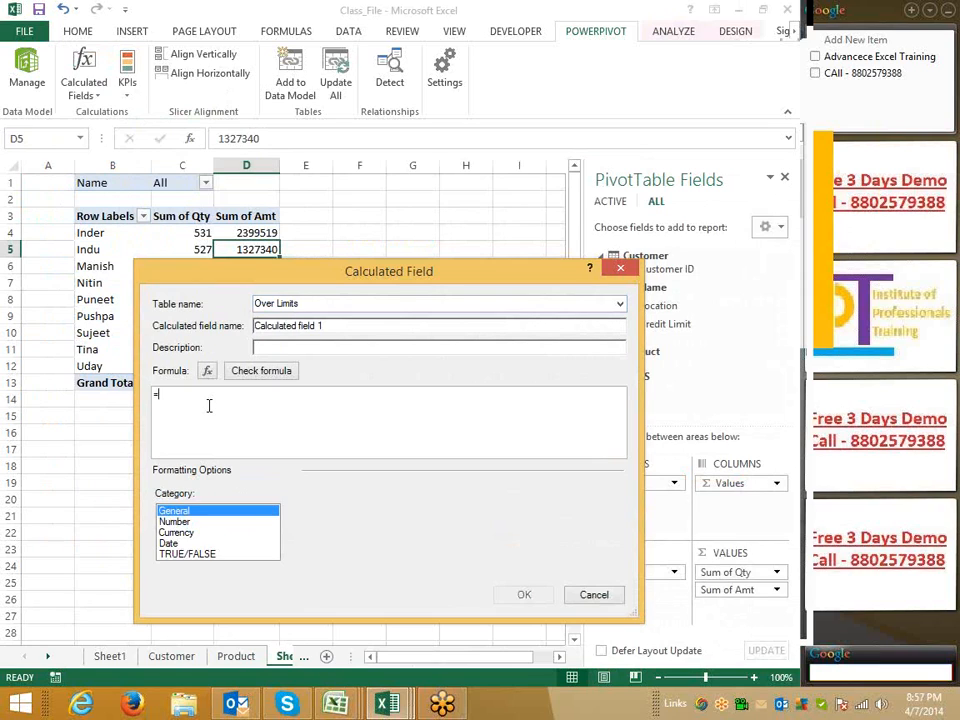
Enter the formula =[Sum of Amt]-Customer[Credit Limit] using the field suggestions
text(sa)
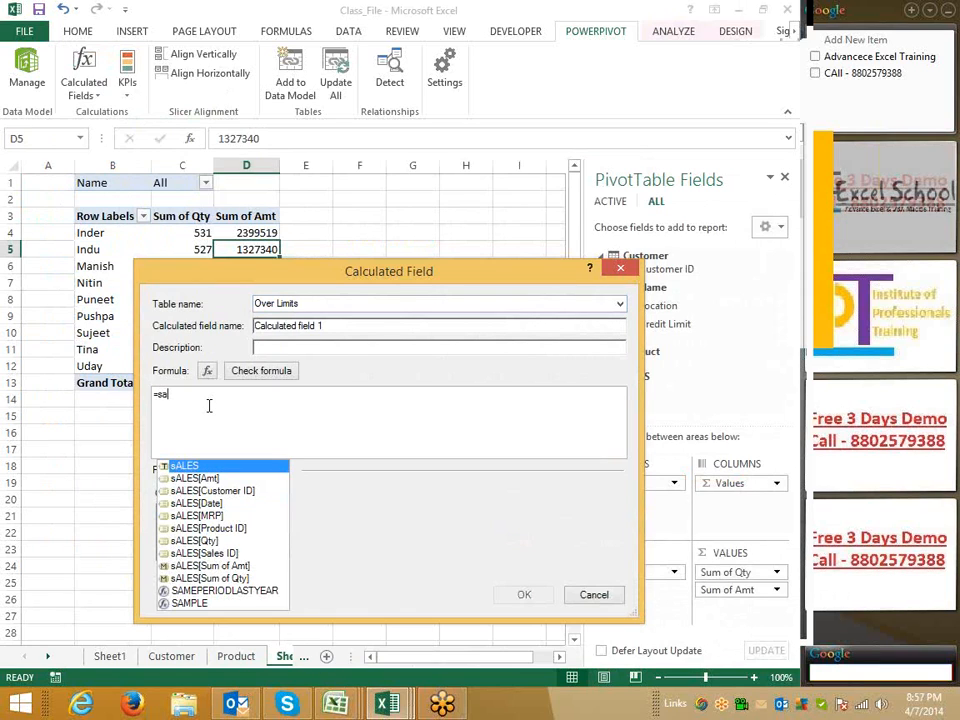
key(Down)
key(Down)
key(Down)
key(Down)
key(Down)
key(Down)
key(Down)
key(Down)
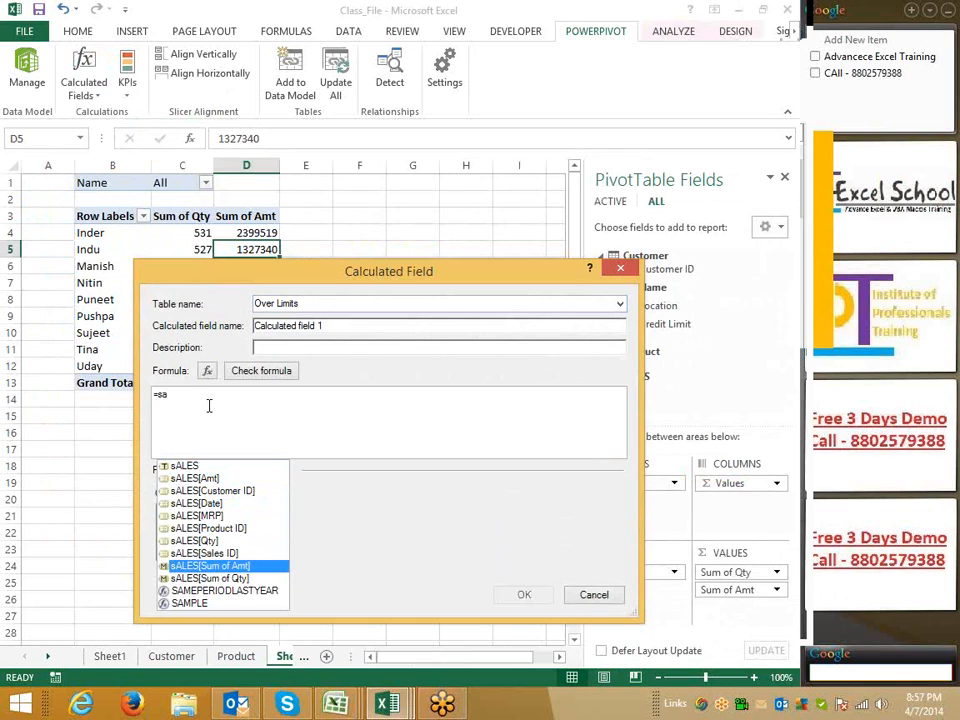
key(Tab)
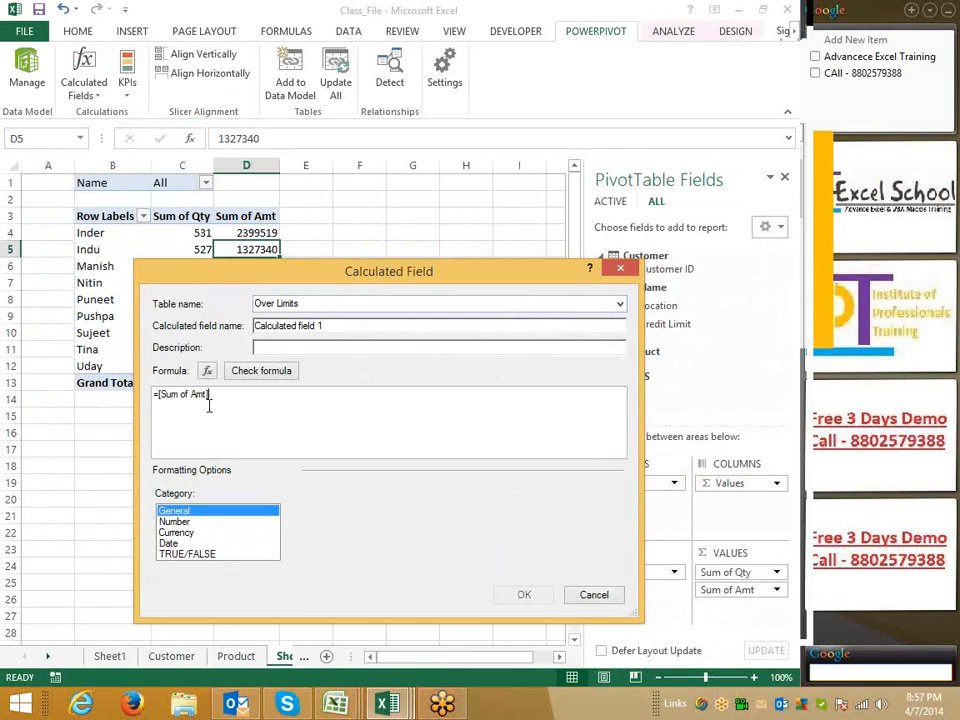
text(-)
text(sum)
key(BackSpace)
key(Down)
key(Down)
key(Down)
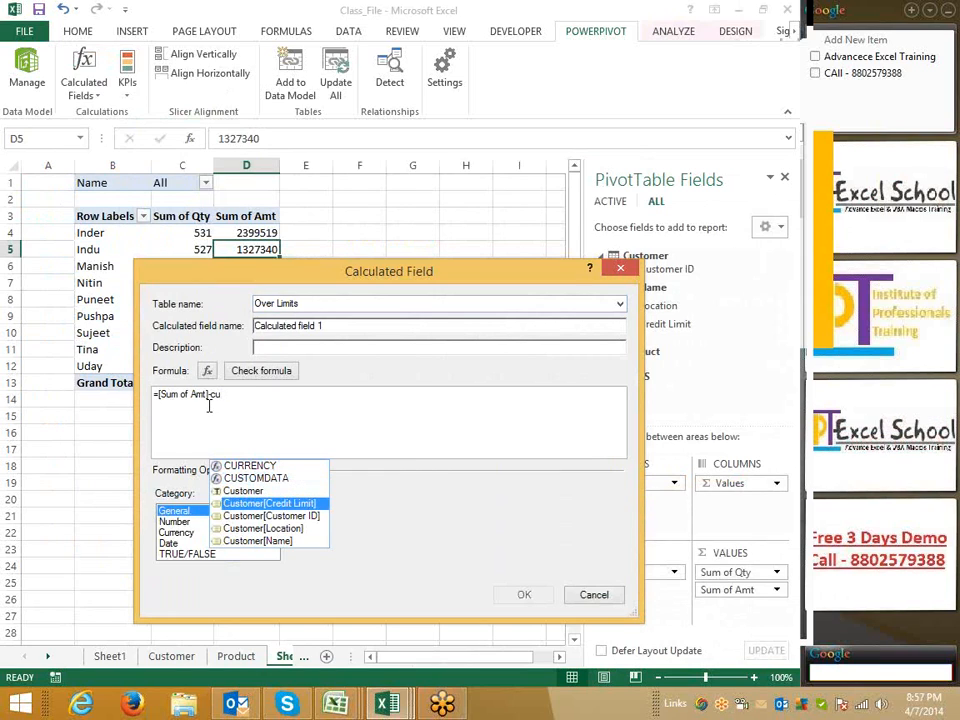
key(Tab)
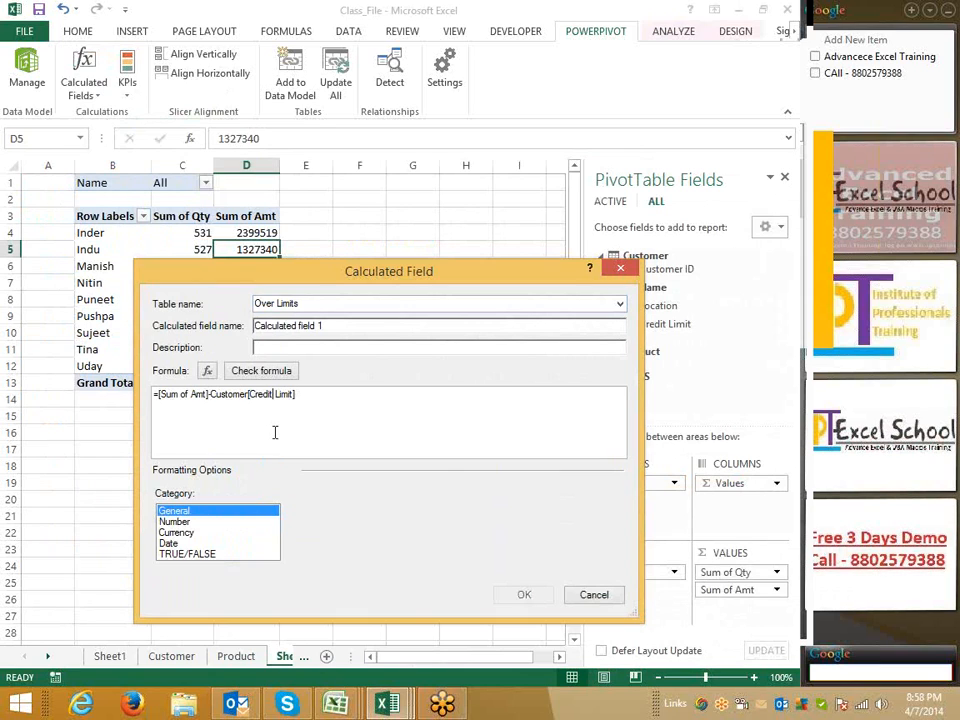
Check the formula, then wrap it in parentheses and check it again
click(262, 372)
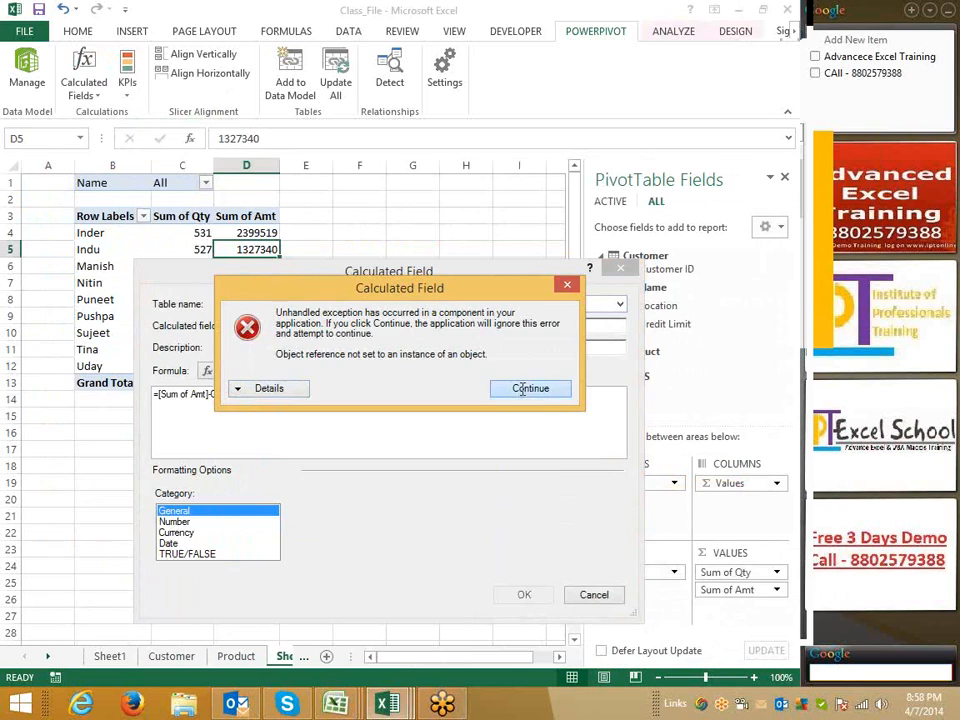
click(522, 389)
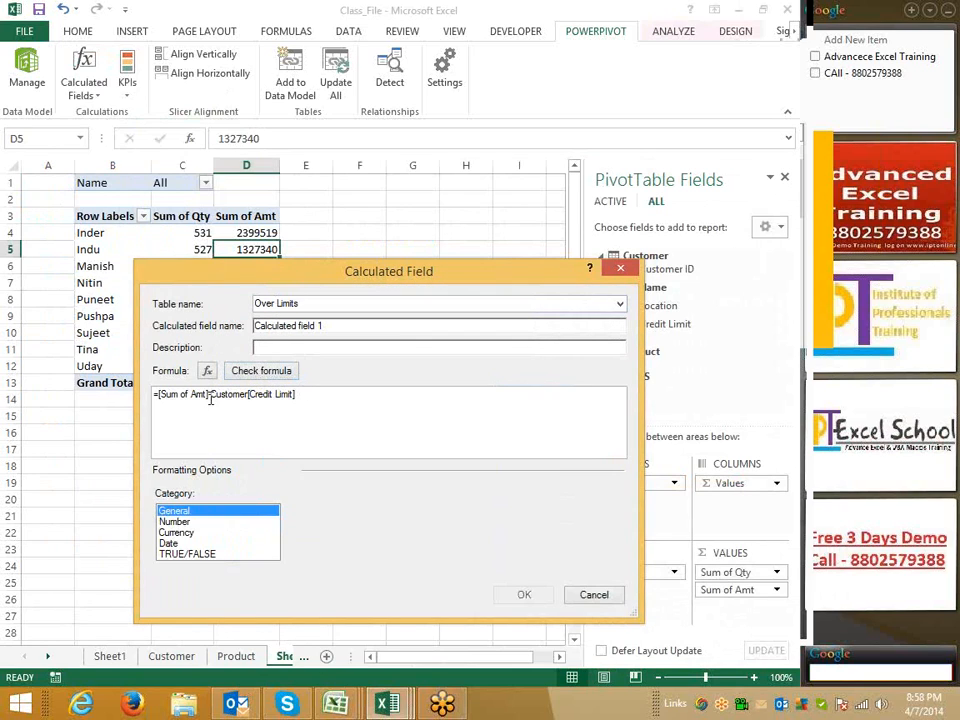
click(210, 395)
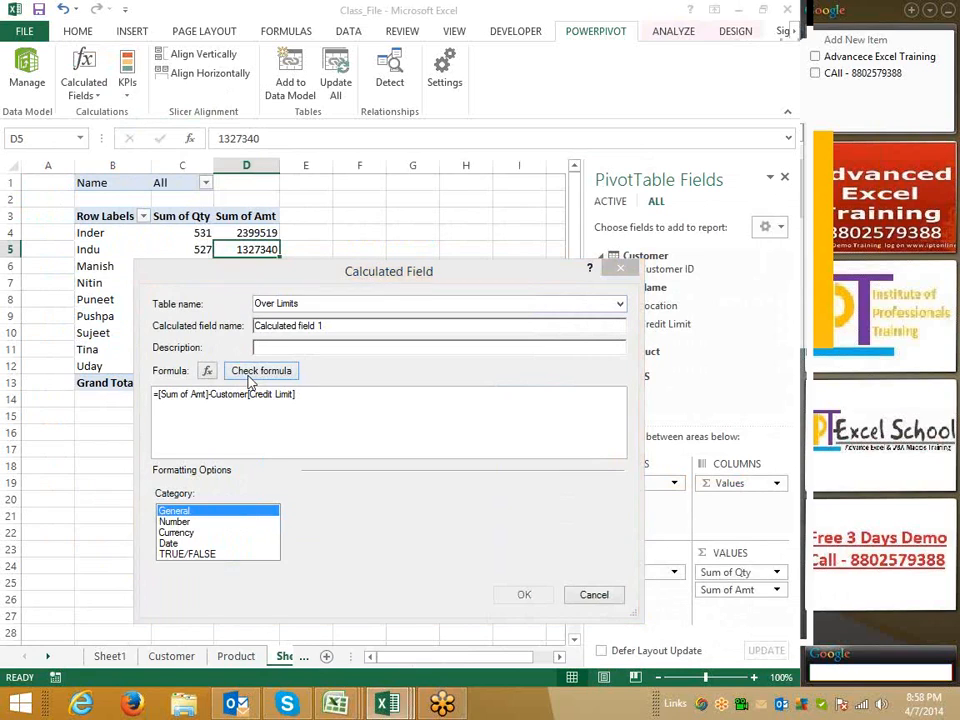
click(250, 380)
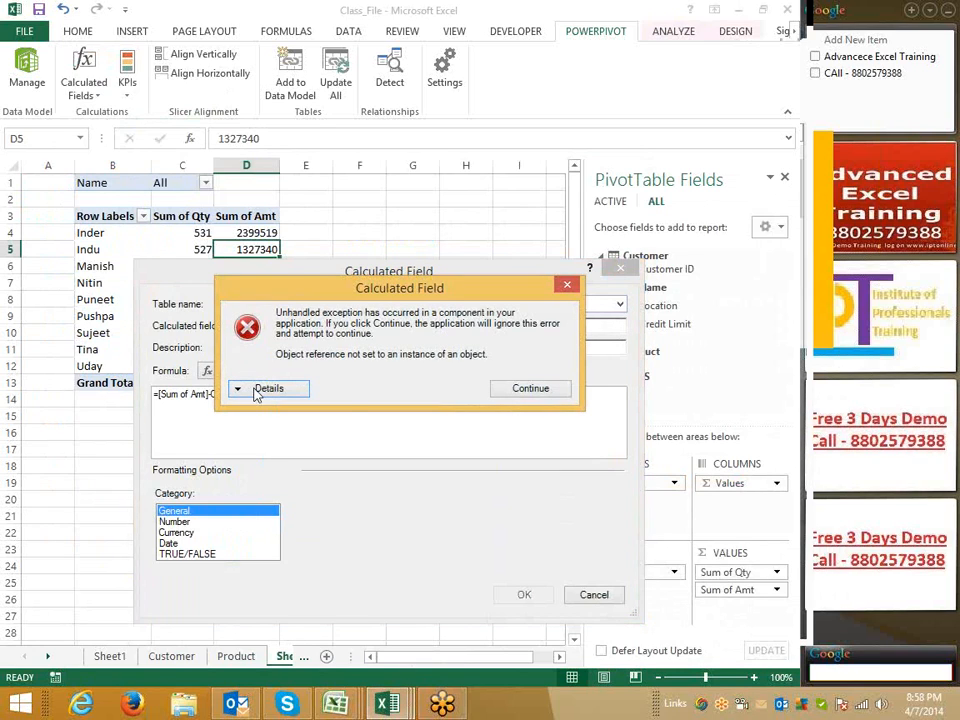
click(512, 390)
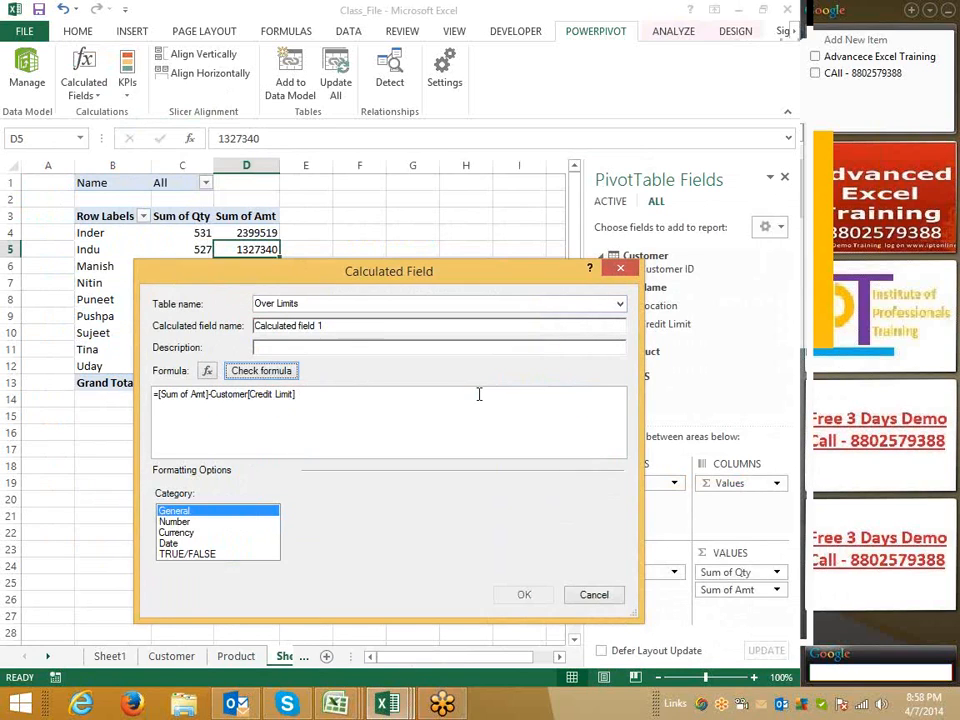
click(331, 391)
drag(212, 394, 317, 394)
click(317, 397)
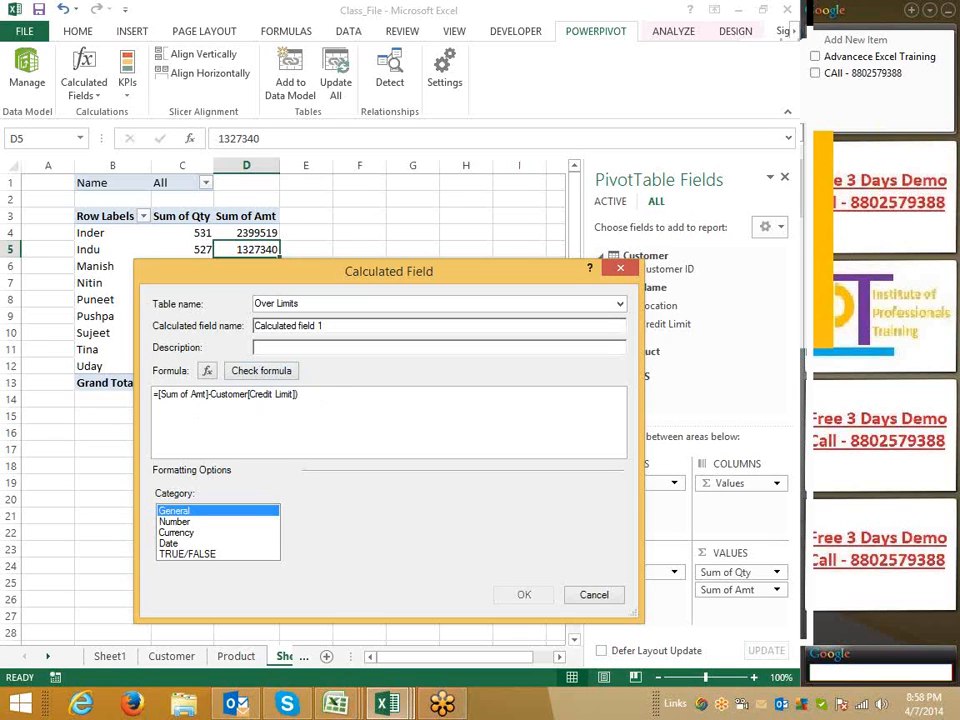
click(160, 393)
text(()
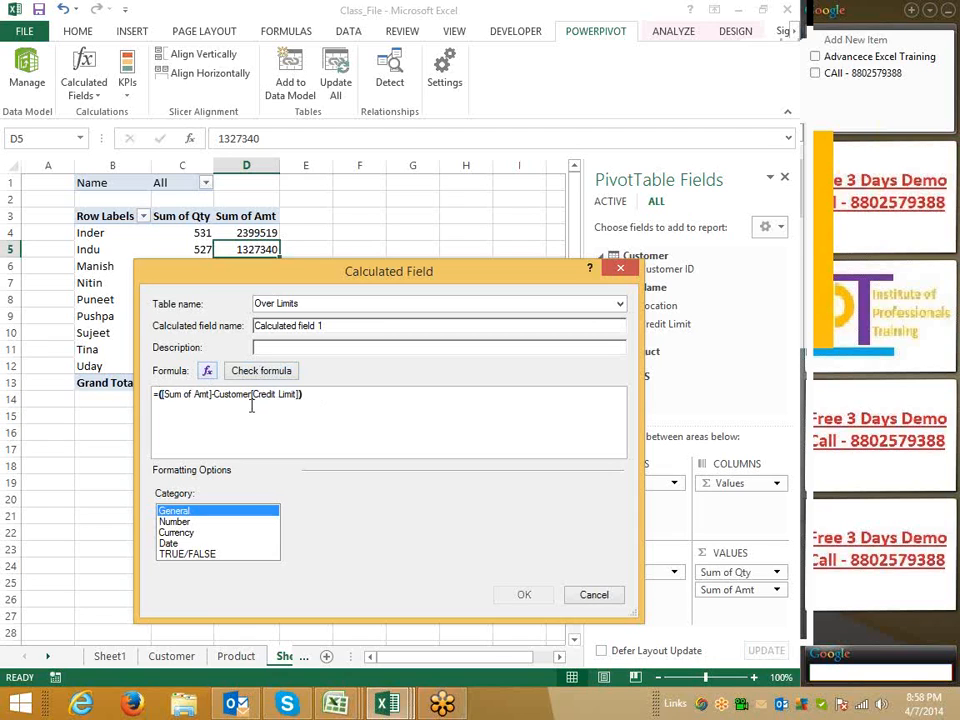
click(256, 376)
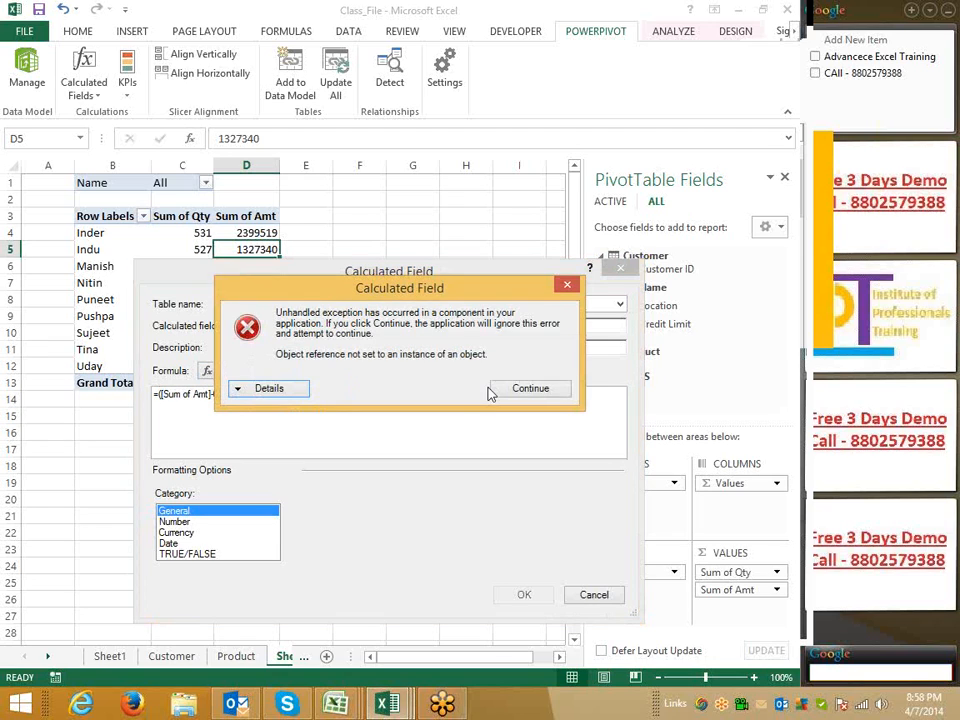
key(Return)
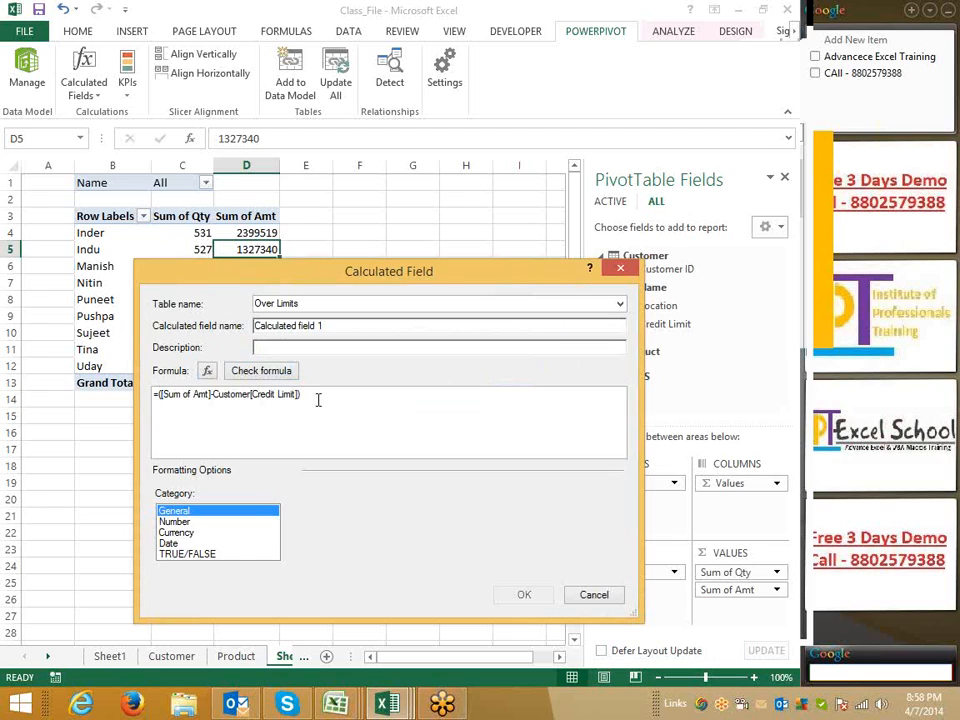
Delete the Credit Limit reference from the formula and cancel the Calculated Field dialog
key(BackSpace)
key(BackSpace)
key(BackSpace)
key(BackSpace)
key(BackSpace)
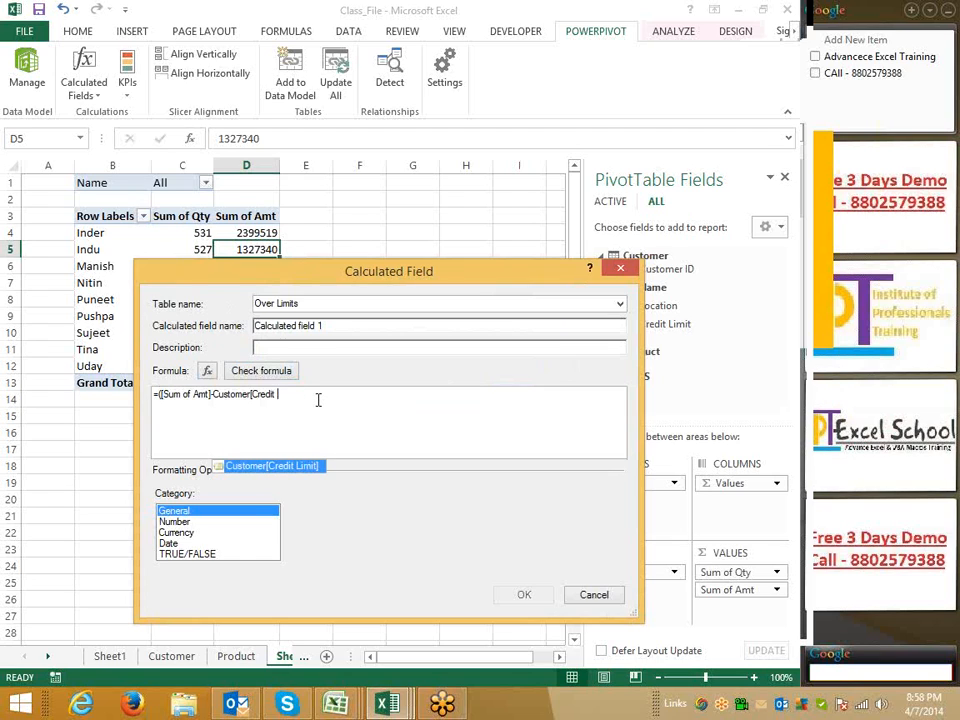
key(BackSpace)
key(BackSpace)
key(BackSpace)
key(BackSpace)
key(BackSpace)
key(BackSpace)
key(BackSpace)
key(BackSpace)
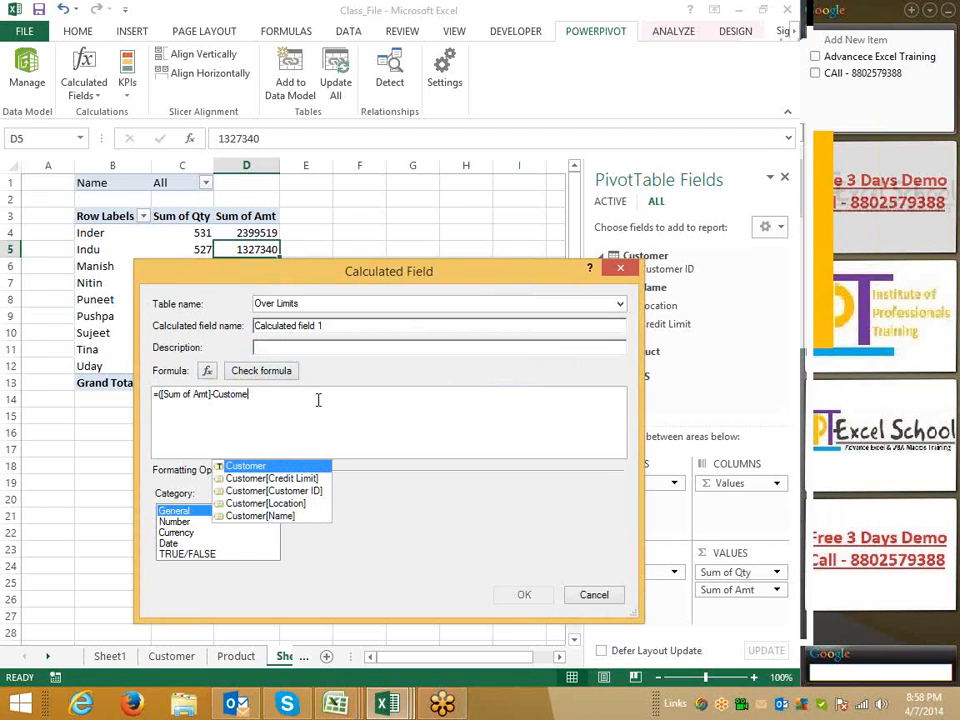
key(BackSpace)
key(BackSpace)
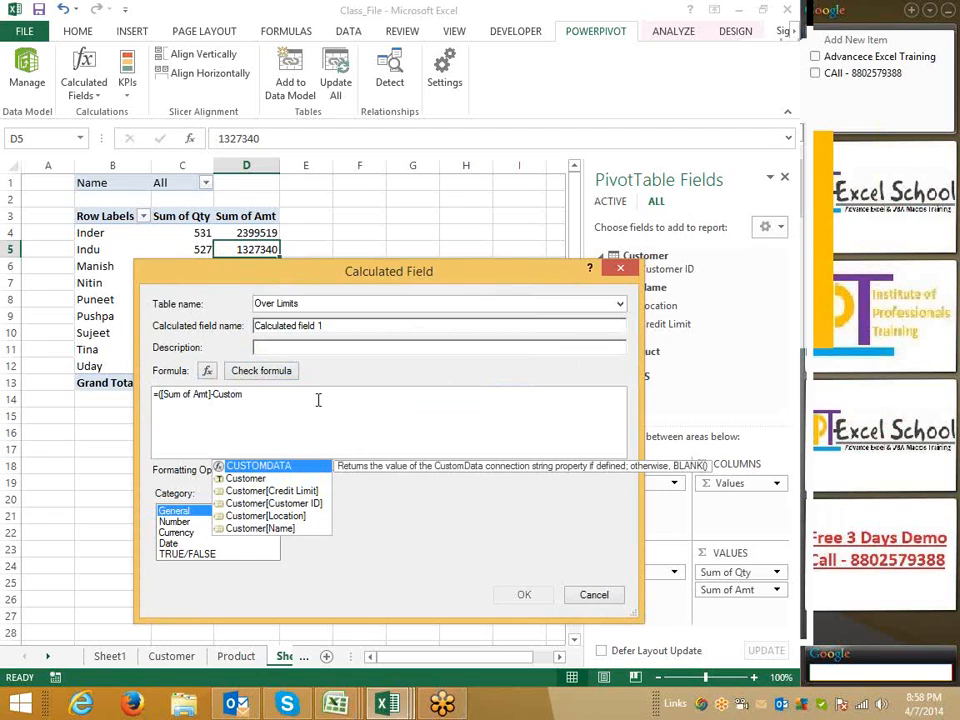
key(BackSpace)
key(BackSpace)
key(BackSpace)
text(u)
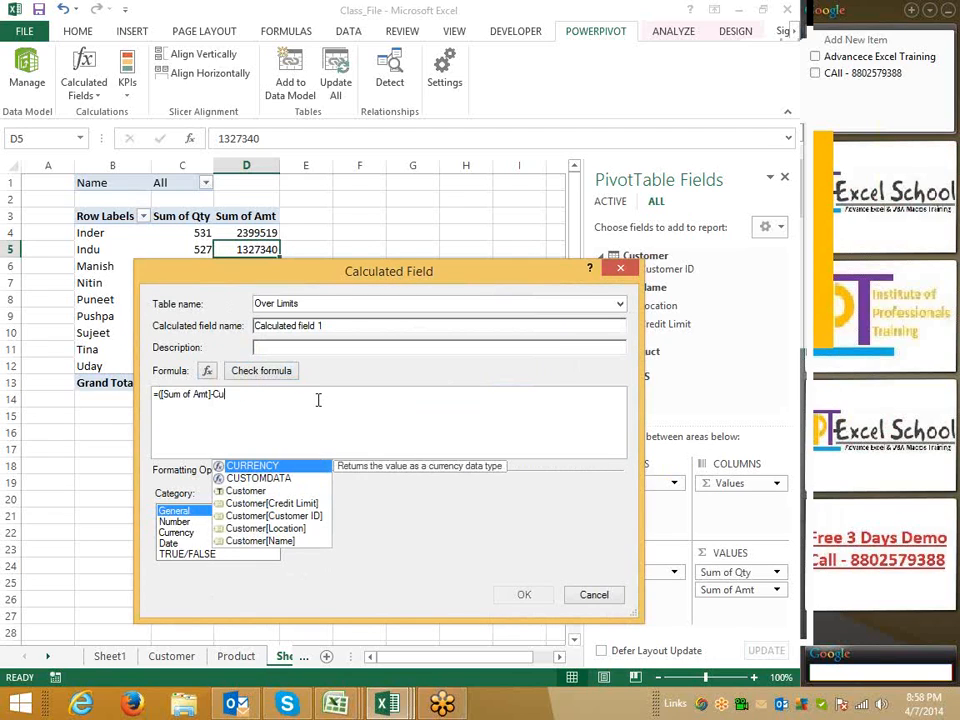
key(Down)
key(Down)
key(Down)
key(Down)
key(Down)
key(Down)
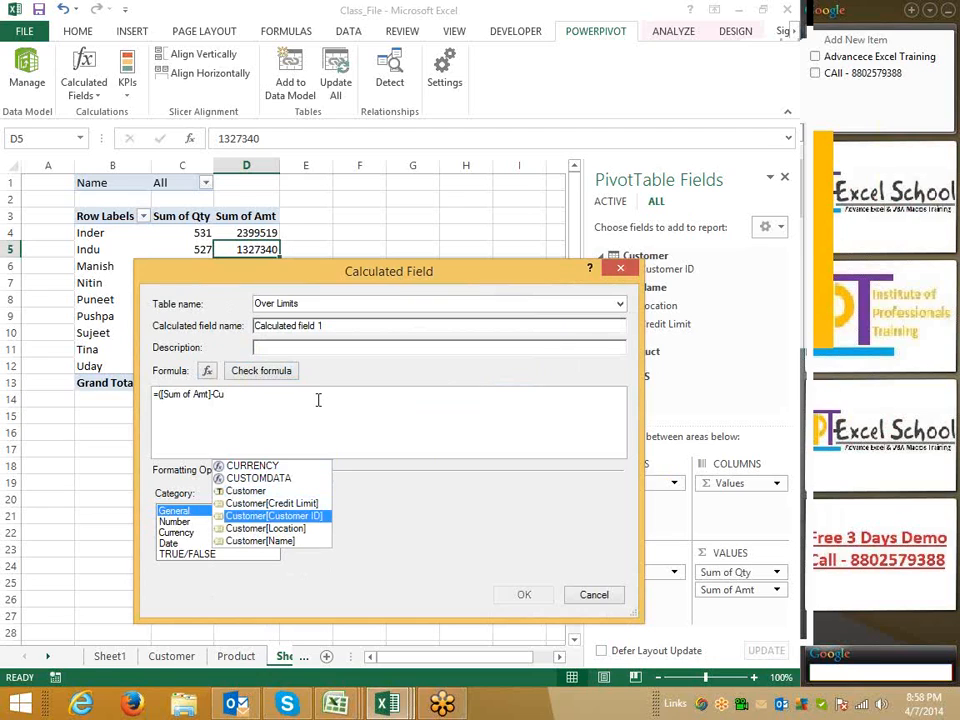
key(Up)
key(Up)
key(Up)
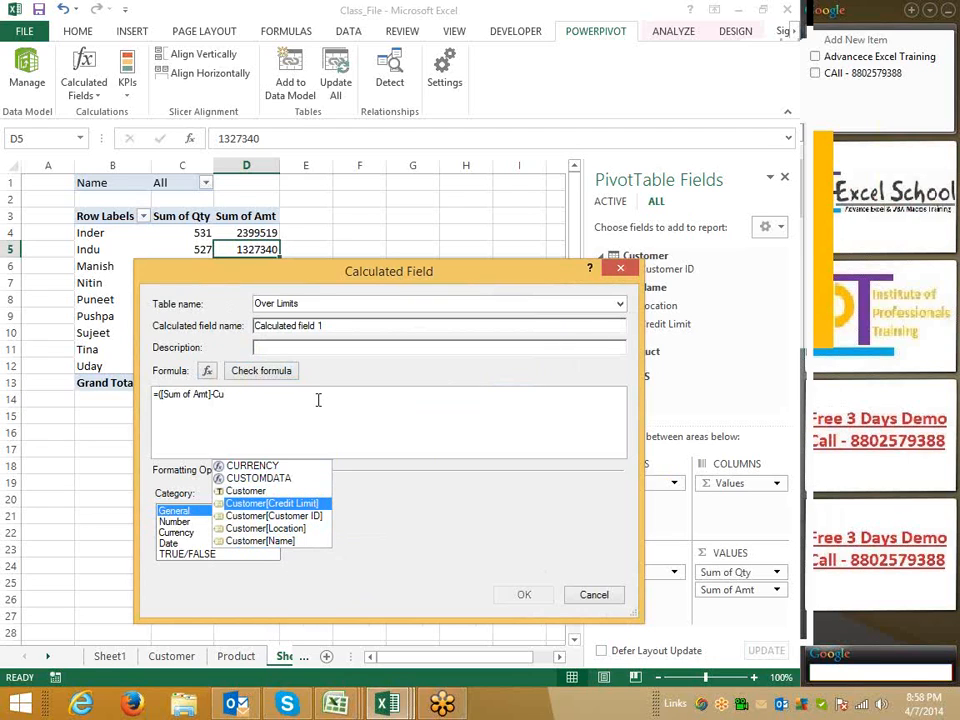
key(BackSpace)
key(BackSpace)
key(BackSpace)
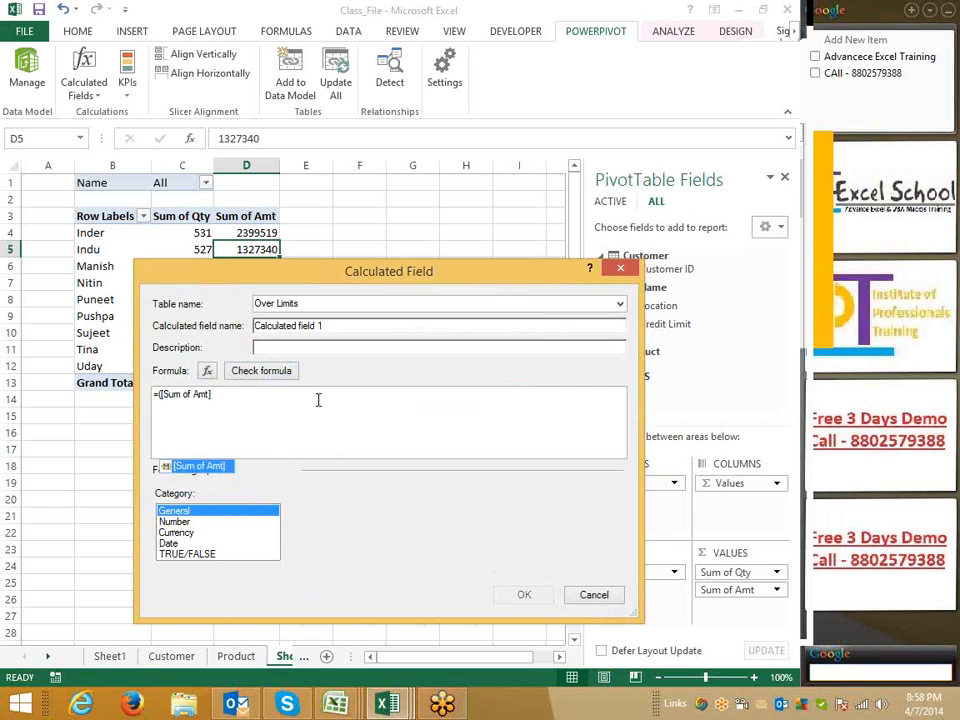
key(Escape)
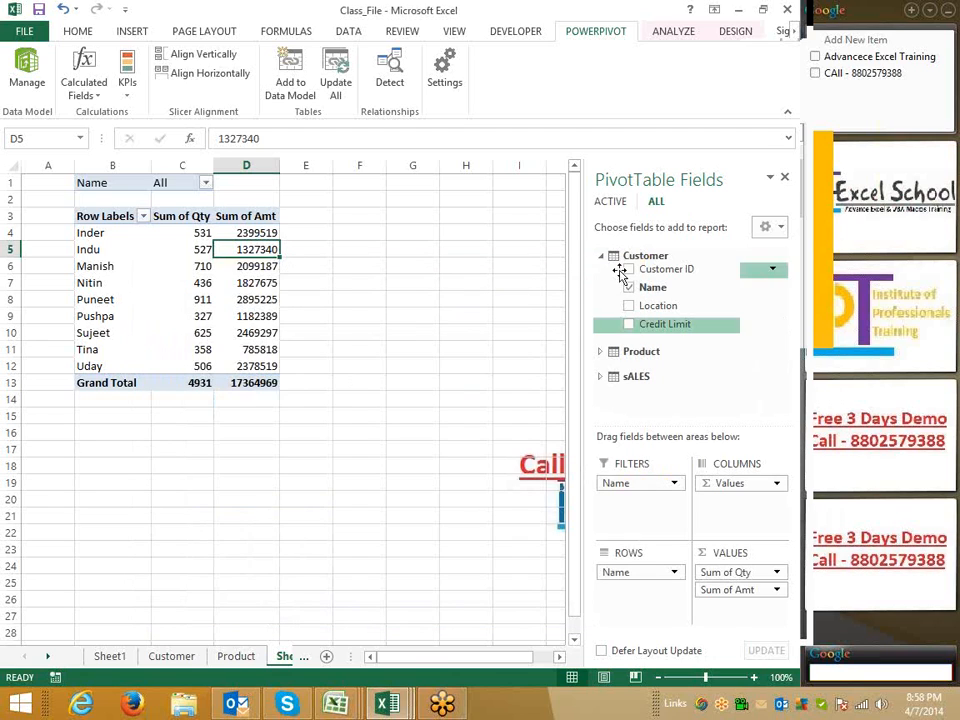
Add the customer Credit Limit field to the PivotTable values, dismissing the Create Relationship dialog
drag(664, 326, 744, 616)
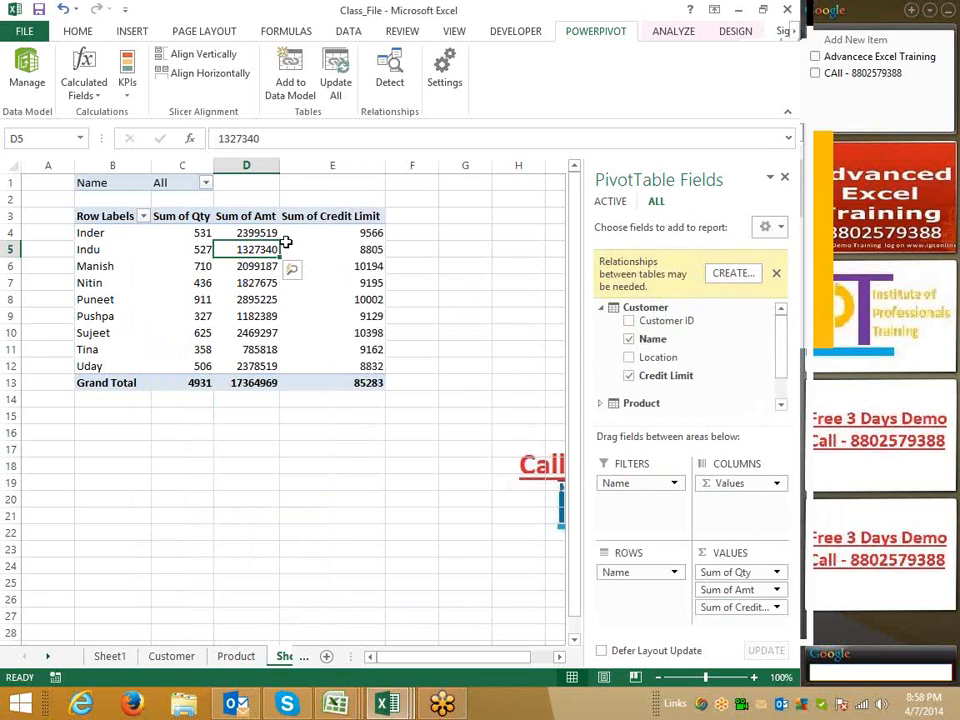
click(728, 276)
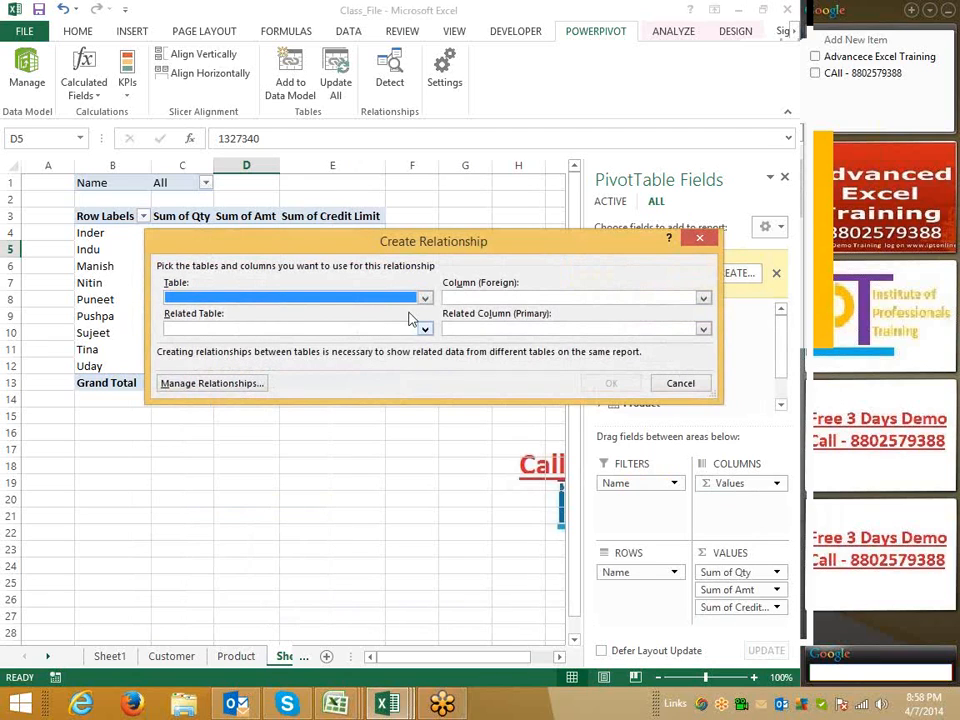
key(Escape)
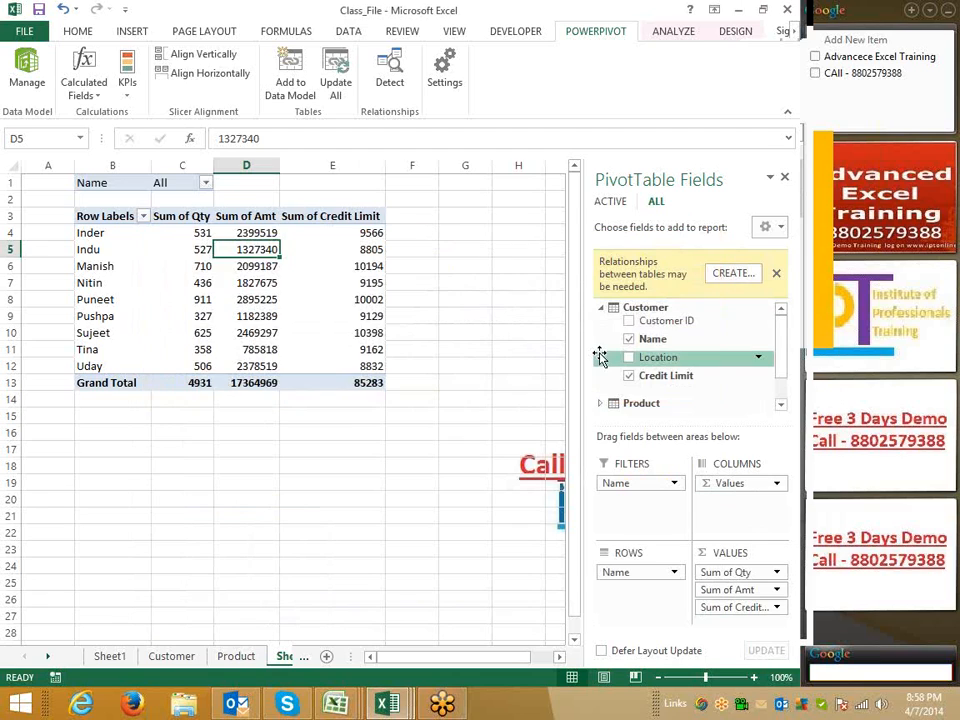
click(355, 236)
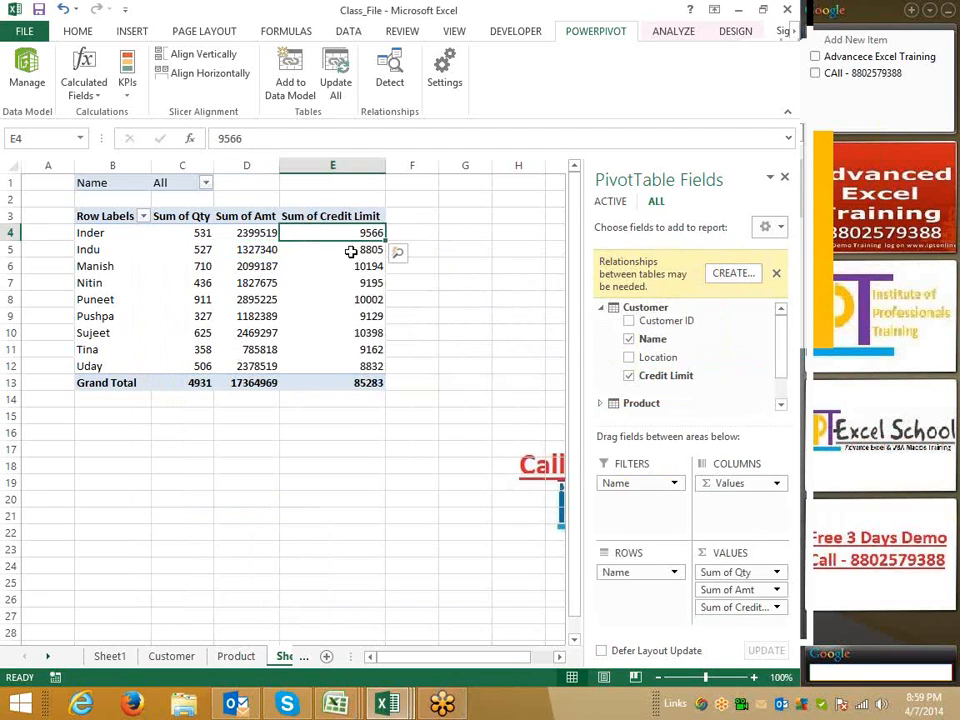
click(200, 316)
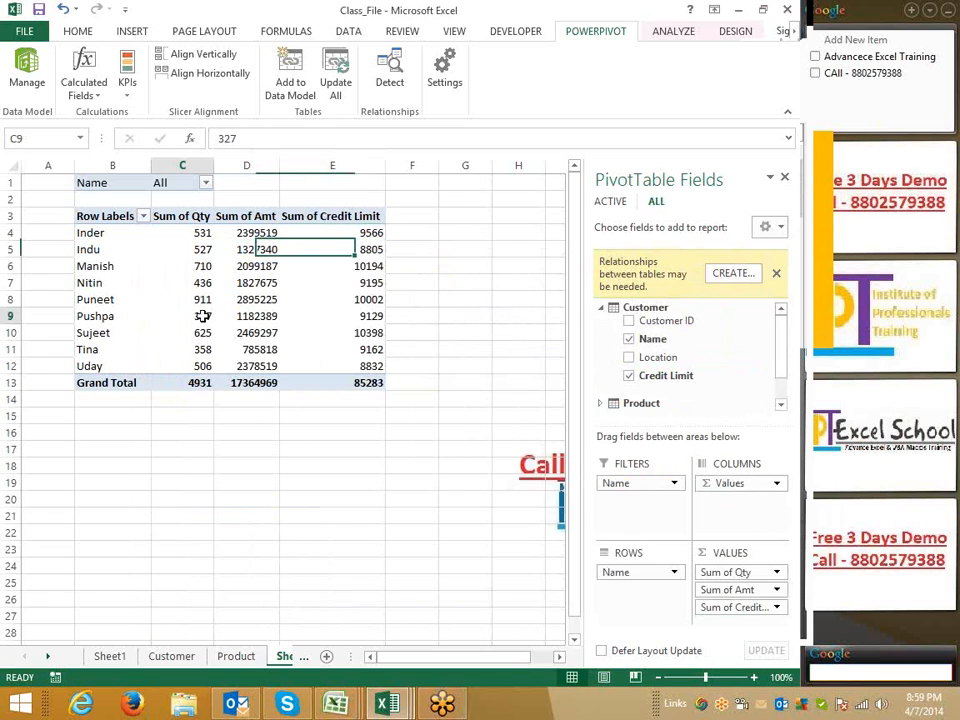
Open a new calculated field and start its formula as =[Sum of Amt] from the suggestions
click(84, 90)
click(110, 112)
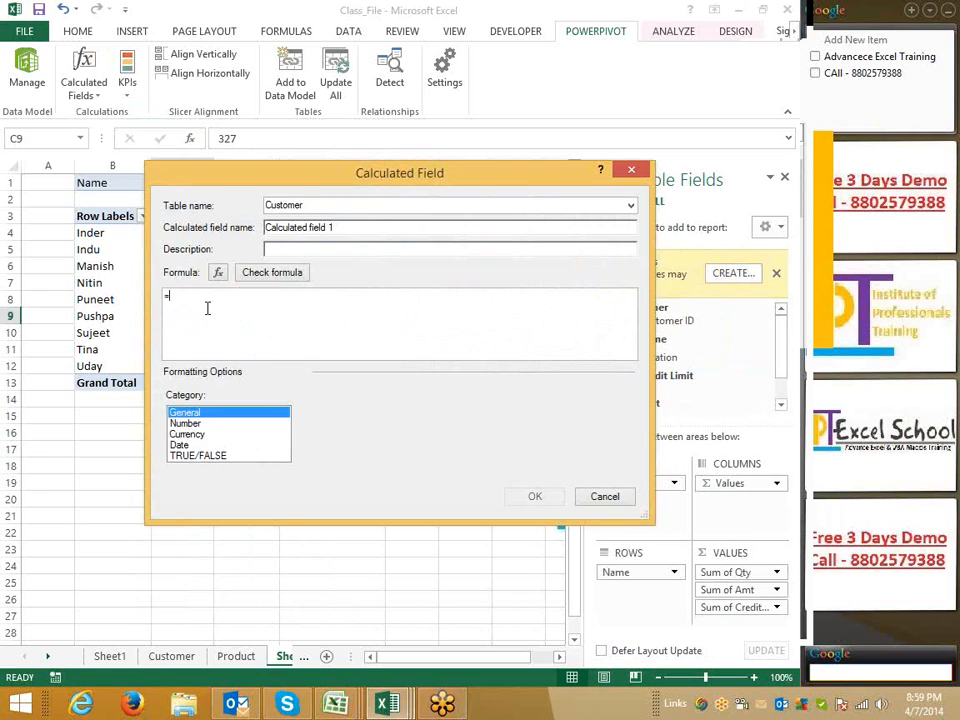
text(sa)
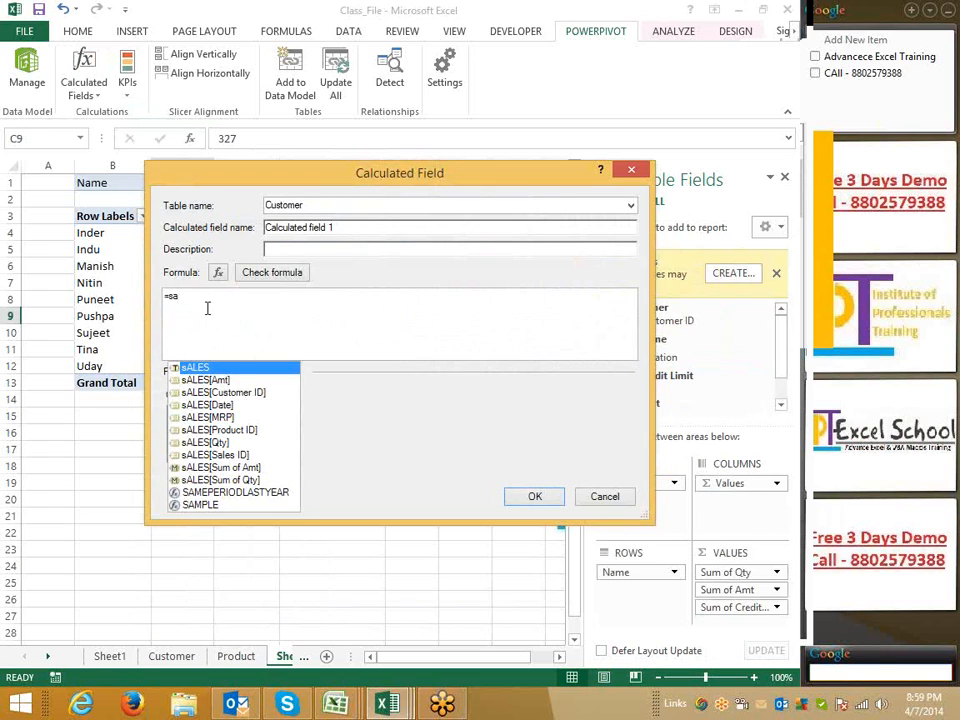
key(Down)
key(Down)
key(Down)
key(Down)
key(Down)
key(Down)
key(Down)
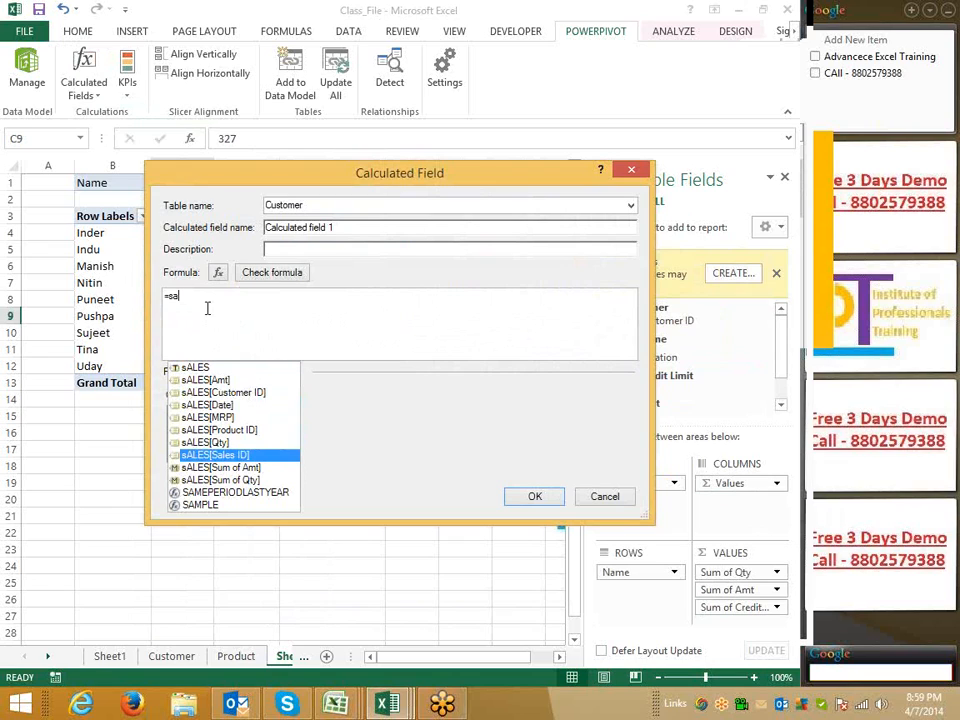
key(Down)
key(Tab)
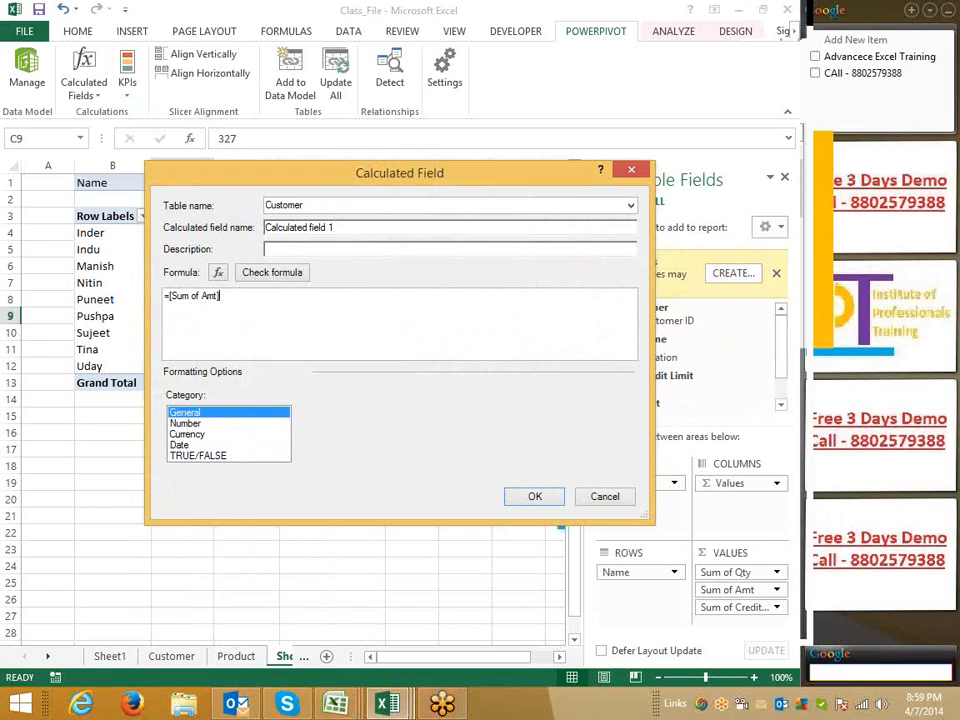
Complete the formula as =[Sum of Amt]-[Sum of Credit Limit] from the suggestions, check it and add the calculated field
text(-s)
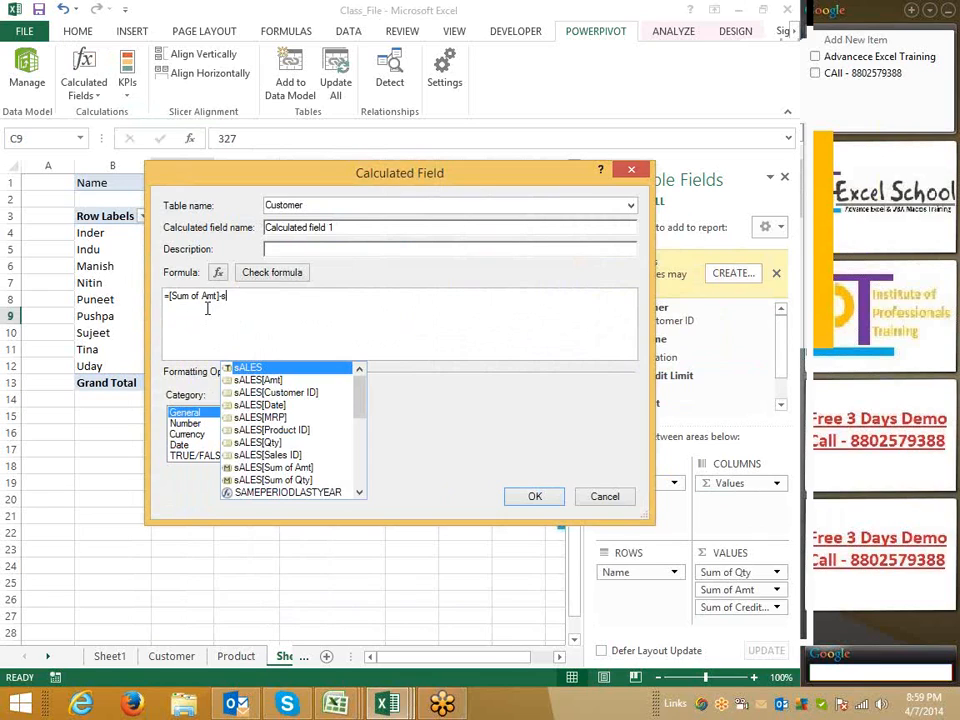
key(Down)
key(Down)
key(Down)
key(Down)
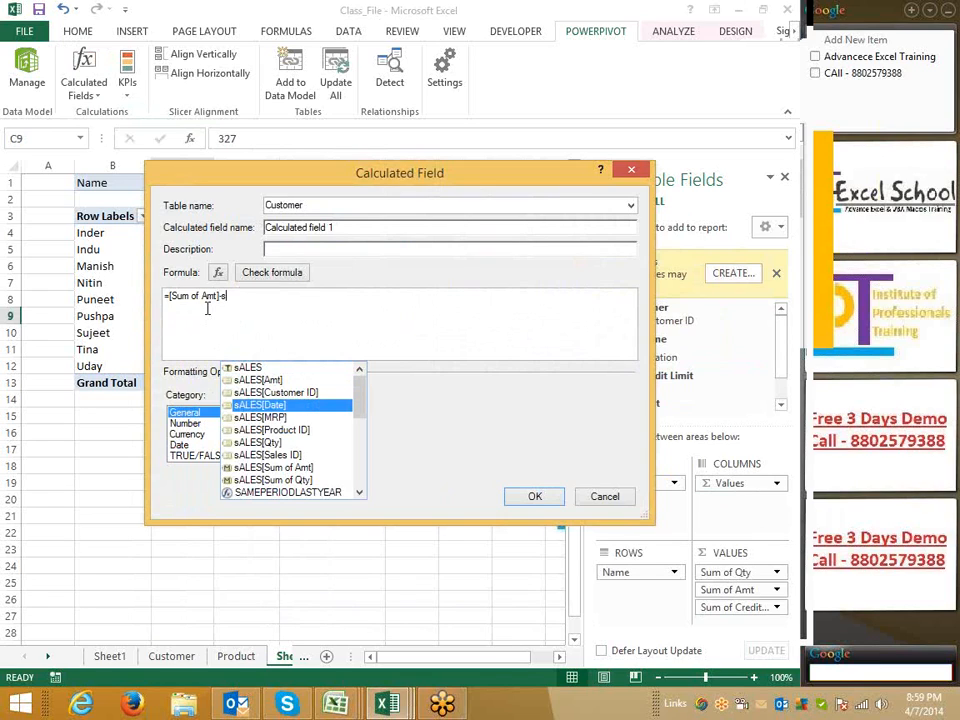
key(Down)
key(Down)
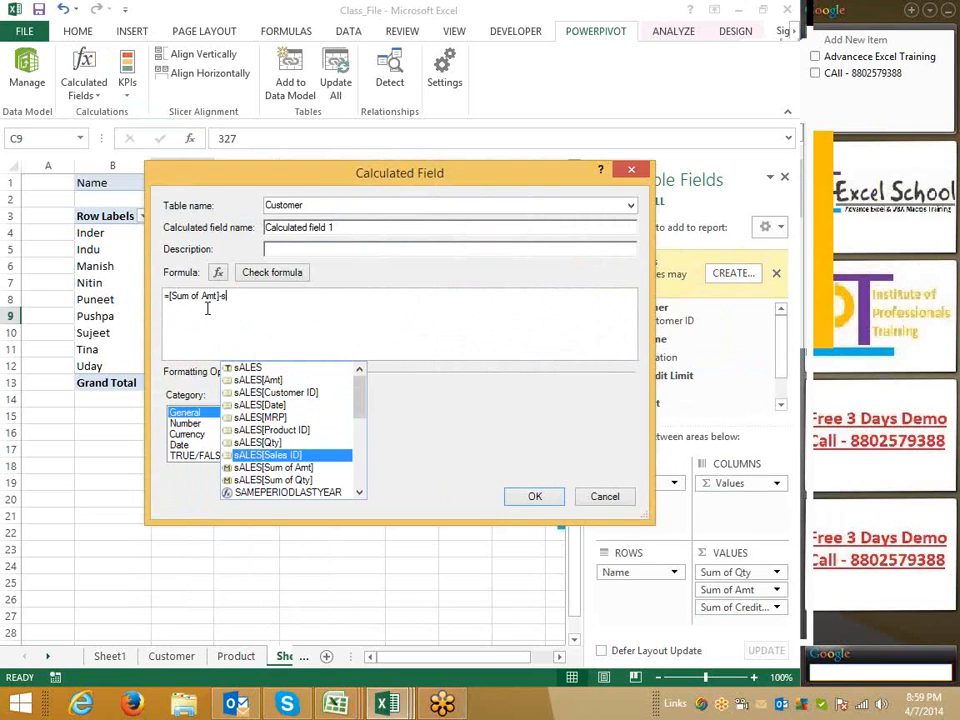
key(BackSpace)
text(sal)
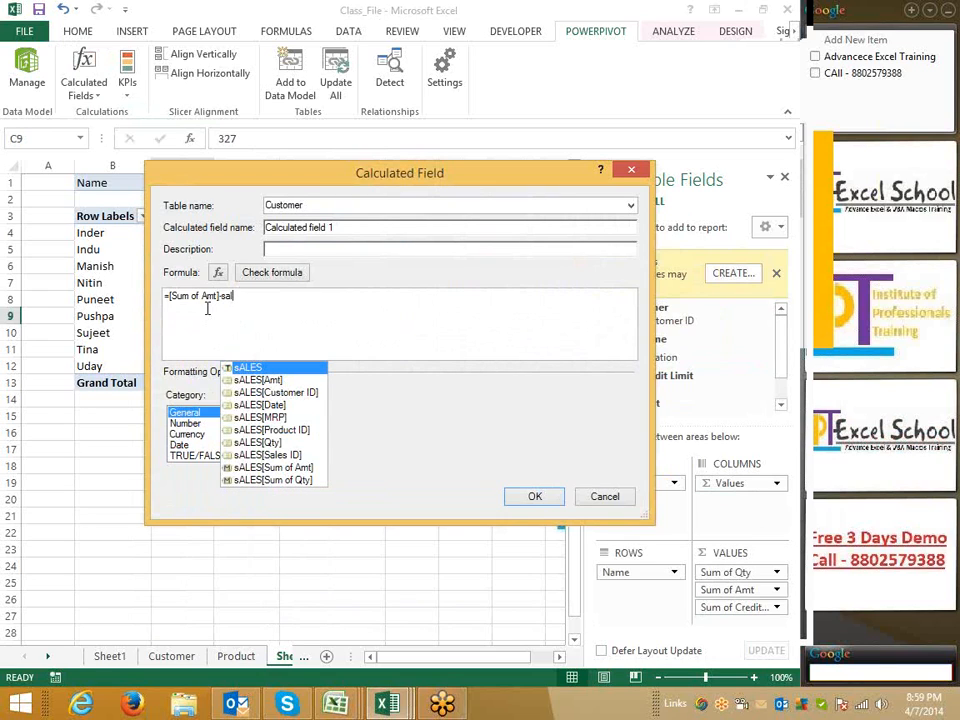
key(BackSpace)
key(BackSpace)
key(BackSpace)
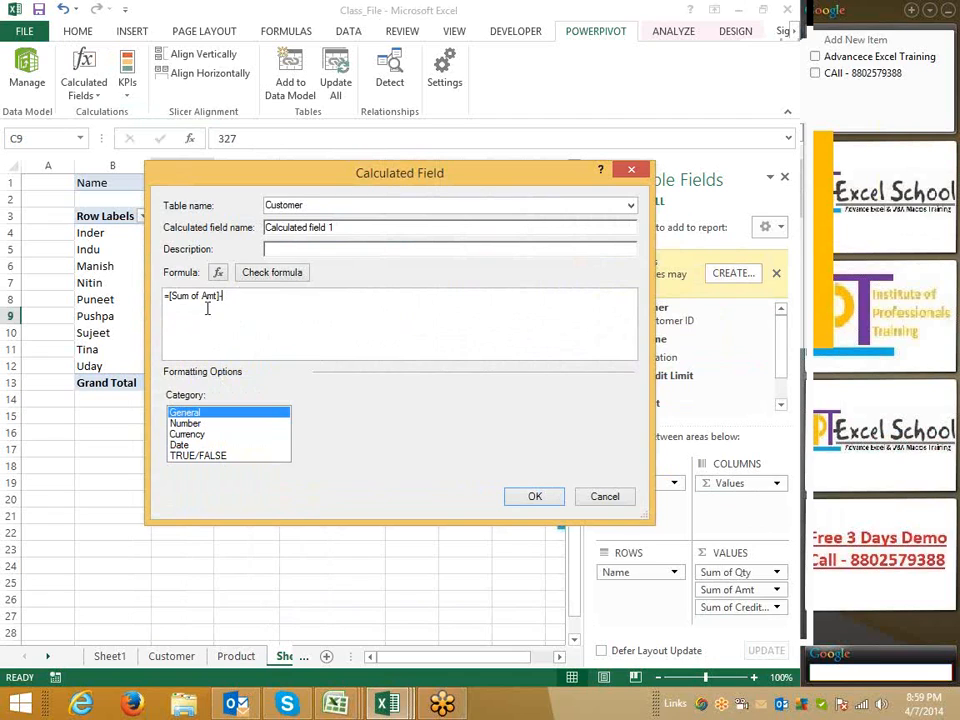
text(cu)
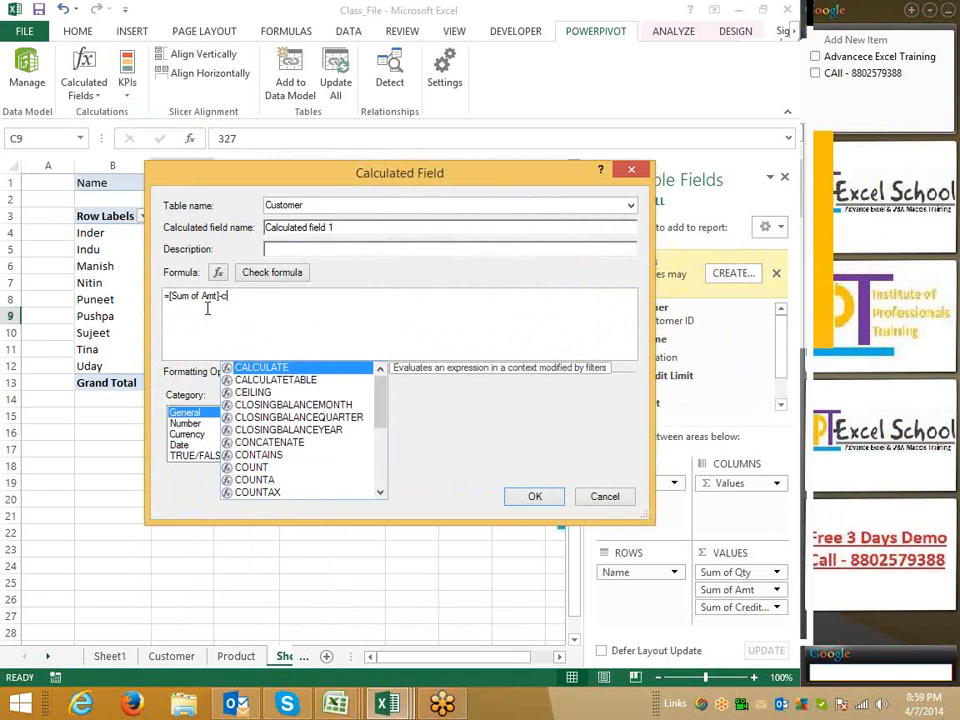
key(Down)
key(Down)
key(Down)
key(Down)
key(Down)
key(Down)
key(Down)
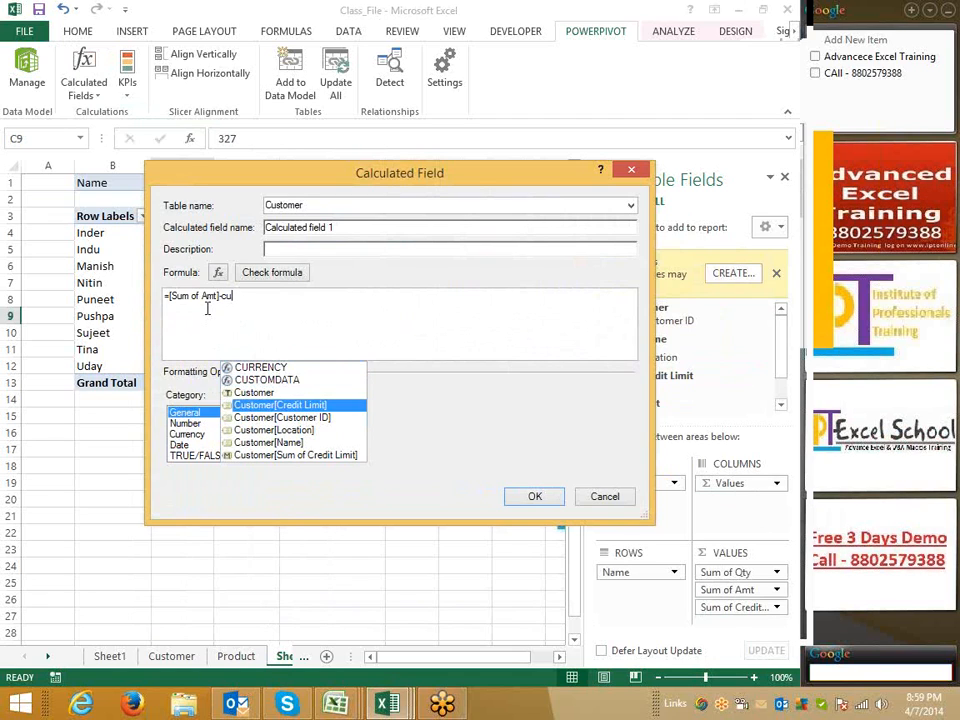
key(Tab)
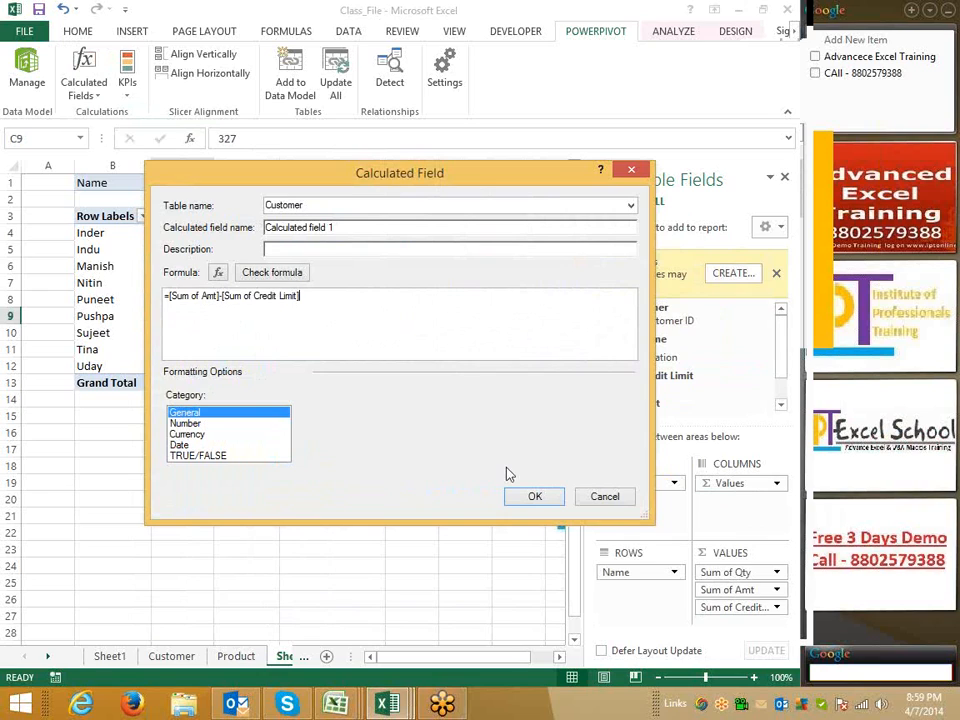
click(265, 278)
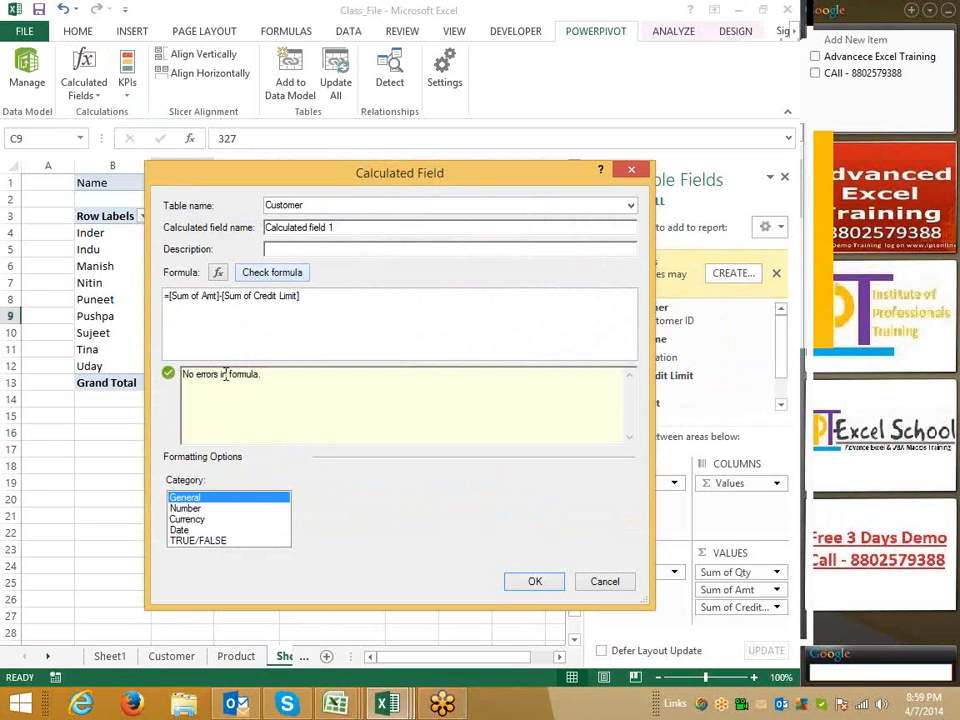
click(537, 582)
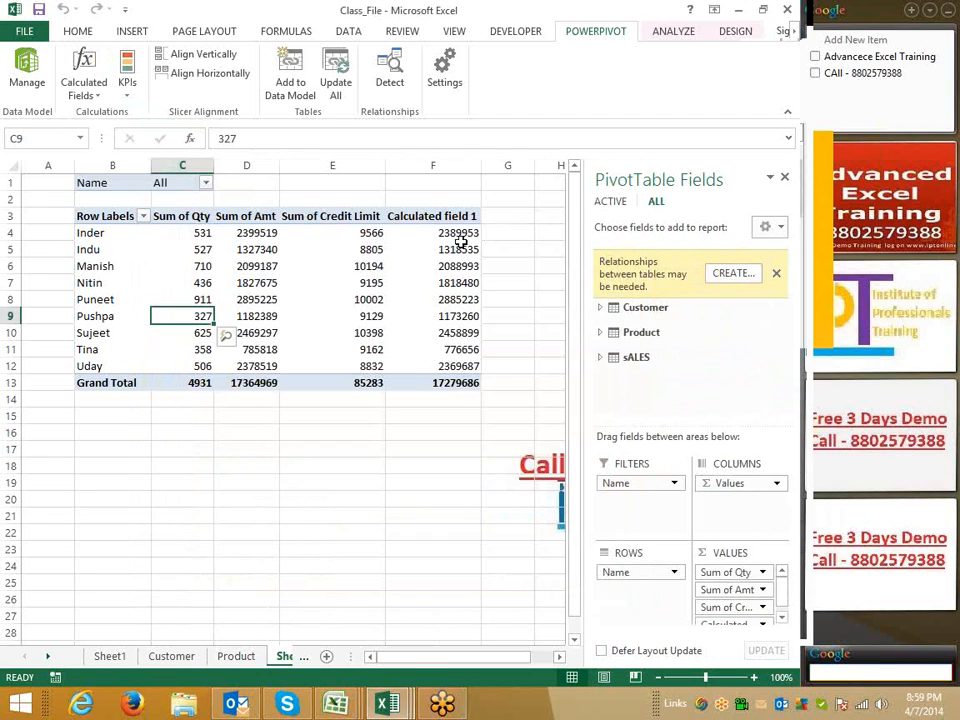
Select the calculated field's values for customers Indu through Tina
drag(456, 249, 458, 349)
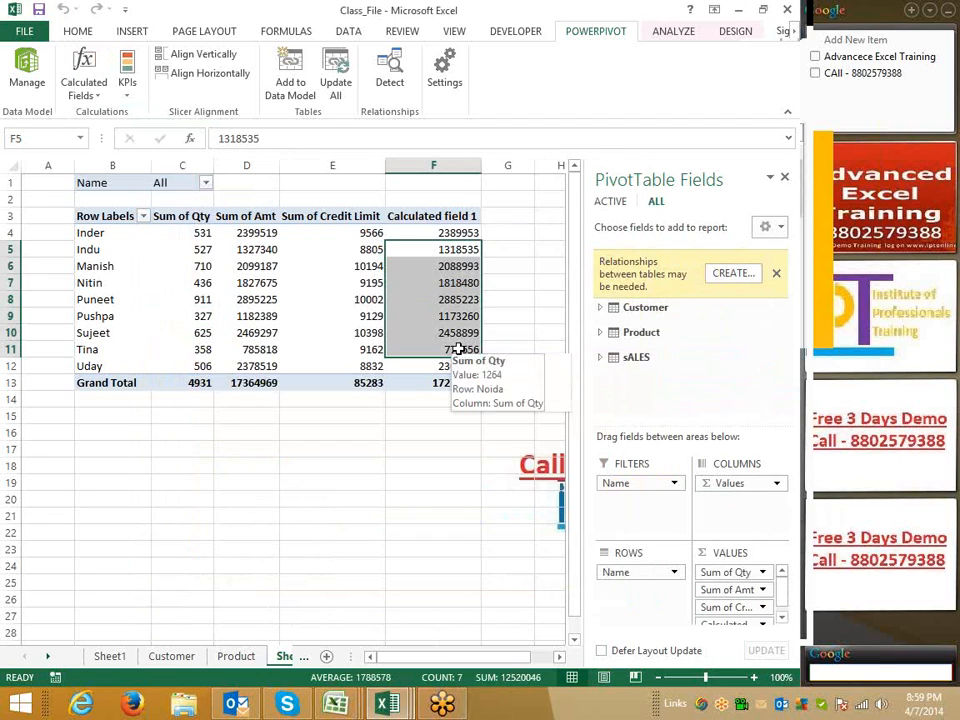
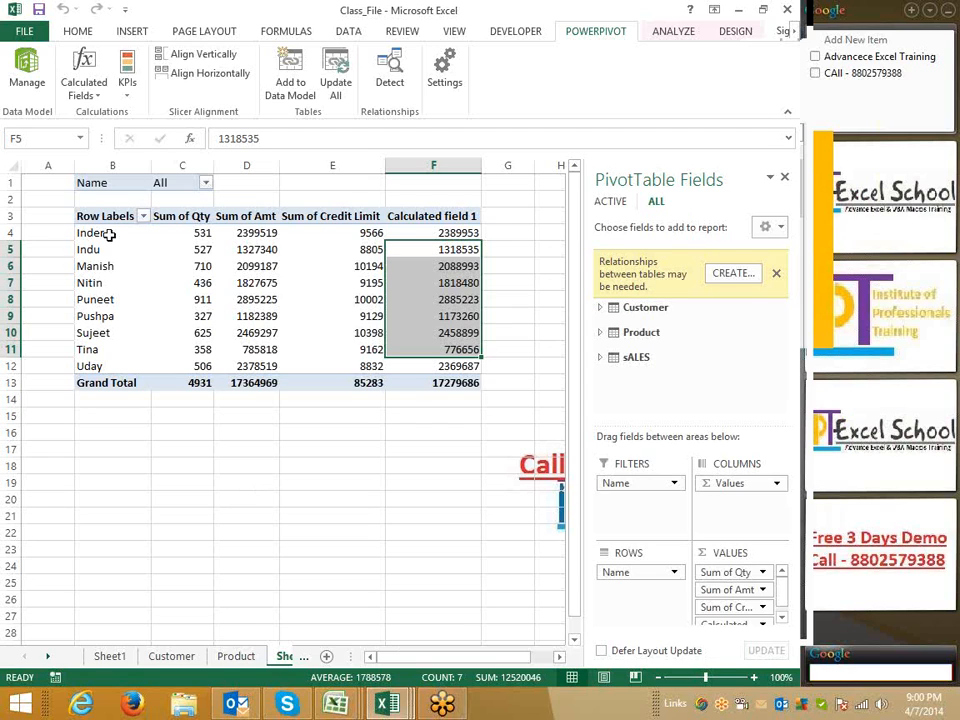
click(86, 35)
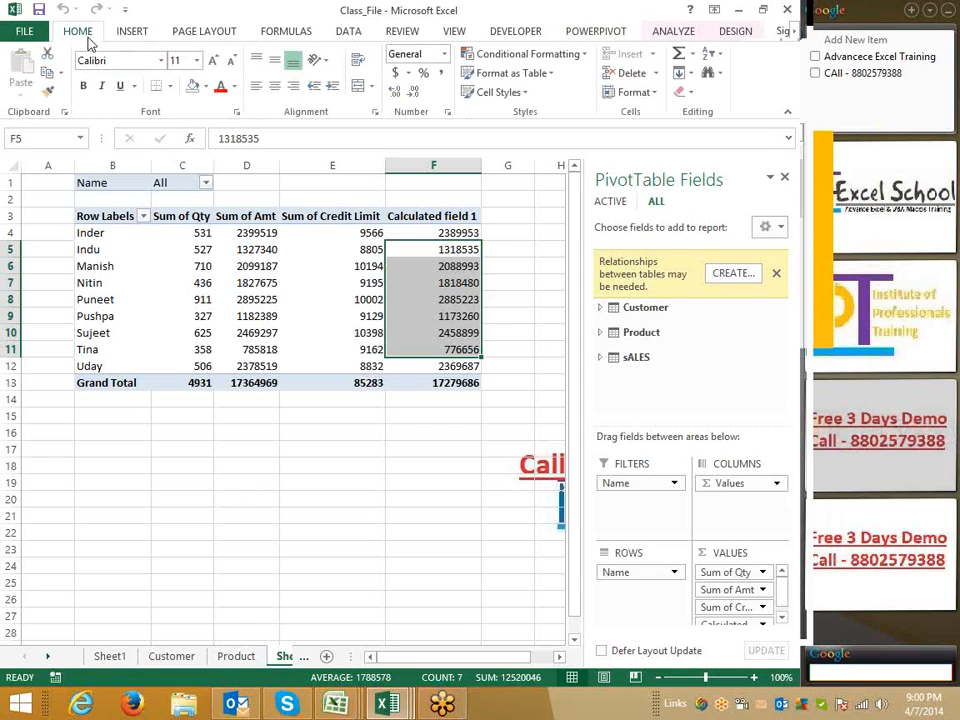
click(139, 30)
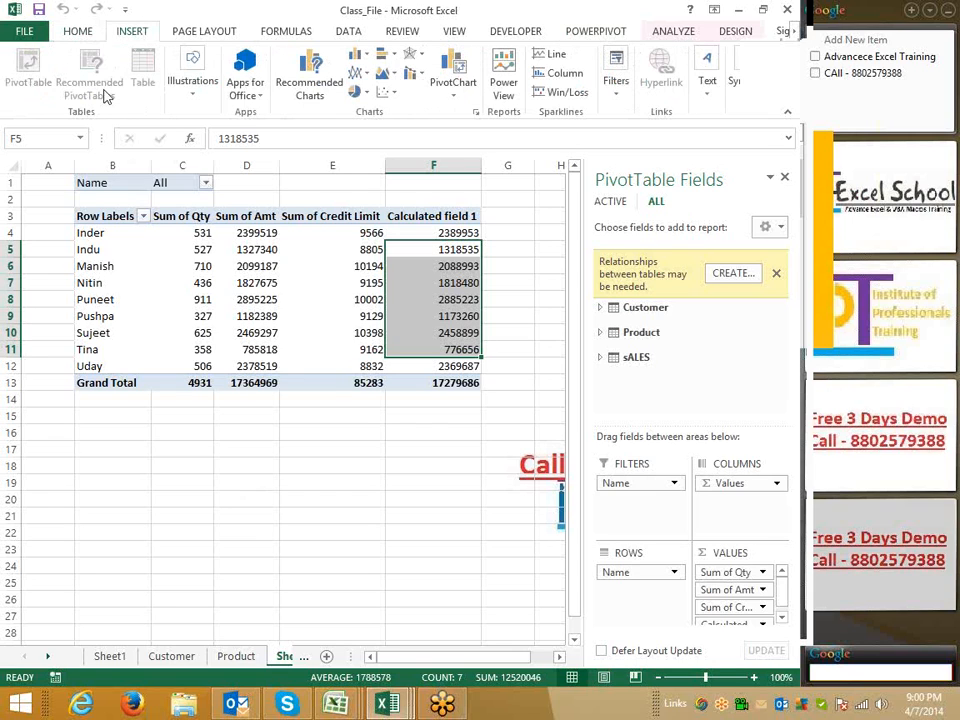
click(250, 100)
click(185, 110)
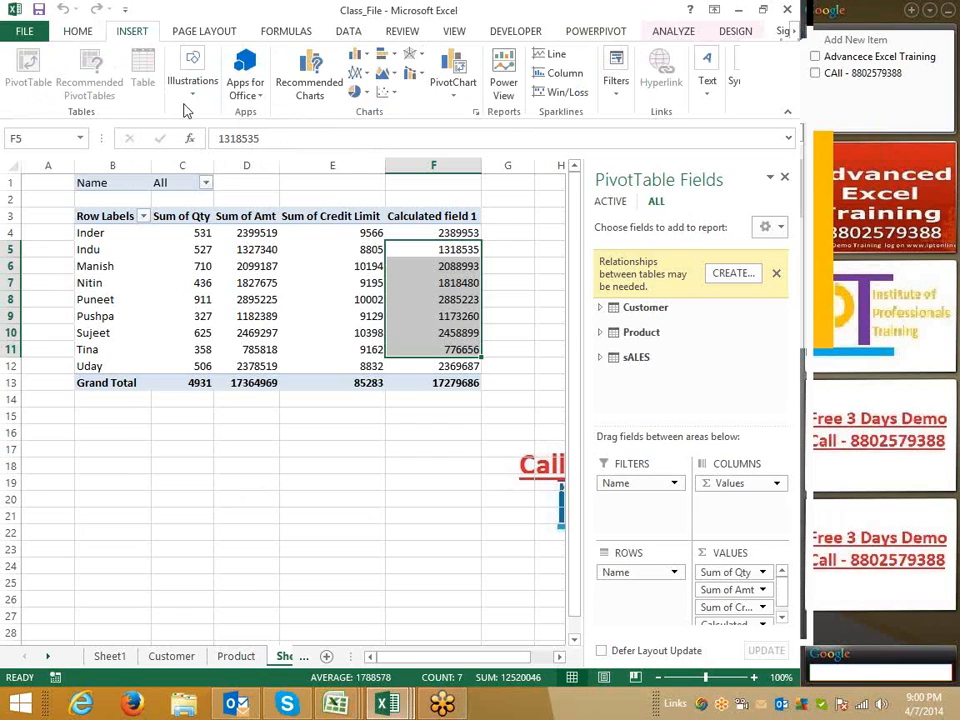
click(191, 100)
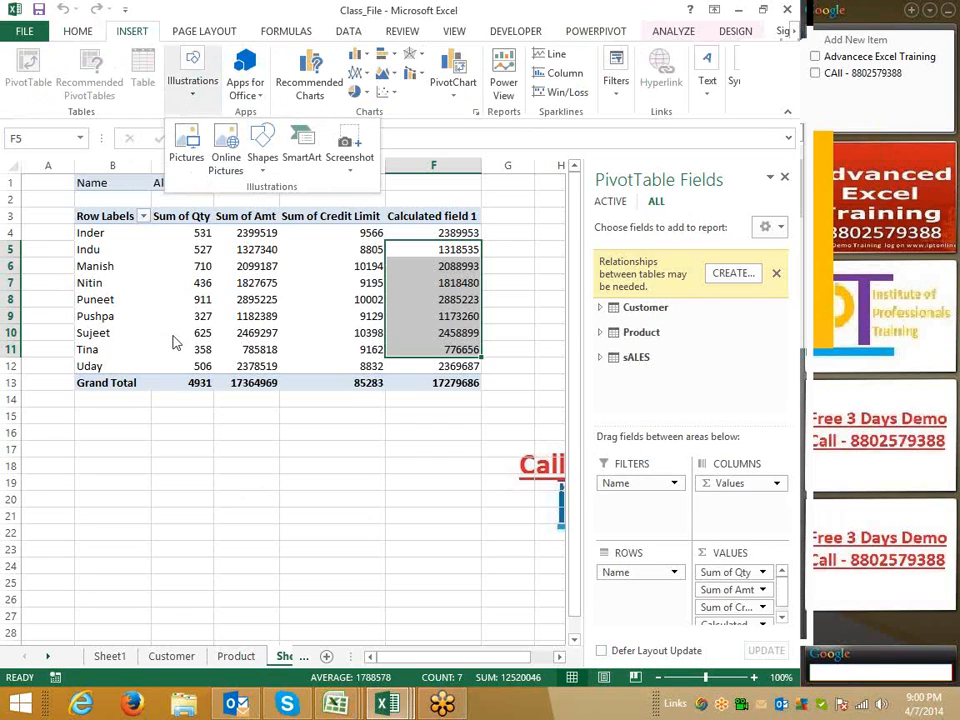
Switch to the Class_File1 workbook window
click(194, 454)
click(337, 703)
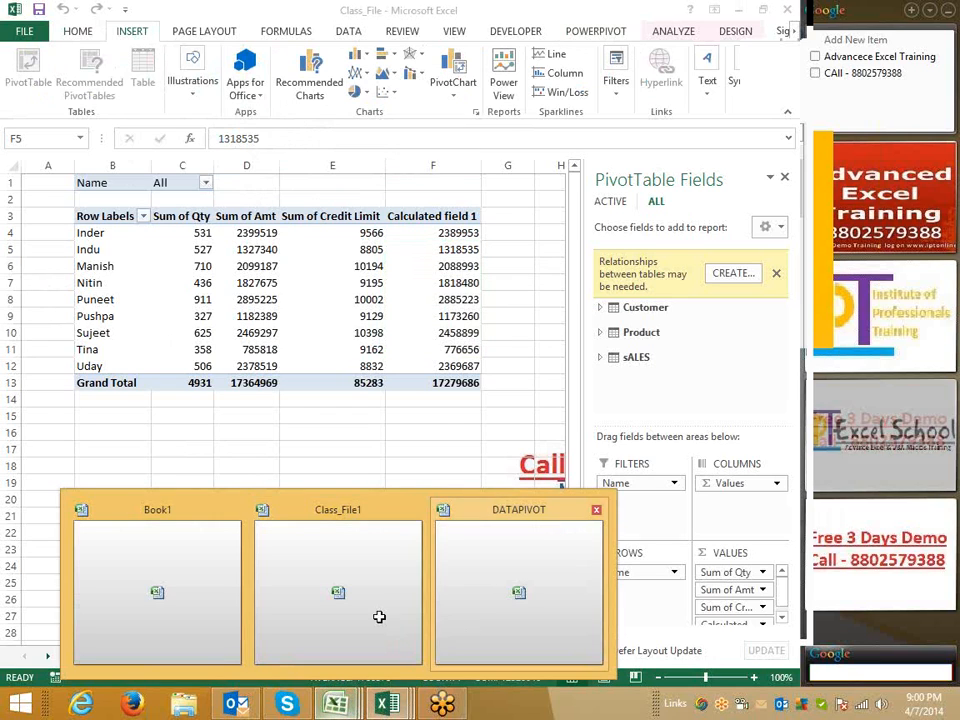
click(371, 636)
click(141, 270)
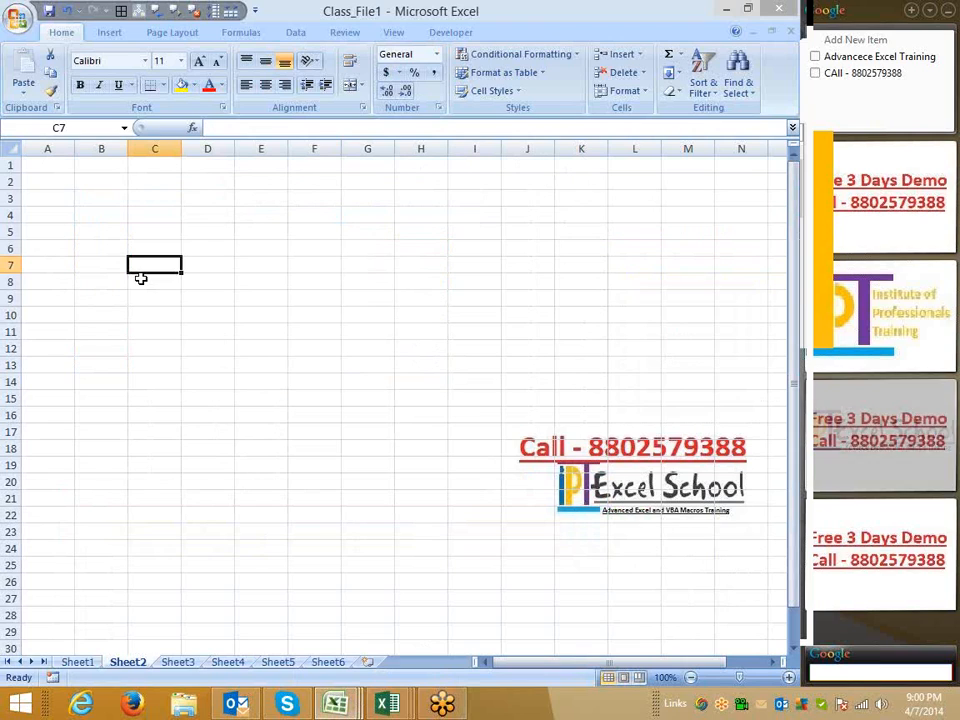
click(110, 33)
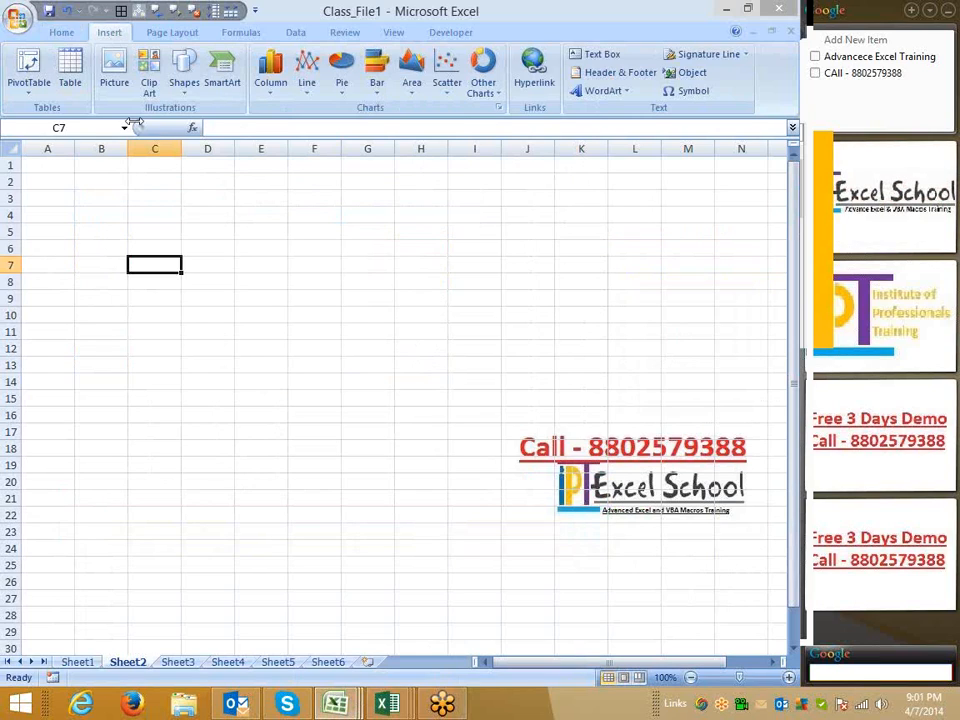
click(330, 199)
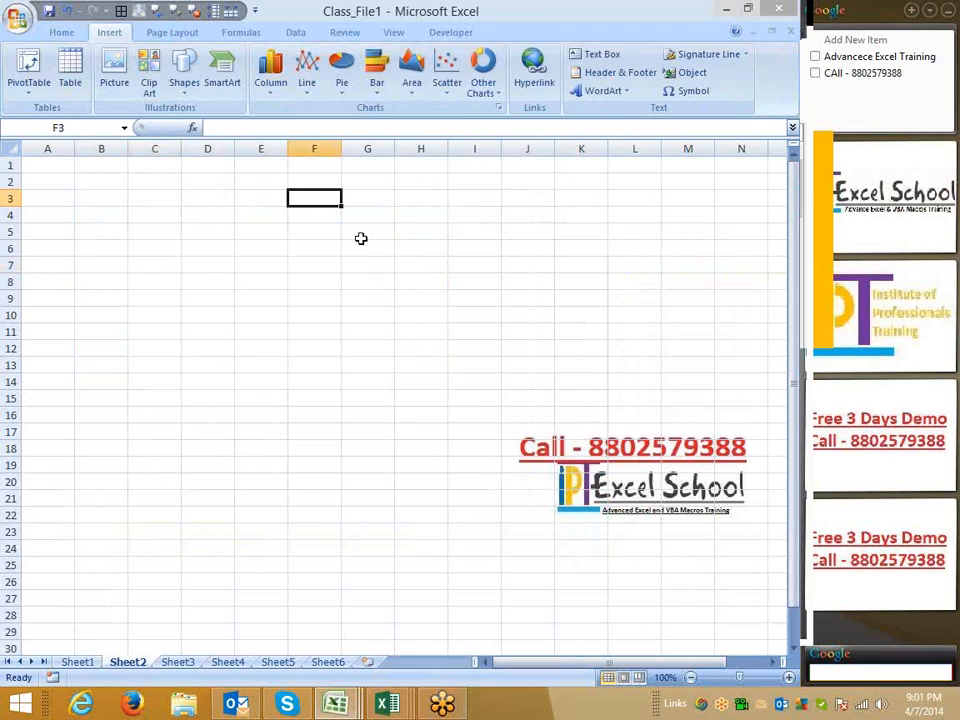
click(443, 279)
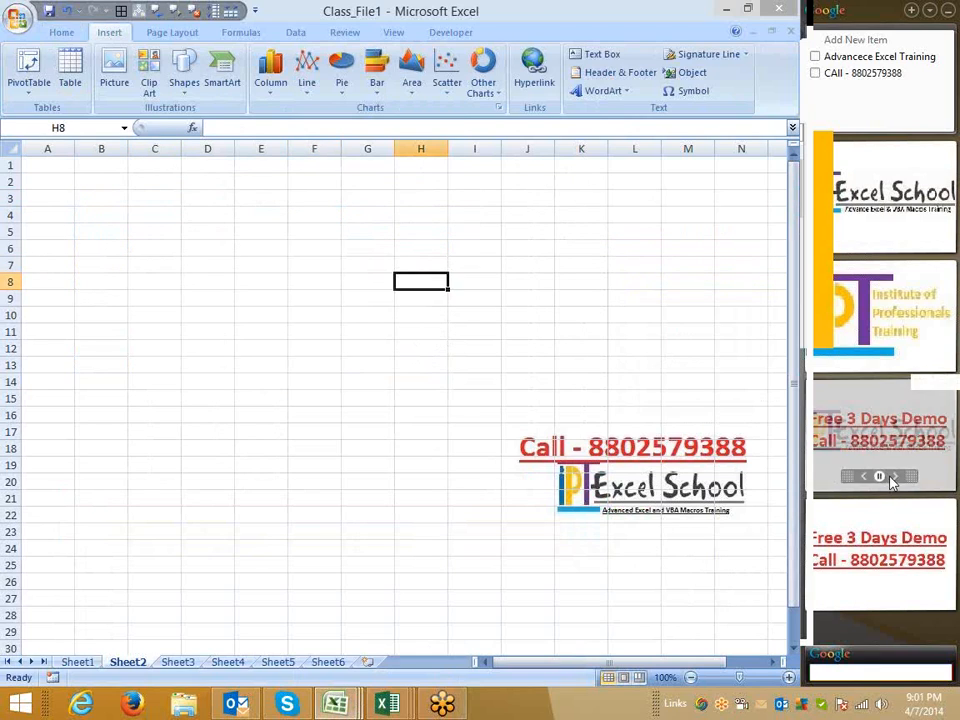
click(894, 478)
click(864, 478)
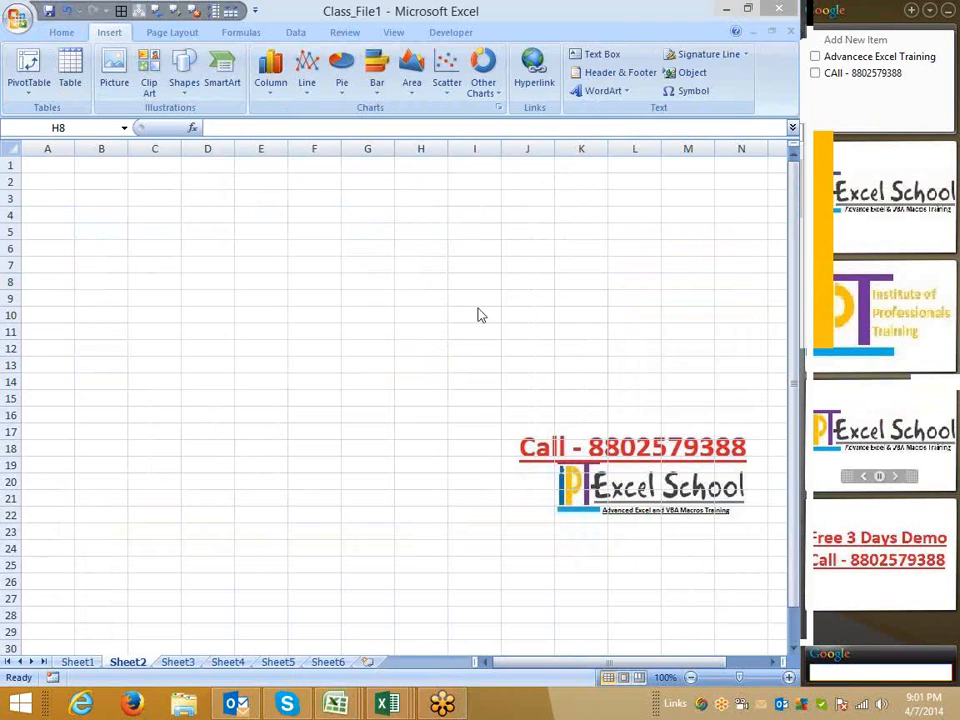
click(448, 283)
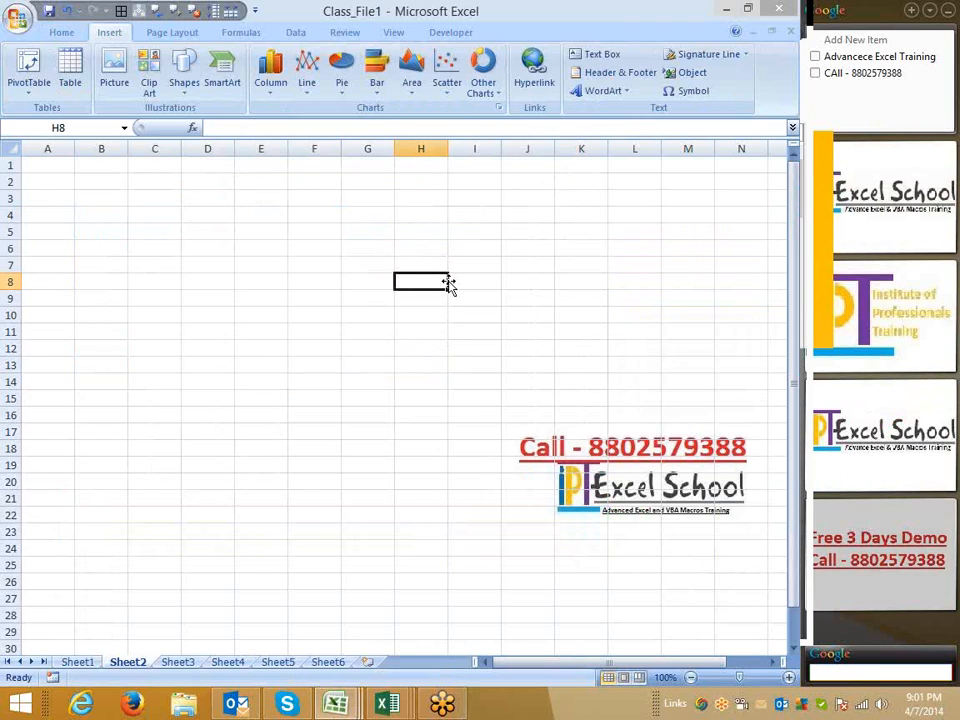
click(251, 233)
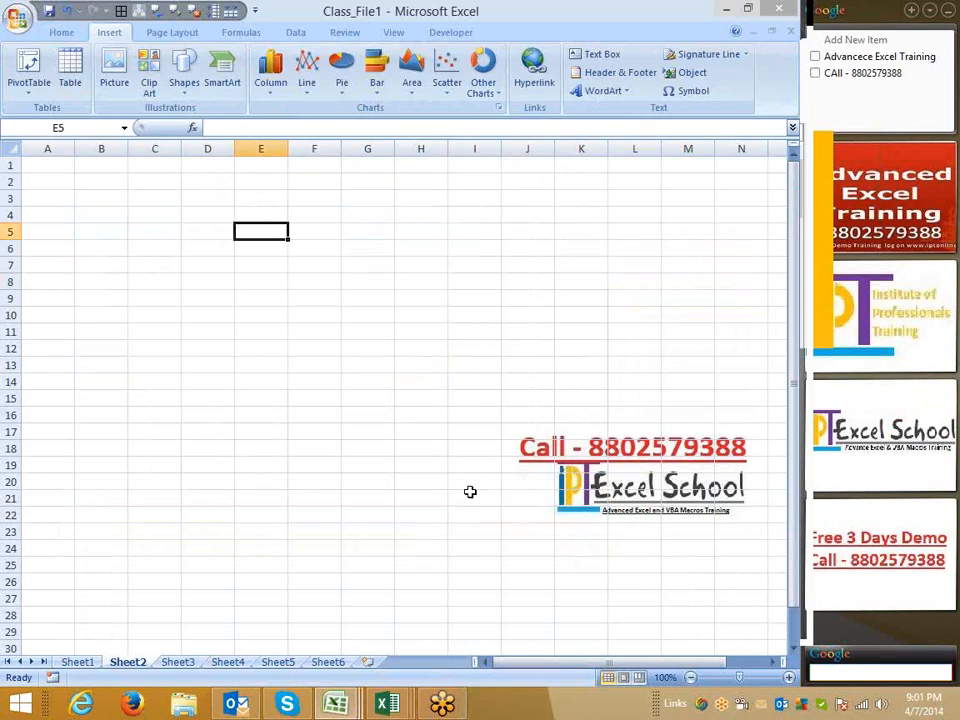
click(880, 480)
click(45, 215)
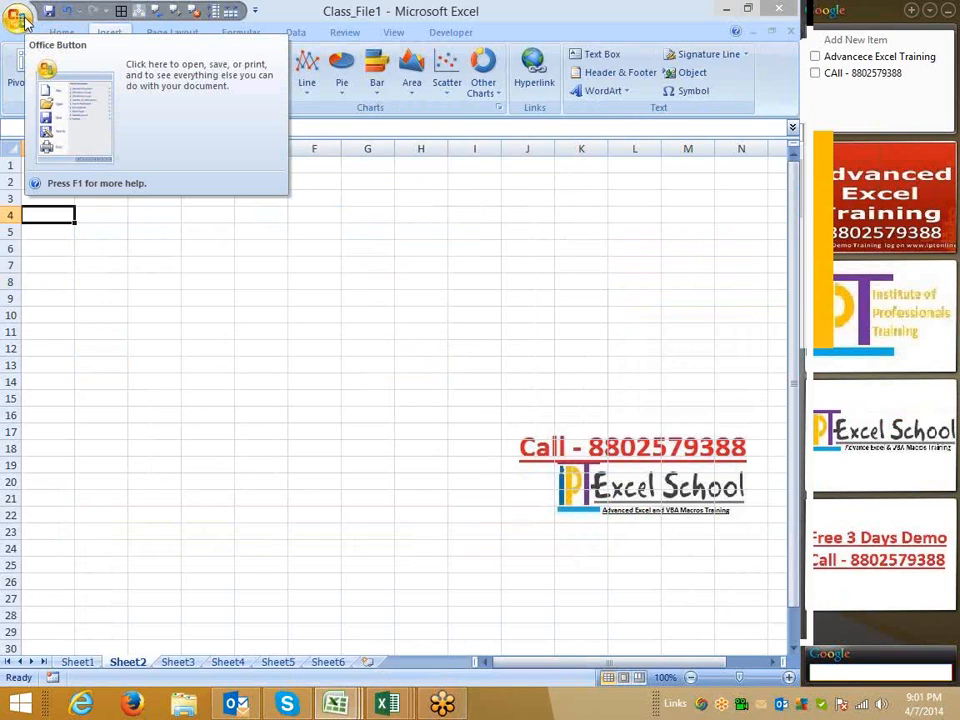
click(416, 349)
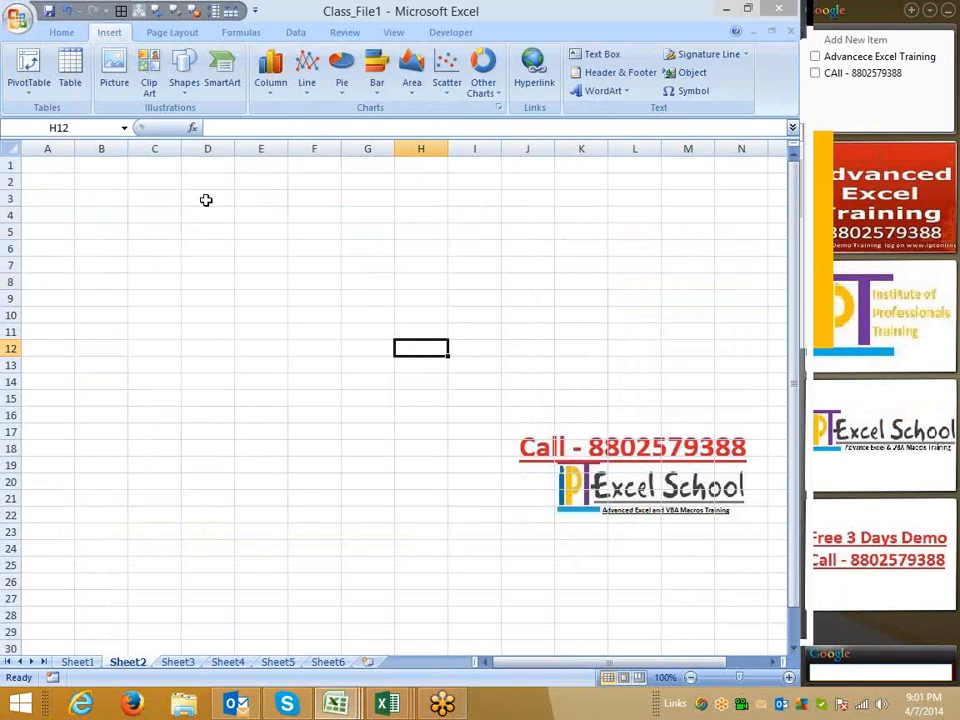
Switch to Firefox and open Google India from the address bar
click(141, 703)
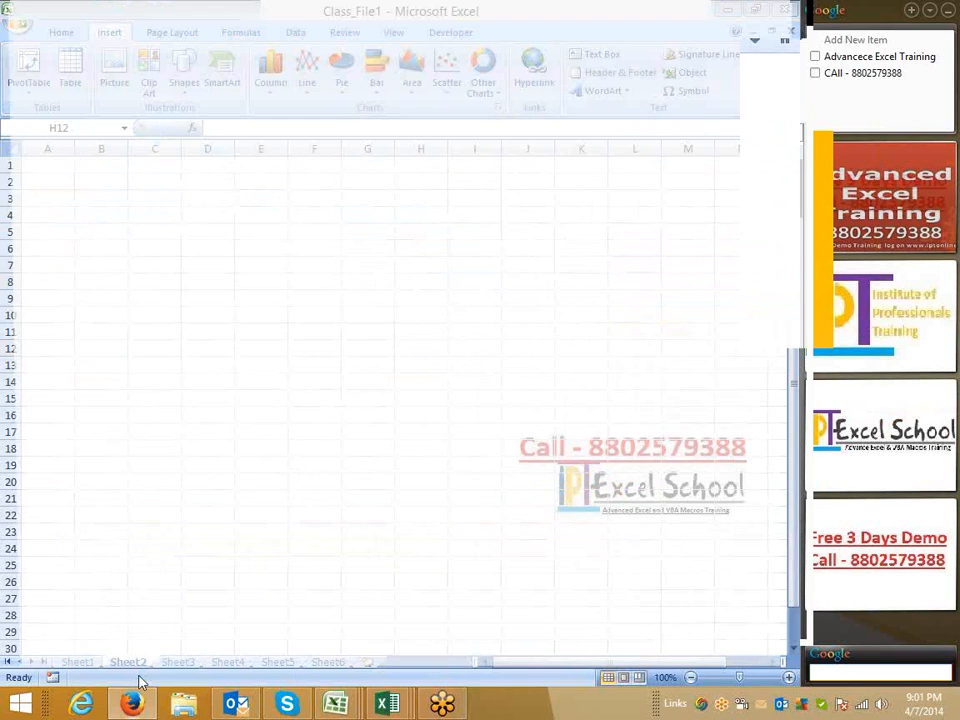
click(148, 38)
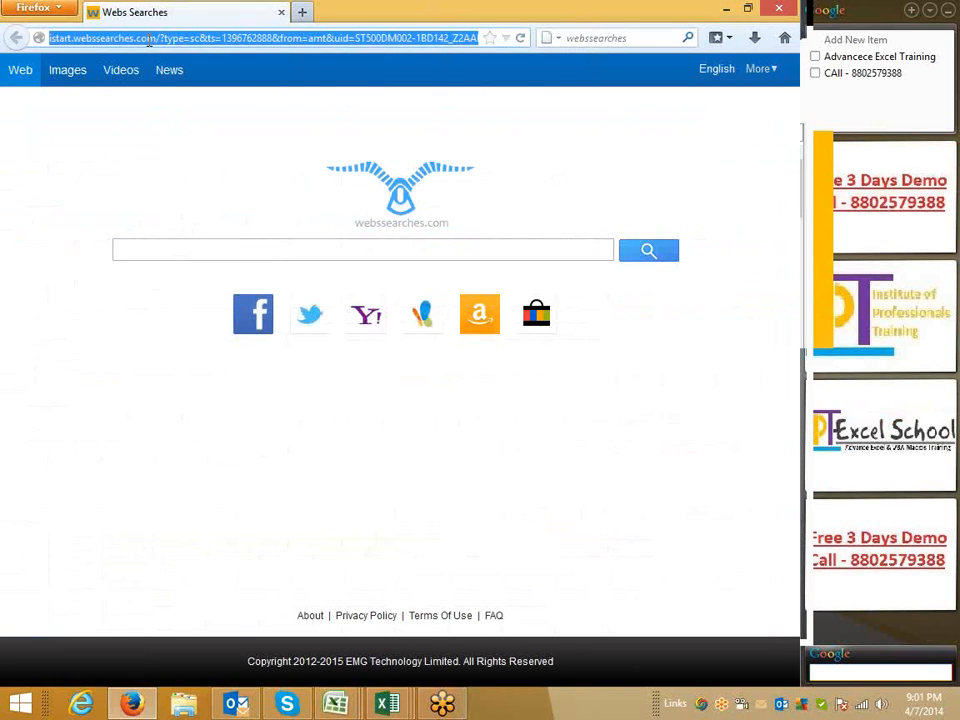
text(google.co.in/)
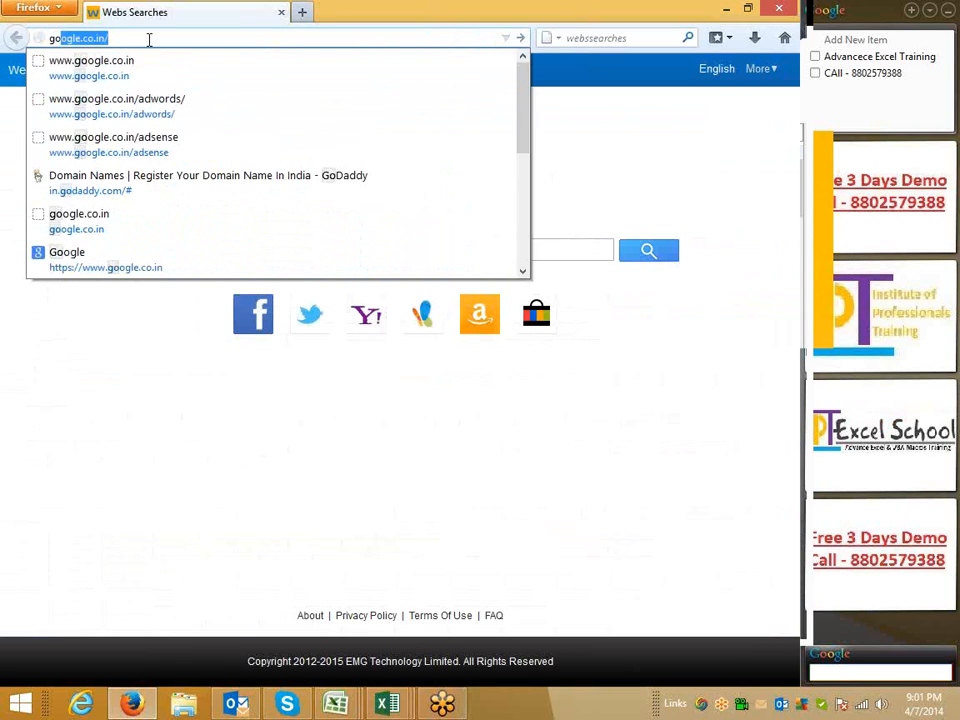
key(Return)
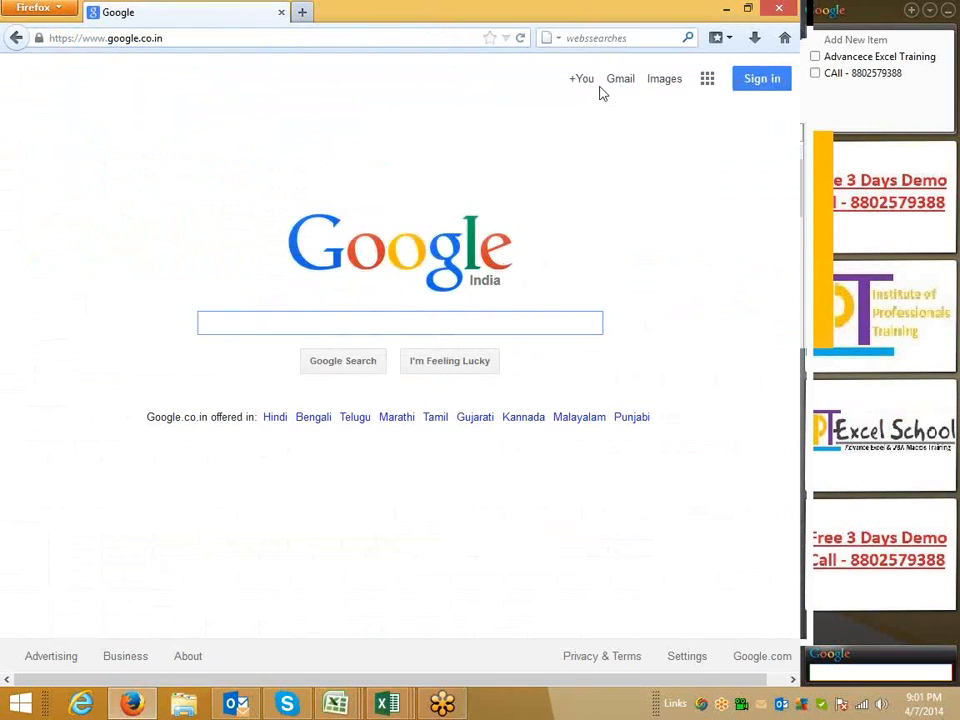
Search Google Images for charts
click(664, 78)
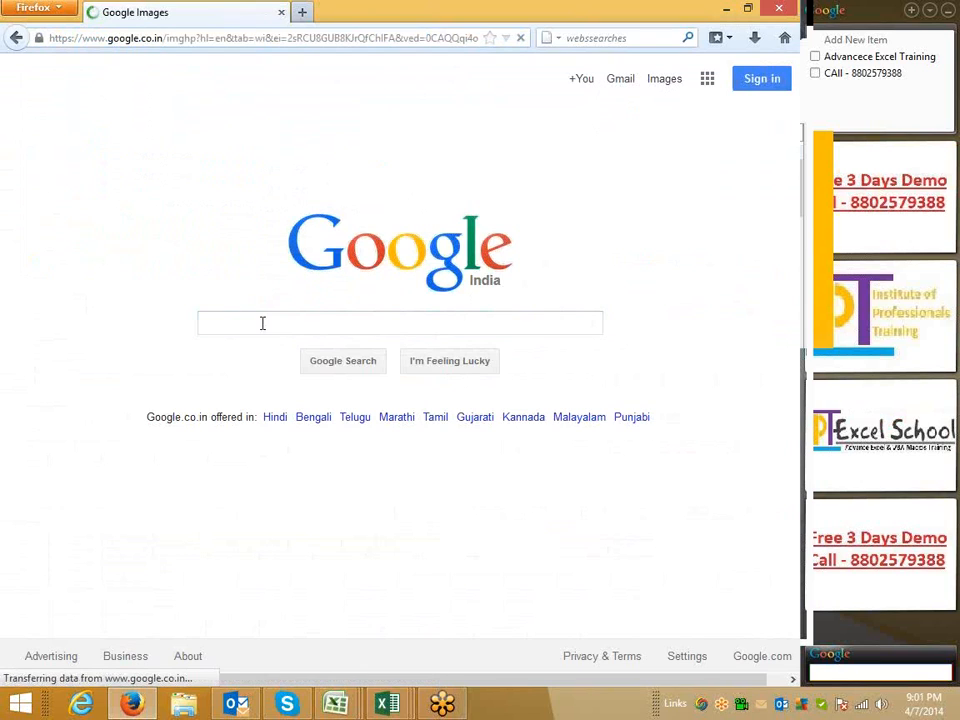
click(259, 323)
text(charts)
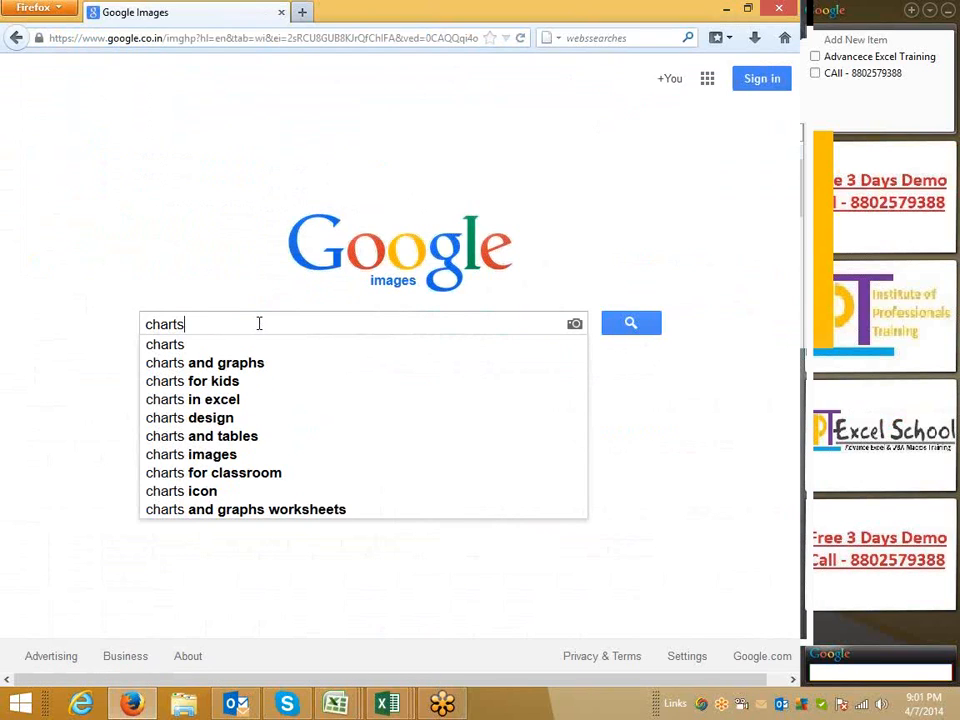
key(Return)
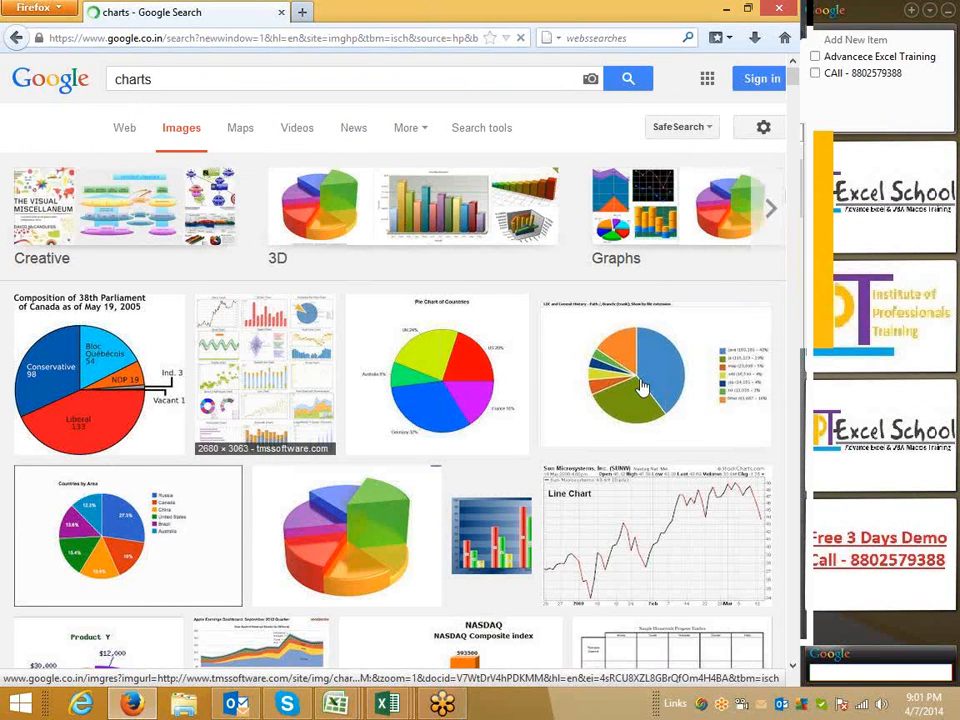
Open the 3D pie chart image result and copy the image
click(864, 237)
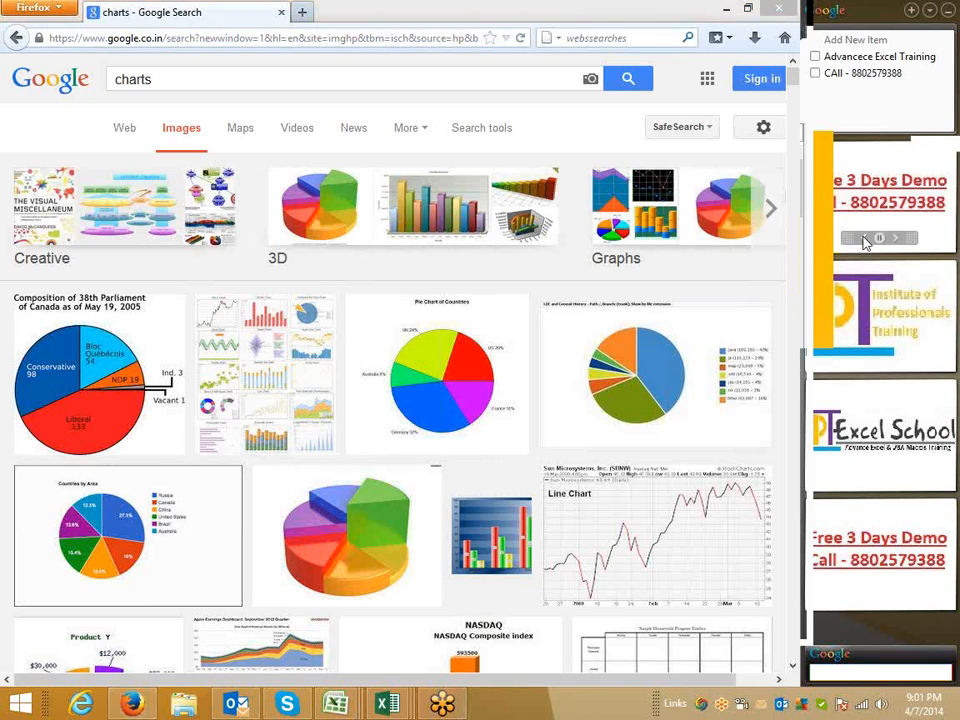
click(864, 237)
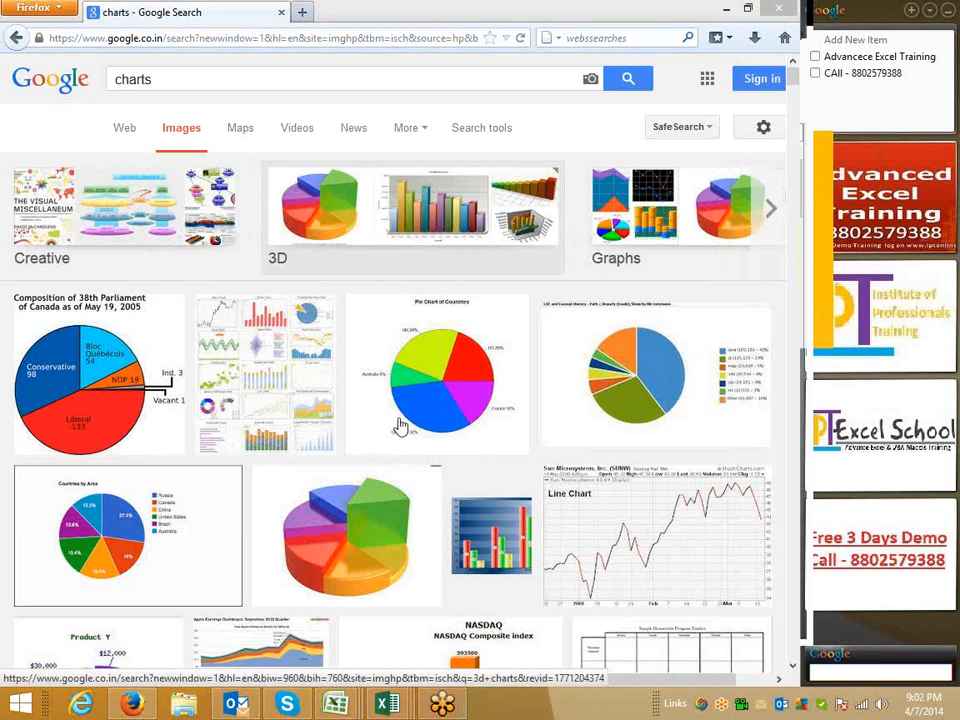
click(358, 521)
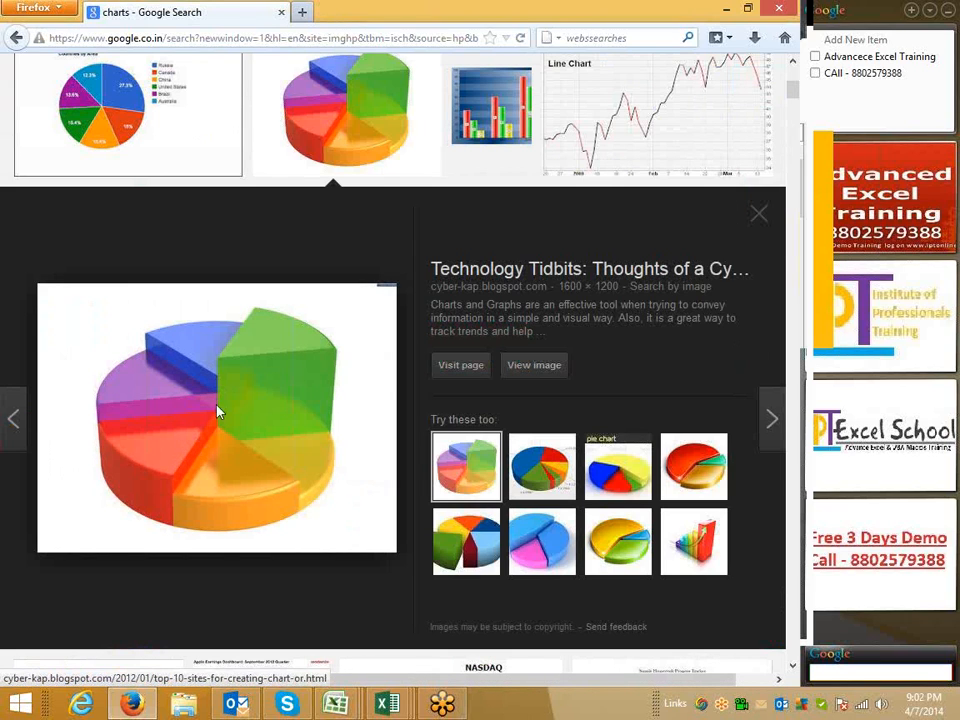
right_click(190, 442)
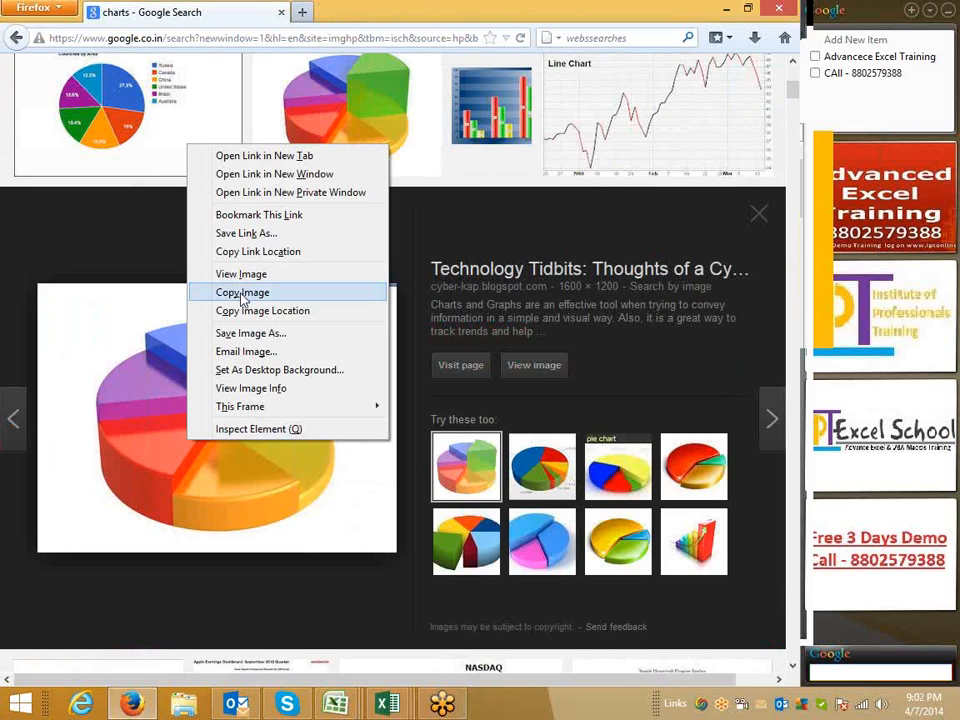
click(243, 292)
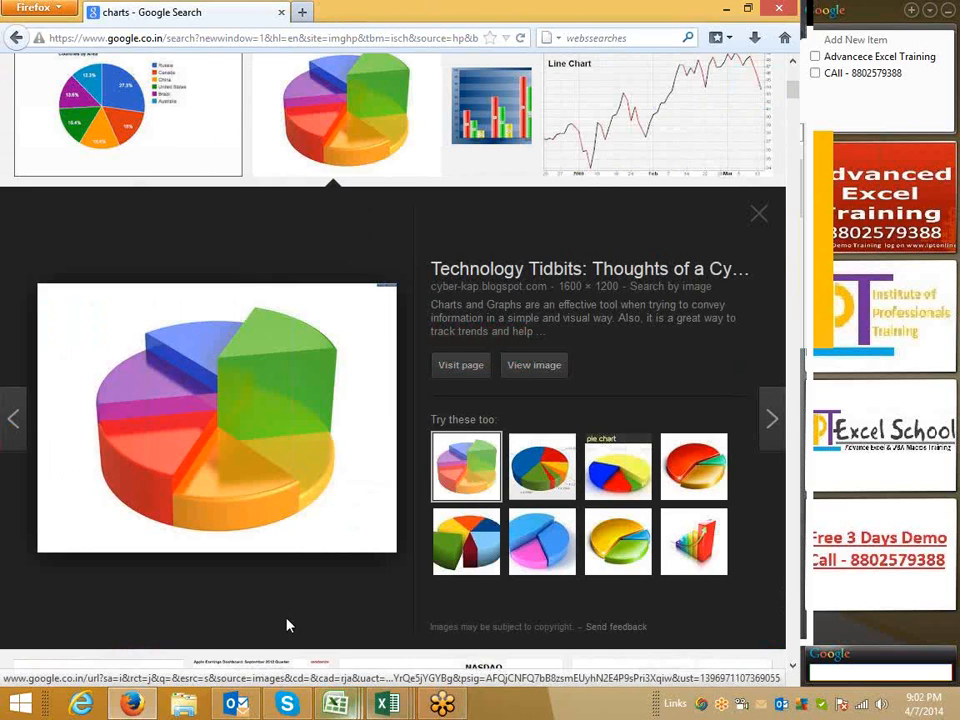
Paste the copied pie chart image onto the Class_File1 sheet near B2, then remove it again
mouse_move(387, 705)
click(358, 617)
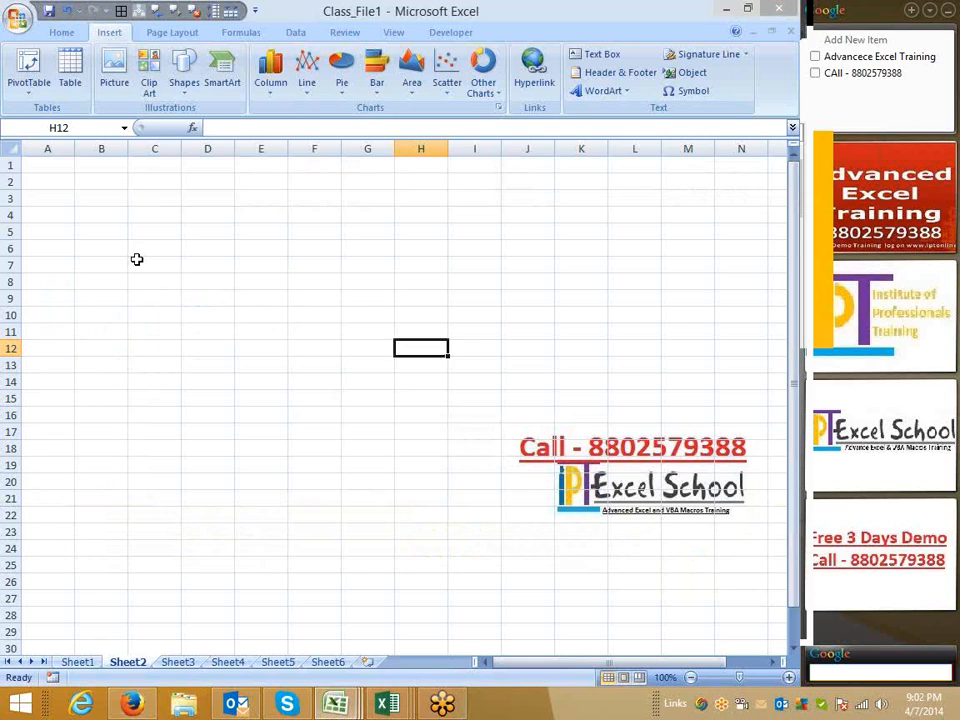
click(92, 186)
key(ctrl+v)
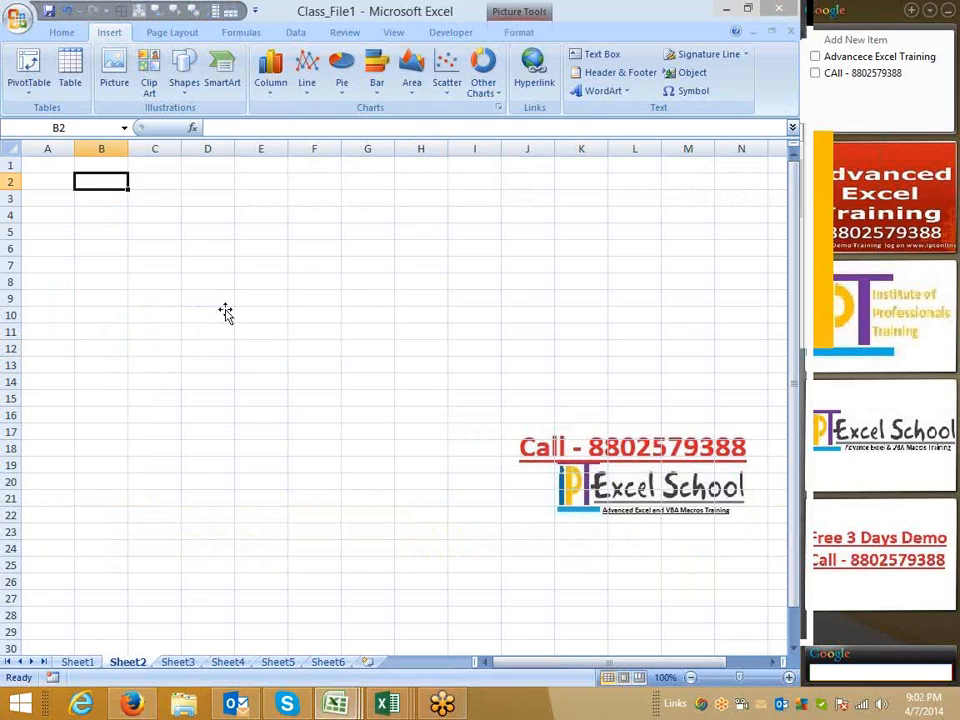
key(Delete)
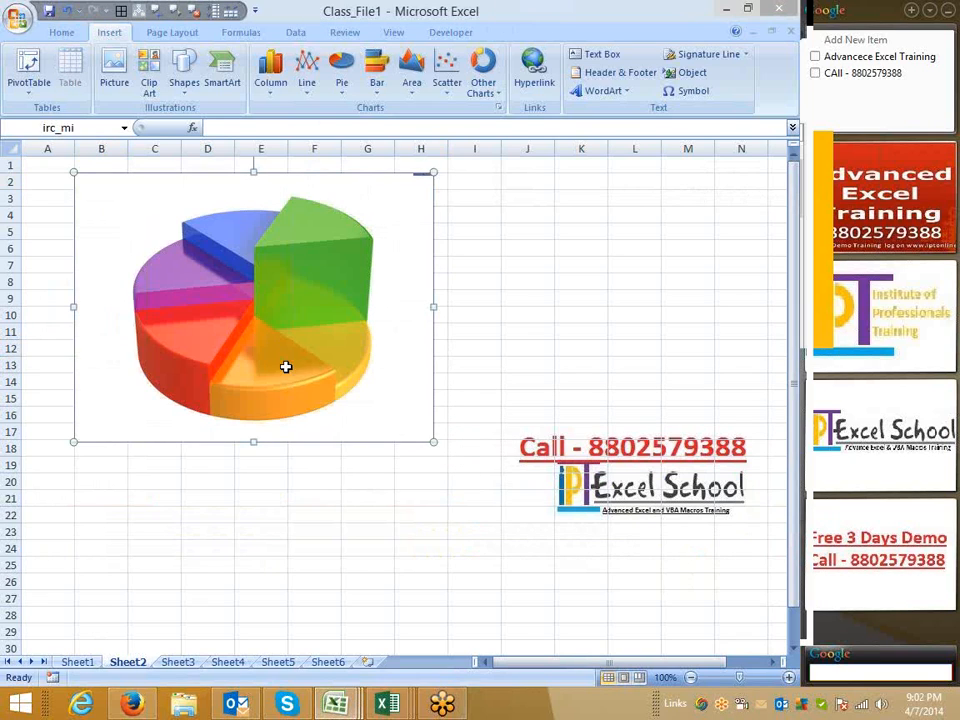
text(e Exce)
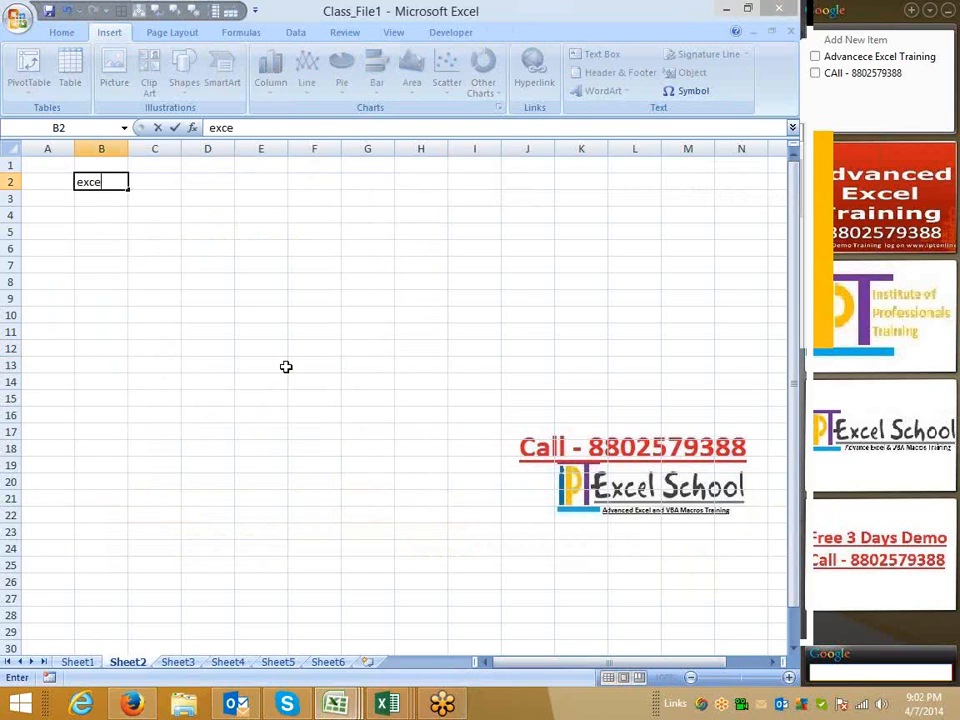
key(Escape)
Open Paint from the Start search, paste the copied pie chart image, and return to Excel
key(super)
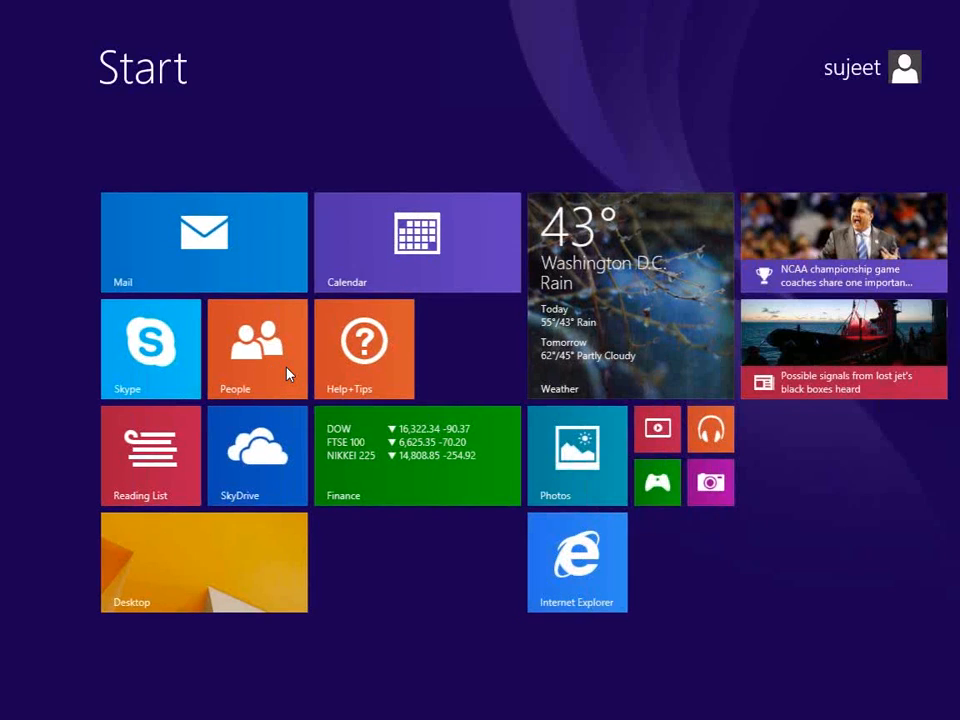
text(paint)
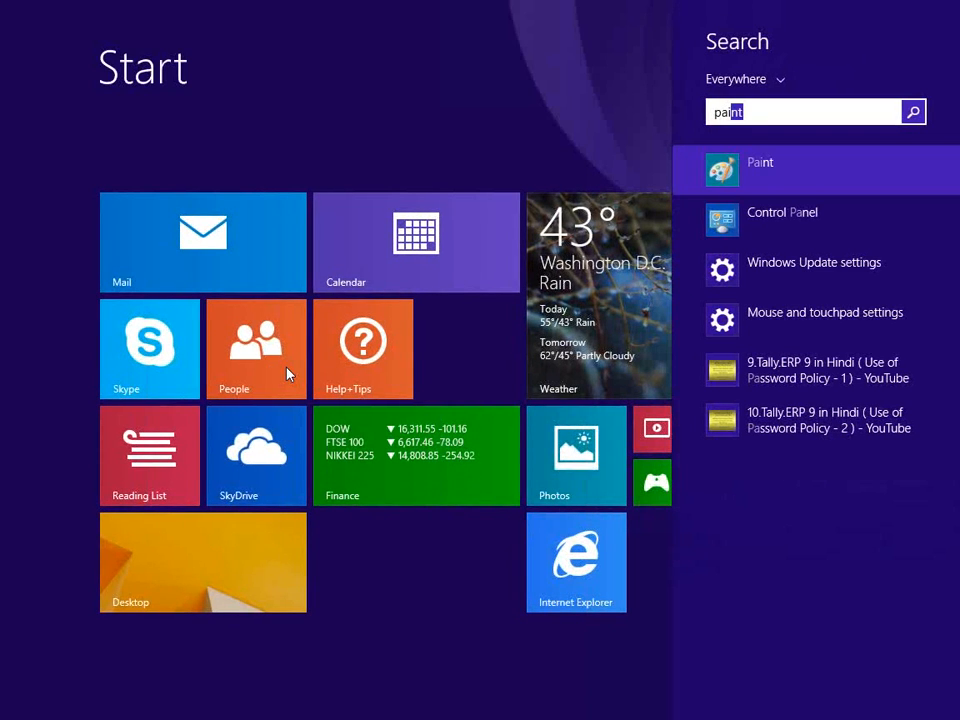
key(Return)
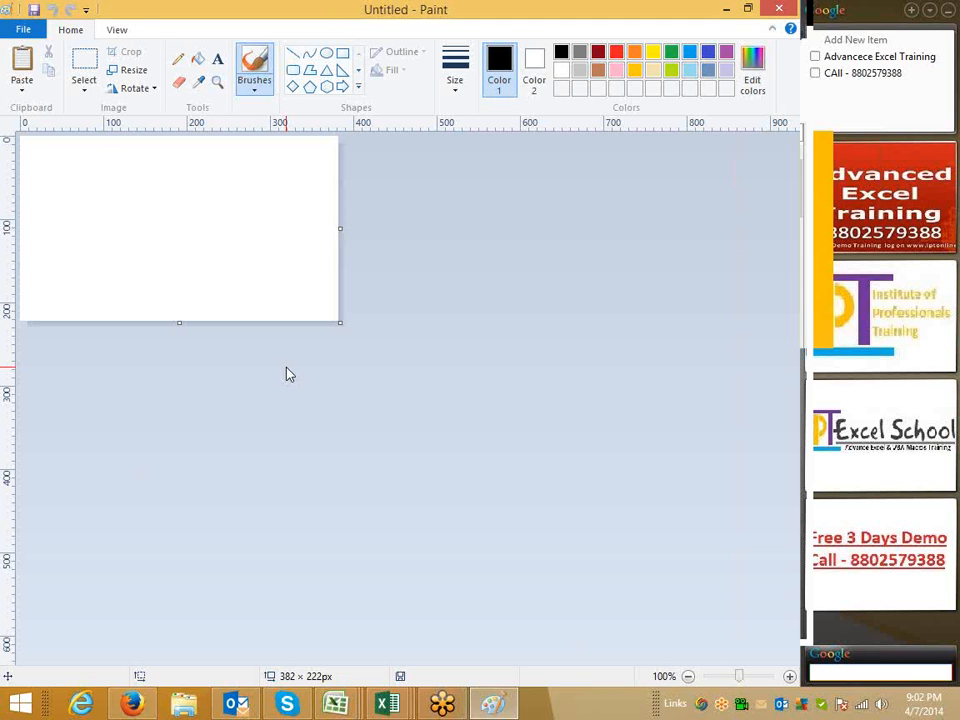
key(ctrl+v)
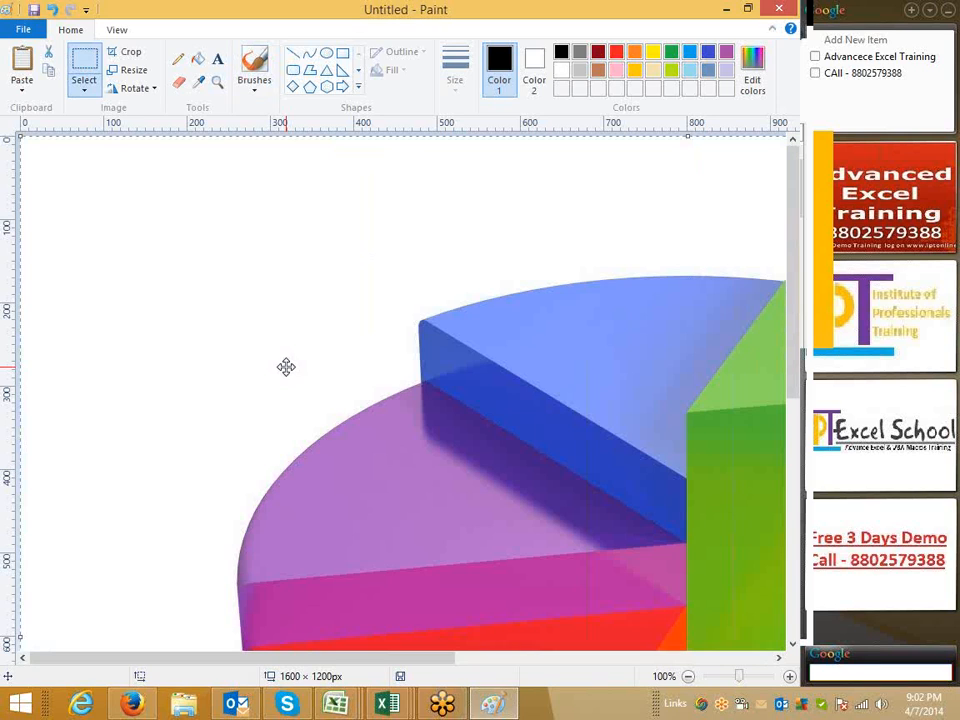
key(alt+Tab)
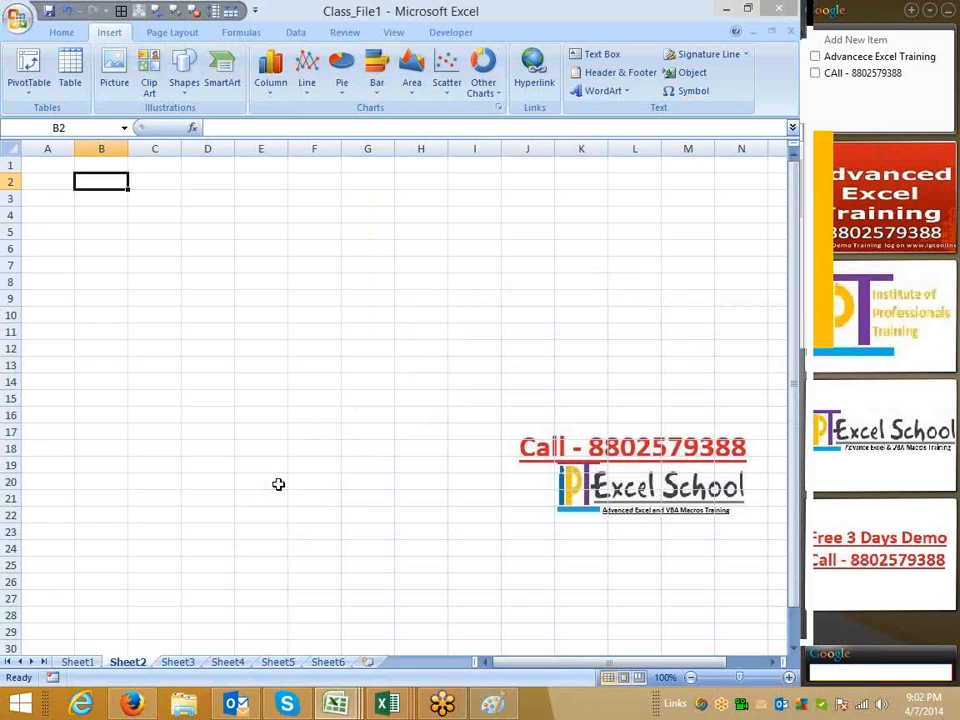
Paste the copied pie chart image onto Sheet2 near B2, removing the first oversized paste
key(ctrl+v)
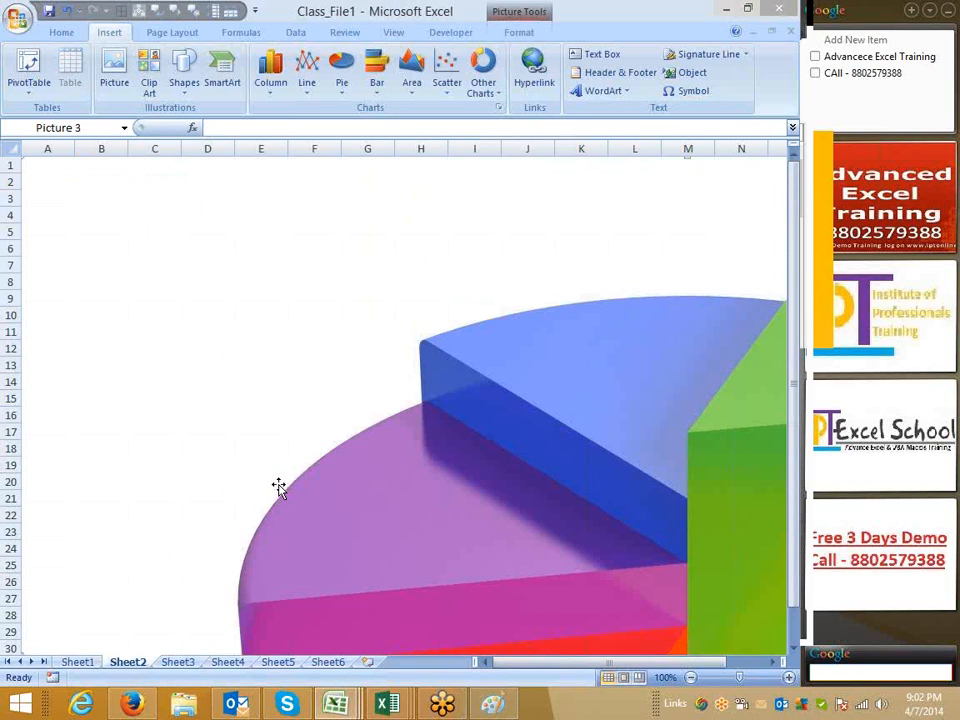
key(Delete)
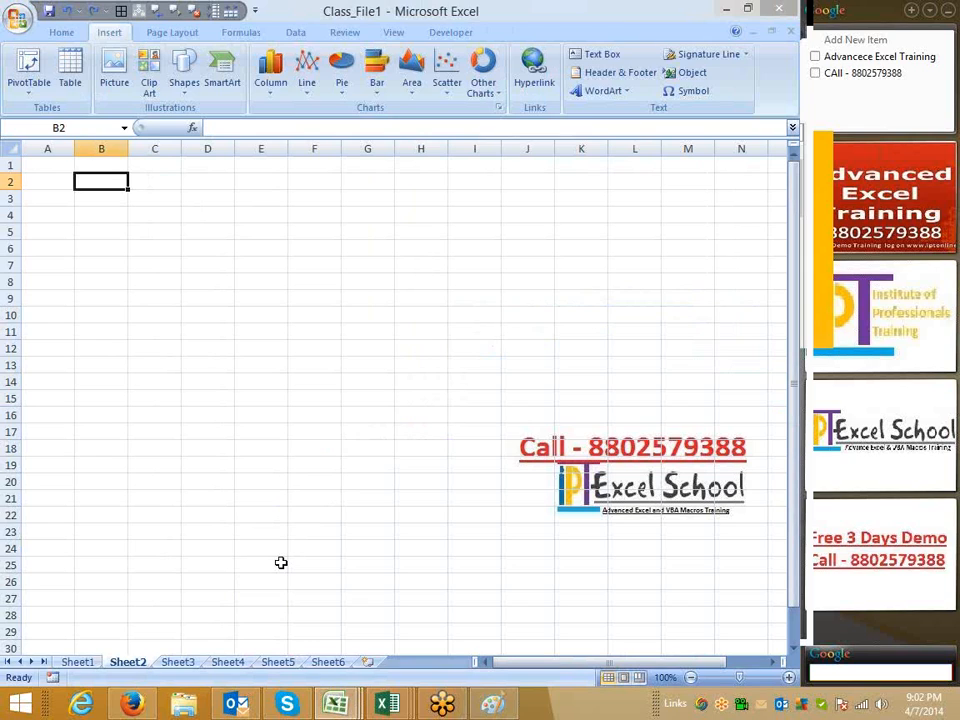
key(ctrl+v)
click(386, 544)
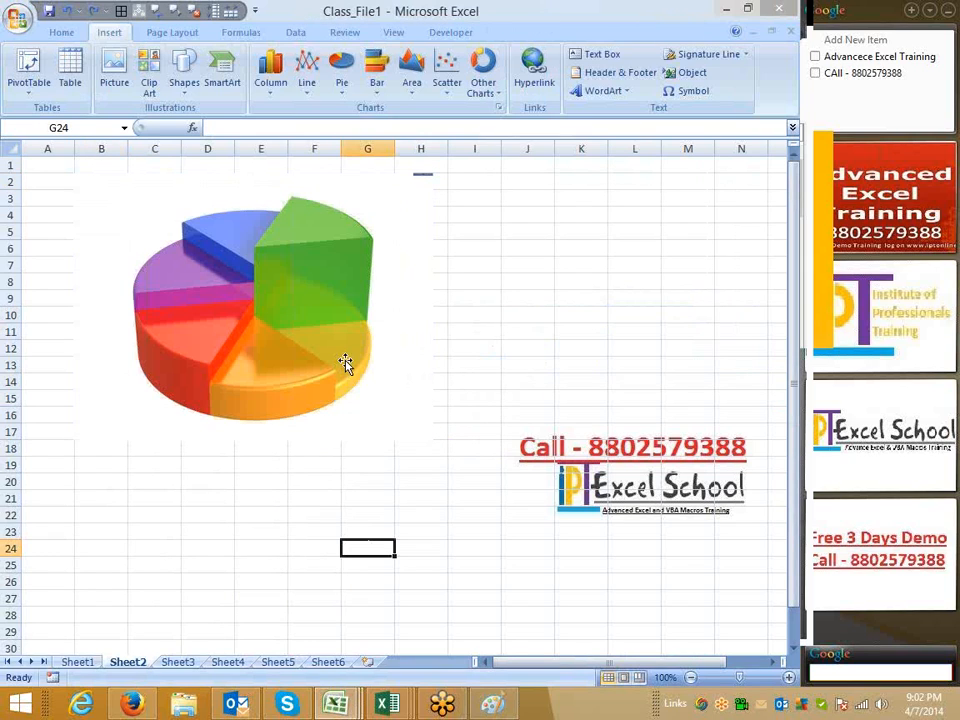
Move and resize the pie chart picture so it spans roughly cells A2 to E13
drag(330, 425, 330, 472)
mouse_move(316, 374)
mouse_down()
mouse_move(333, 402)
mouse_move(323, 386)
mouse_up()
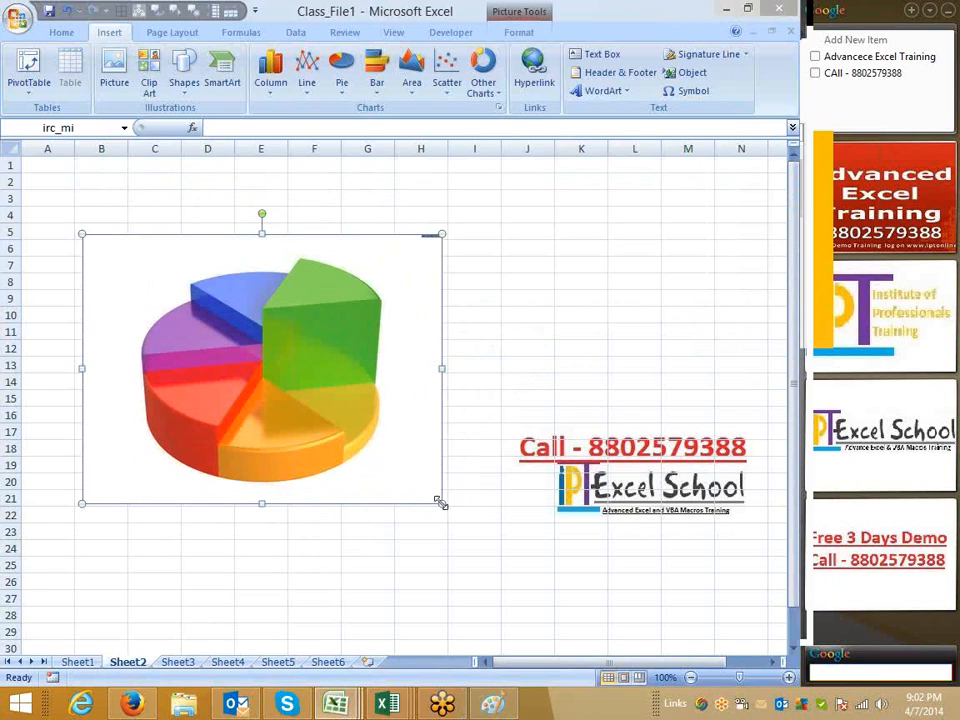
drag(442, 503, 445, 507)
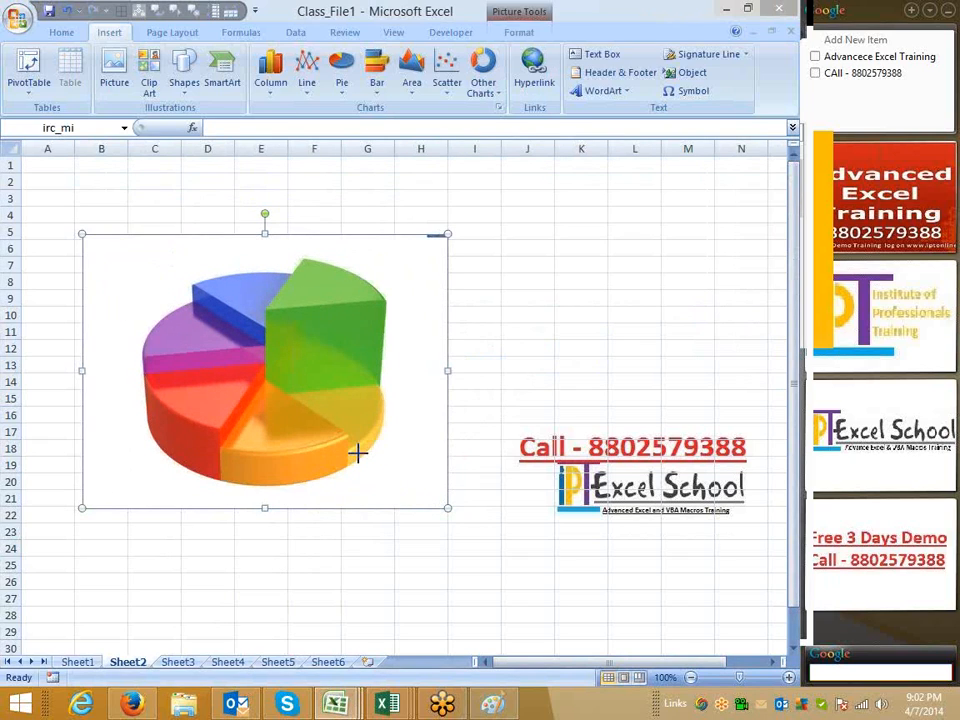
mouse_move(357, 453)
mouse_down()
mouse_move(371, 446)
mouse_move(408, 480)
mouse_move(364, 441)
mouse_move(371, 448)
mouse_up()
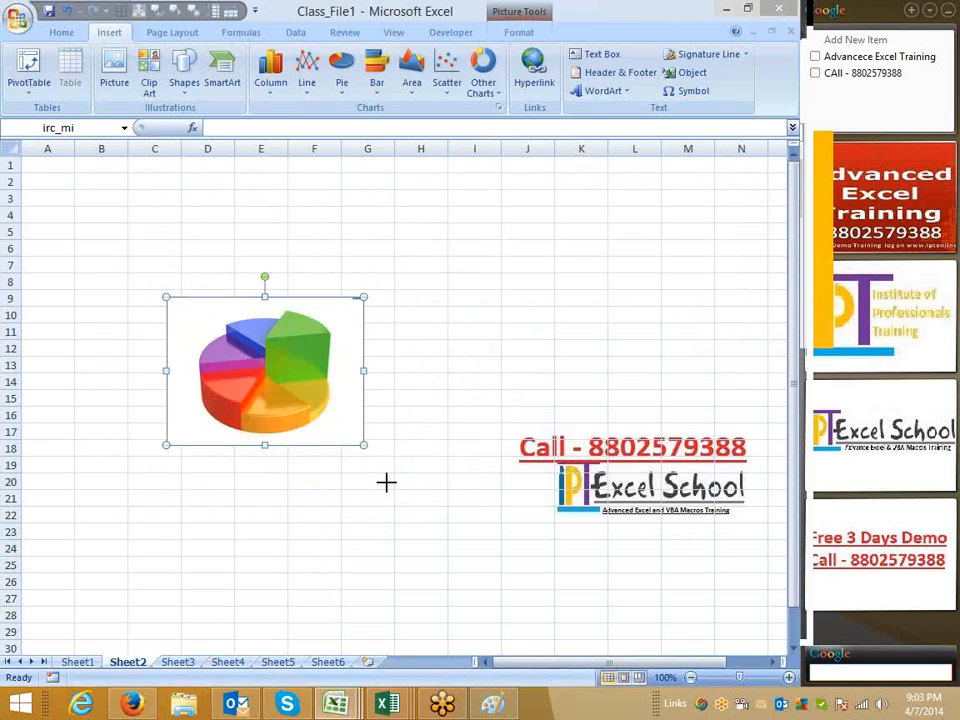
drag(363, 370, 664, 394)
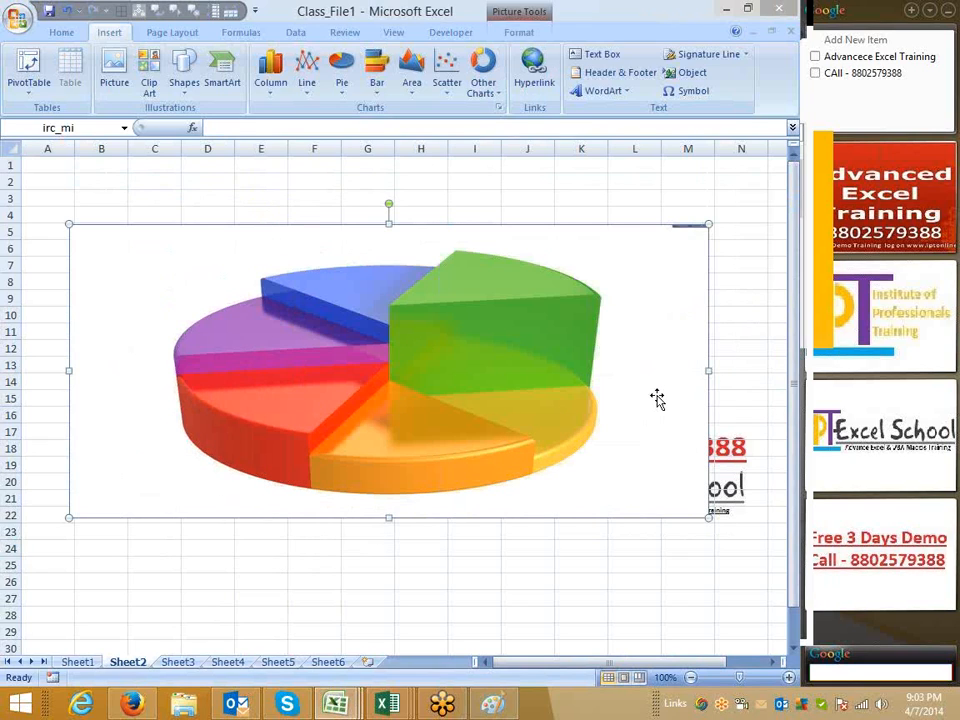
key(ctrl+z)
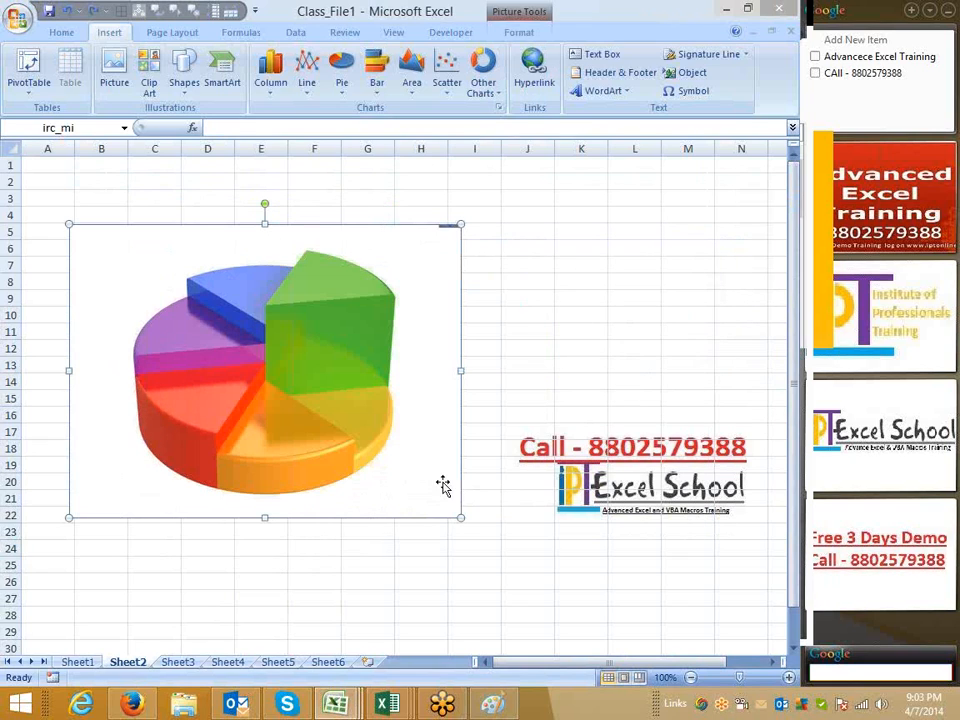
drag(410, 455, 368, 413)
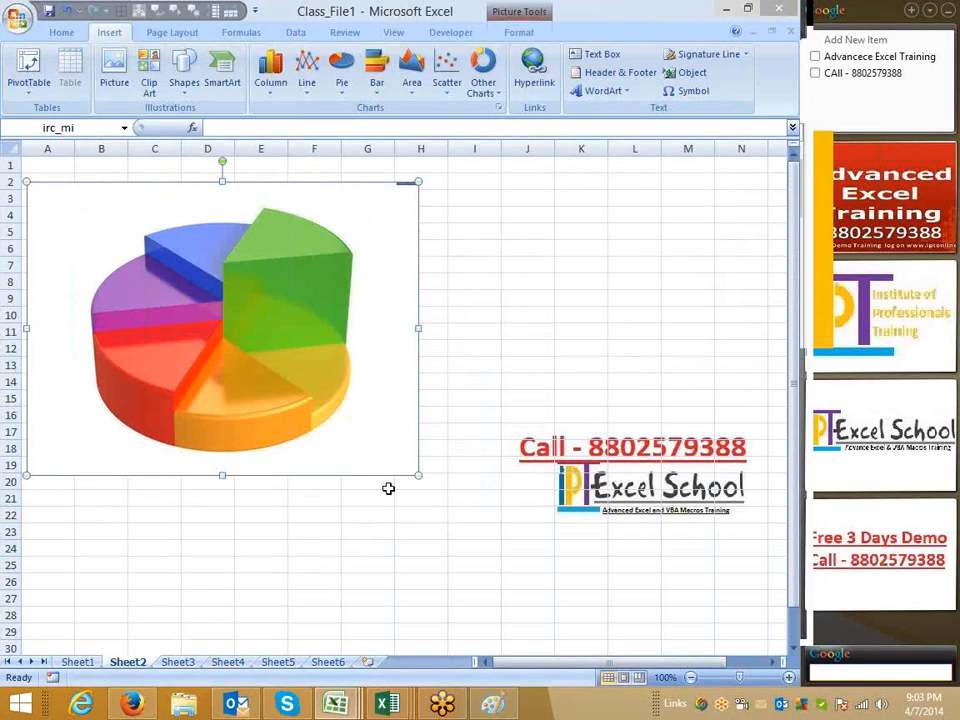
drag(335, 418, 223, 368)
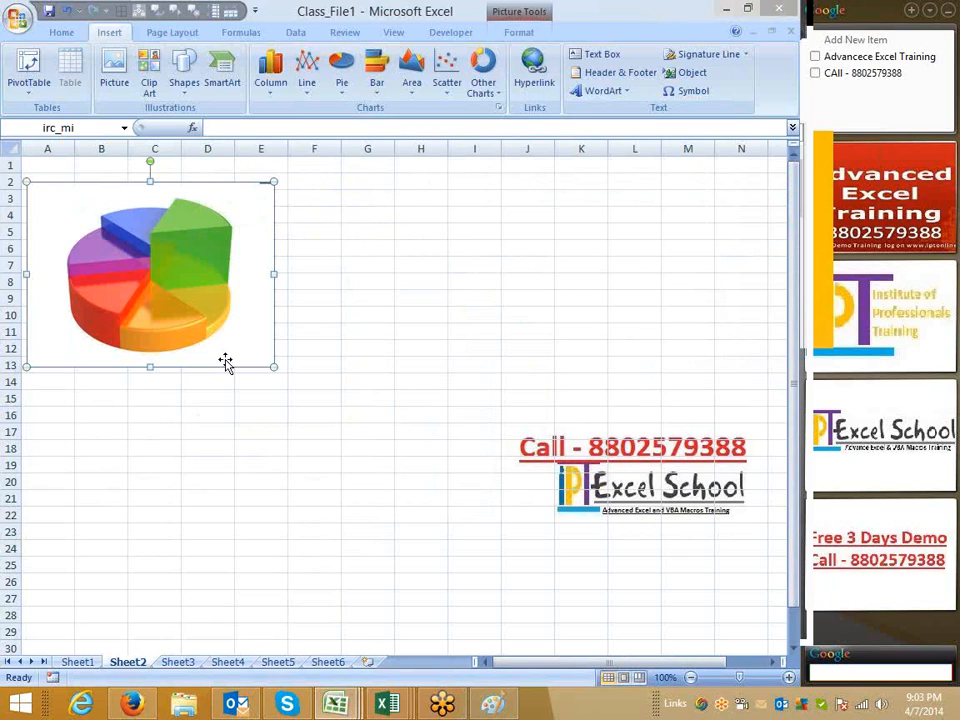
Duplicate the pie chart picture into a two-by-two grid of four copies
drag(227, 345, 156, 573)
drag(209, 545, 478, 540)
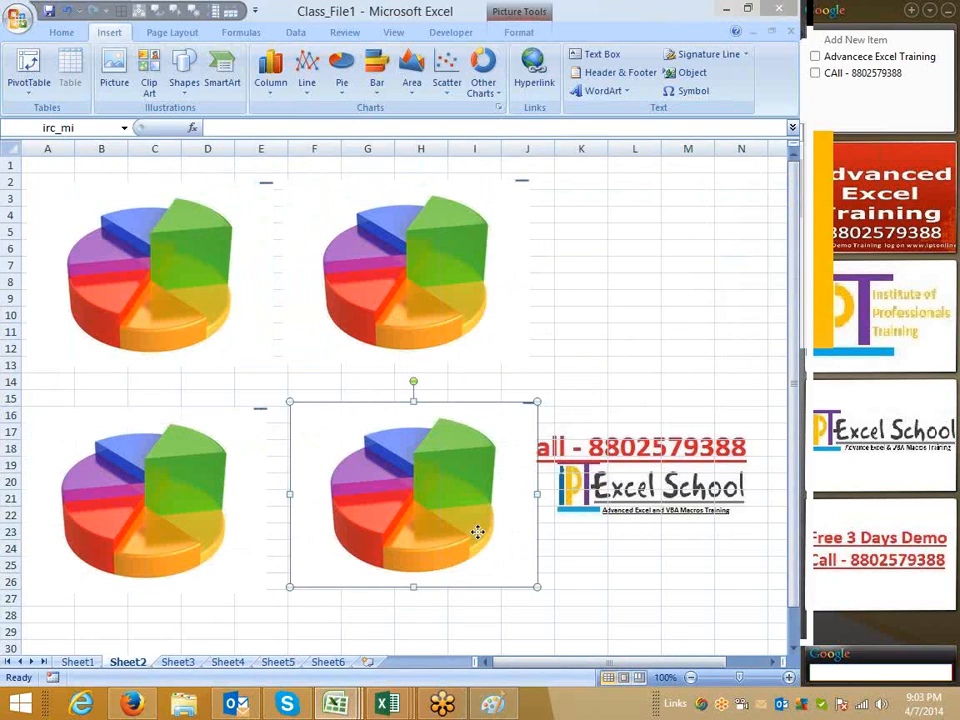
drag(478, 532, 478, 527)
drag(124, 449, 126, 426)
drag(296, 429, 298, 413)
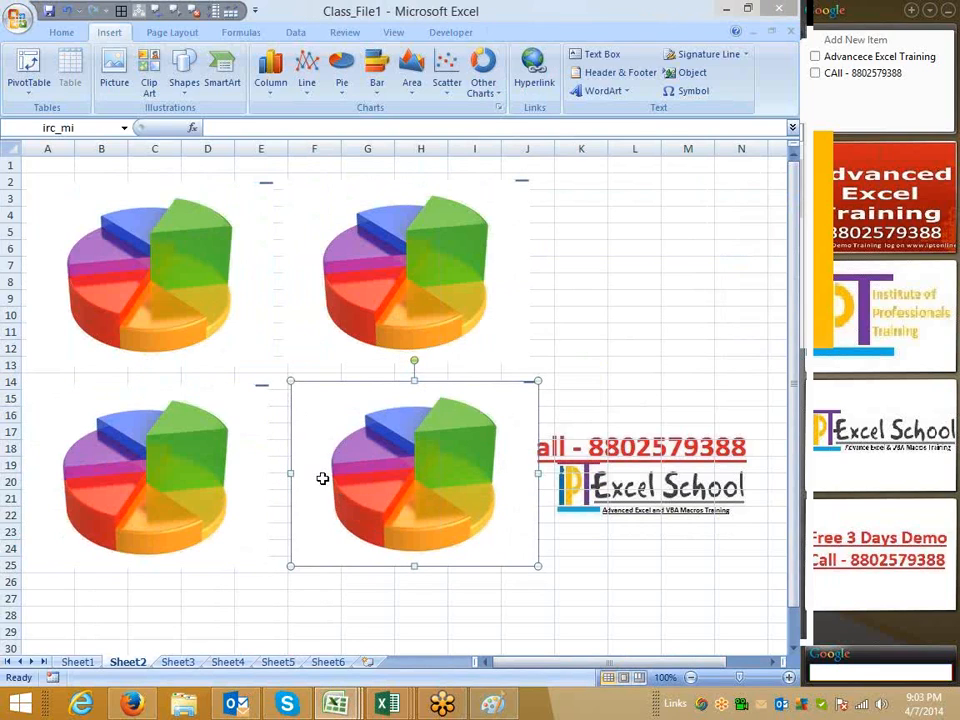
Delete the two lower copies of the pie chart picture
key(Delete)
click(272, 487)
key(Delete)
Preview brightness settings on the pie chart pictures without applying any
click(176, 300)
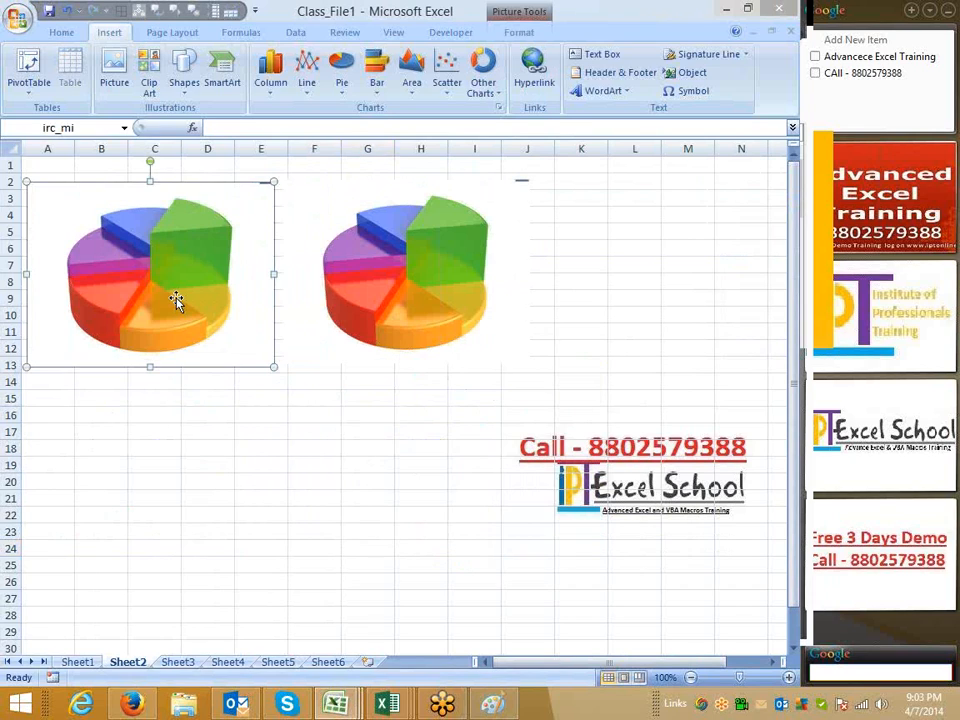
click(515, 31)
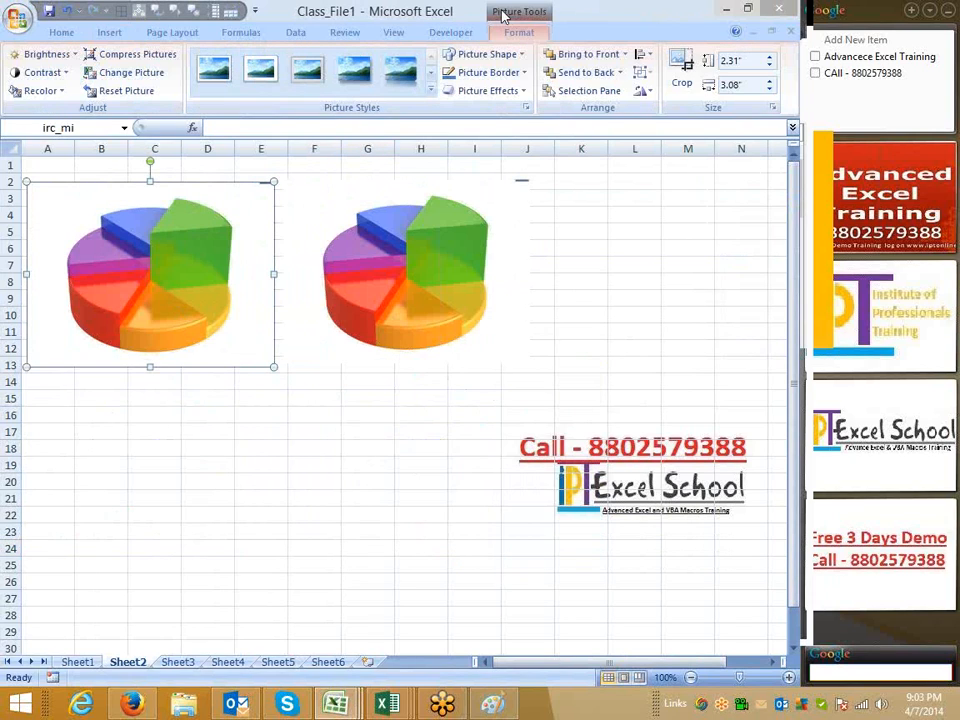
click(40, 54)
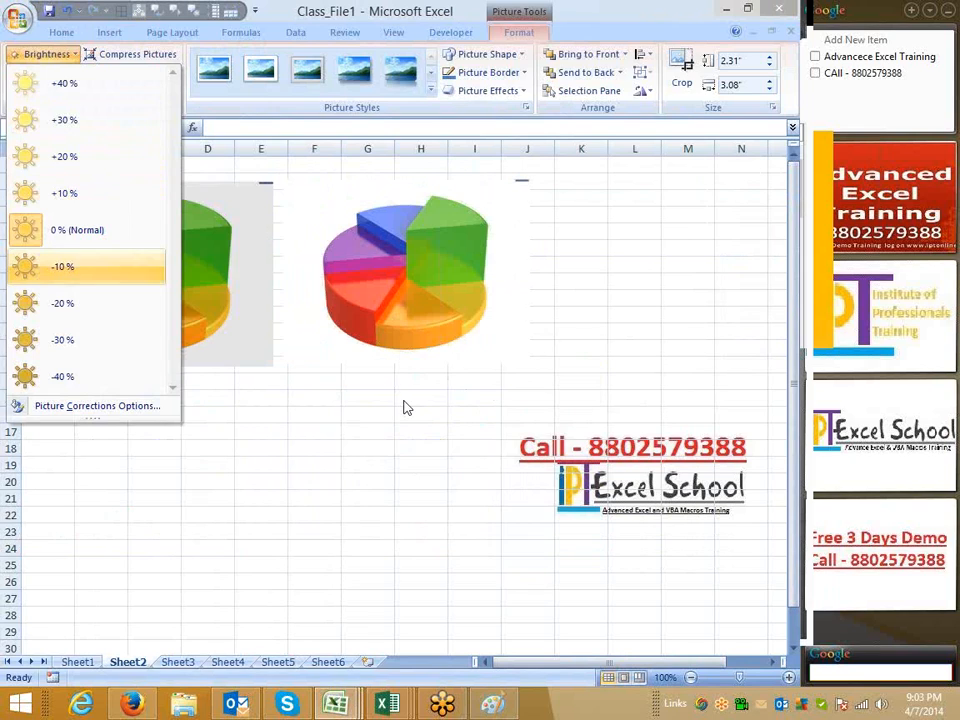
click(422, 339)
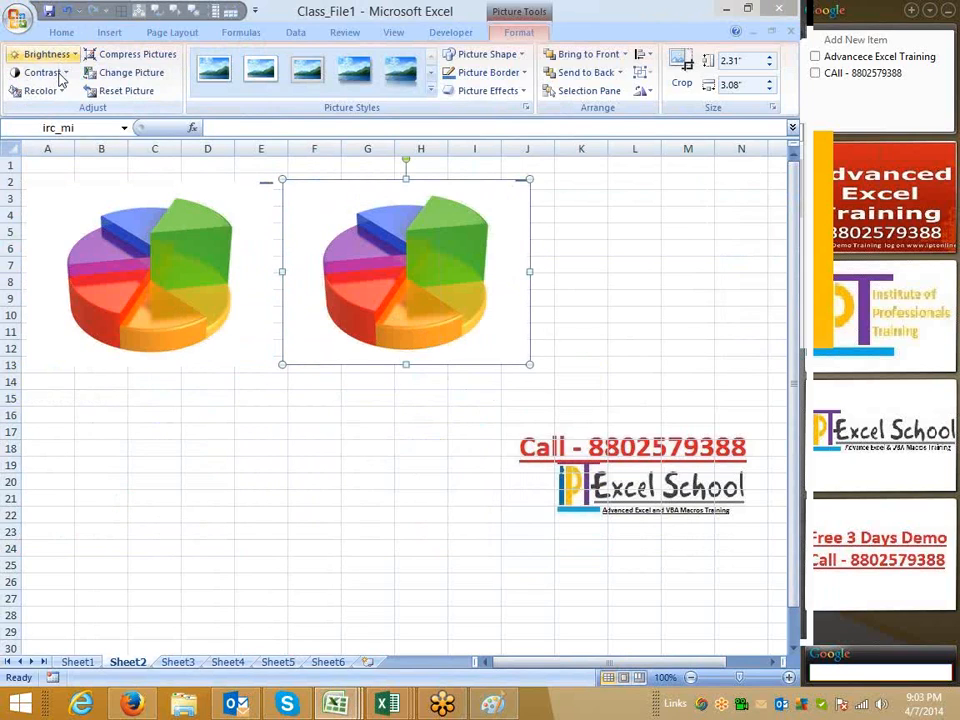
click(45, 54)
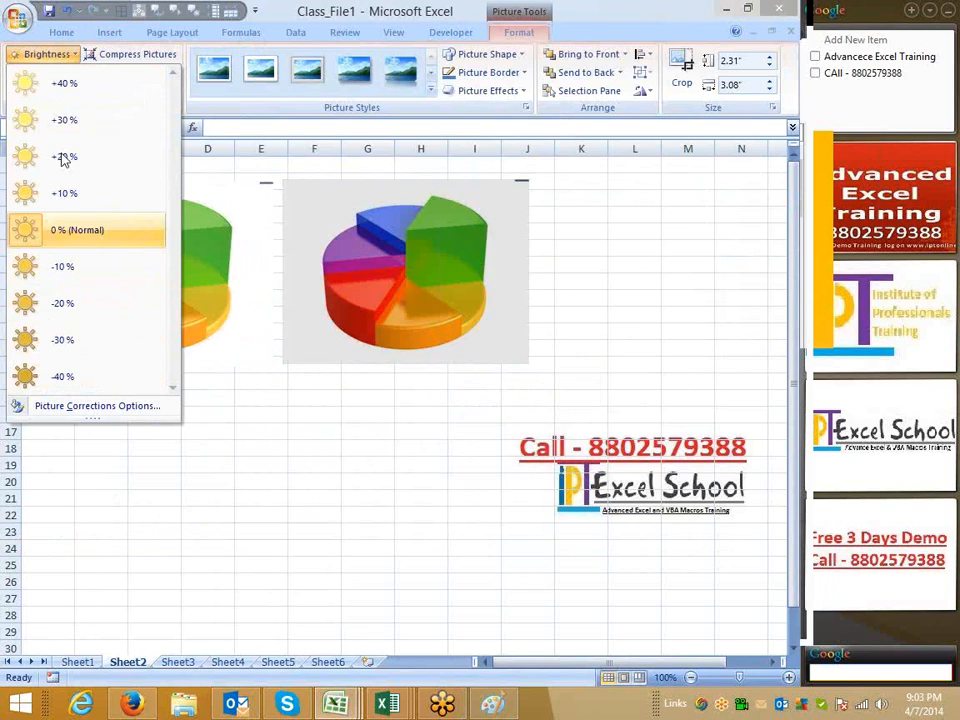
key(Escape)
Preview contrast and recolor options for the second pie picture without applying any
click(42, 72)
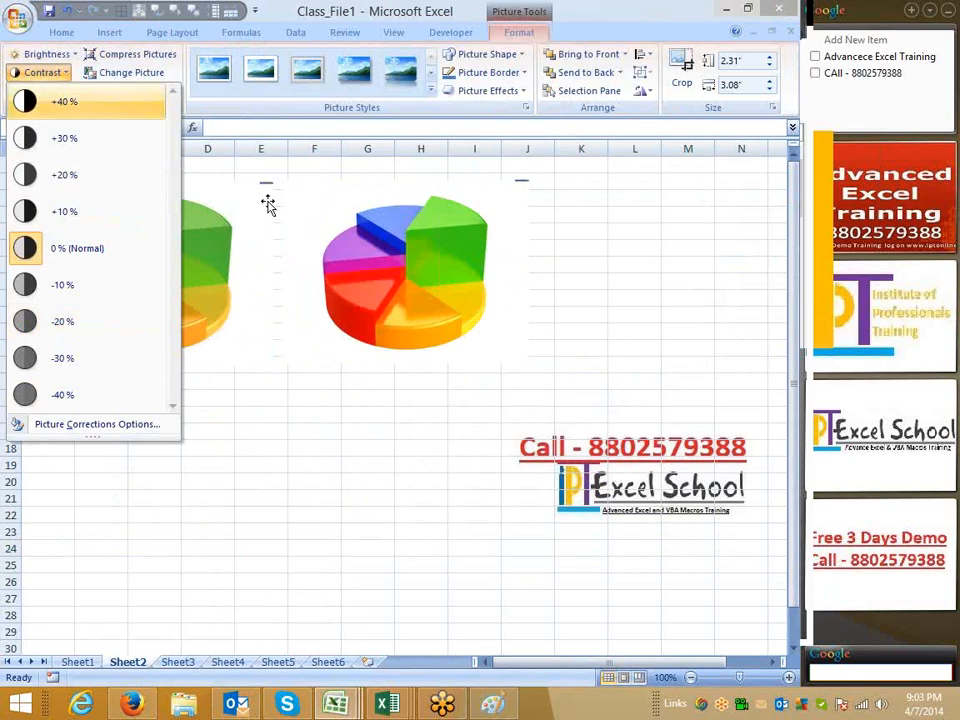
key(Escape)
click(40, 90)
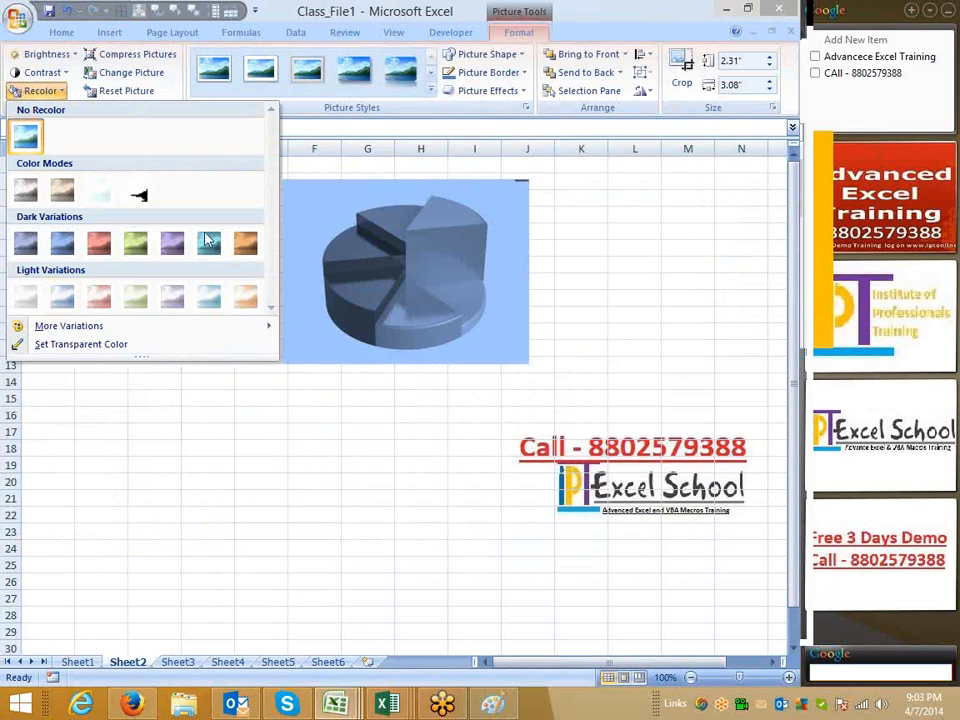
click(171, 75)
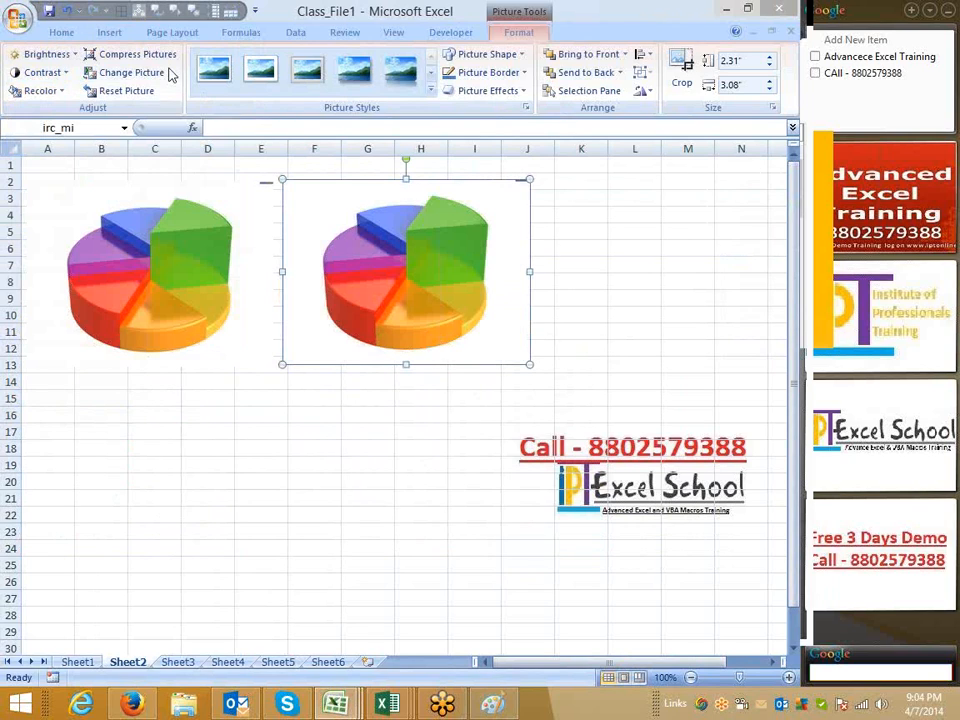
Compress the pictures in the workbook with the default settings
click(163, 66)
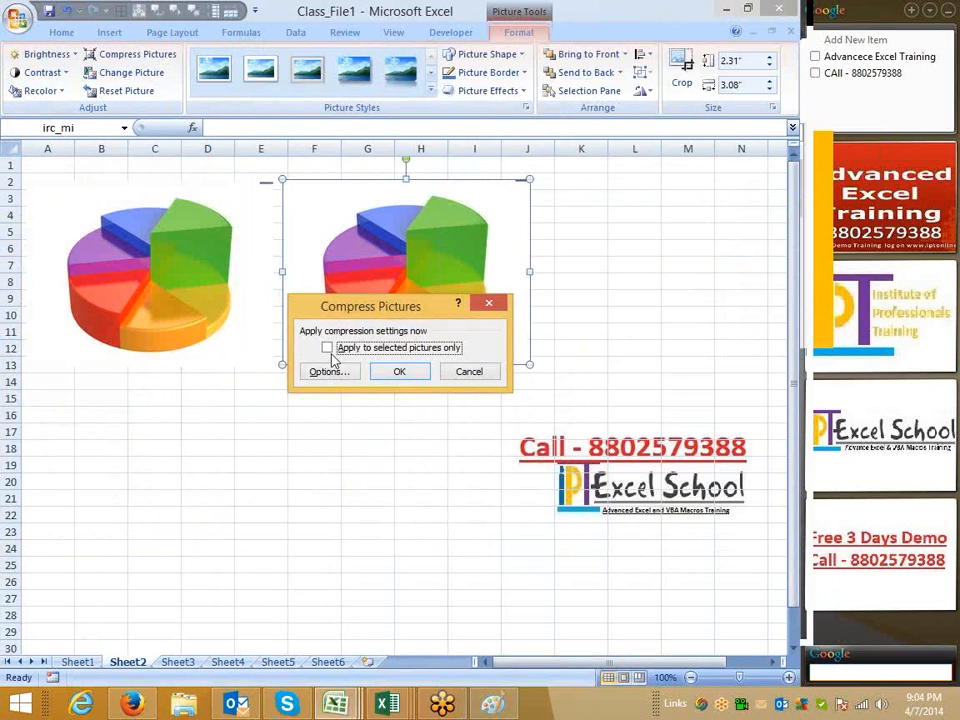
click(405, 375)
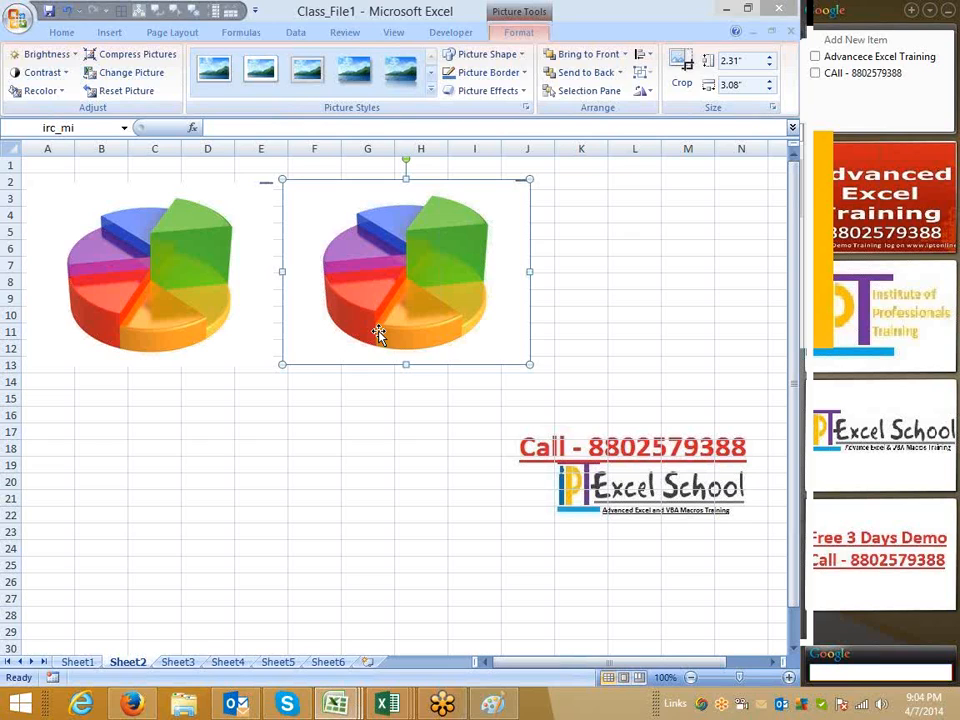
Apply a rounded shadow picture style to the second pie picture, then reset the picture
click(431, 95)
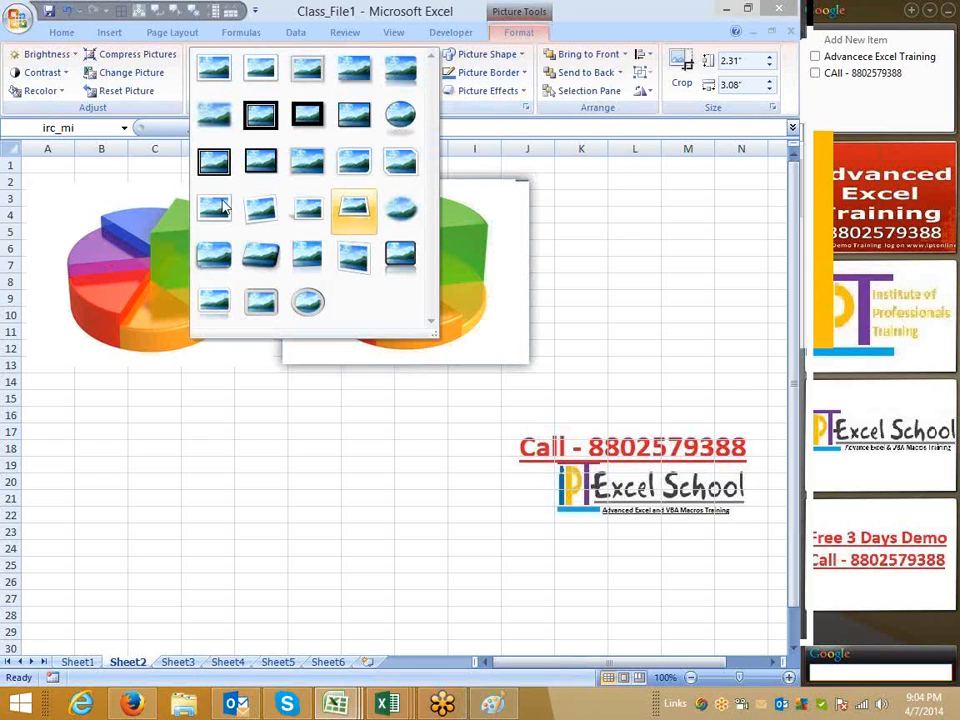
click(260, 301)
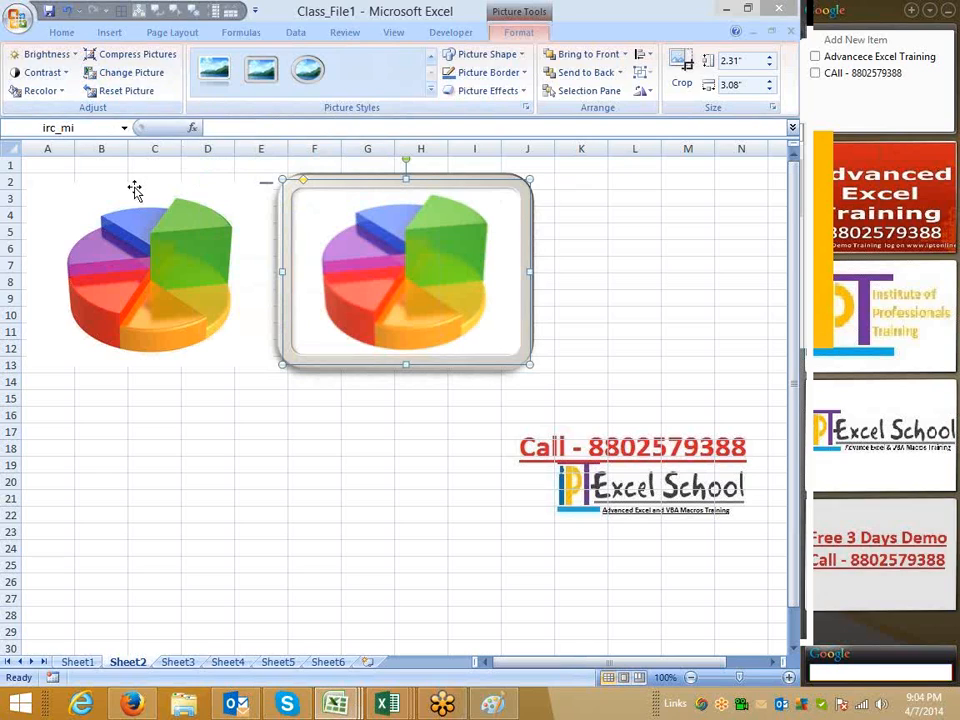
click(125, 100)
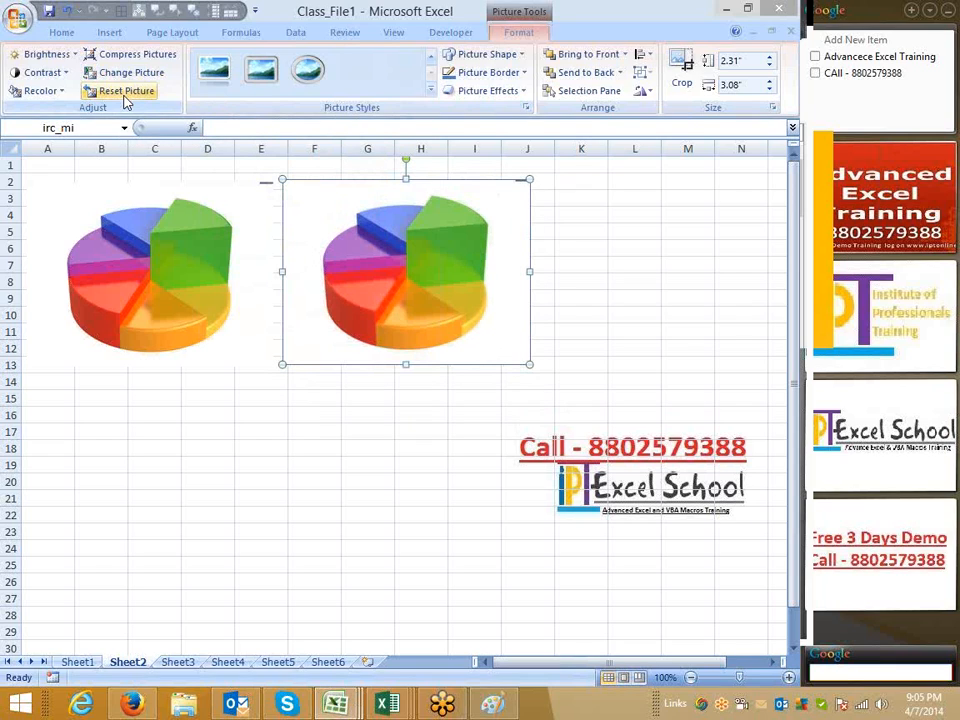
Move the second pie picture down to roughly cells E15 to I26
drag(439, 216, 324, 475)
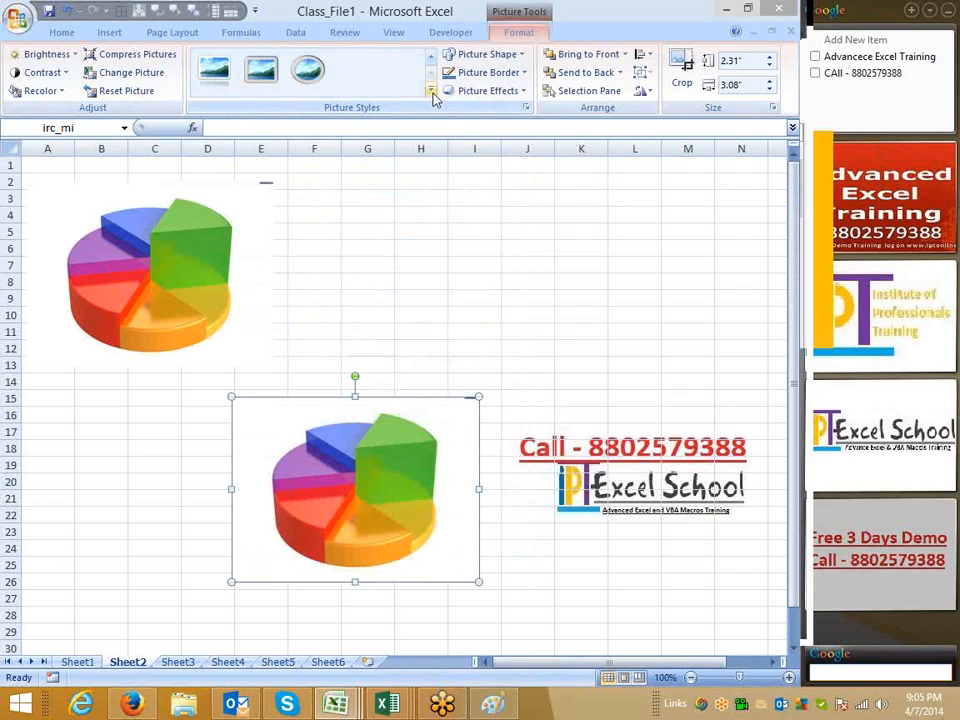
click(432, 92)
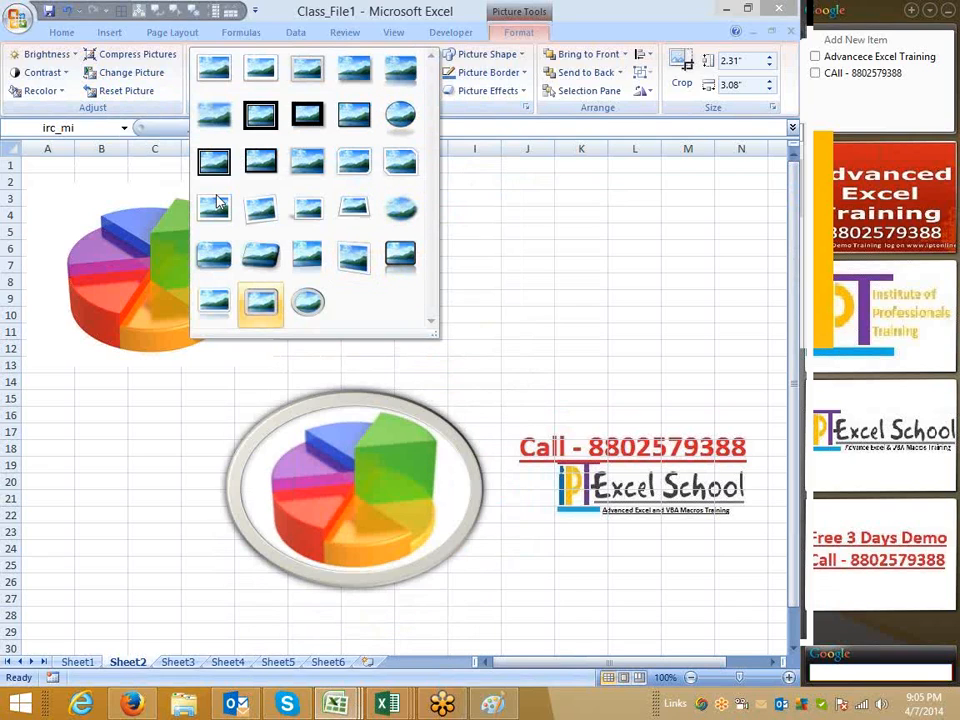
click(461, 456)
Change the second pie picture to a folded-corner shape with a red border
click(490, 54)
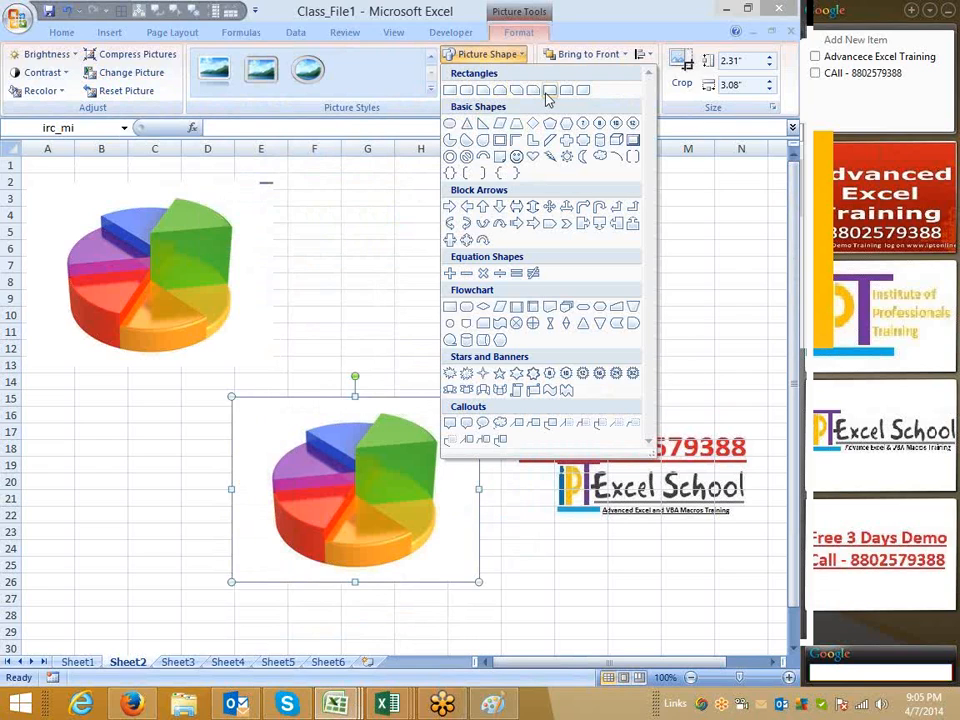
click(500, 150)
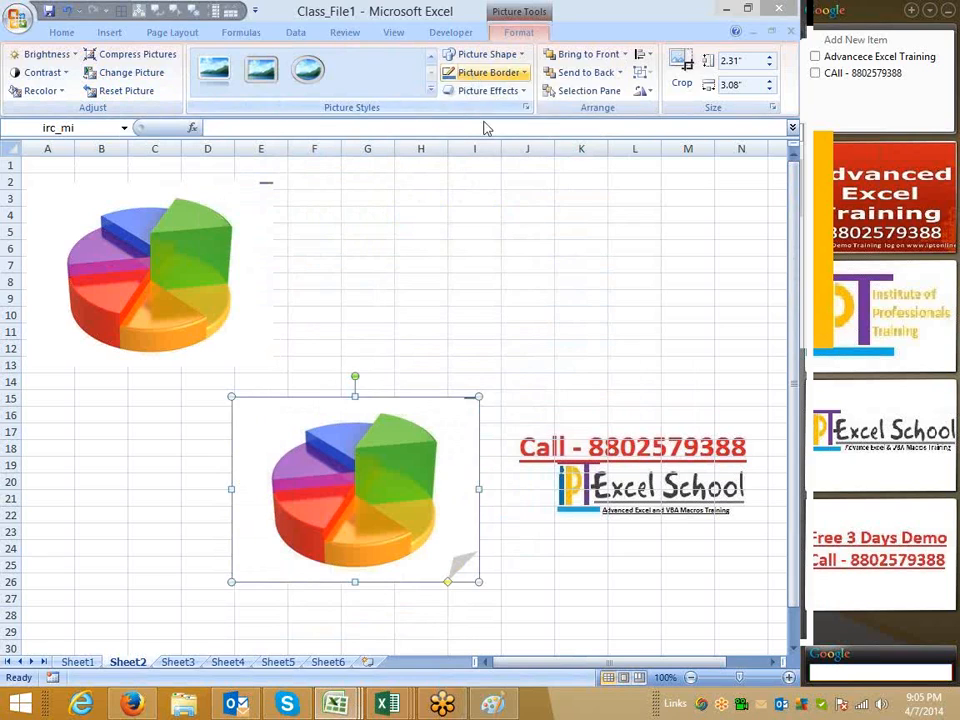
click(490, 72)
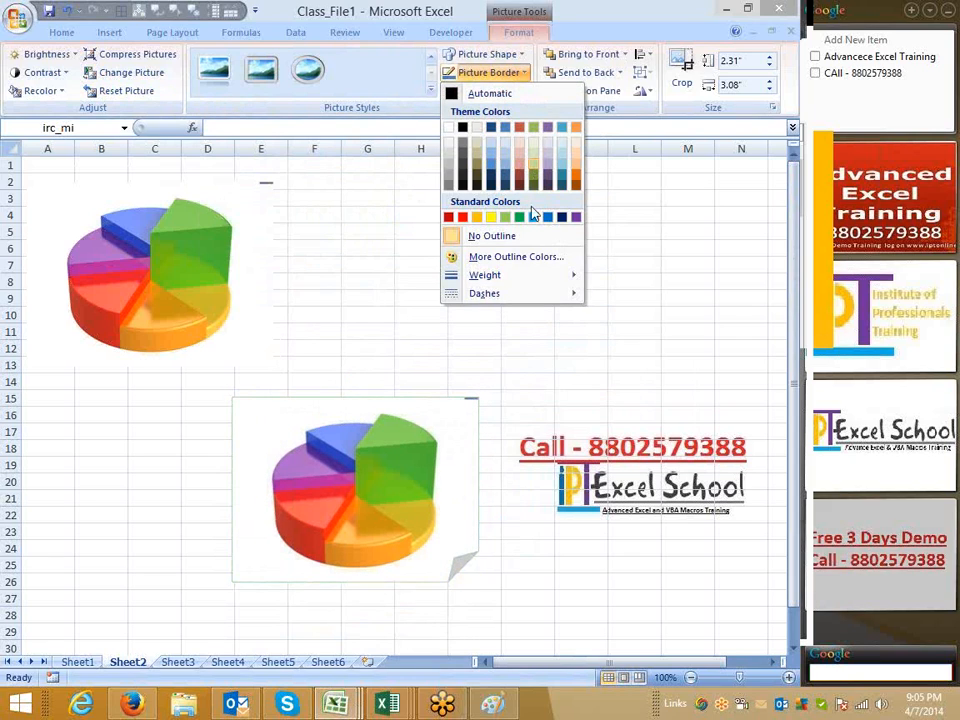
click(462, 216)
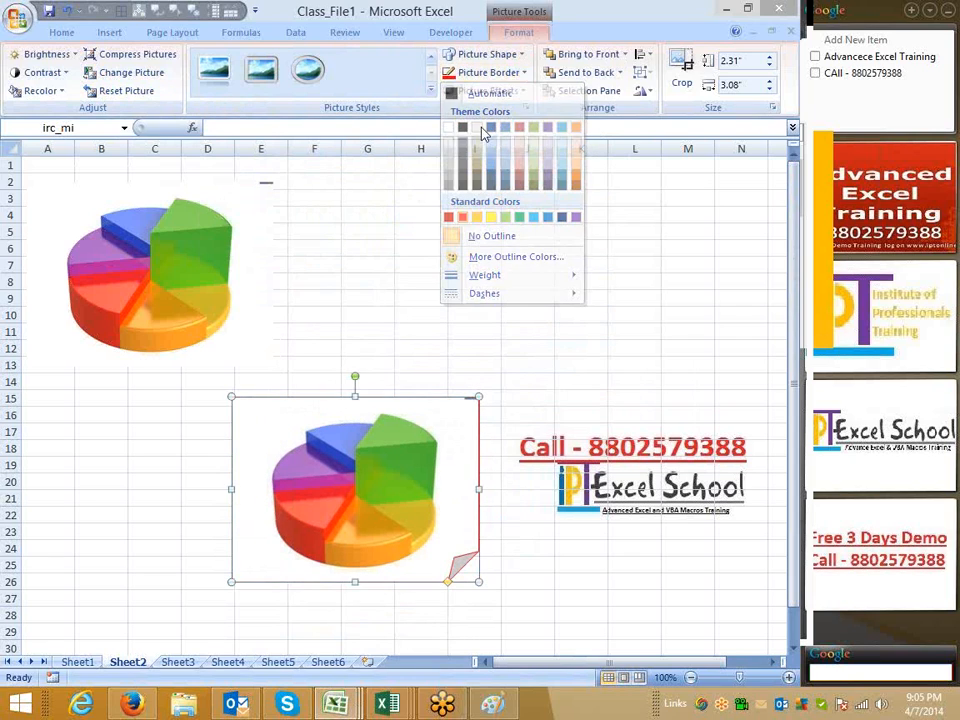
Set the picture border weight to 2¼ pt
click(488, 74)
mouse_move(485, 275)
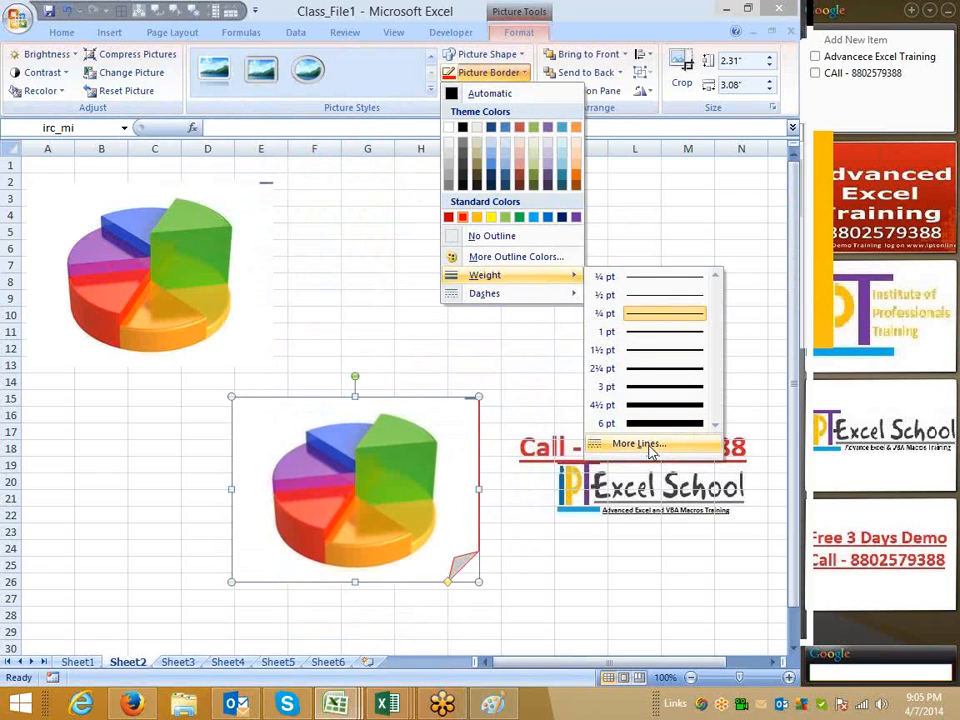
mouse_move(537, 295)
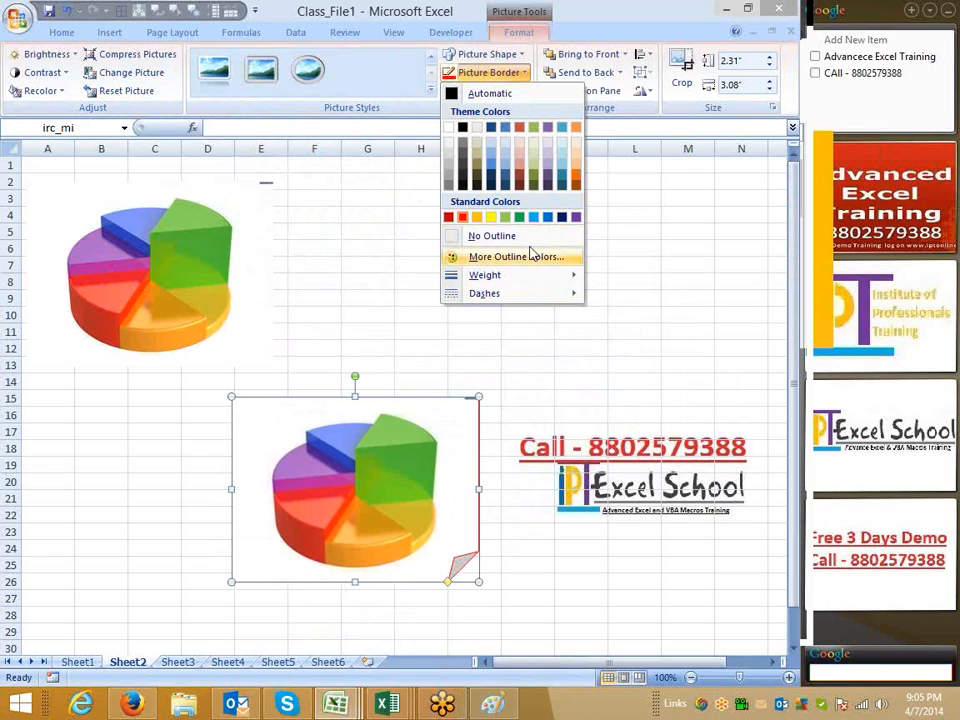
mouse_move(636, 358)
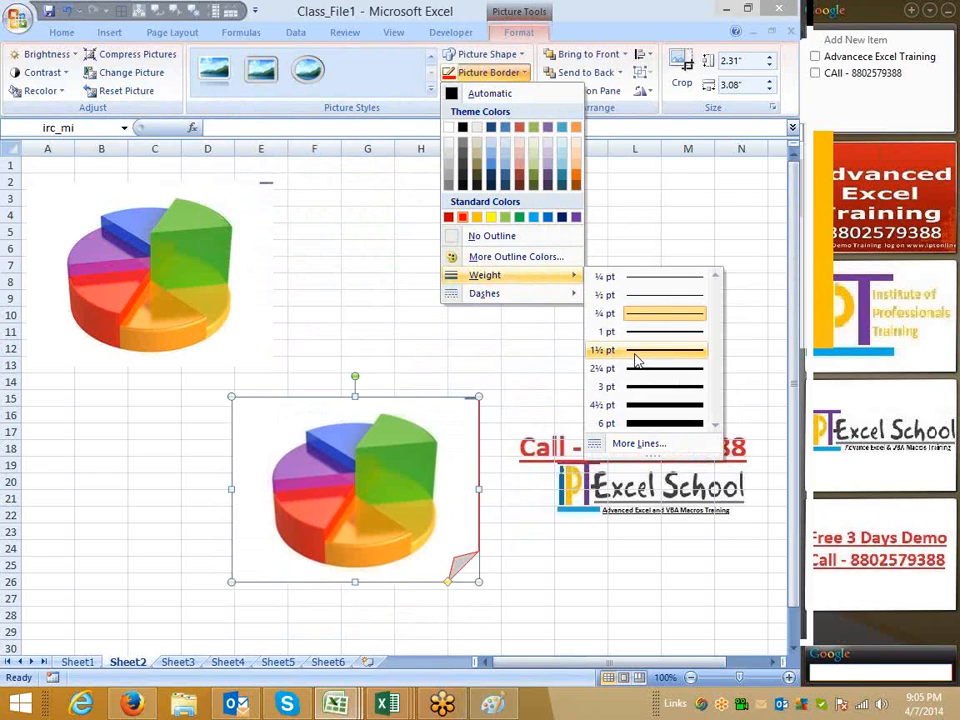
click(643, 369)
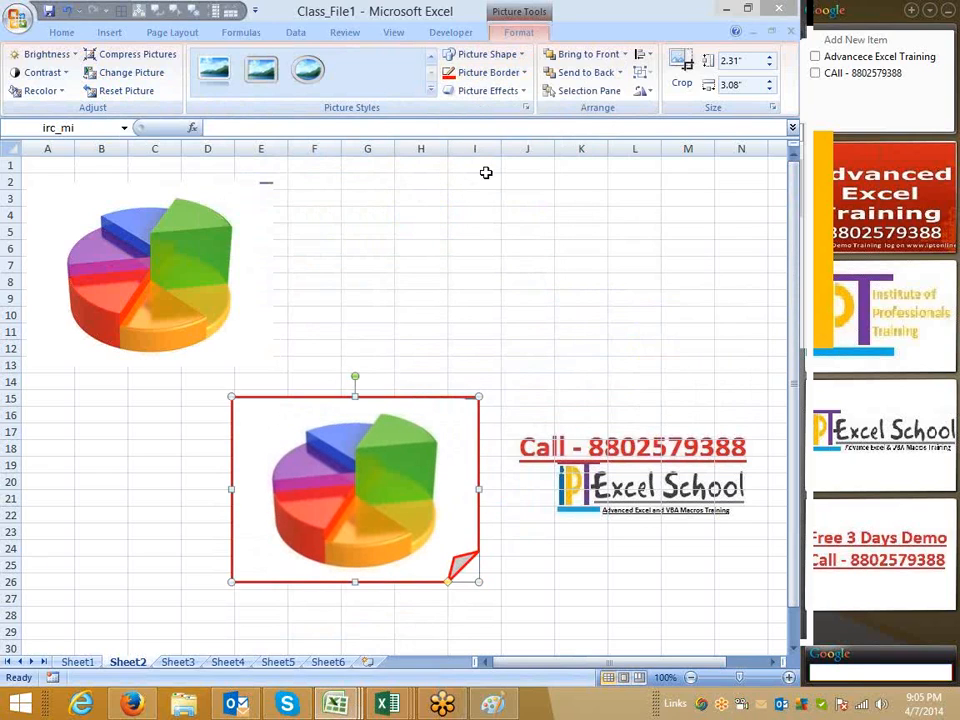
Give the second pie picture a dashed red border and move it left to about columns B to F
click(488, 72)
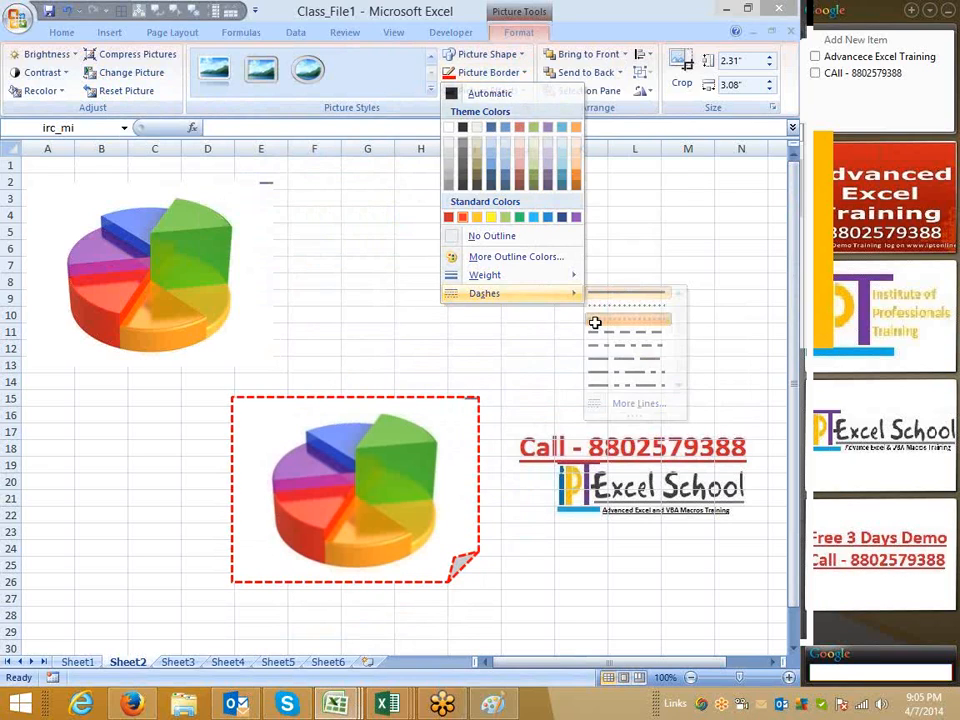
click(594, 321)
drag(368, 430, 187, 433)
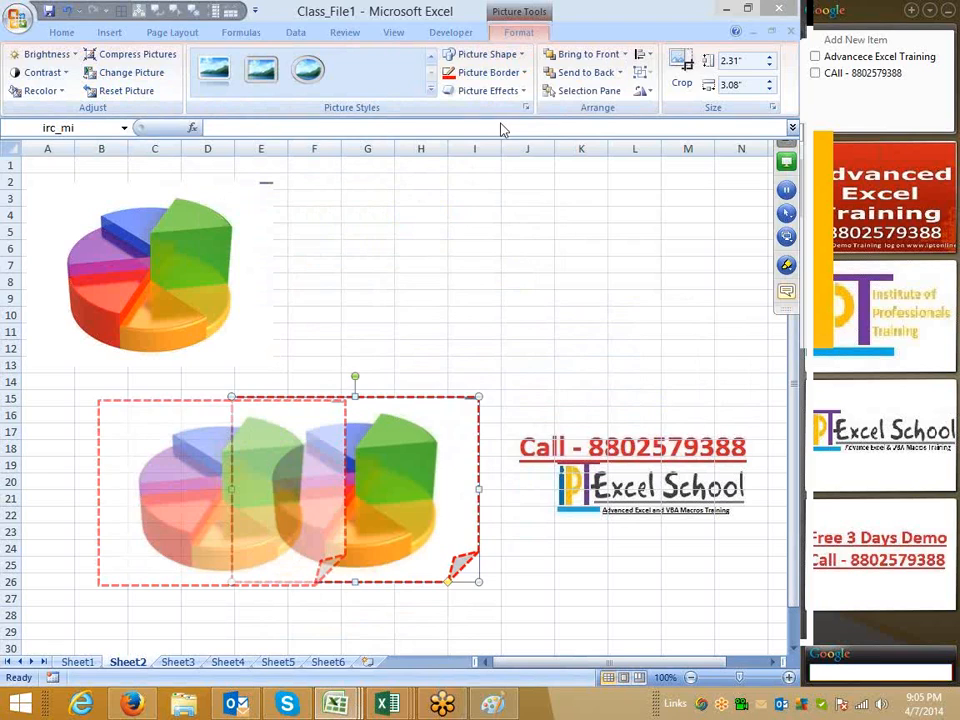
Preview the shadow, reflection, glow, soft edge and 3-D rotation picture effects on the second pie picture
click(488, 90)
mouse_move(500, 158)
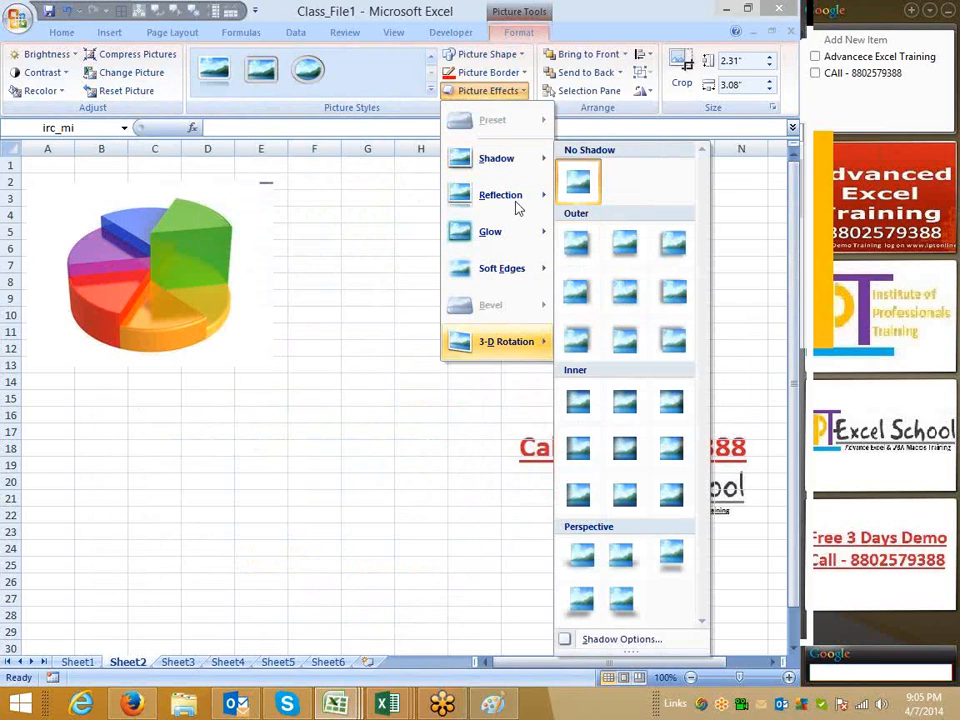
mouse_move(517, 196)
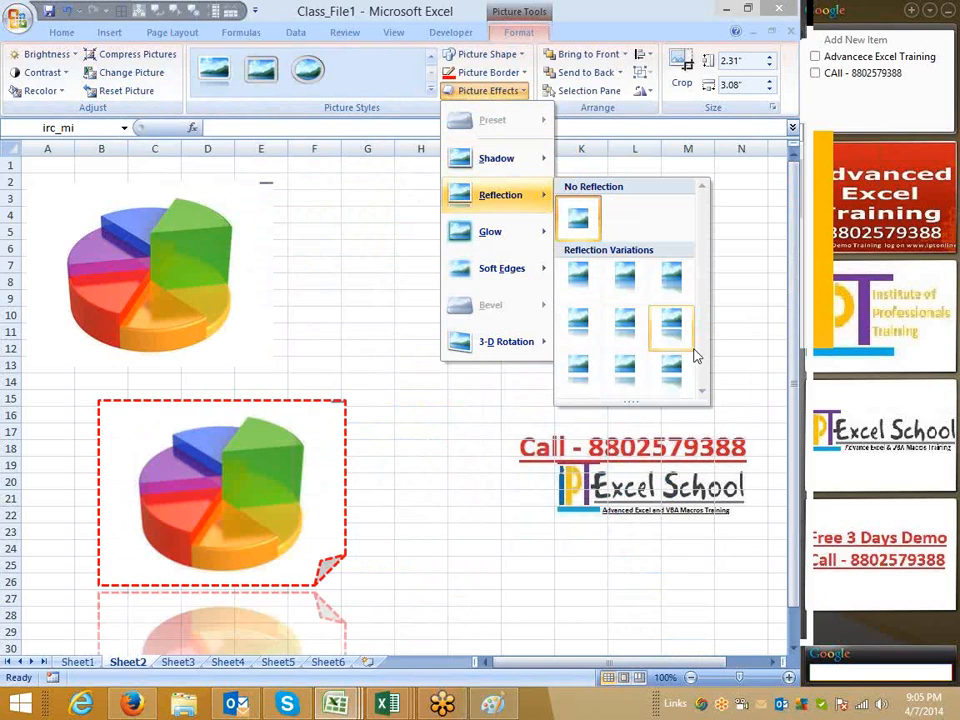
mouse_move(500, 231)
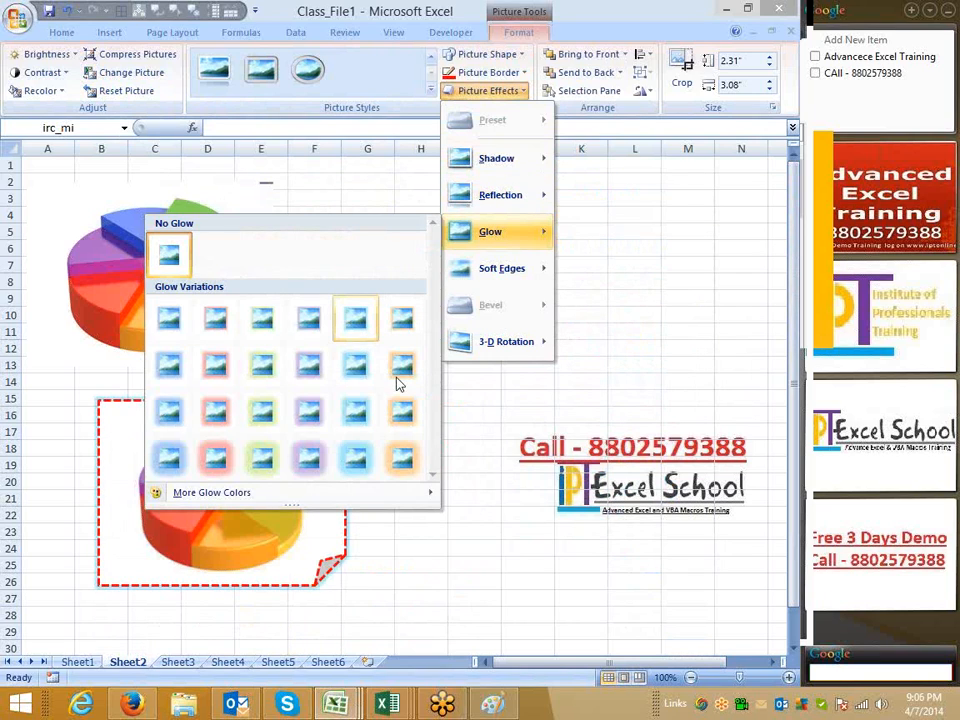
mouse_move(518, 270)
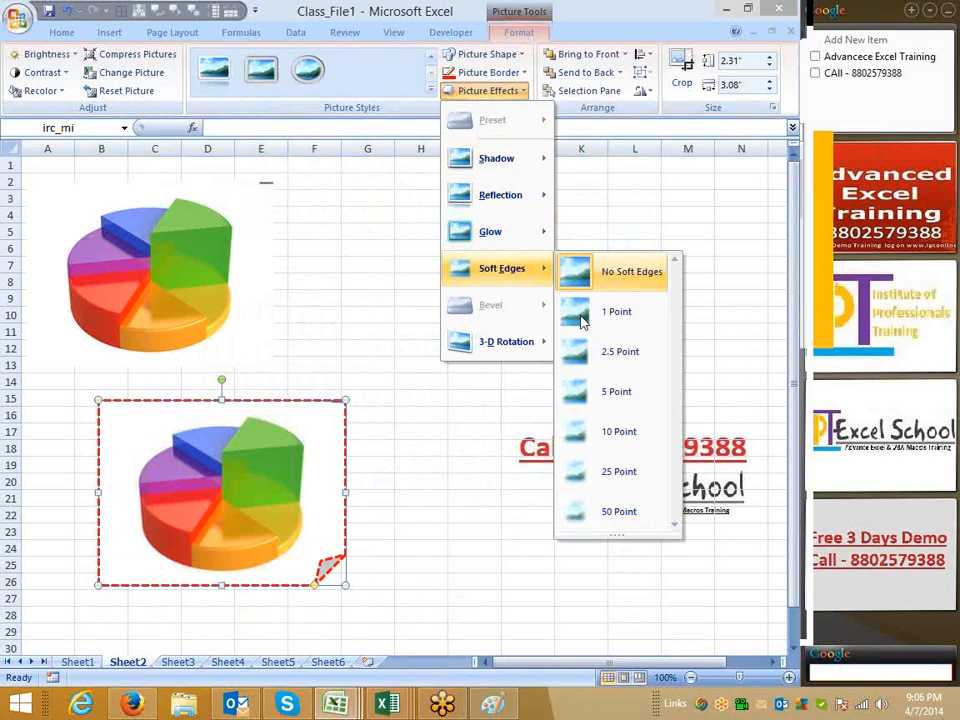
mouse_move(538, 345)
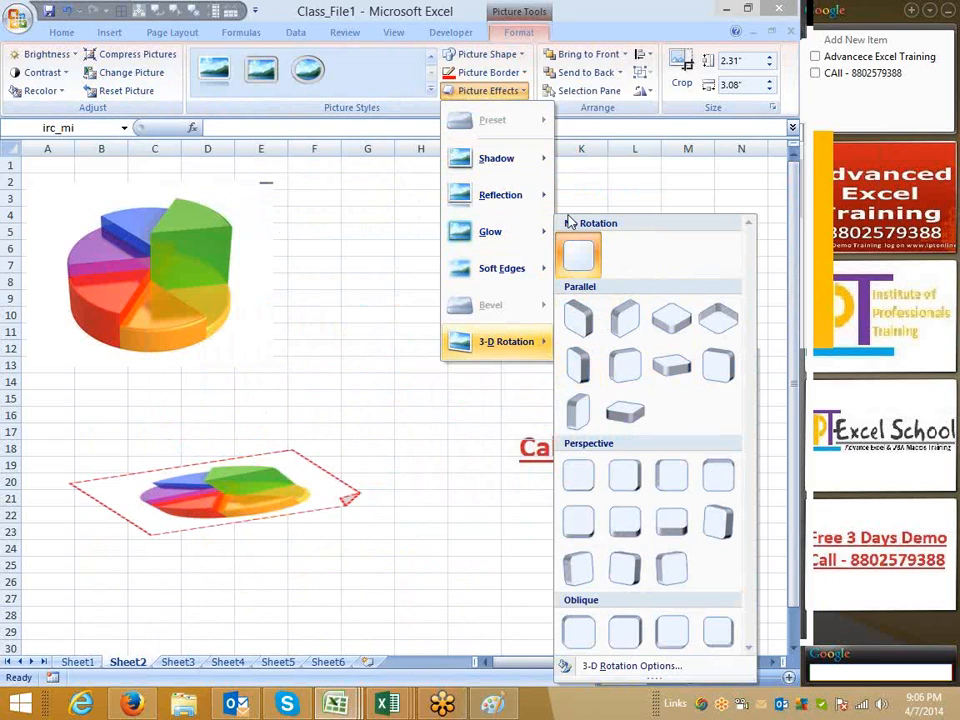
click(578, 255)
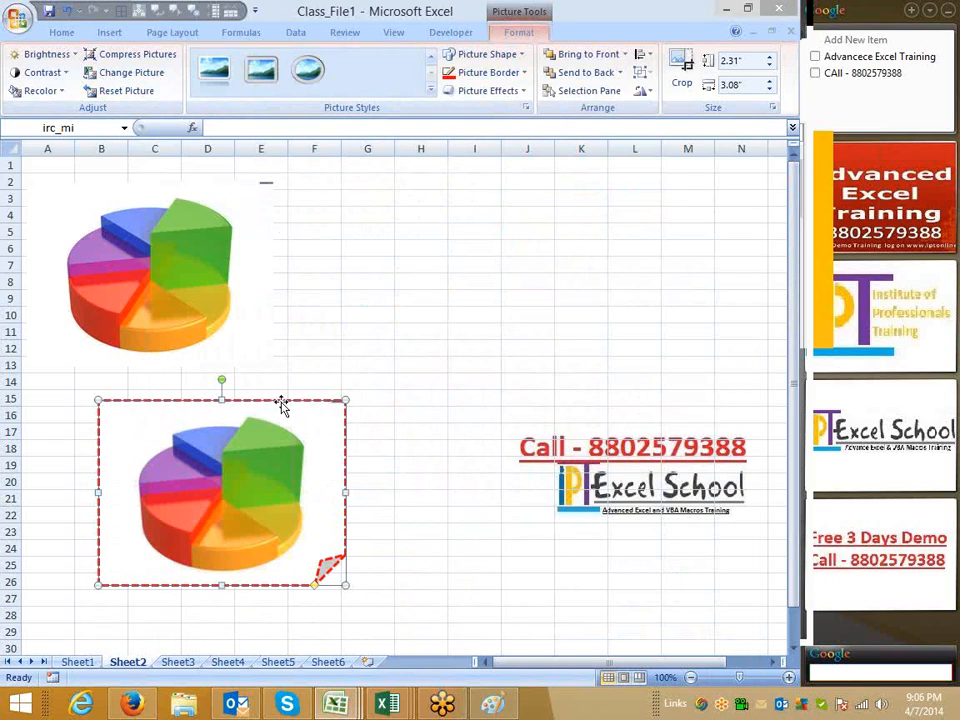
Move the second pie picture over the first at about C2 to G13 and switch its stacking order back and forth
drag(279, 400, 323, 226)
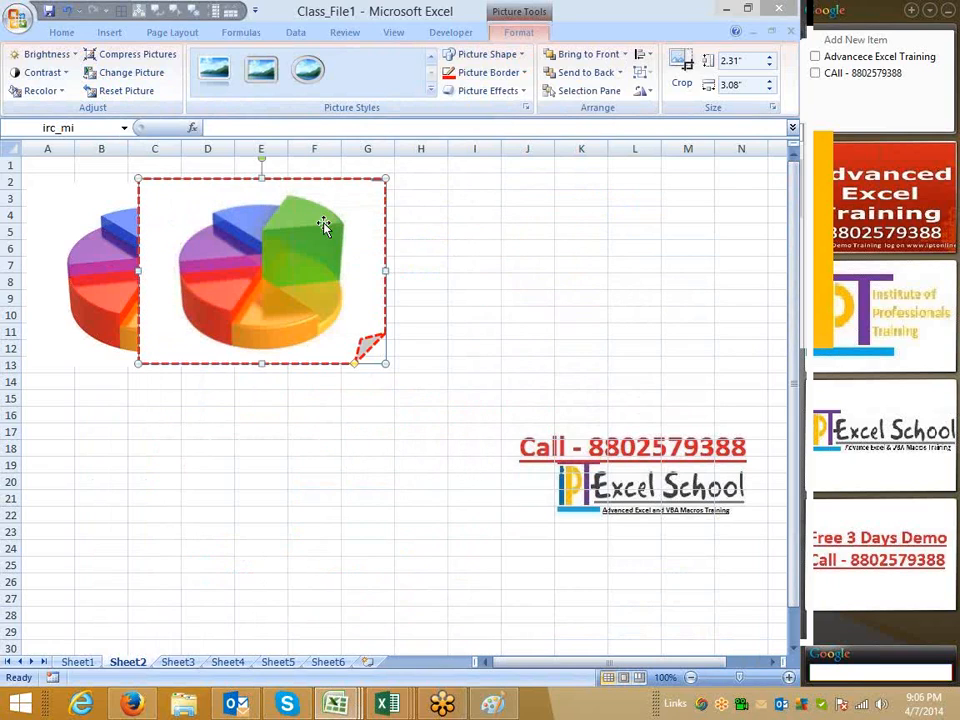
click(596, 78)
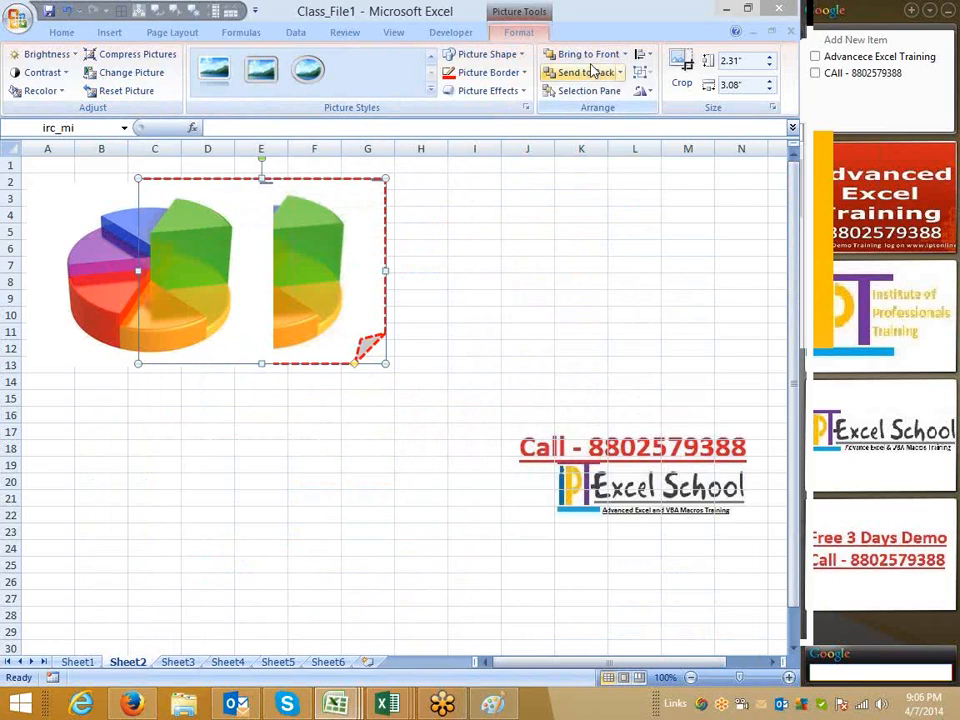
click(593, 54)
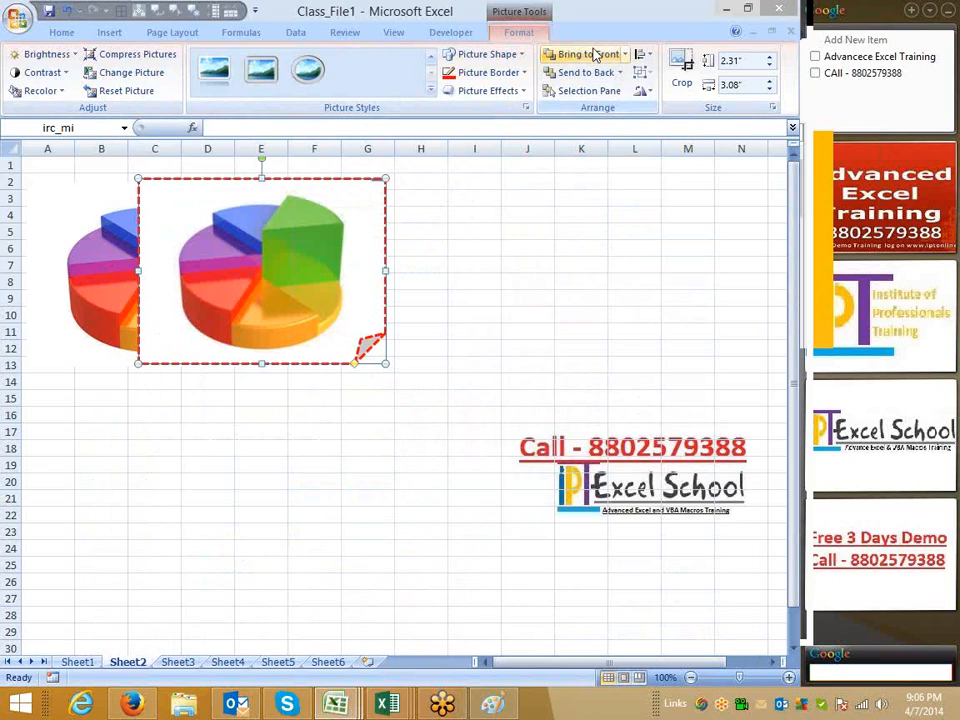
Open the Selection Pane and toggle the visibility of each picture off and back on
click(602, 92)
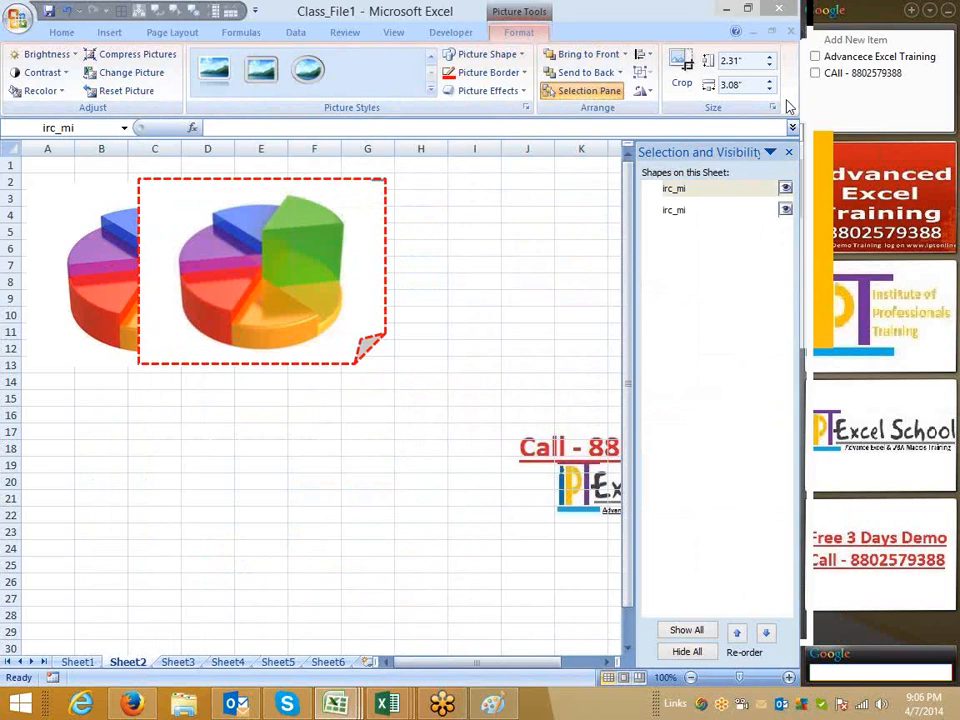
click(786, 189)
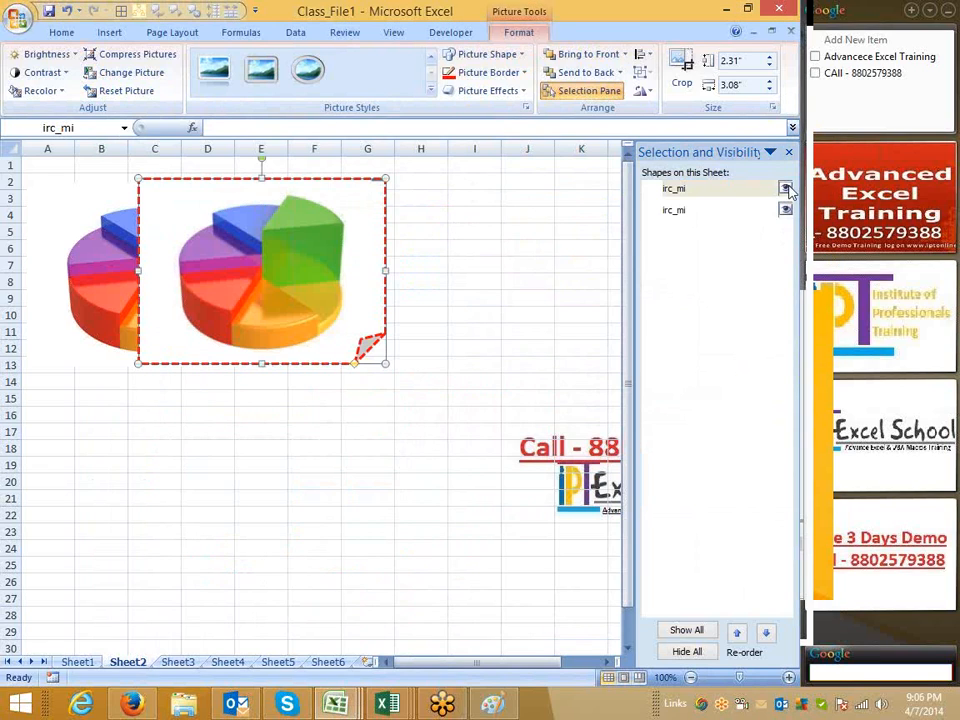
click(786, 189)
click(786, 189)
click(786, 189)
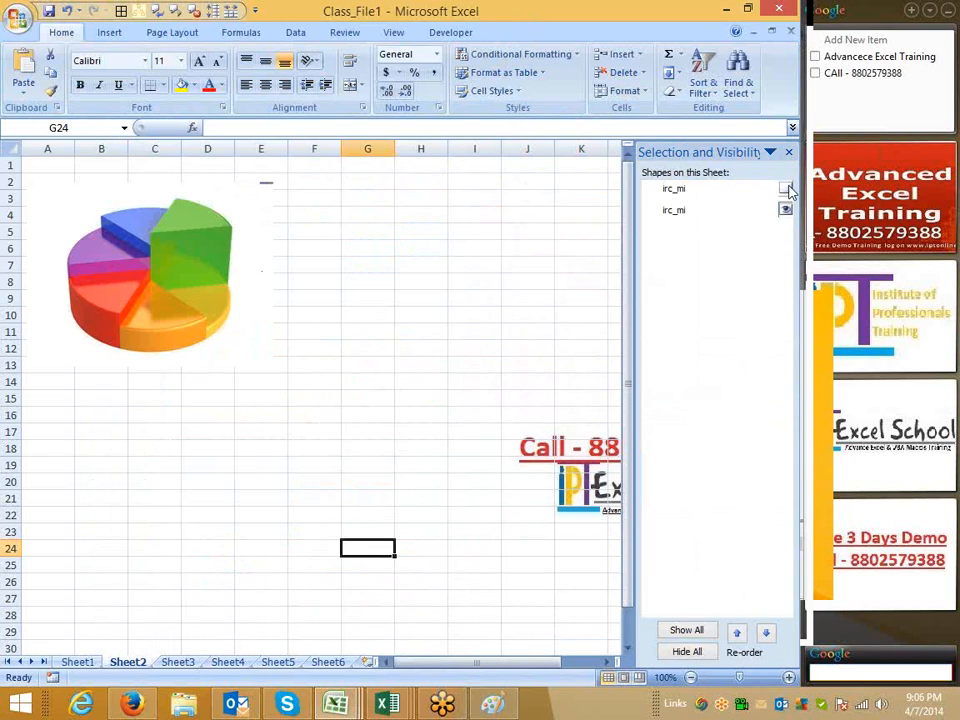
click(786, 189)
click(786, 189)
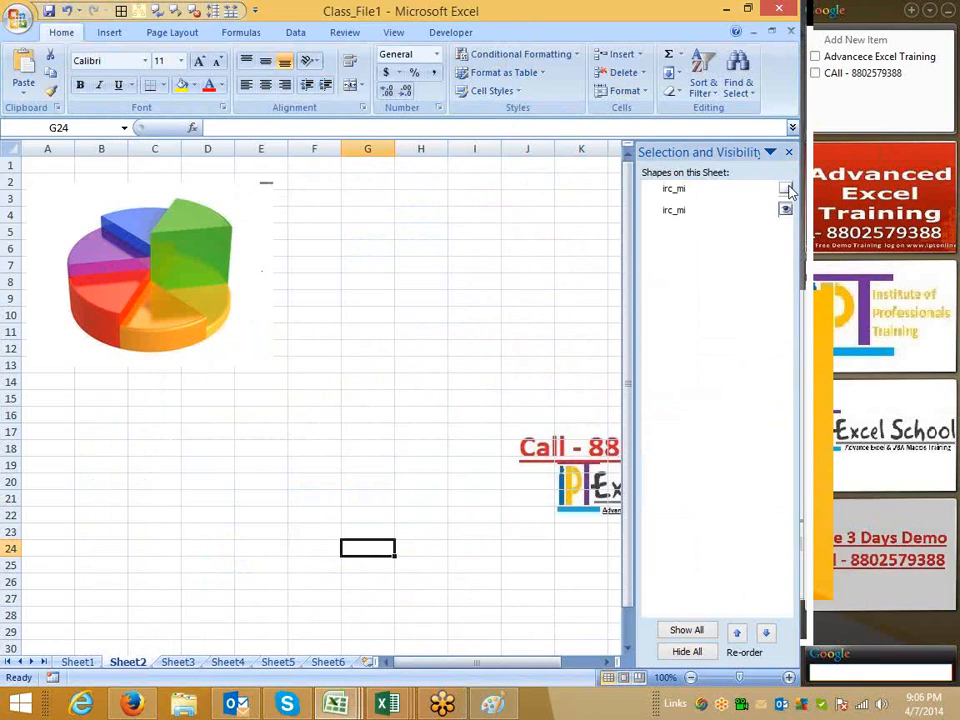
click(786, 189)
click(786, 189)
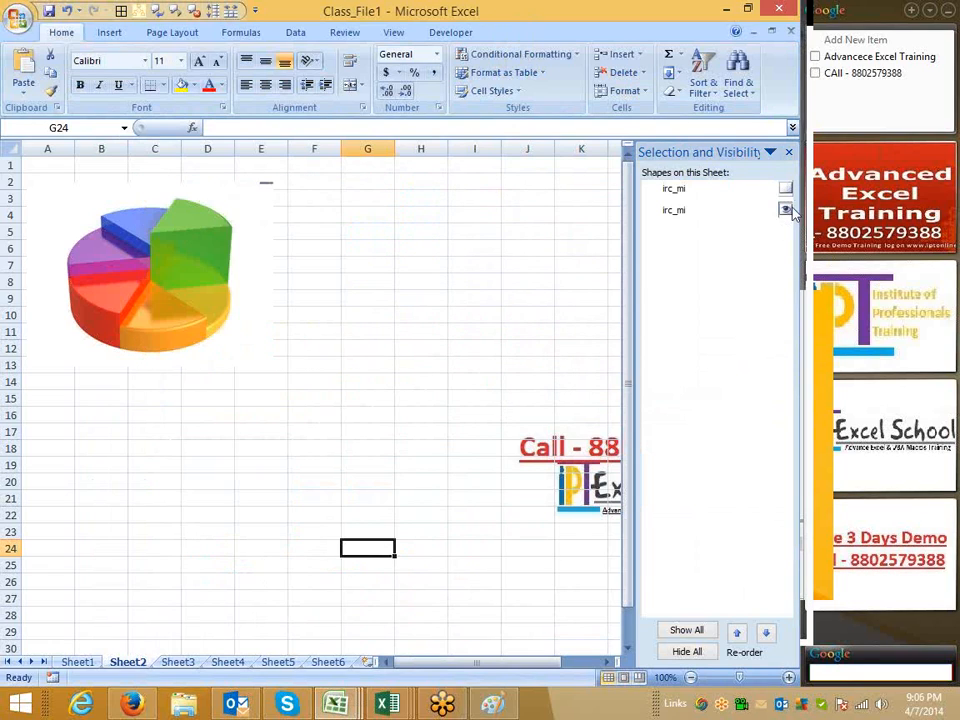
click(786, 210)
click(786, 210)
click(786, 189)
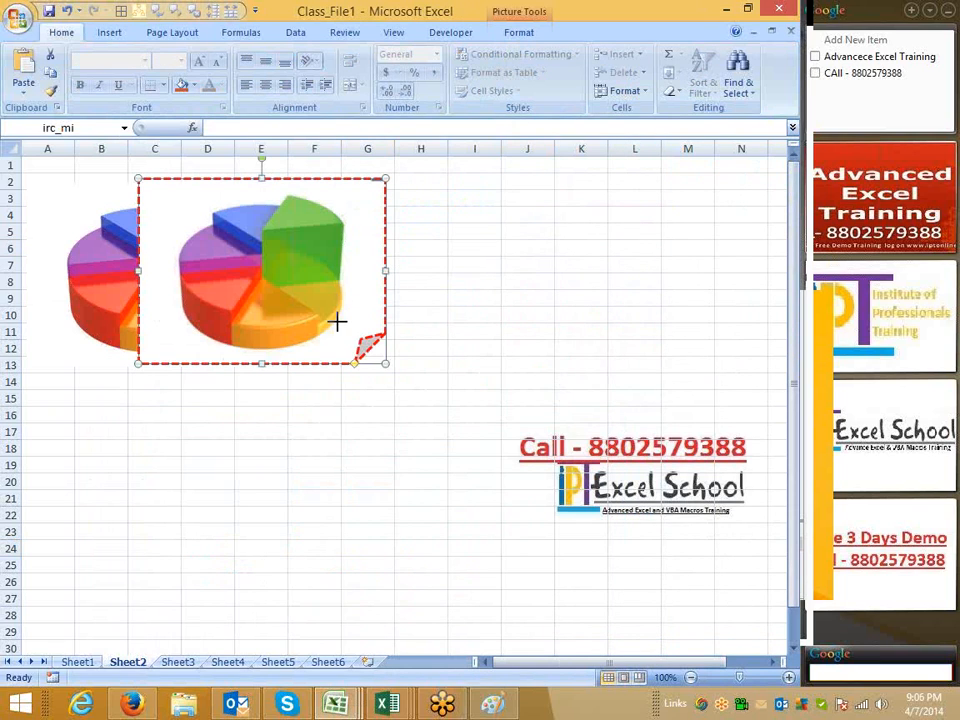
Arrange the framed pie picture copies at about E12 to H20 and J7 to M16
drag(337, 321, 232, 310)
click(517, 15)
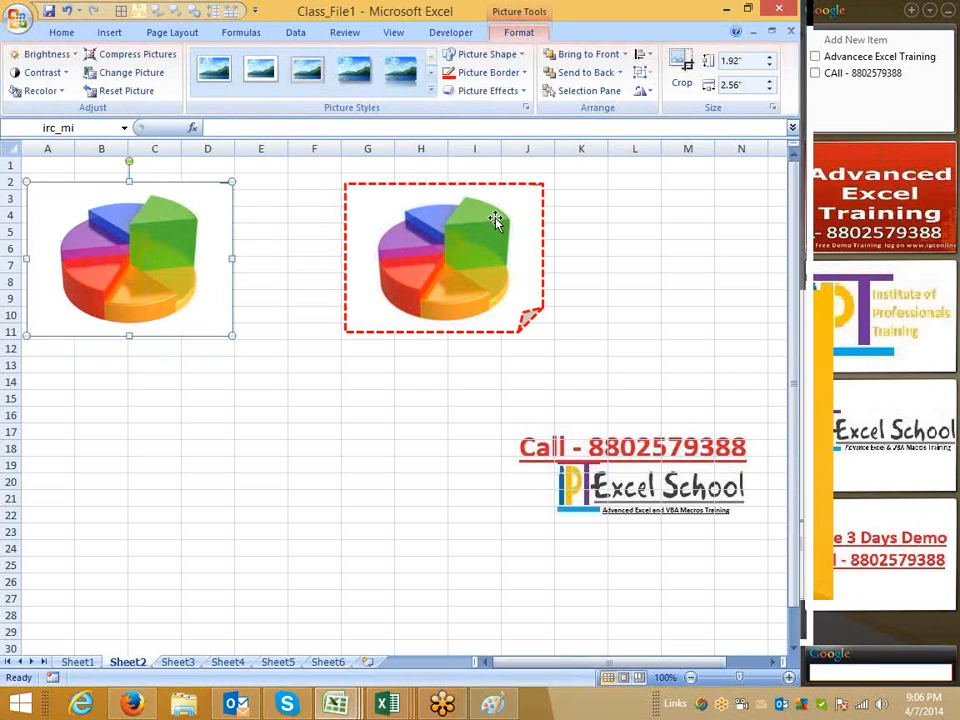
drag(415, 215, 654, 318)
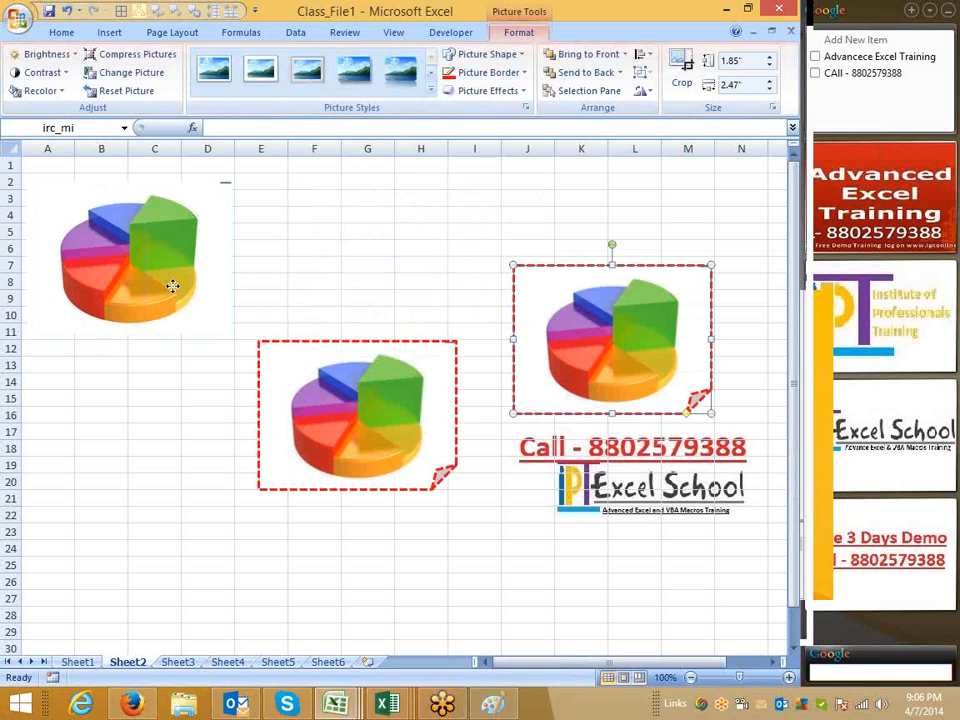
Select all three pie pictures and try aligning them centered, then undo the alignment
click(172, 287)
ctrl+click(385, 405)
ctrl+click(563, 388)
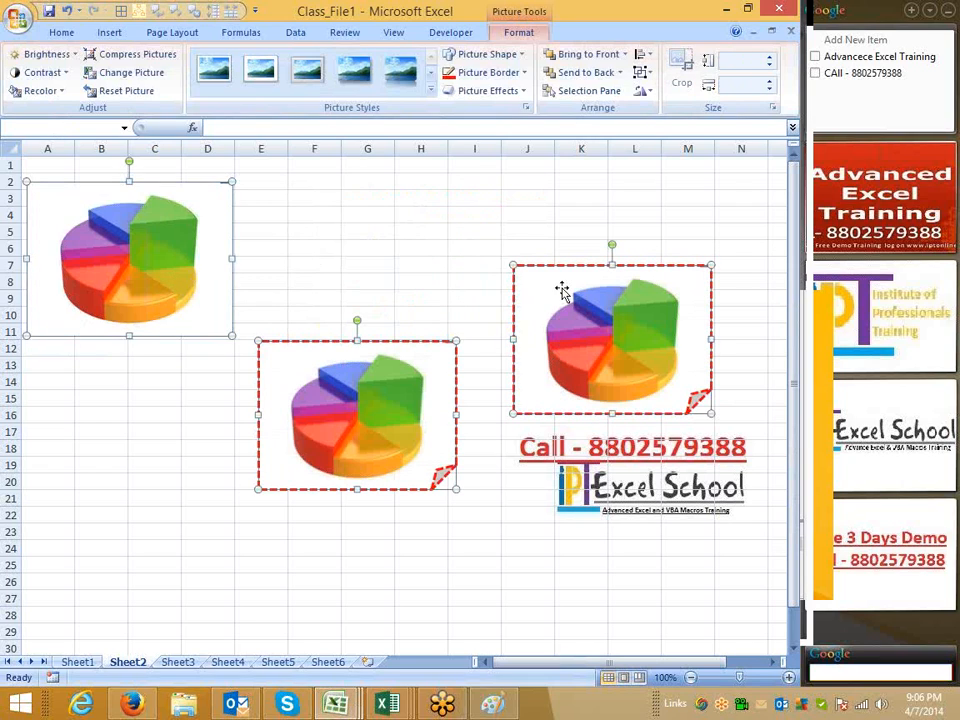
click(640, 74)
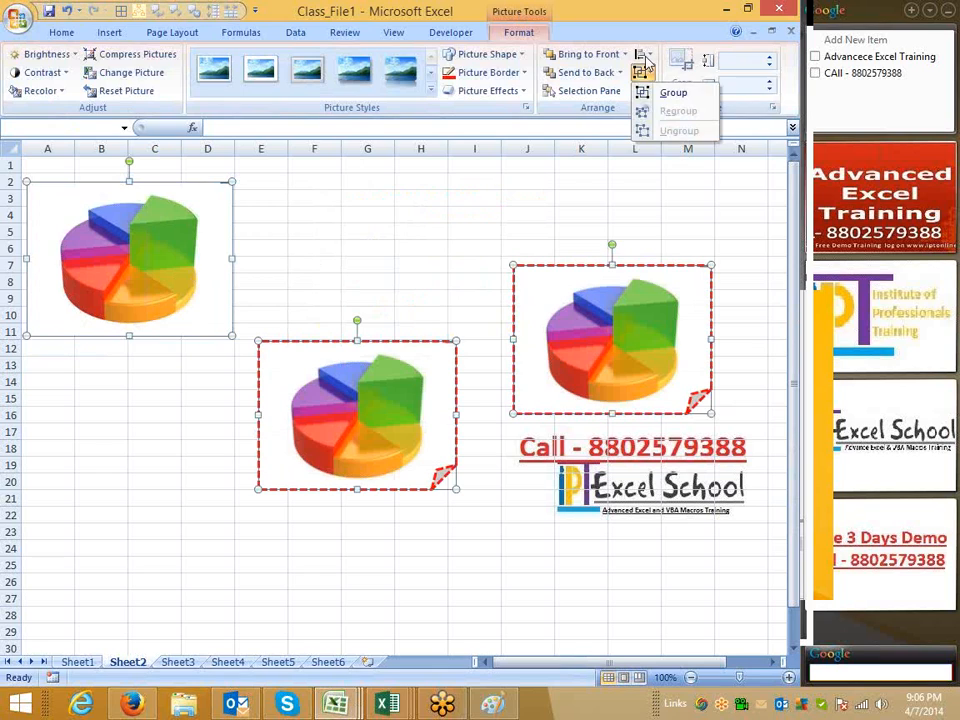
click(646, 56)
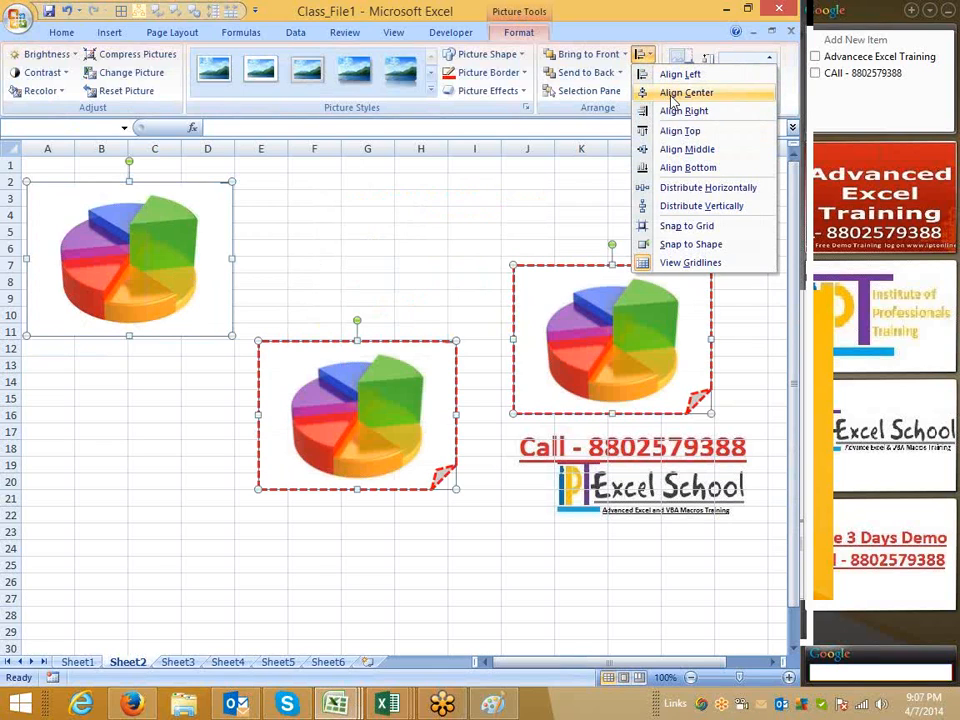
click(686, 93)
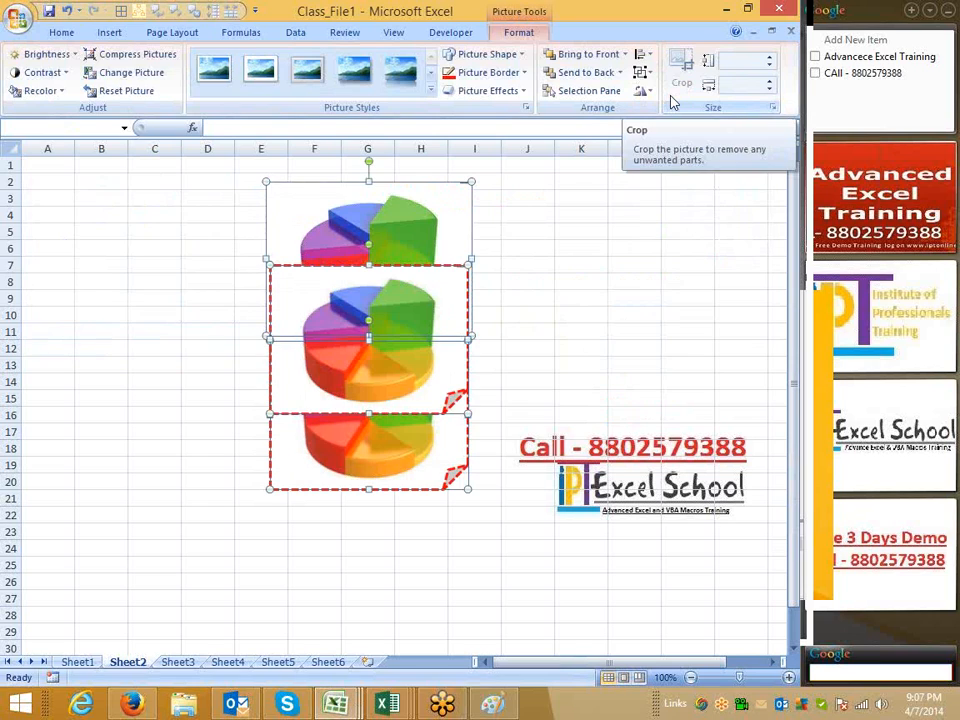
key(ctrl+z)
Try aligning the three pictures to the left, then undo the alignment
click(648, 54)
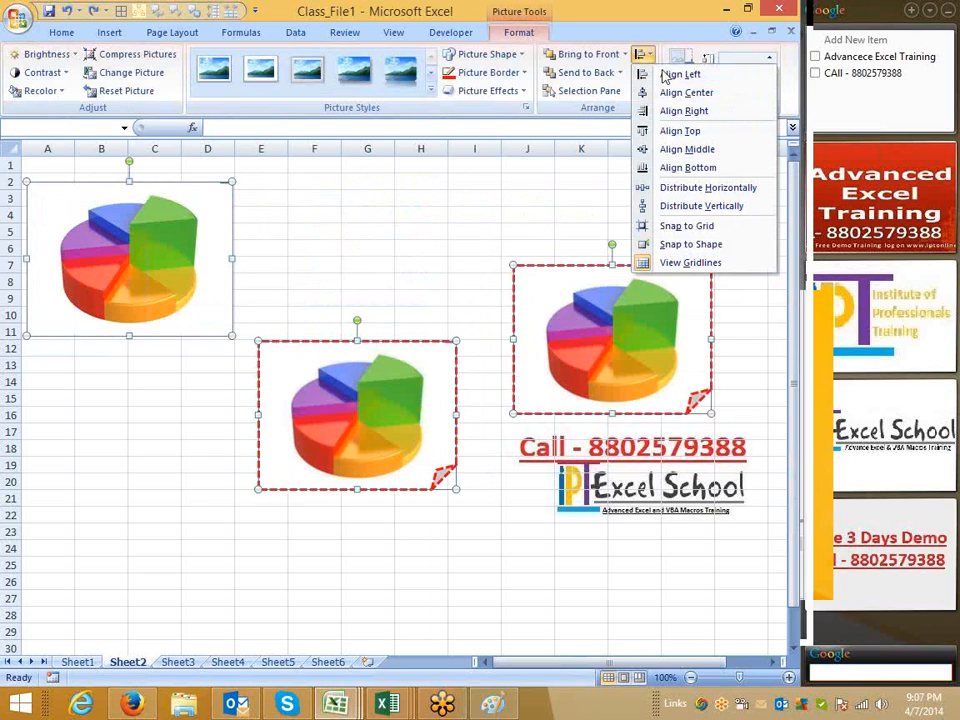
click(676, 76)
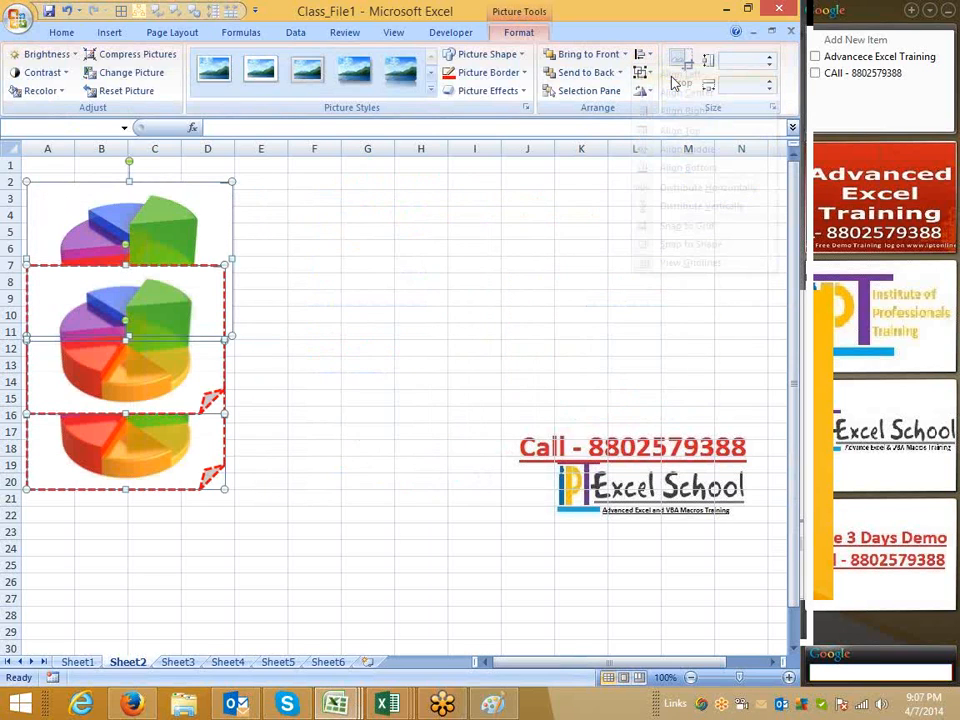
key(ctrl+z)
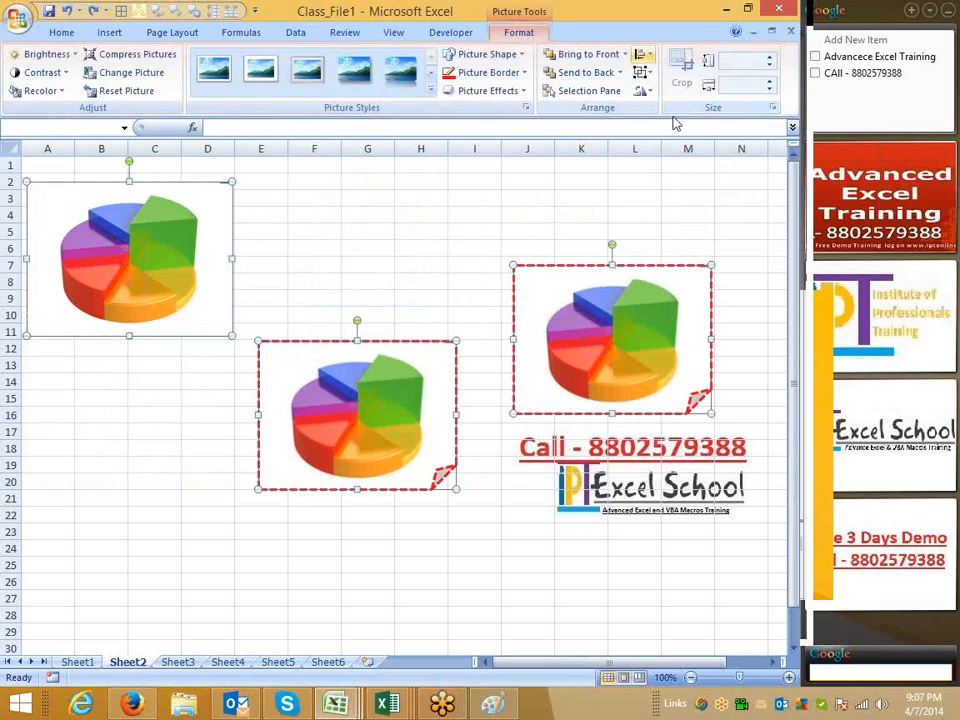
Align the three pie pictures to the top and distribute them horizontally
click(641, 54)
click(678, 131)
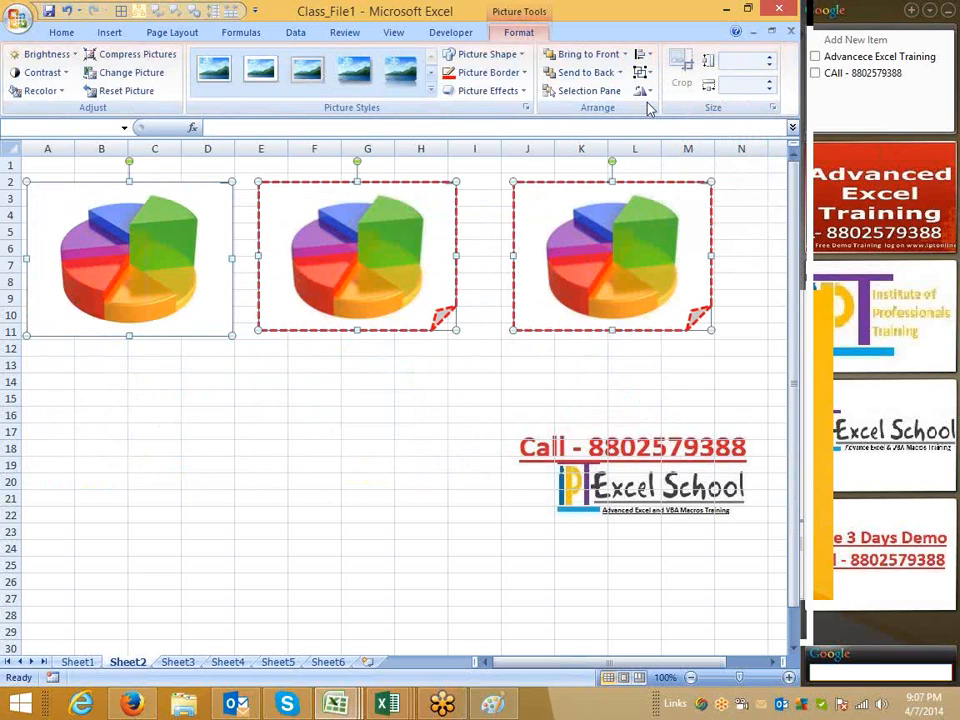
click(648, 55)
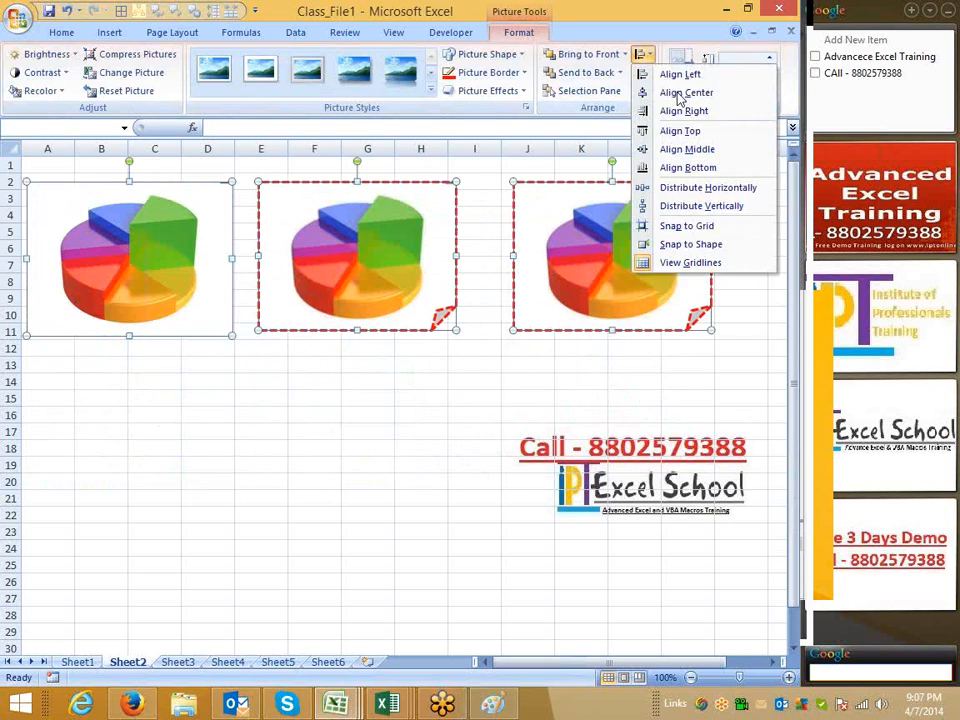
click(712, 189)
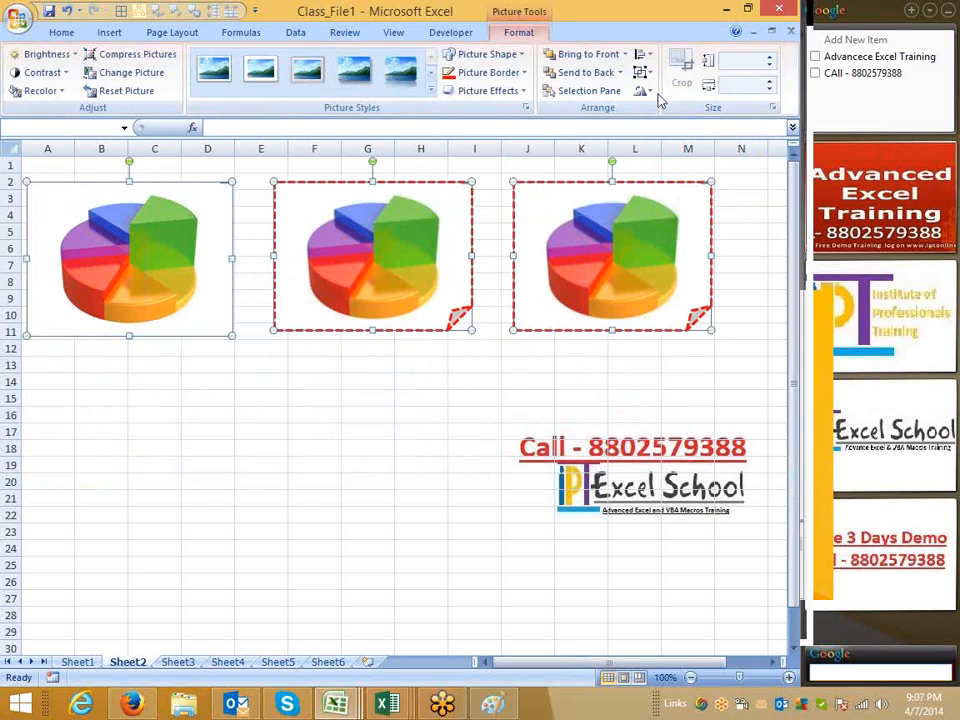
Group the three pie pictures and move the group down to about rows 4 to 13
click(645, 72)
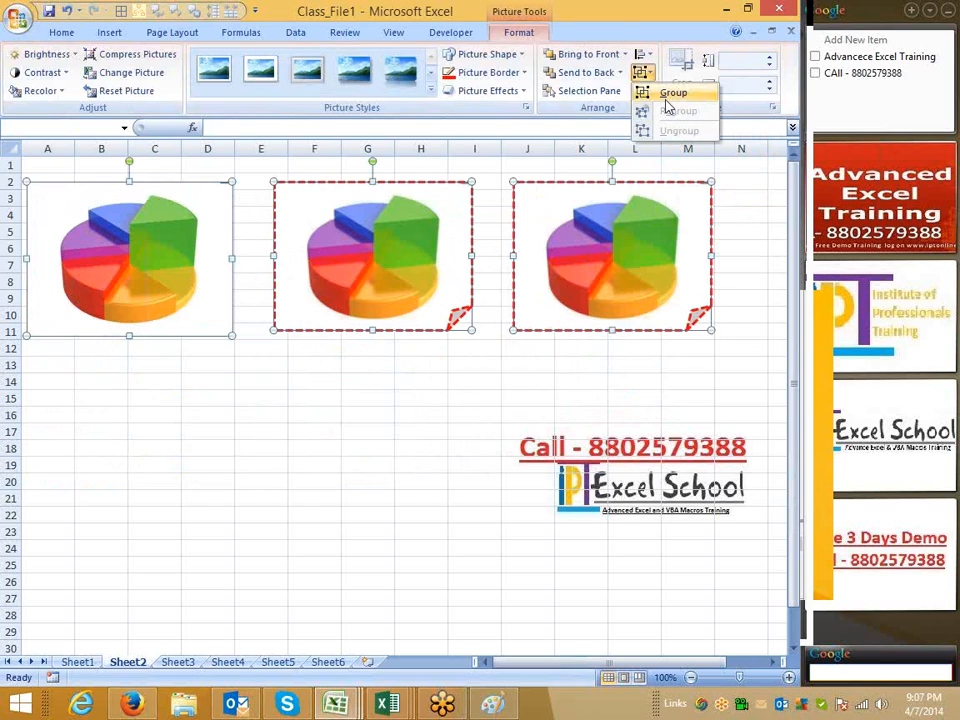
click(668, 92)
click(392, 332)
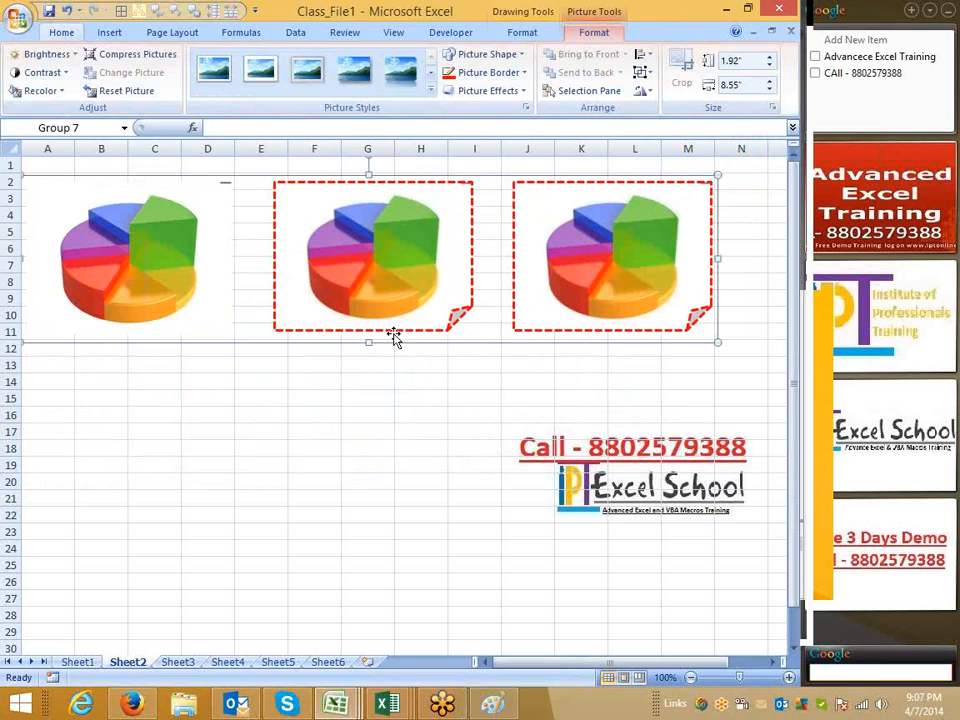
drag(392, 337, 391, 398)
click(394, 316)
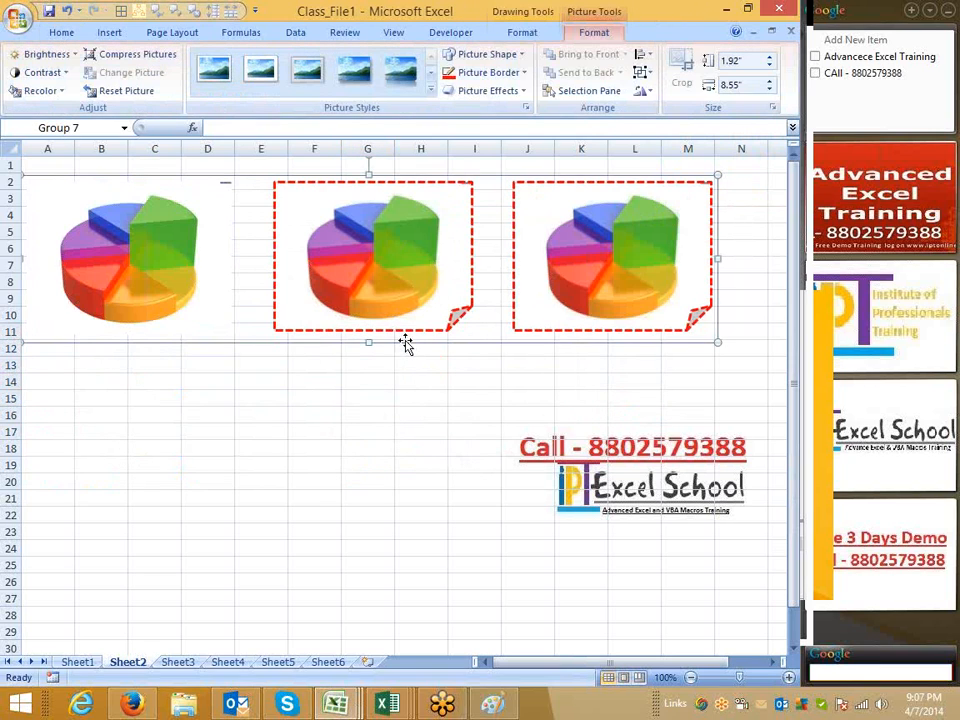
drag(403, 343, 401, 368)
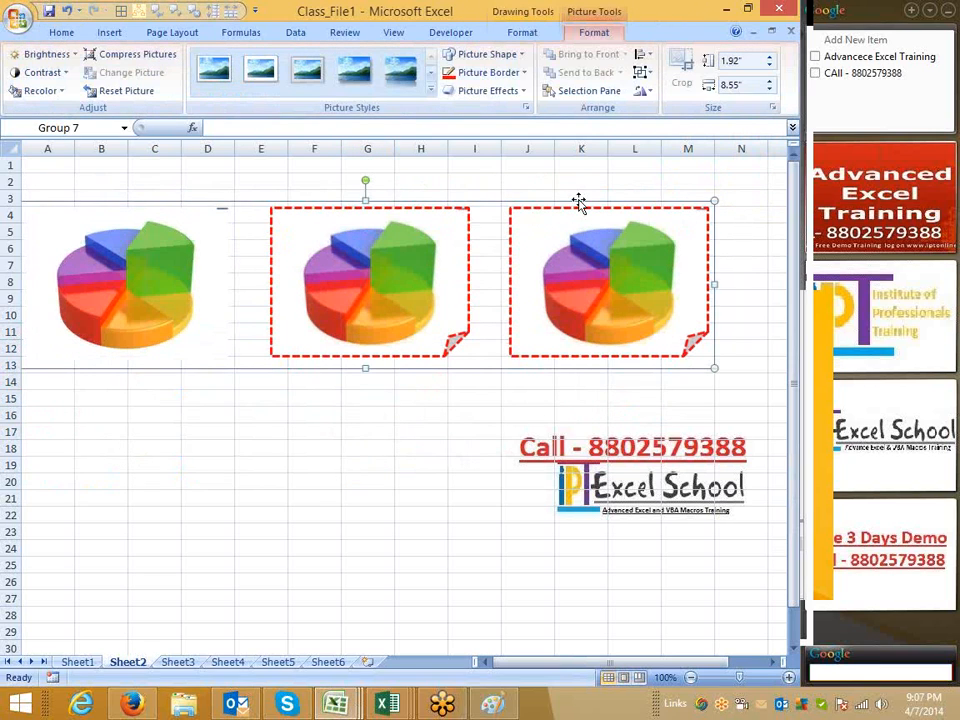
click(642, 91)
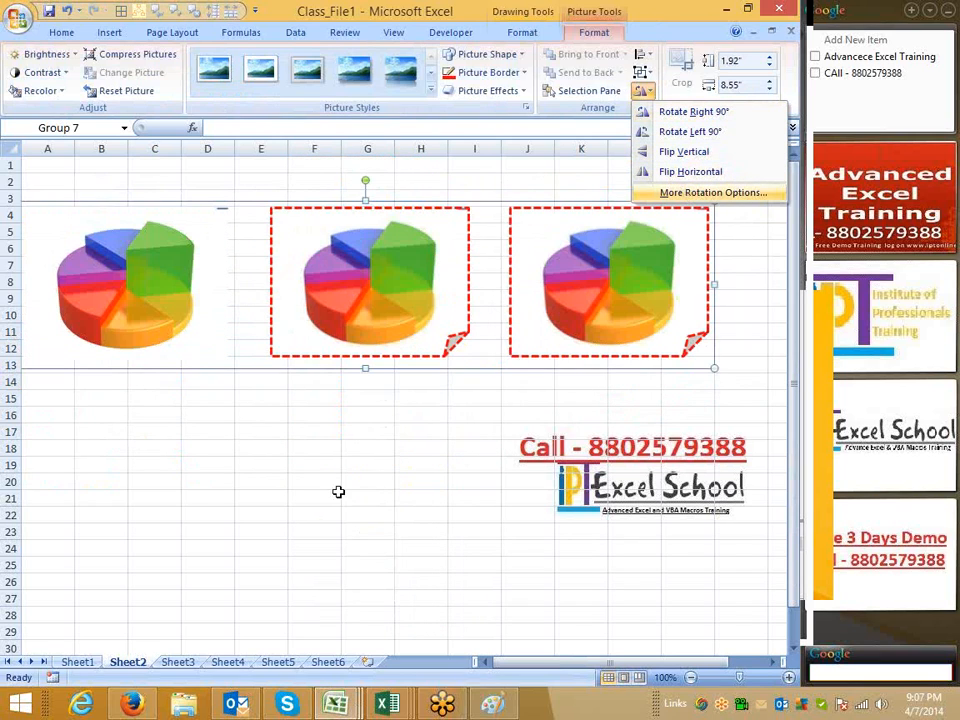
click(341, 381)
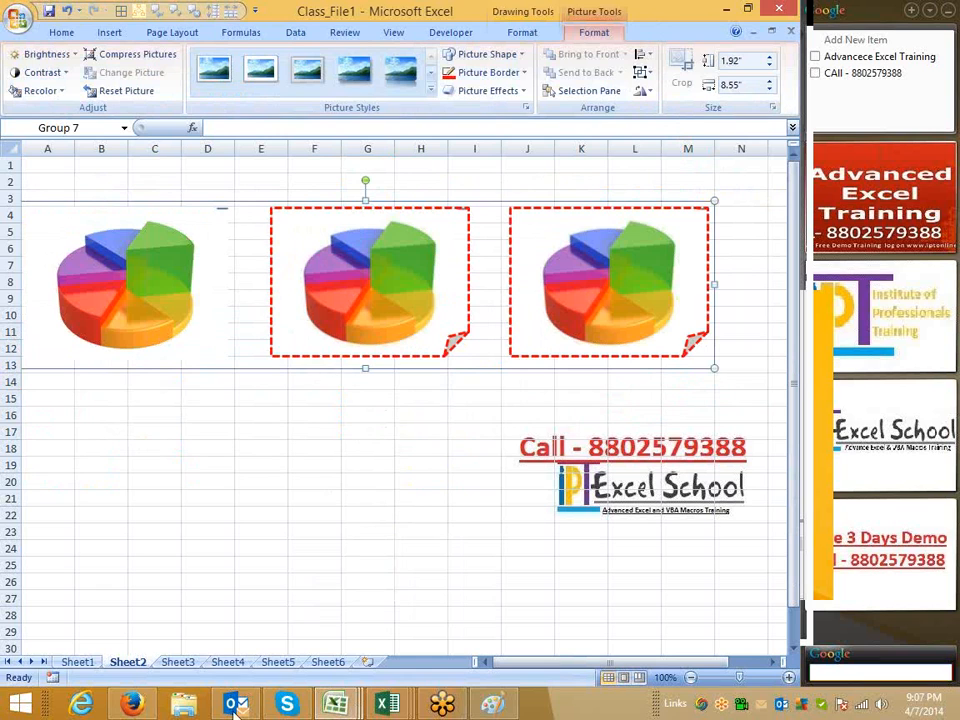
Copy the NASDAQ bar chart image from the web image search, paste it into Sheet2, and move it to about rows 14 to 29
click(134, 700)
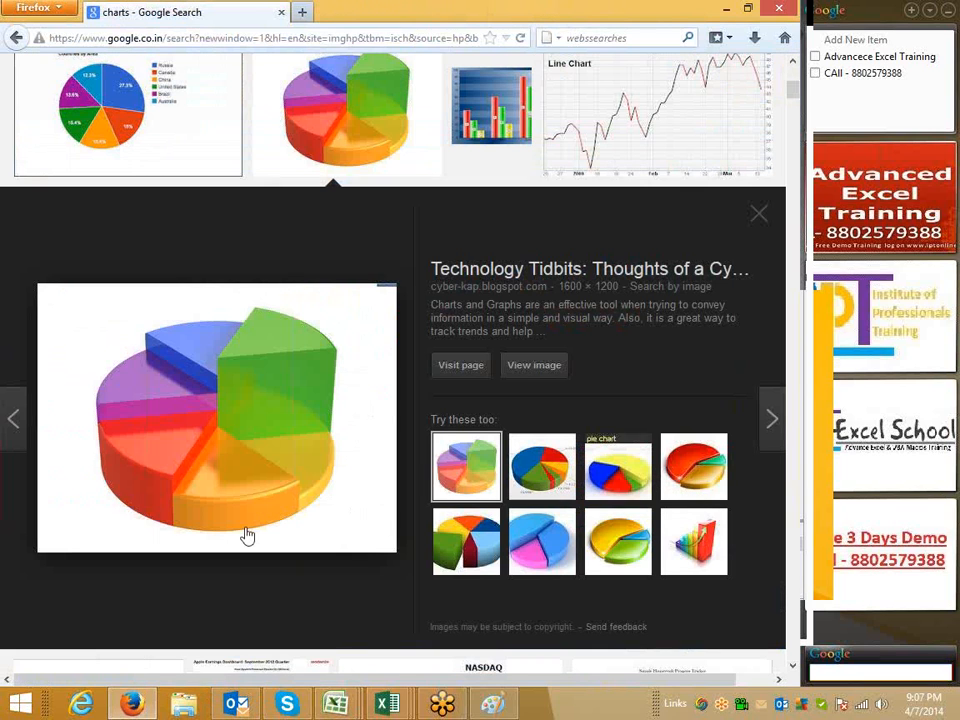
key(Escape)
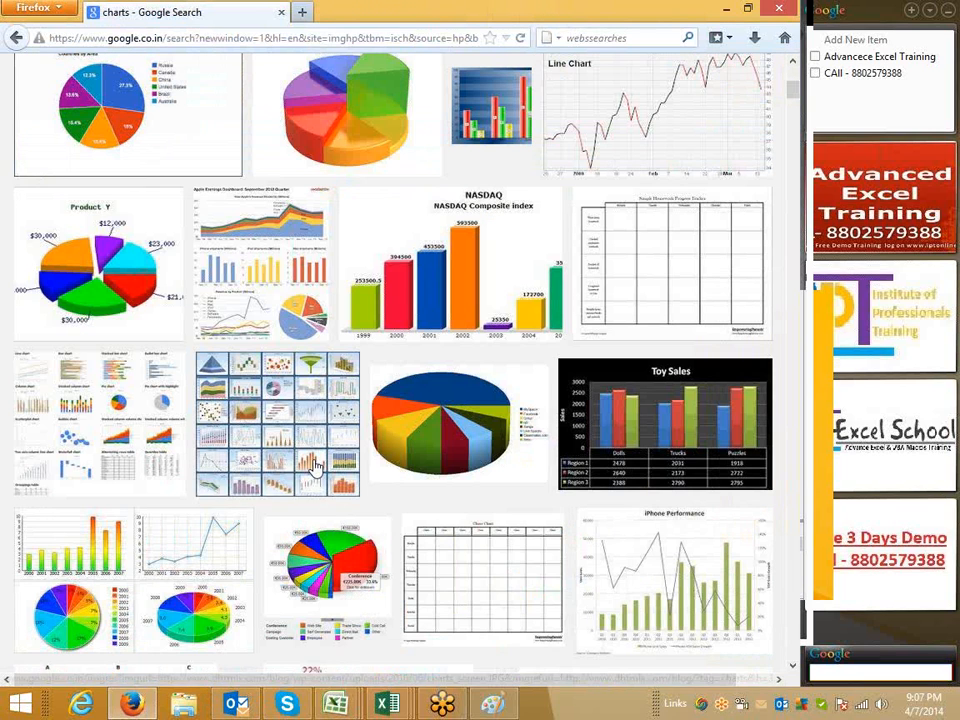
click(437, 300)
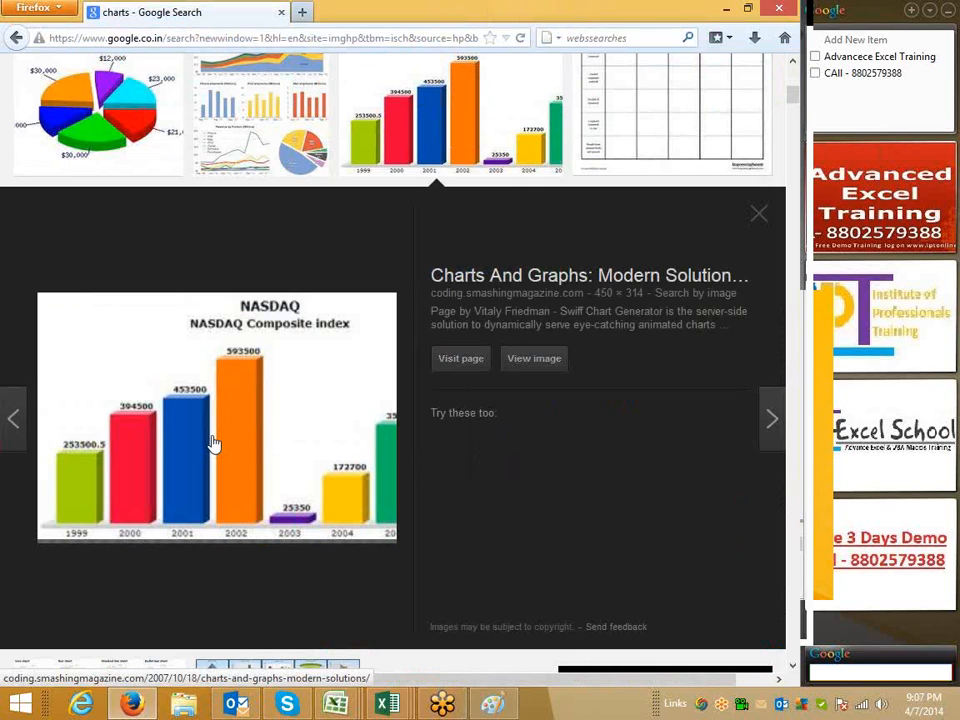
right_click(216, 432)
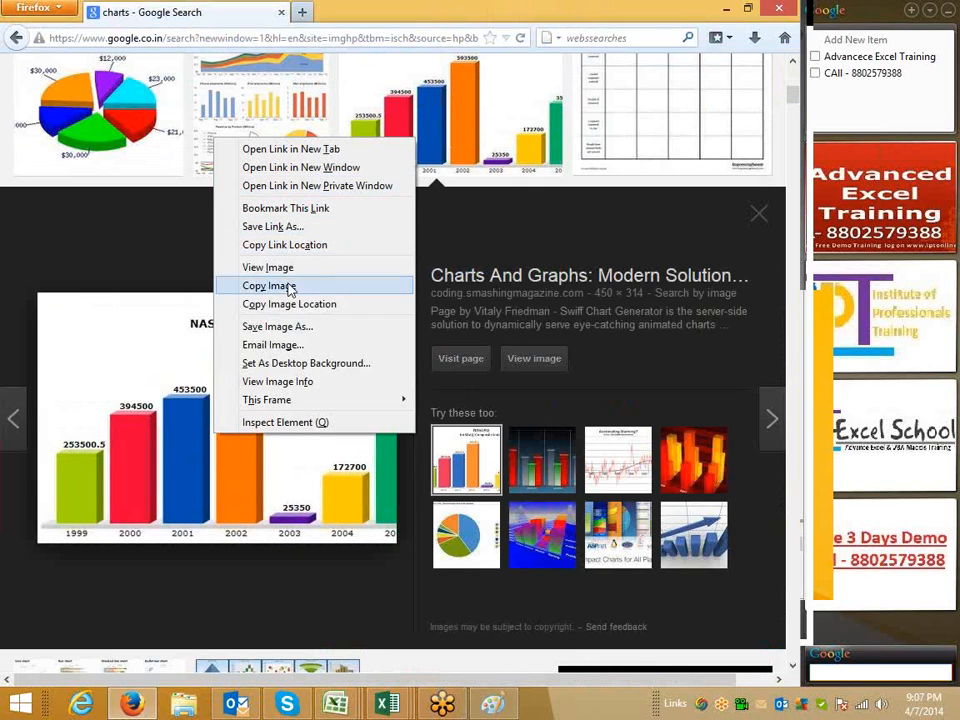
click(315, 286)
key(alt+Tab)
click(137, 515)
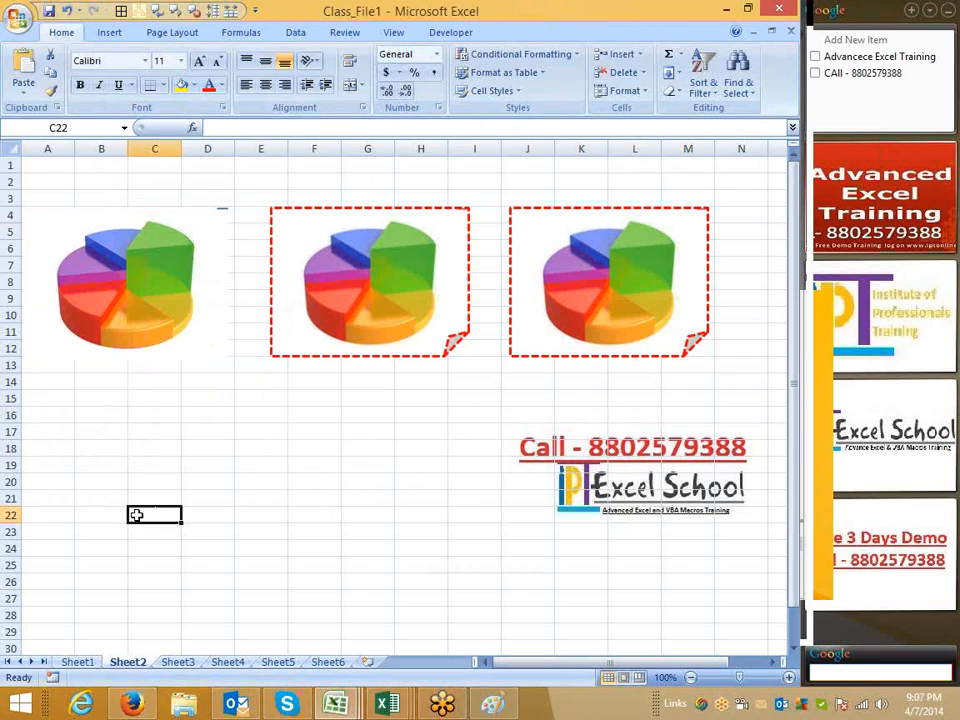
key(ctrl+v)
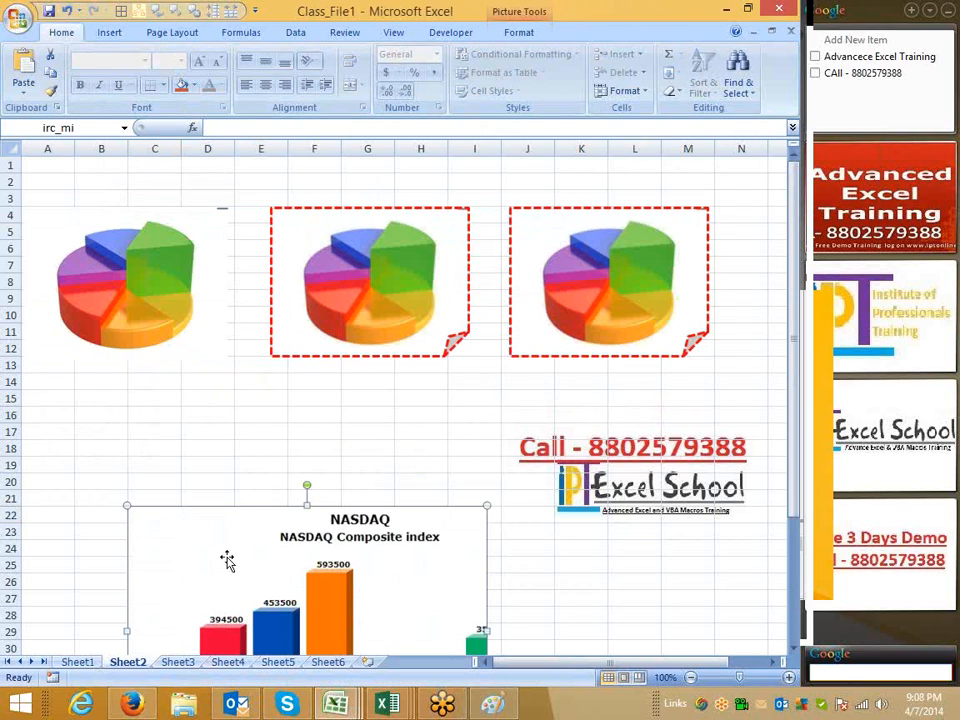
drag(172, 482, 87, 364)
scroll(156, 456, down, 1)
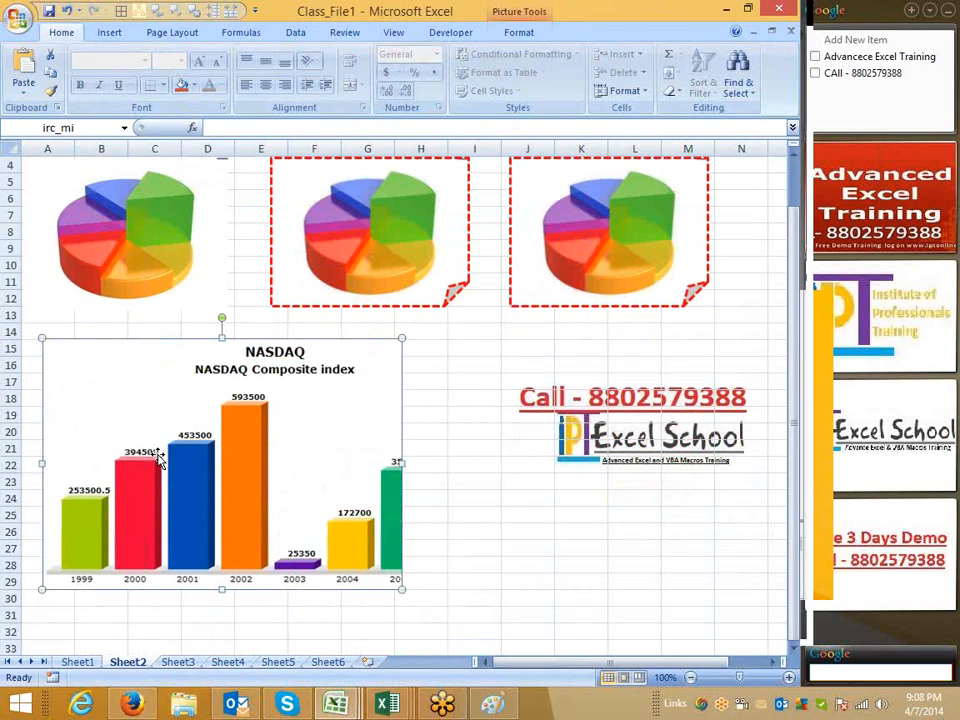
Crop the pasted NASDAQ picture down to just the orange 2002 bar
click(530, 33)
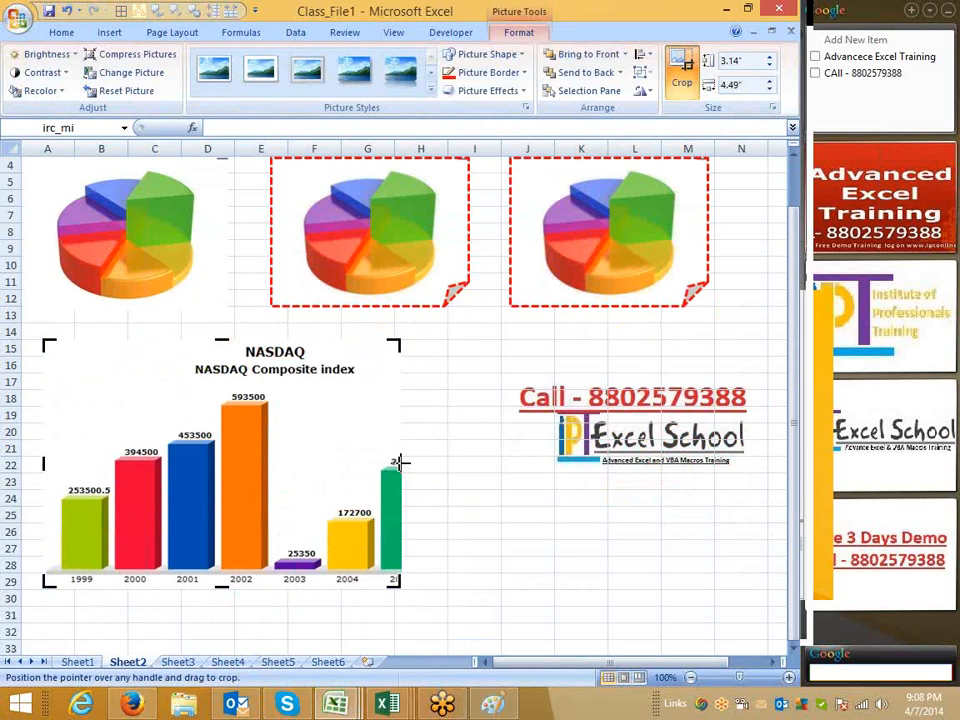
drag(306, 471, 270, 478)
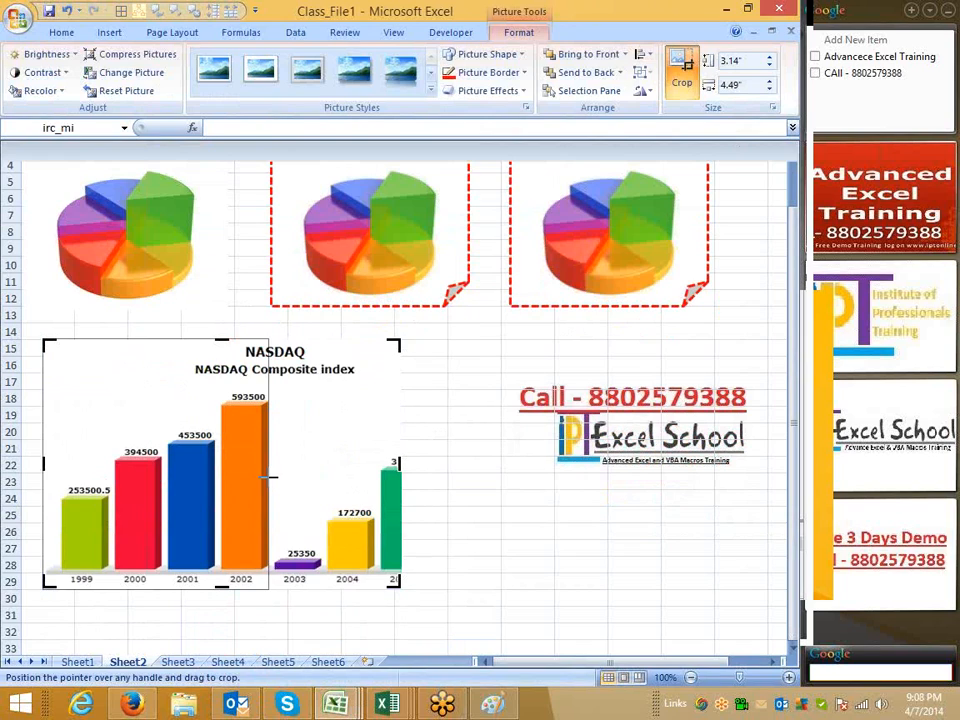
drag(43, 467, 220, 473)
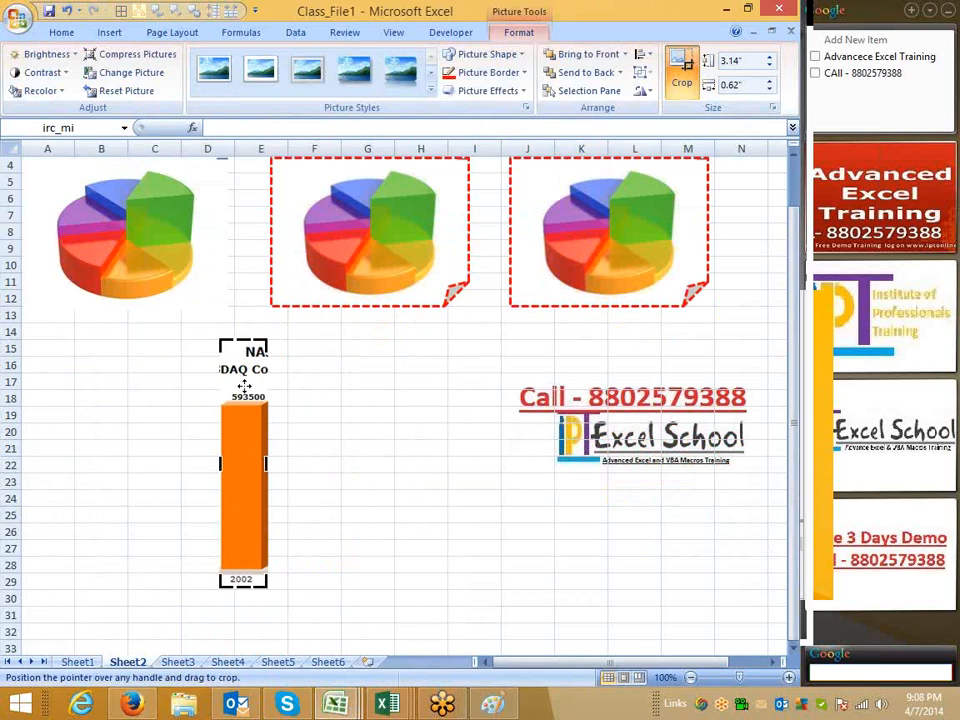
drag(243, 331, 241, 353)
drag(239, 596, 240, 583)
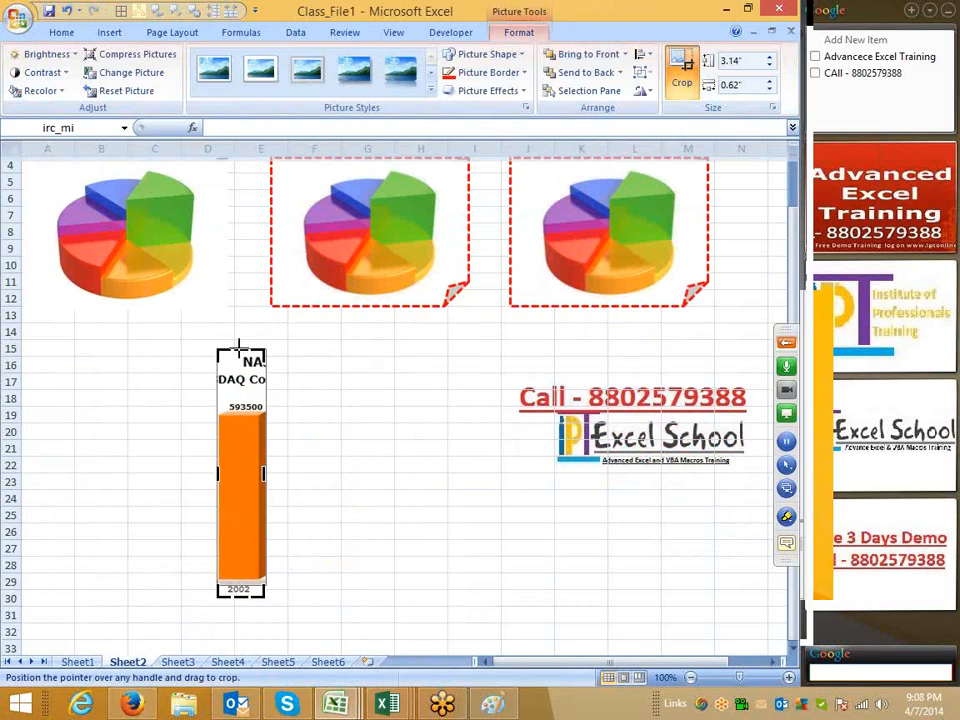
drag(240, 352, 240, 407)
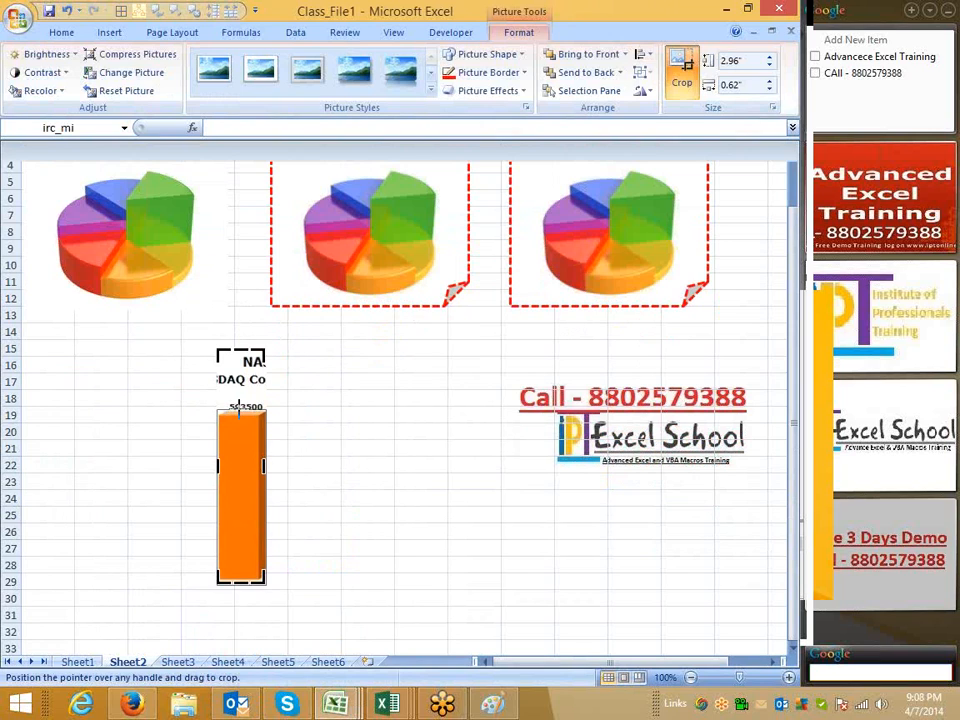
drag(239, 408, 239, 409)
click(155, 465)
Move the cropped orange bar picture beneath the middle pie picture, about column F, rows 13 to 24
click(390, 705)
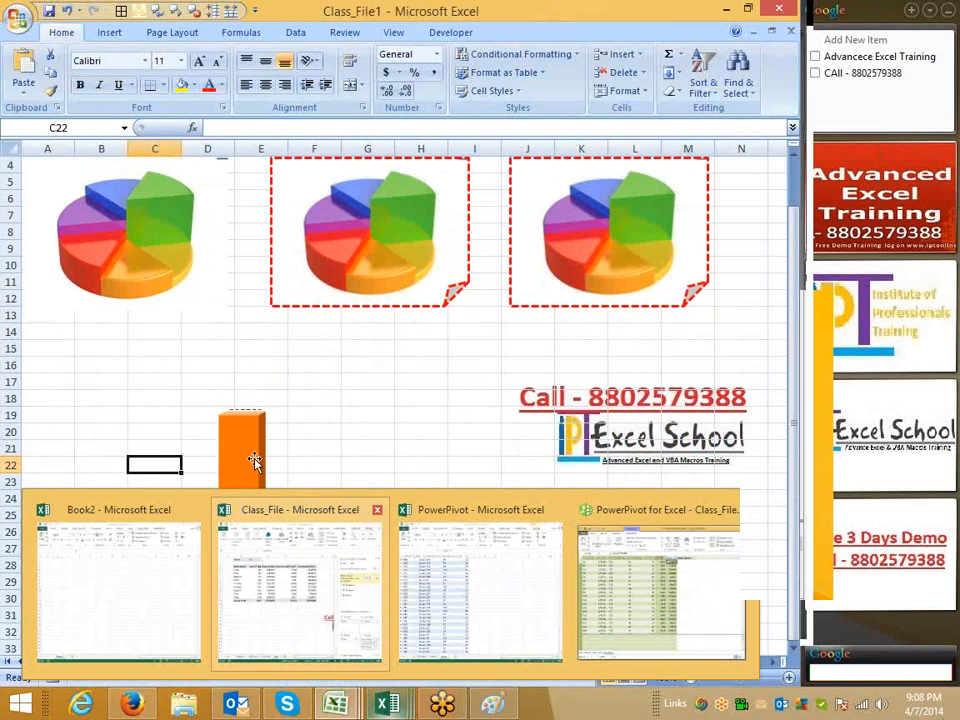
drag(255, 460, 116, 404)
click(314, 496)
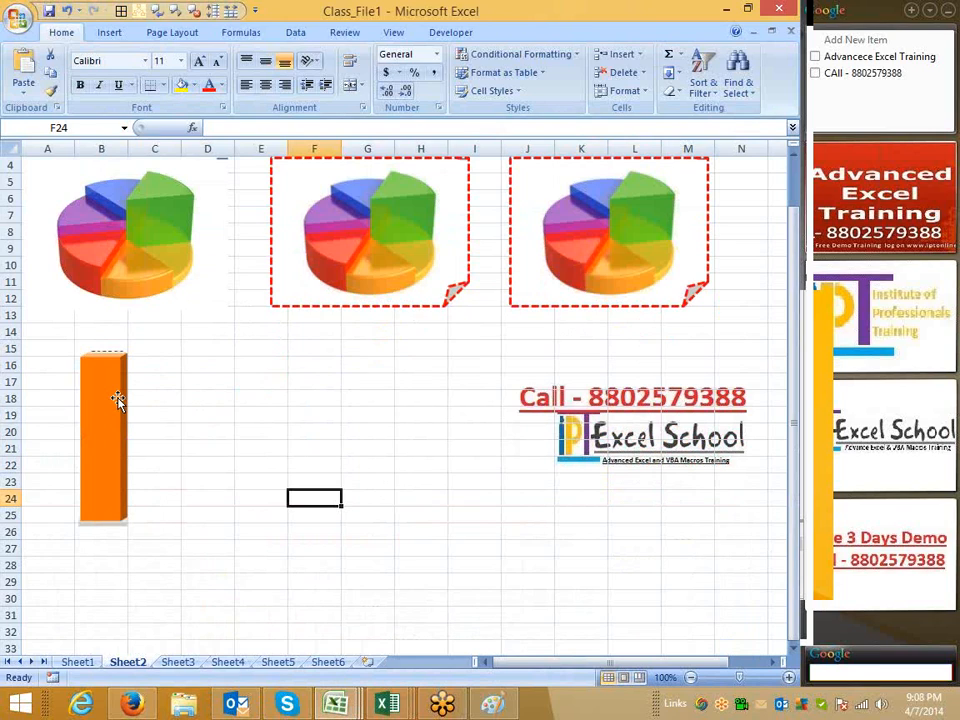
drag(117, 400, 256, 361)
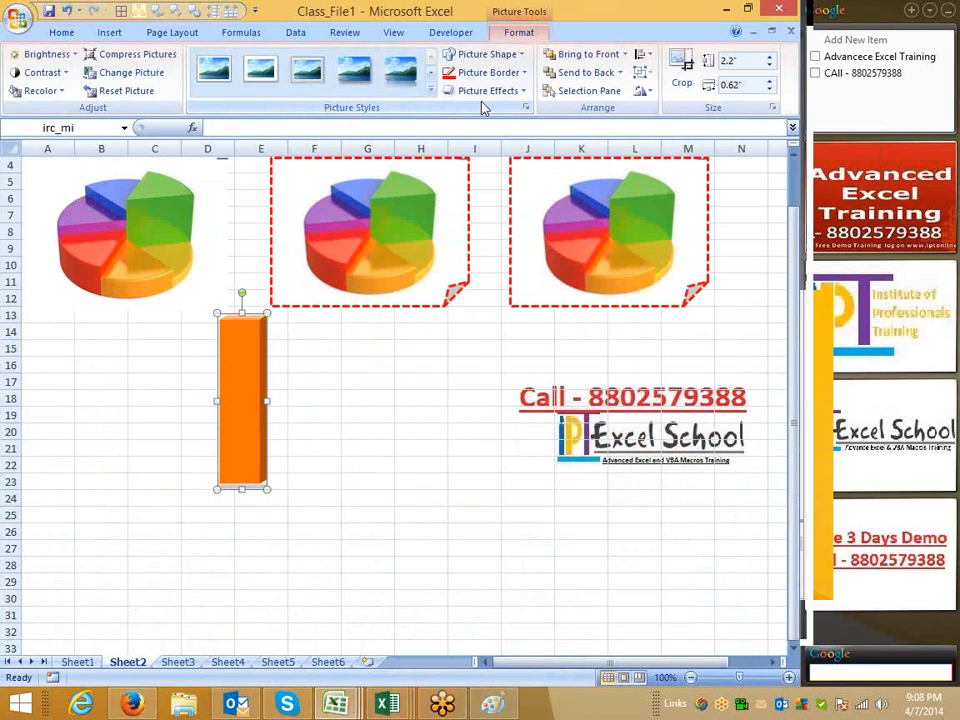
drag(257, 386, 357, 396)
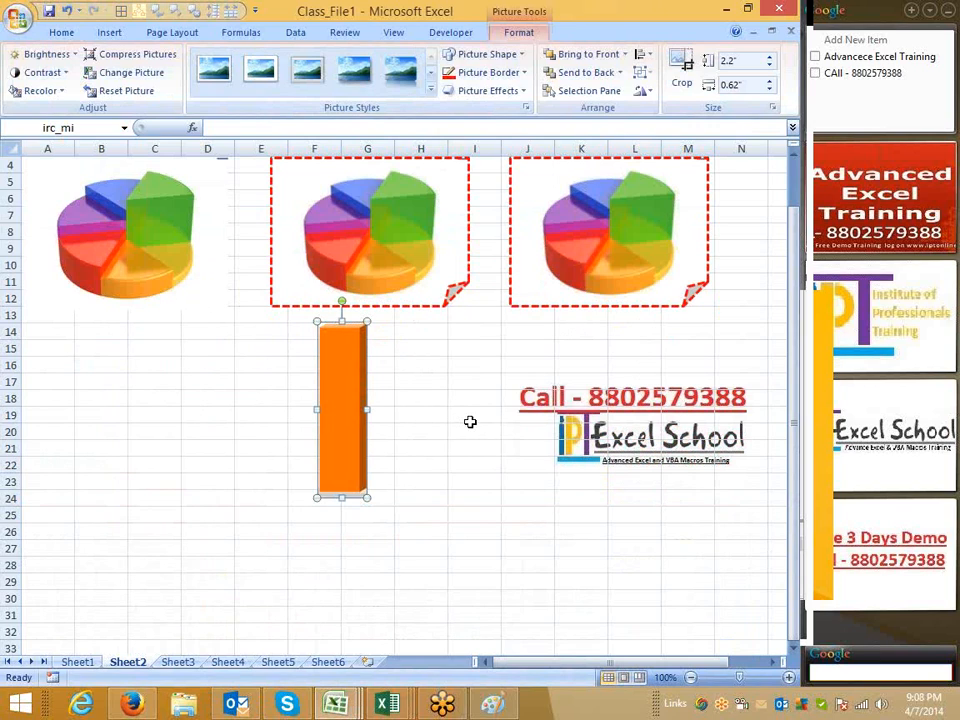
click(154, 448)
click(109, 32)
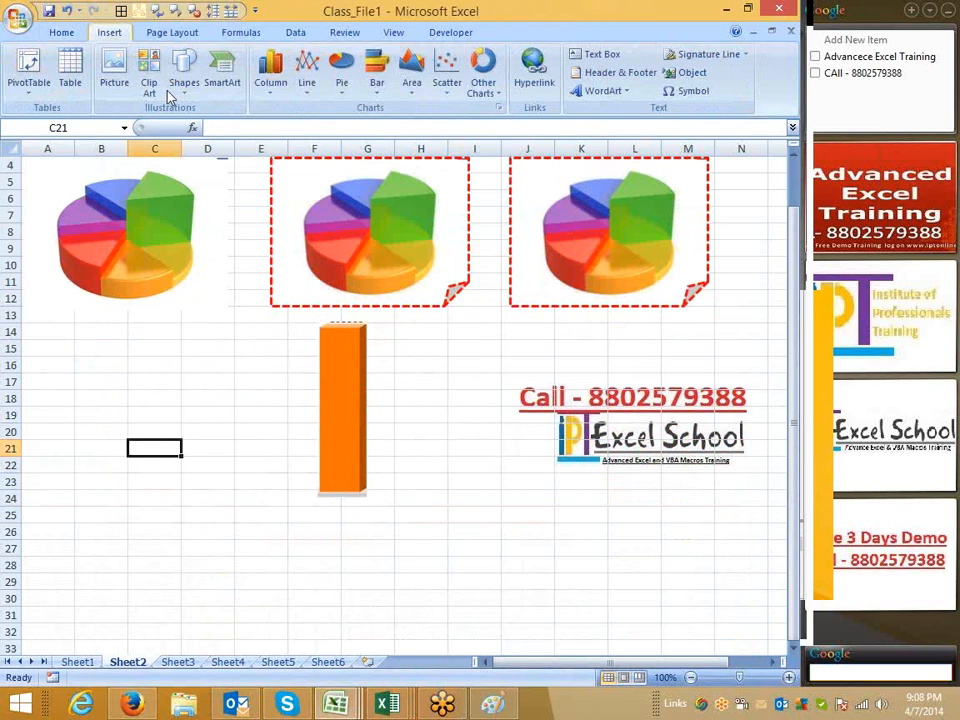
click(157, 92)
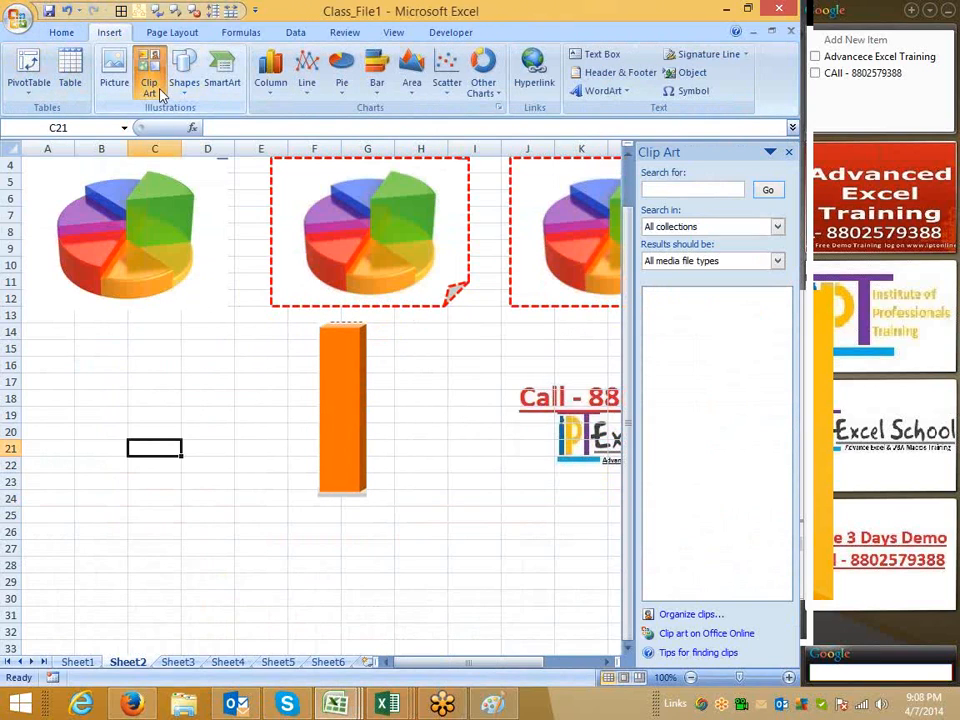
click(789, 152)
Move the orange bar picture to about column J, rows 17 to 27
drag(356, 332, 552, 388)
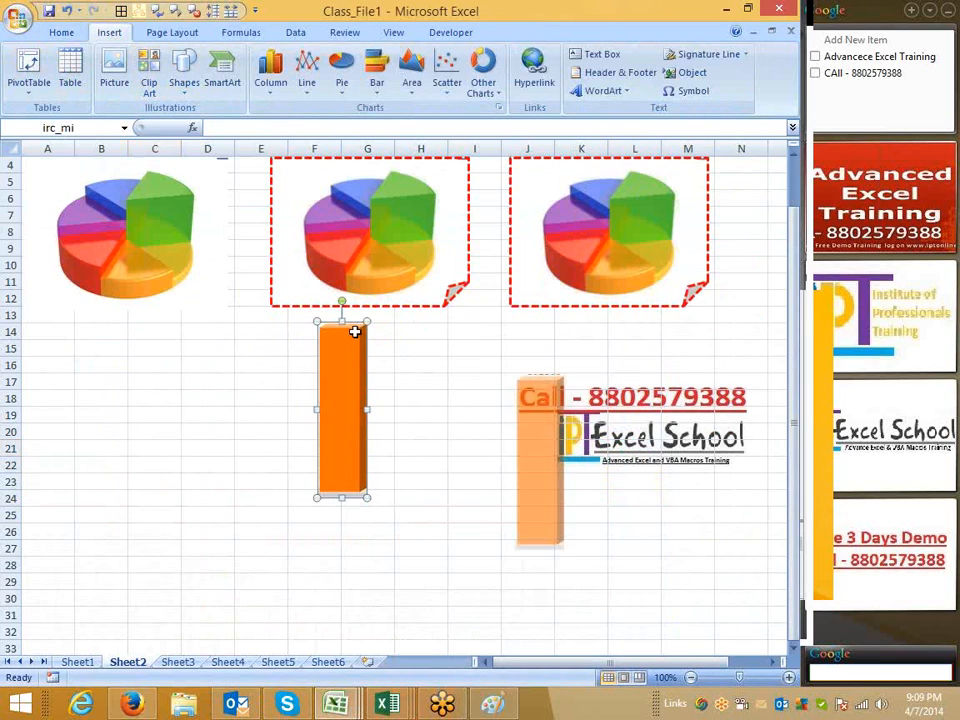
On Sheet3, draw a rectangle spanning about columns B to F and rows 2 to 8
click(182, 662)
click(188, 95)
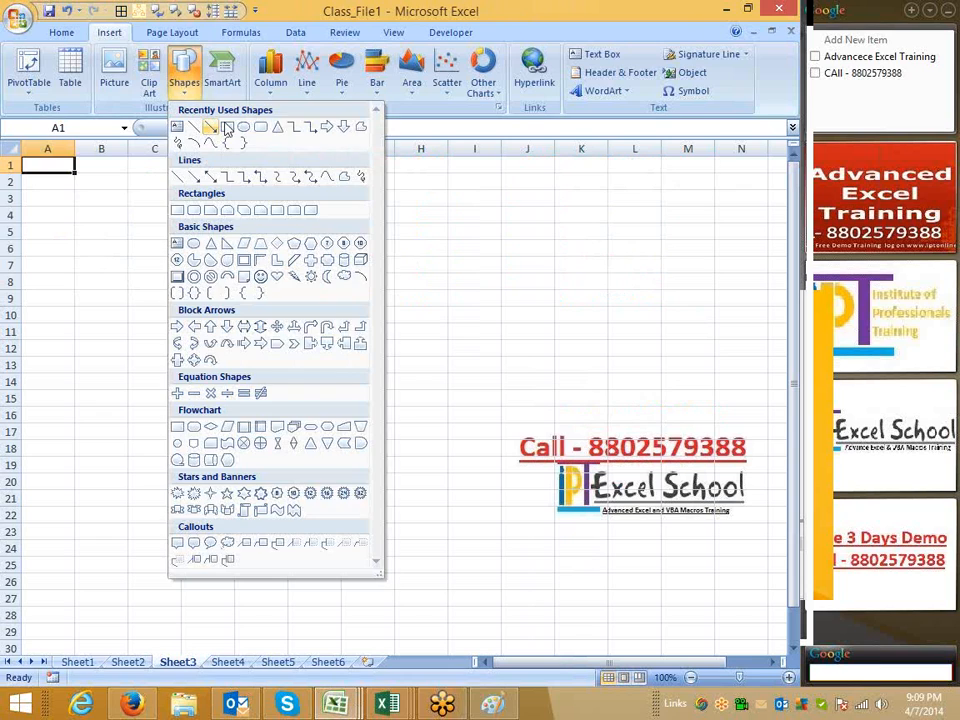
click(223, 126)
drag(77, 184, 321, 291)
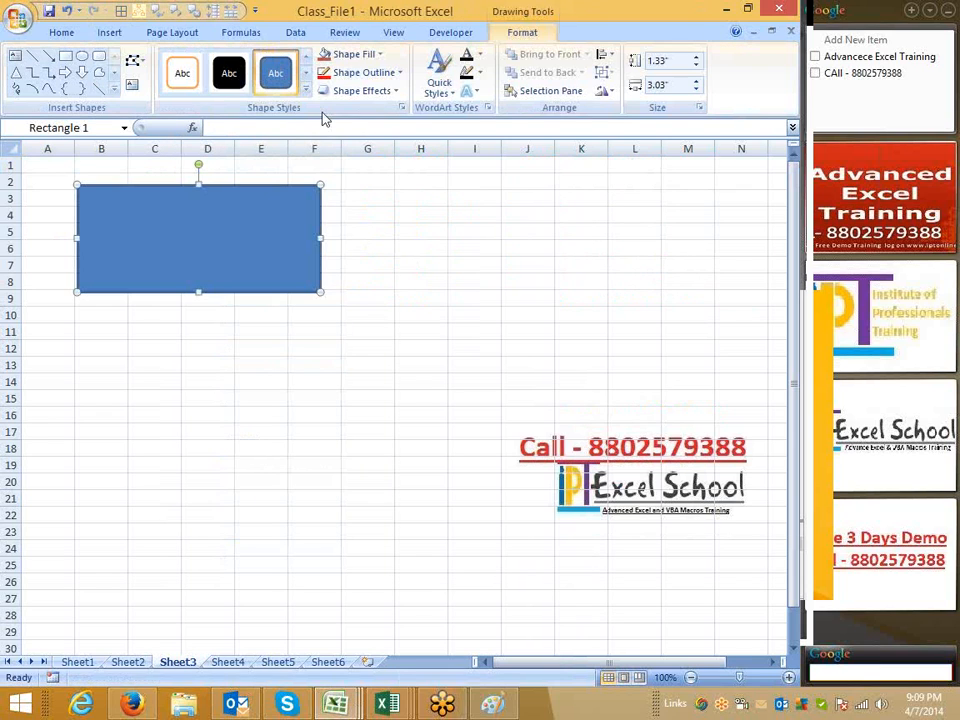
Apply a blue quick shape style to the rectangle and change its fill to olive green
click(304, 97)
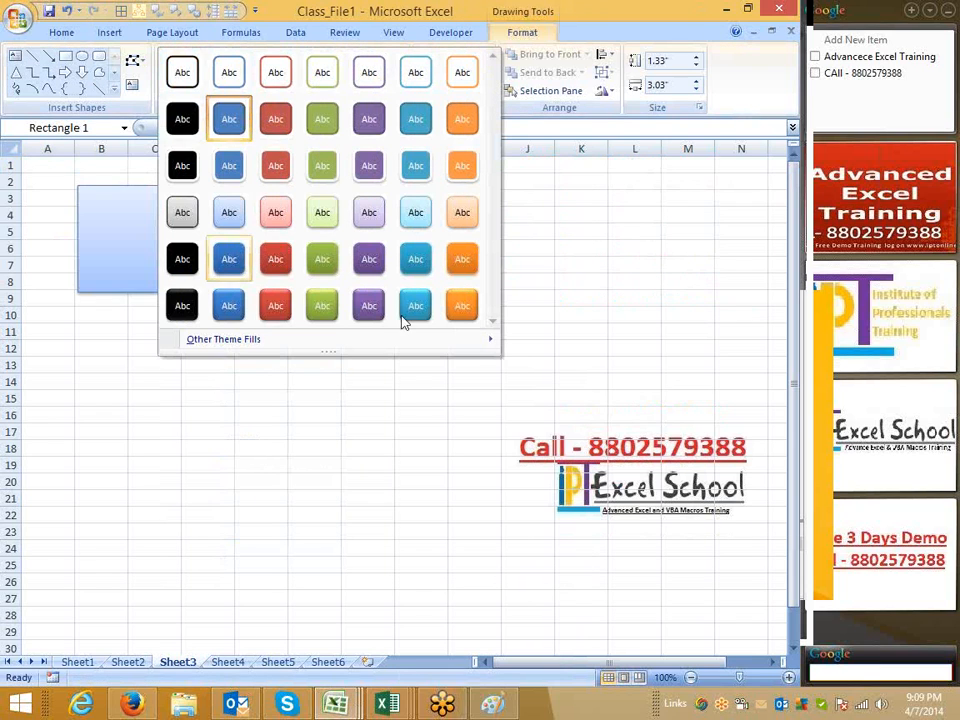
click(422, 122)
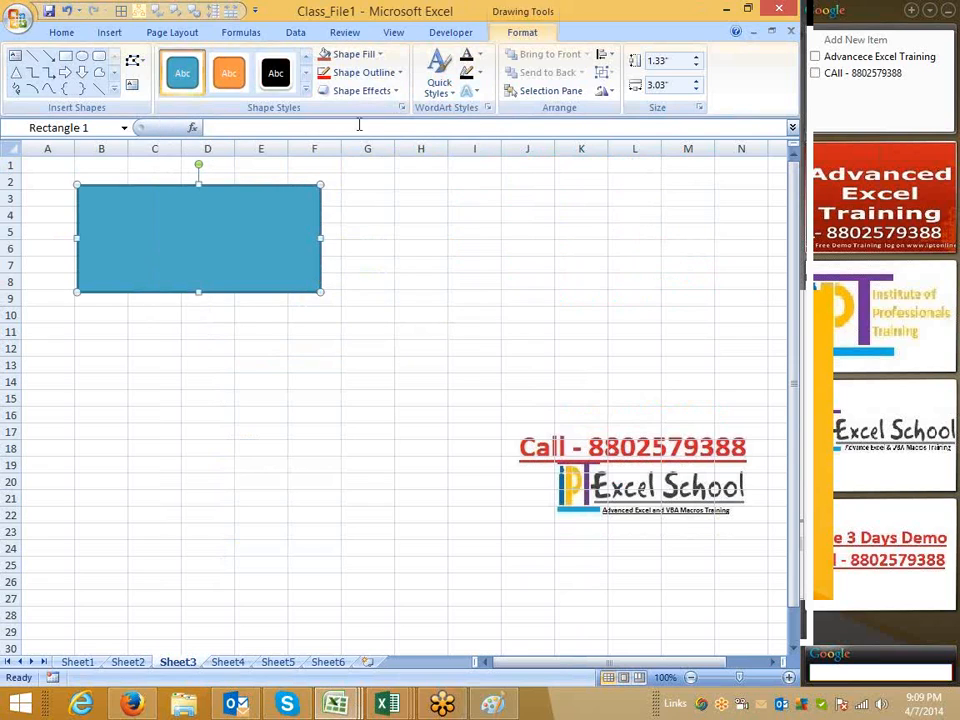
click(368, 55)
click(407, 163)
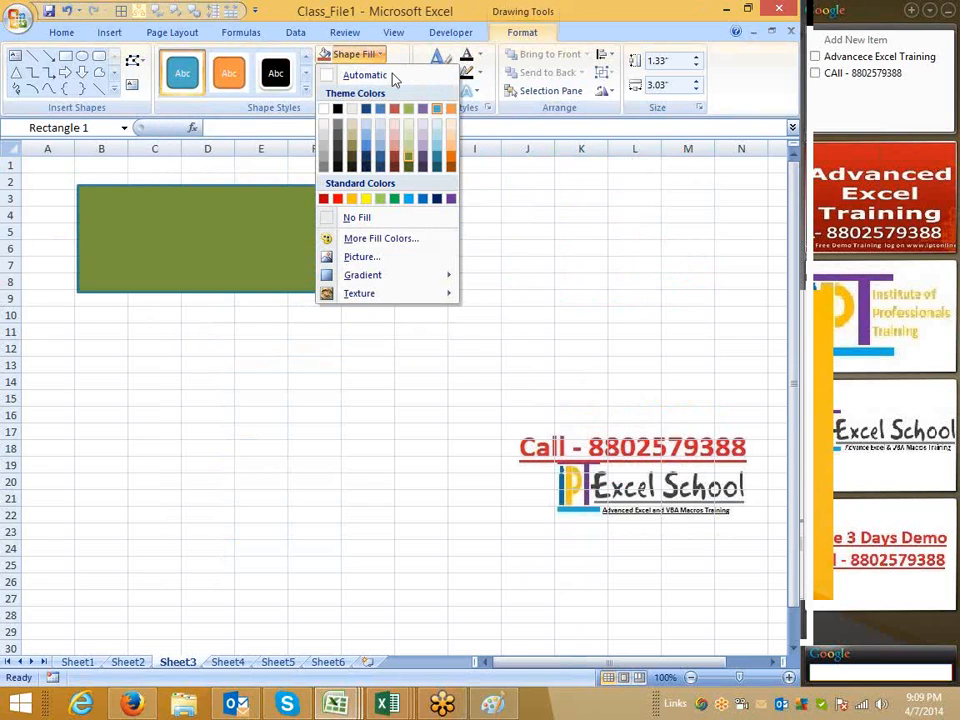
Give the rectangle a red outline and apply the second Preset shape effect
click(386, 73)
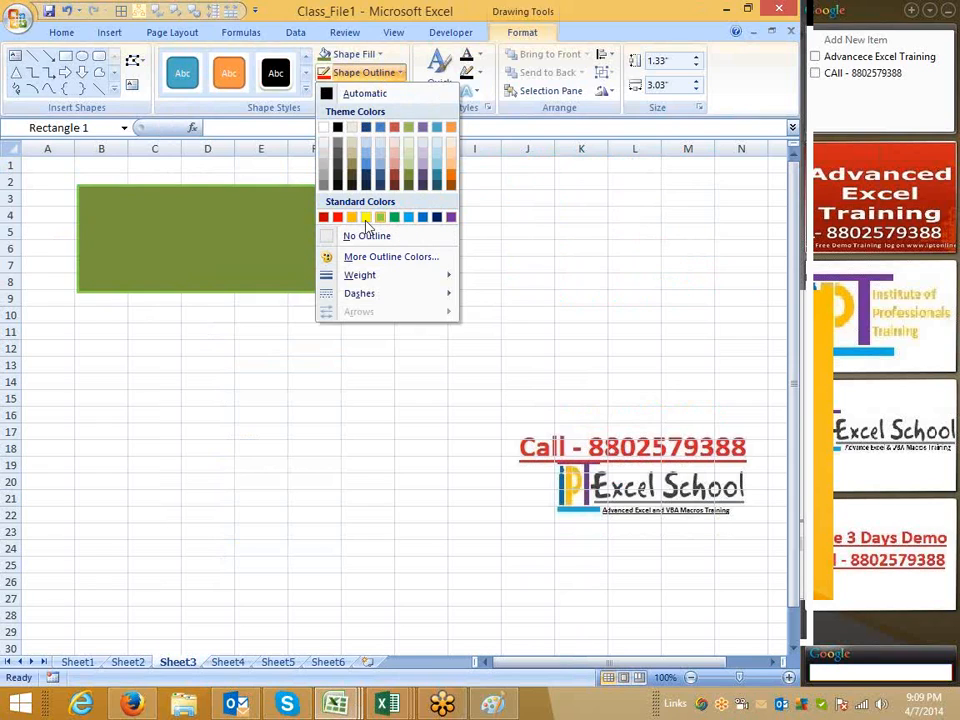
click(338, 217)
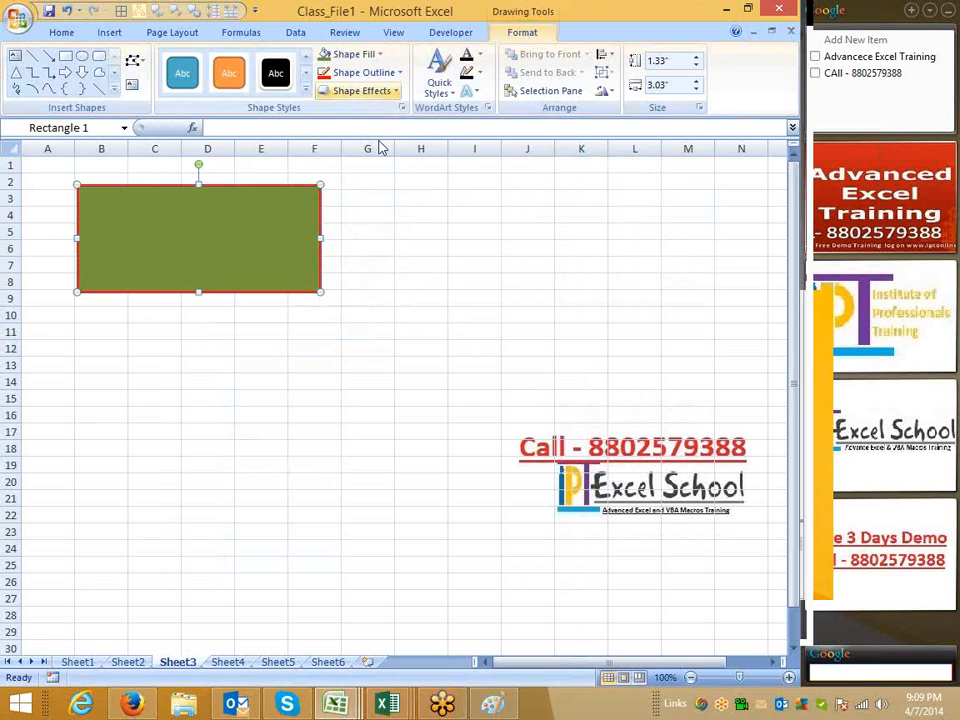
click(362, 90)
mouse_move(380, 121)
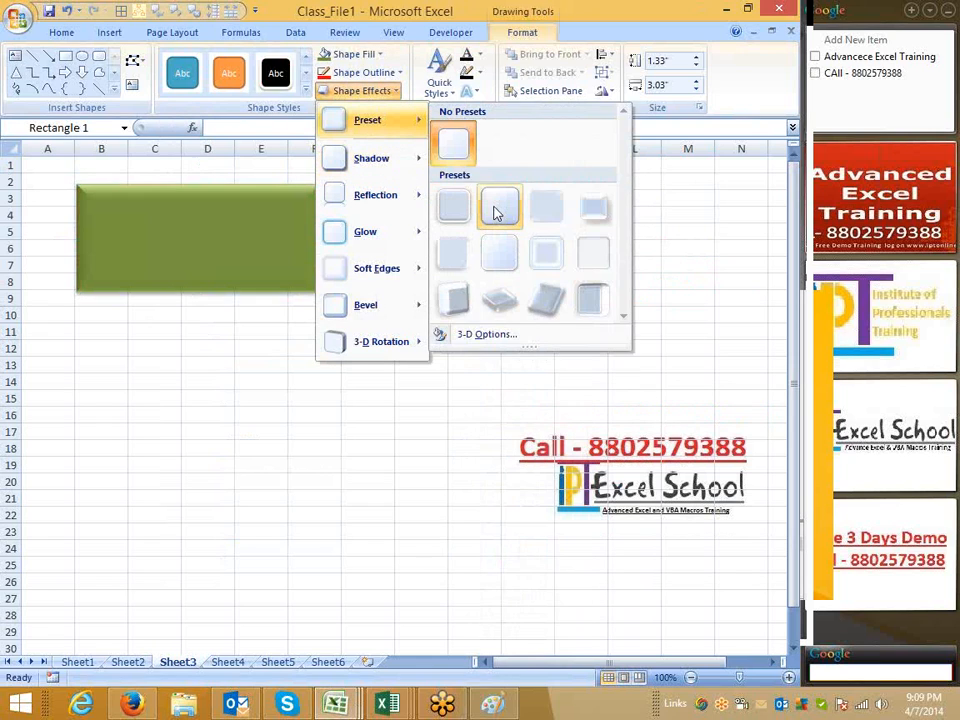
click(497, 210)
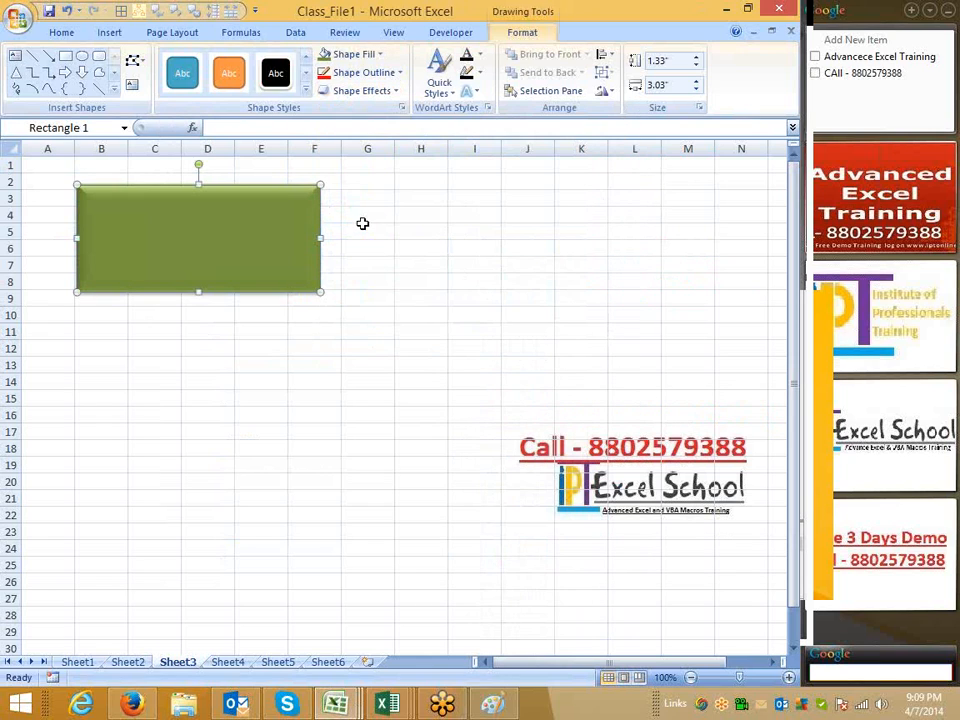
Enter the text "The Excel School" inside the rectangle and select the shape
click(468, 91)
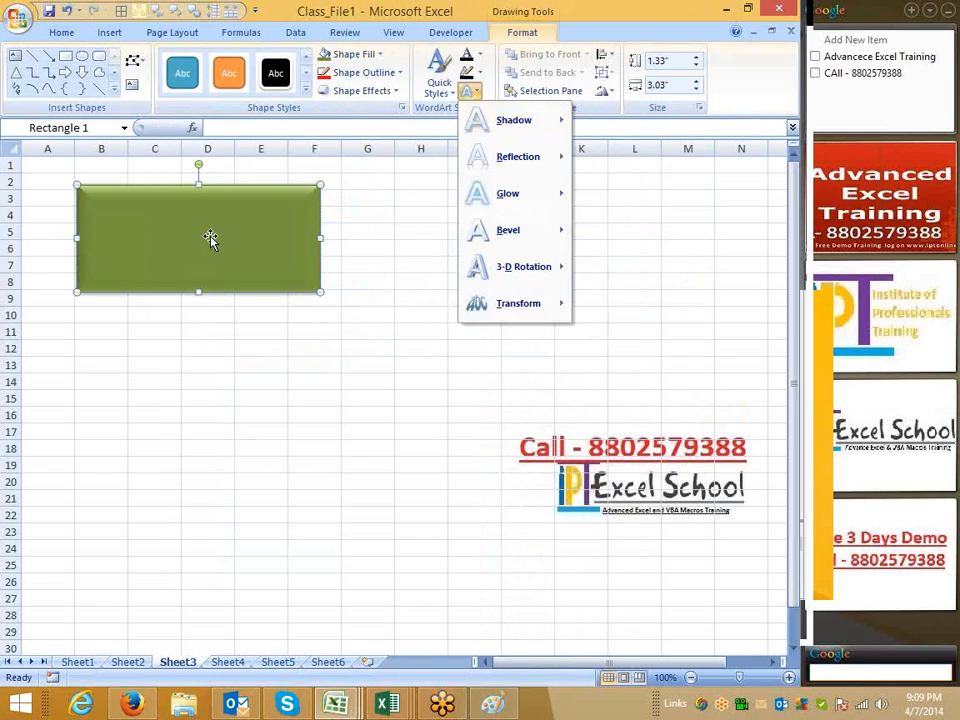
click(210, 238)
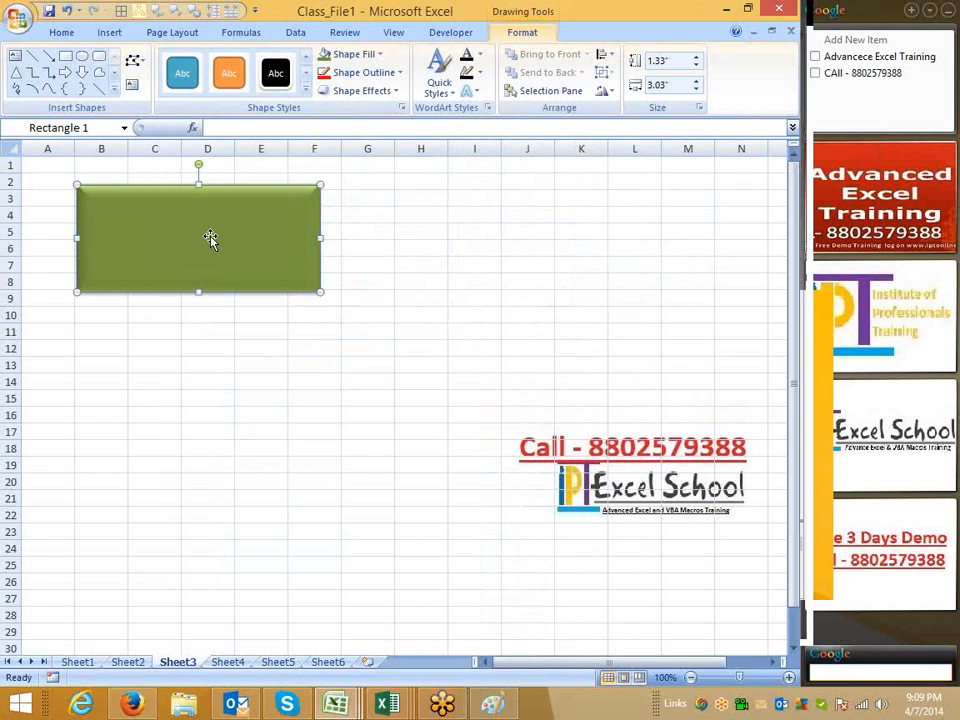
click(210, 239)
text(The Excel)
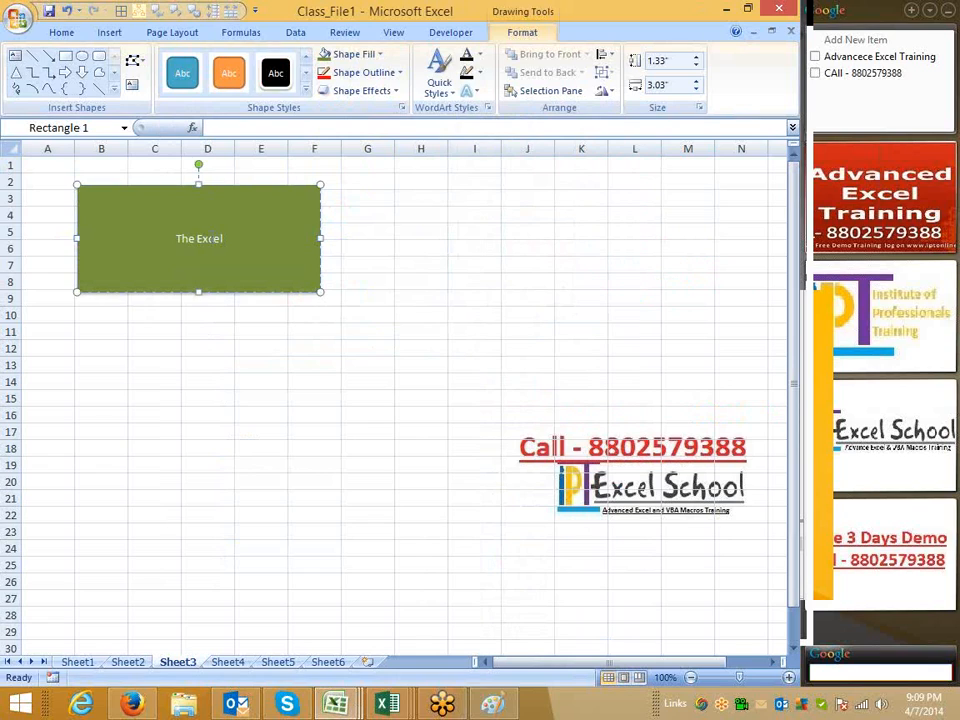
text( School)
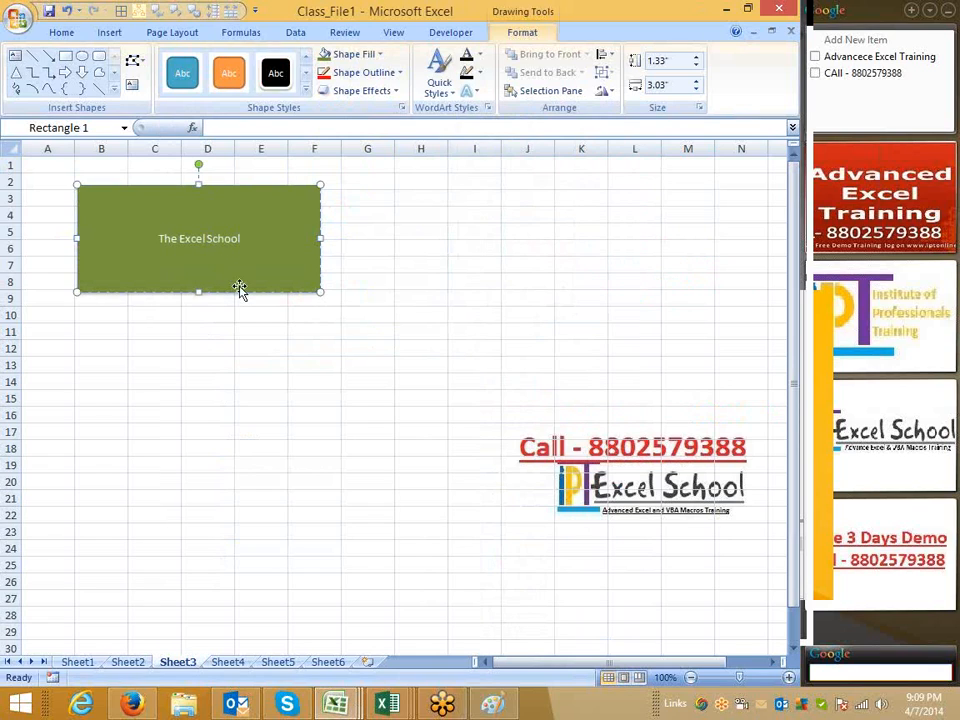
click(240, 289)
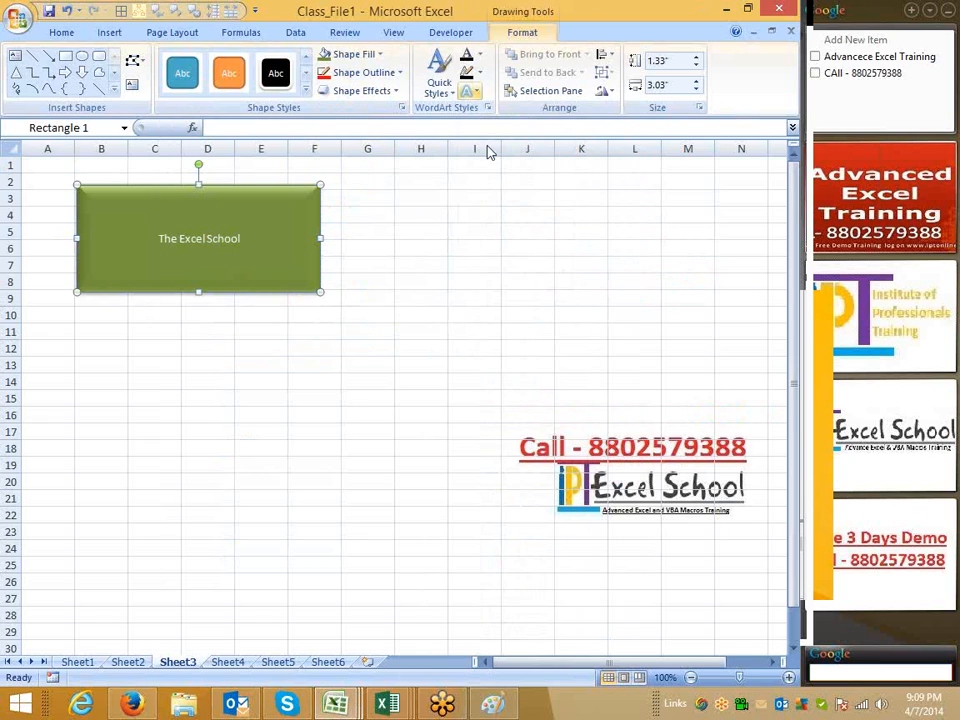
Apply a blue WordArt quick style to the rectangle's text
click(470, 91)
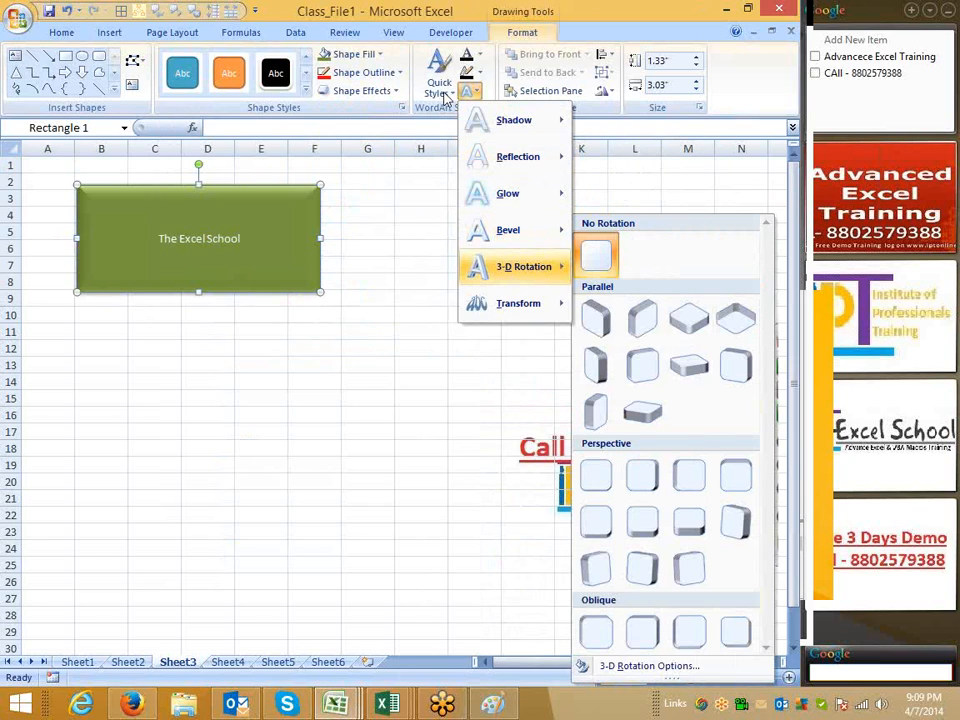
click(444, 88)
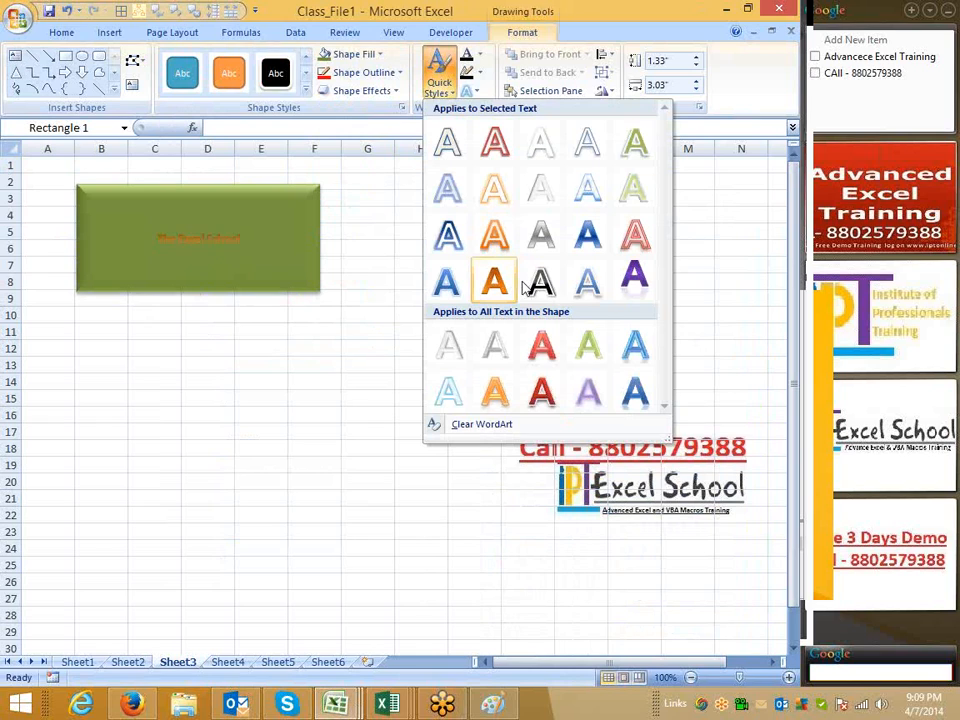
click(586, 234)
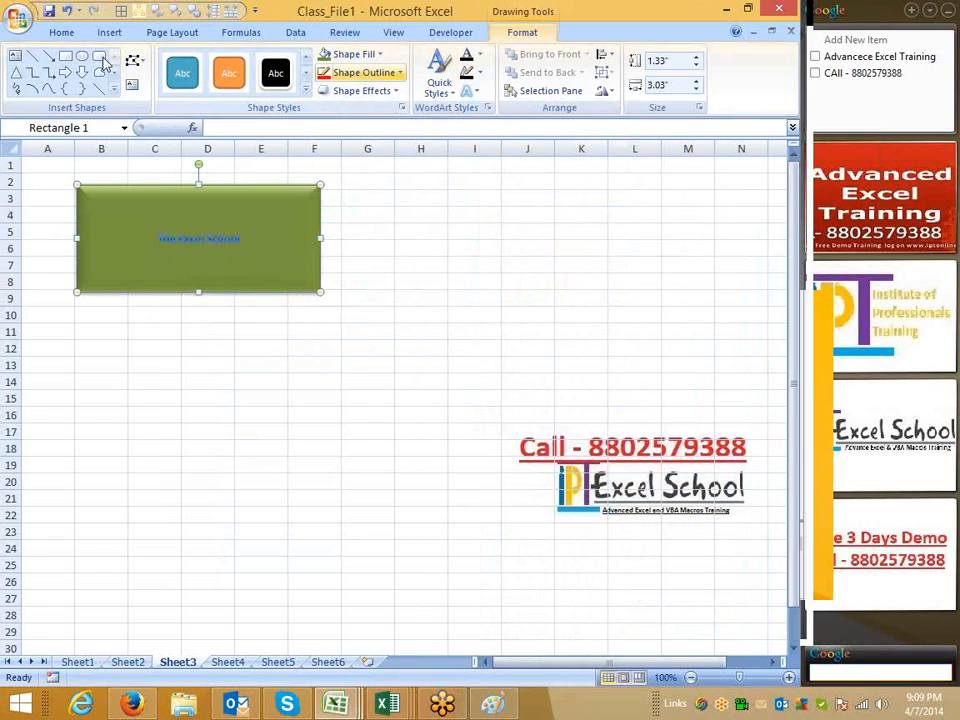
Enlarge the rectangle's text font size to 24 points
click(61, 34)
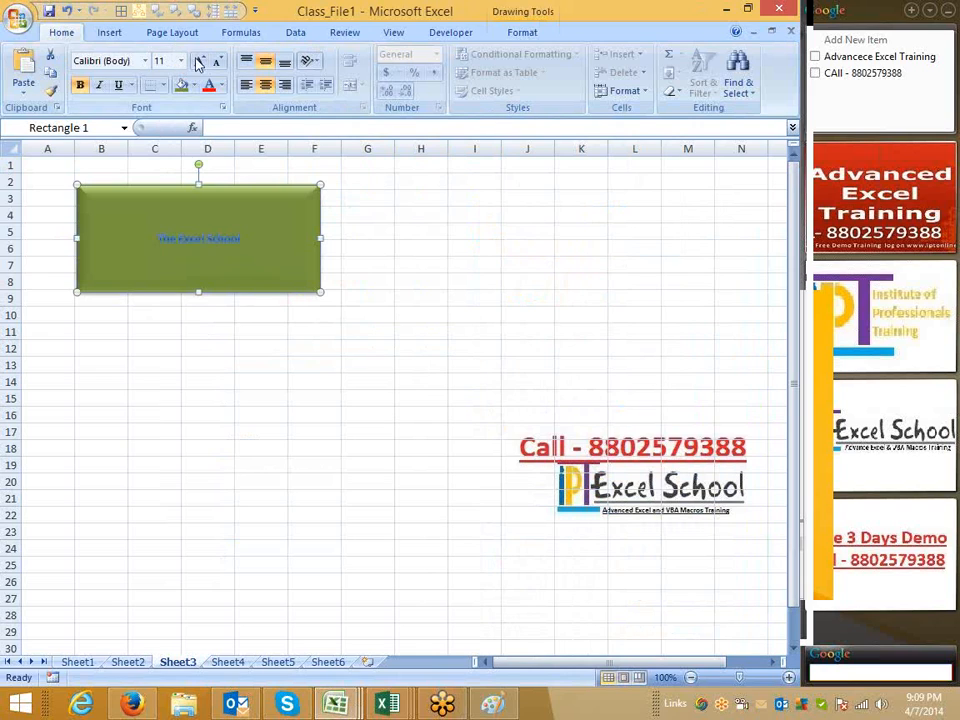
click(199, 61)
click(199, 61)
click(199, 61)
click(199, 61)
click(199, 61)
click(199, 61)
click(199, 61)
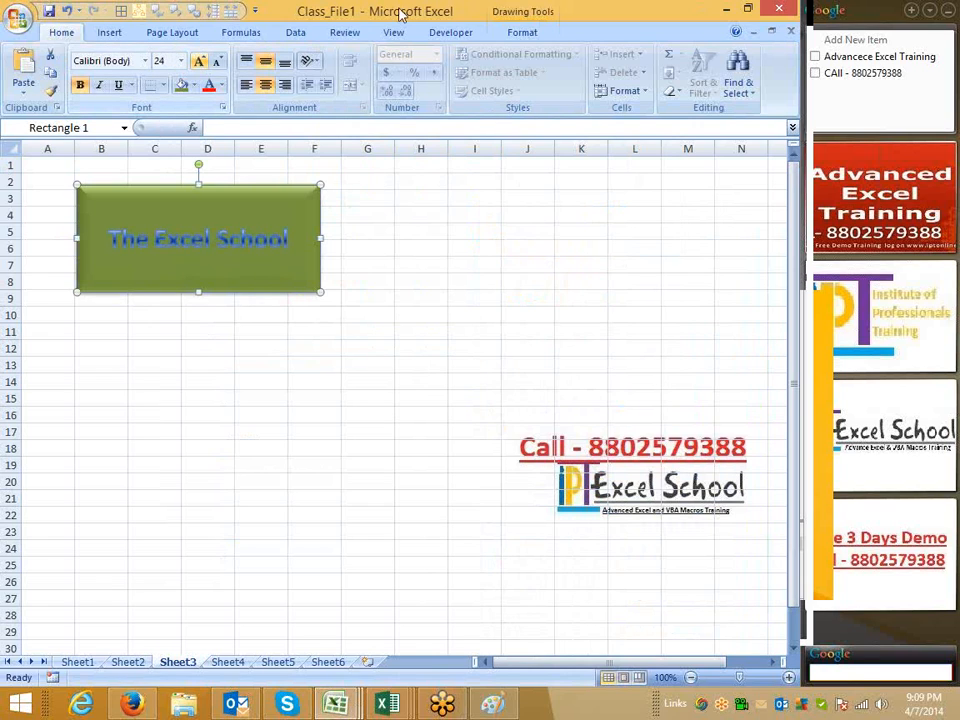
Convert the rectangle into a freeform shape
click(530, 13)
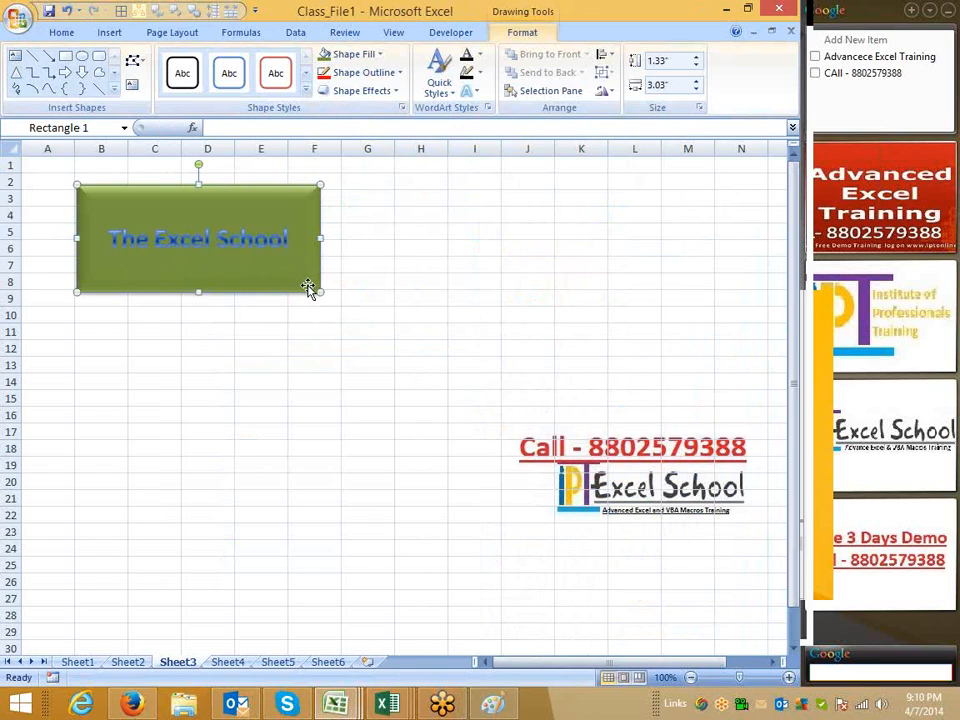
click(136, 63)
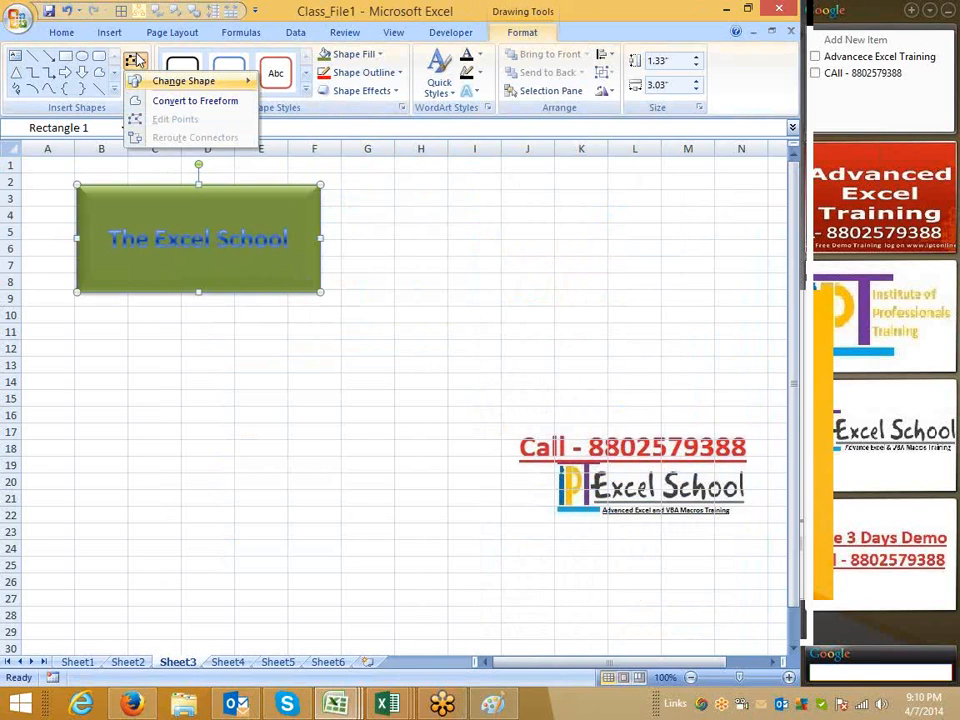
mouse_move(145, 79)
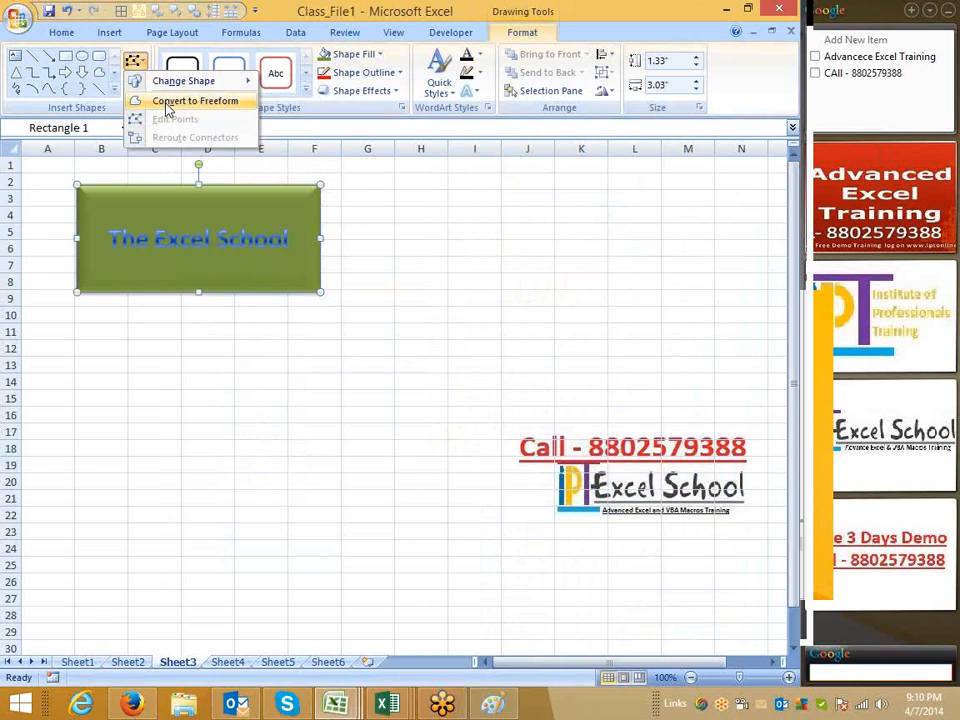
click(168, 103)
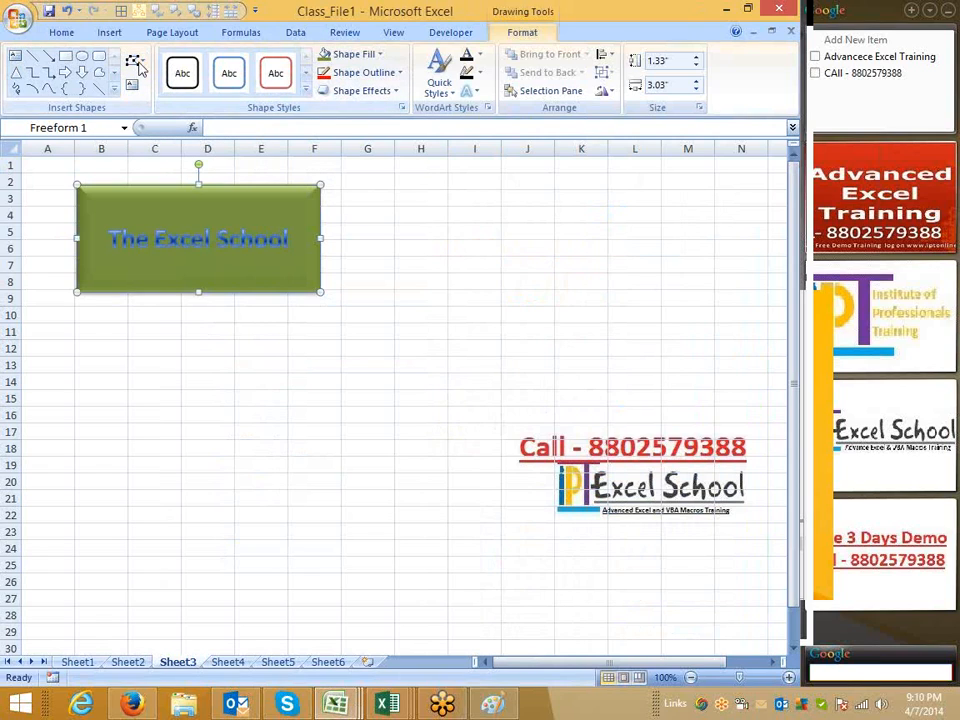
Edit the freeform's points, dragging the top-right corner outward and down to slant the shape's right edge
click(136, 64)
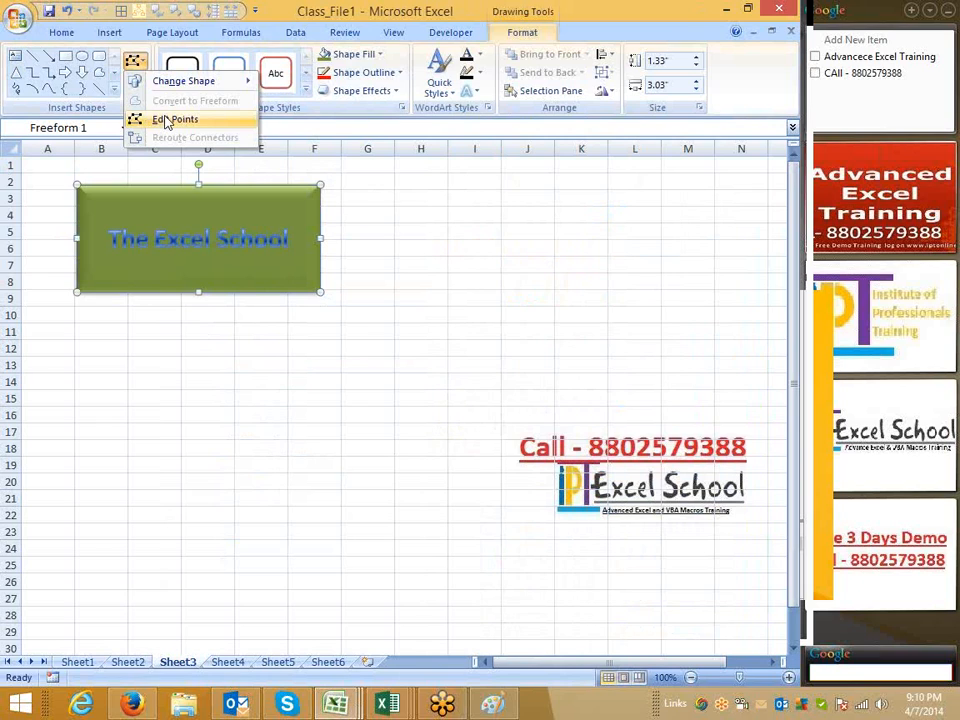
click(167, 121)
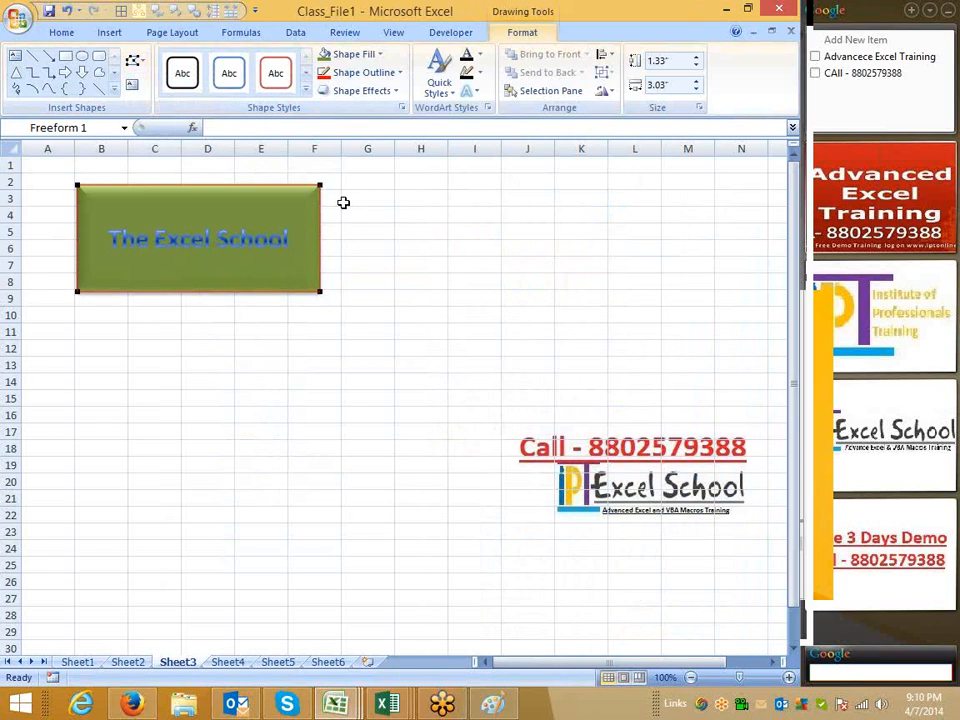
drag(321, 185, 332, 197)
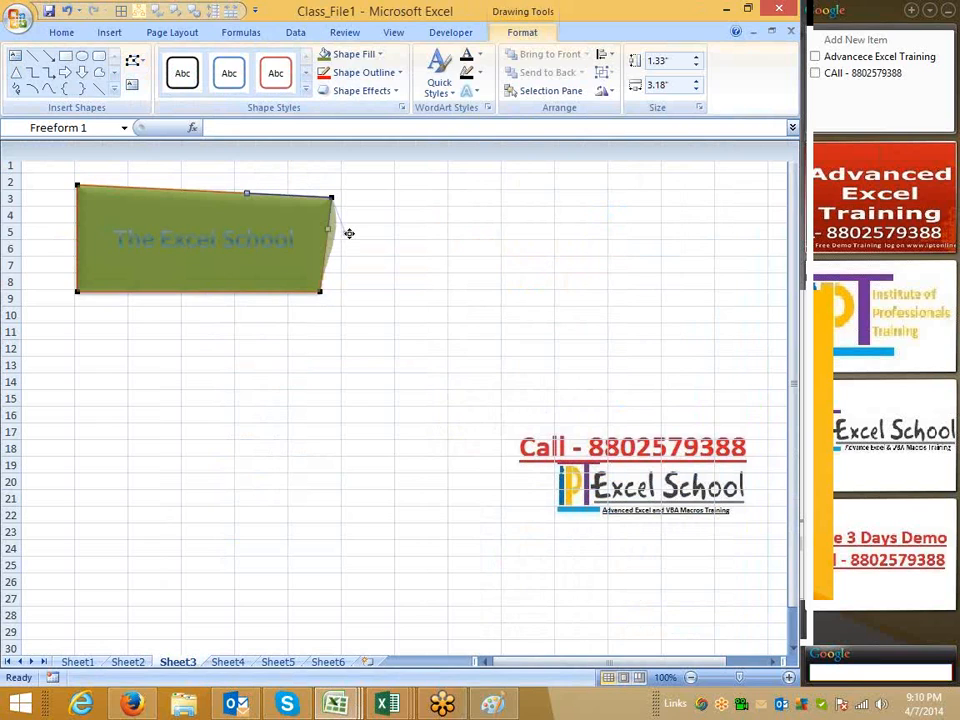
key(Escape)
key(Escape)
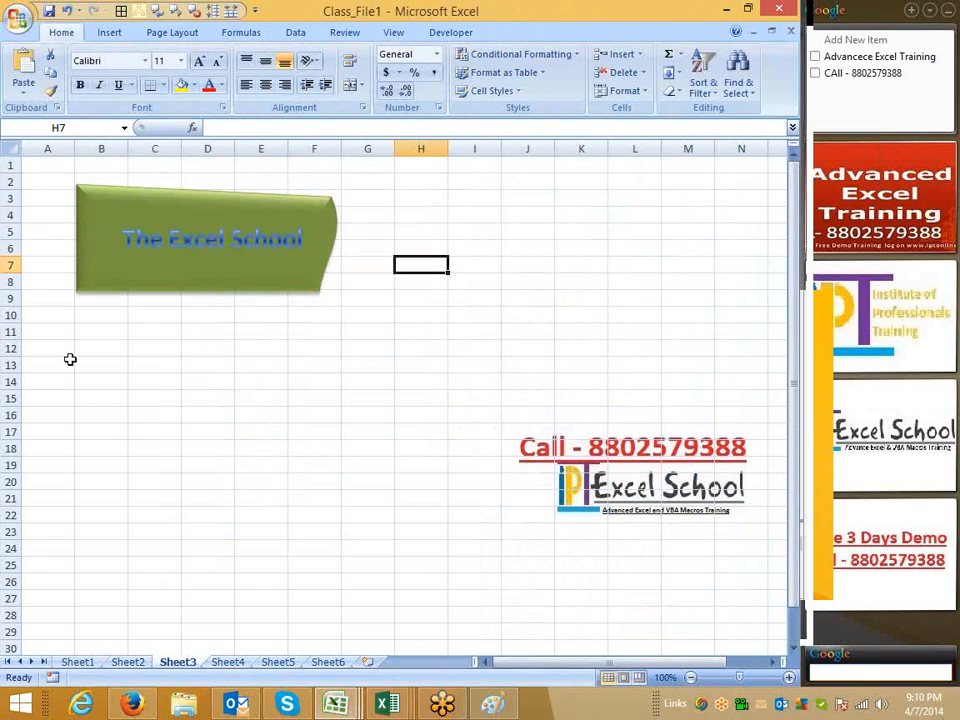
double_click(188, 258)
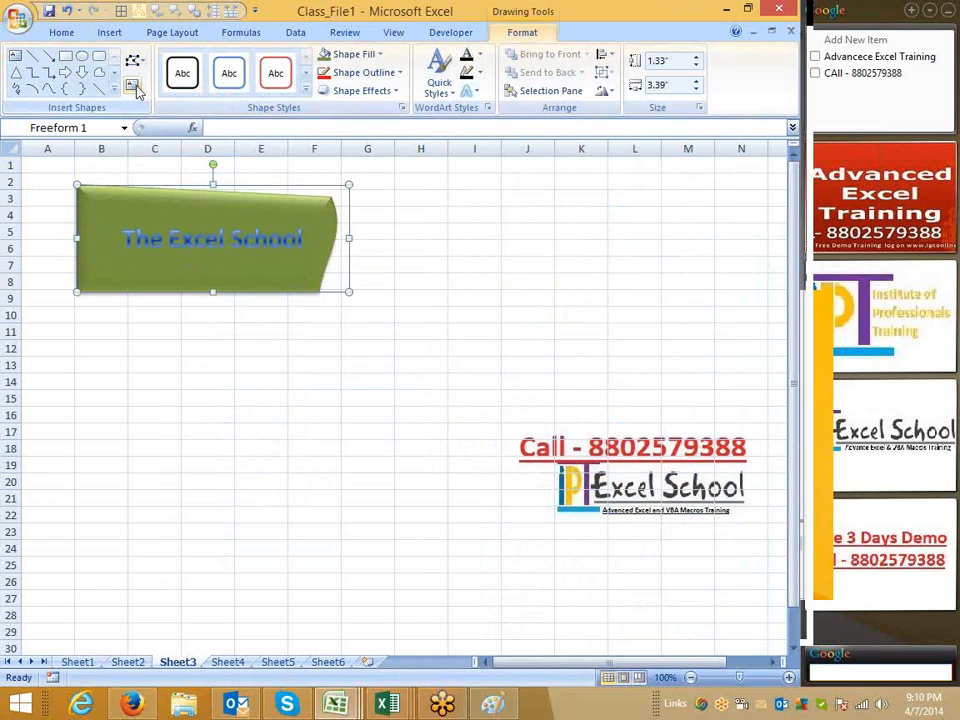
click(420, 268)
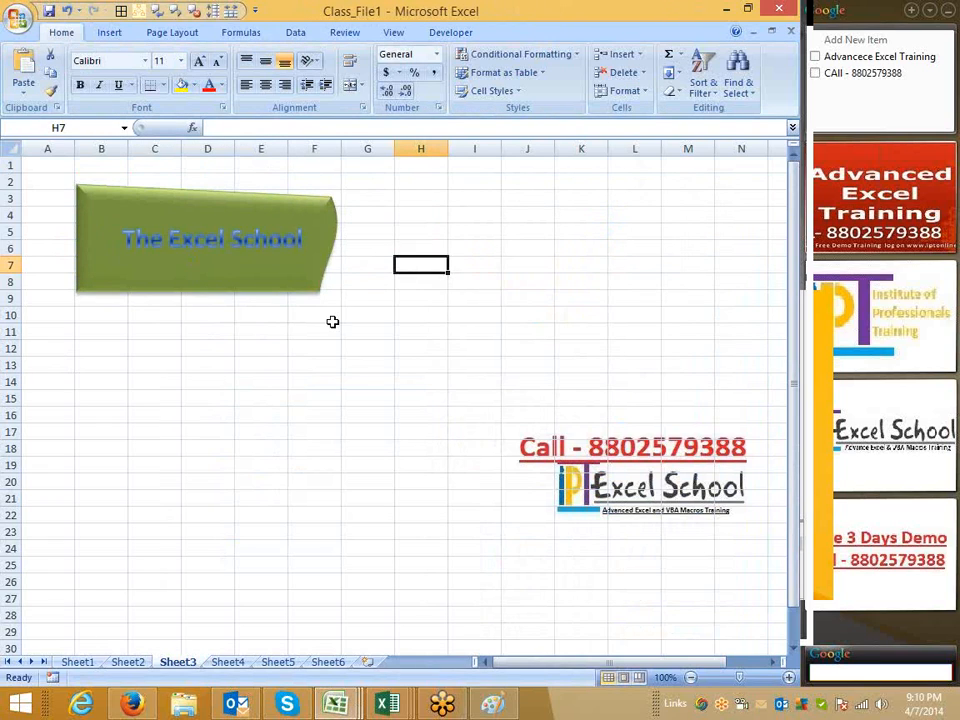
On Sheet4, open the SmartArt graphic chooser and browse the List, Process and Cycle categories
click(228, 662)
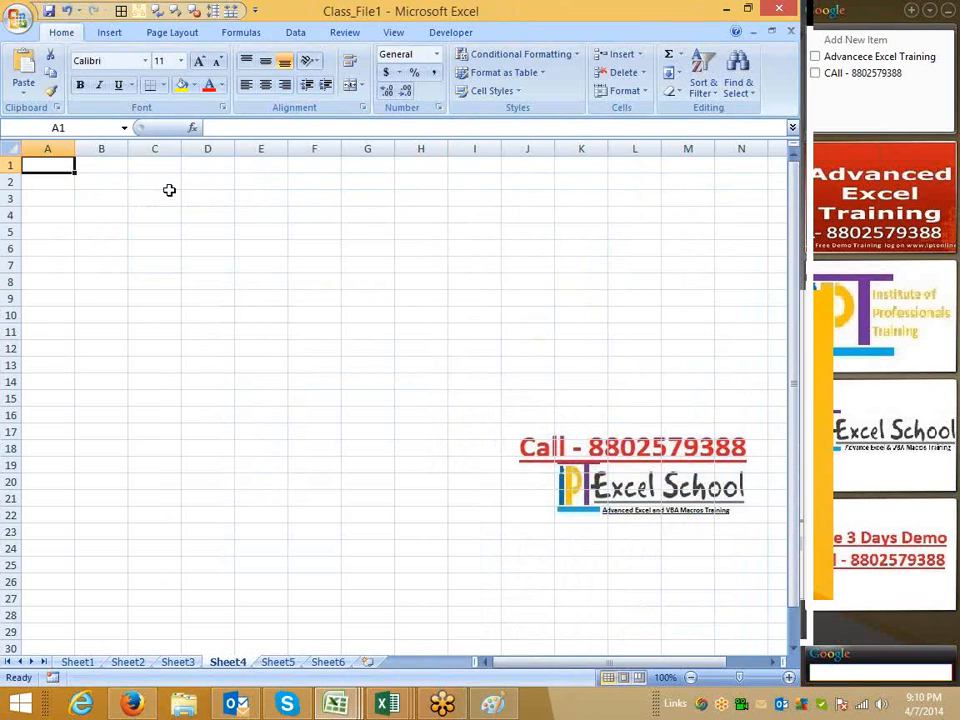
click(112, 33)
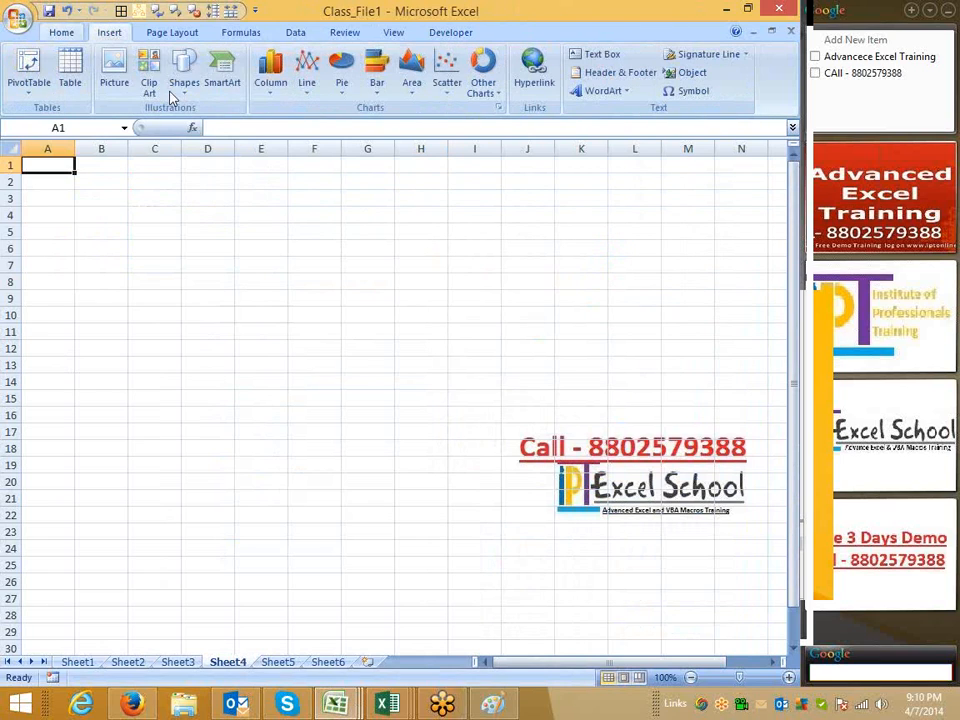
click(222, 80)
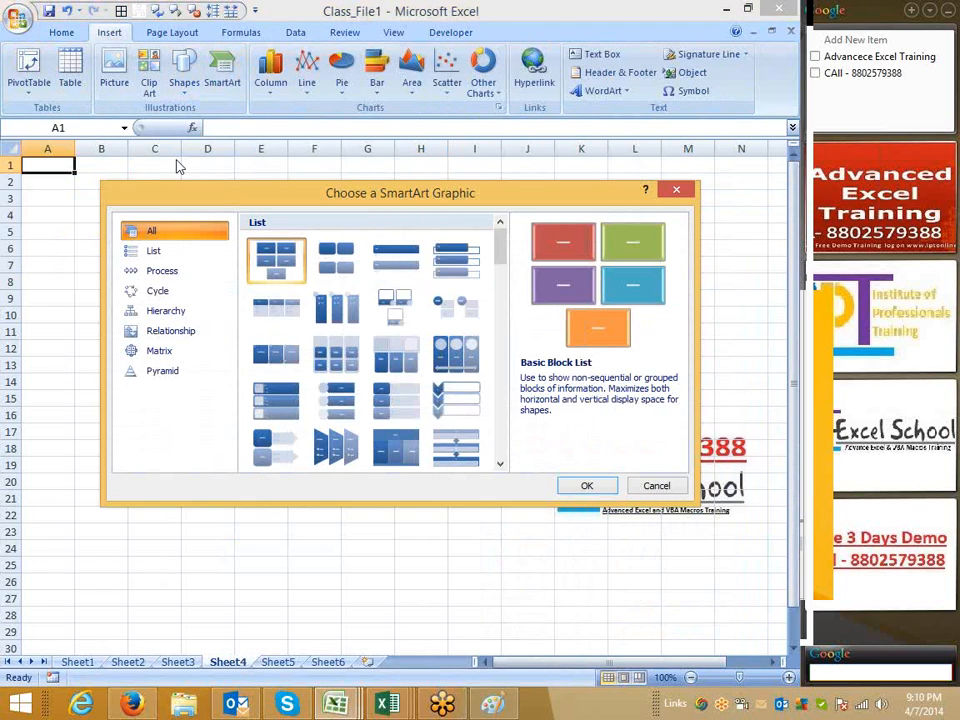
click(166, 252)
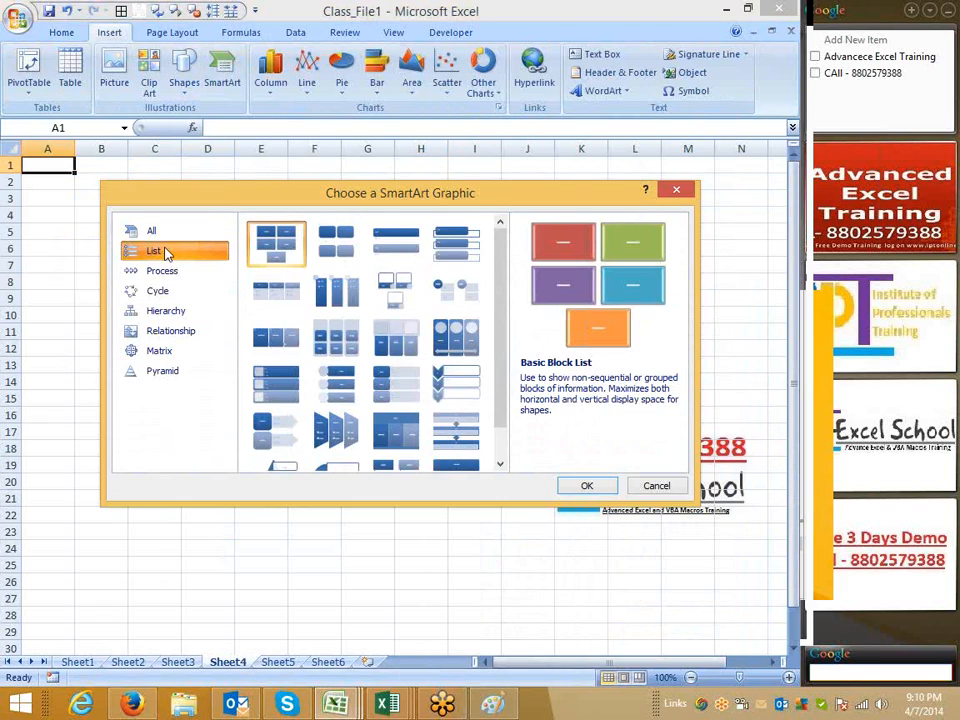
click(158, 270)
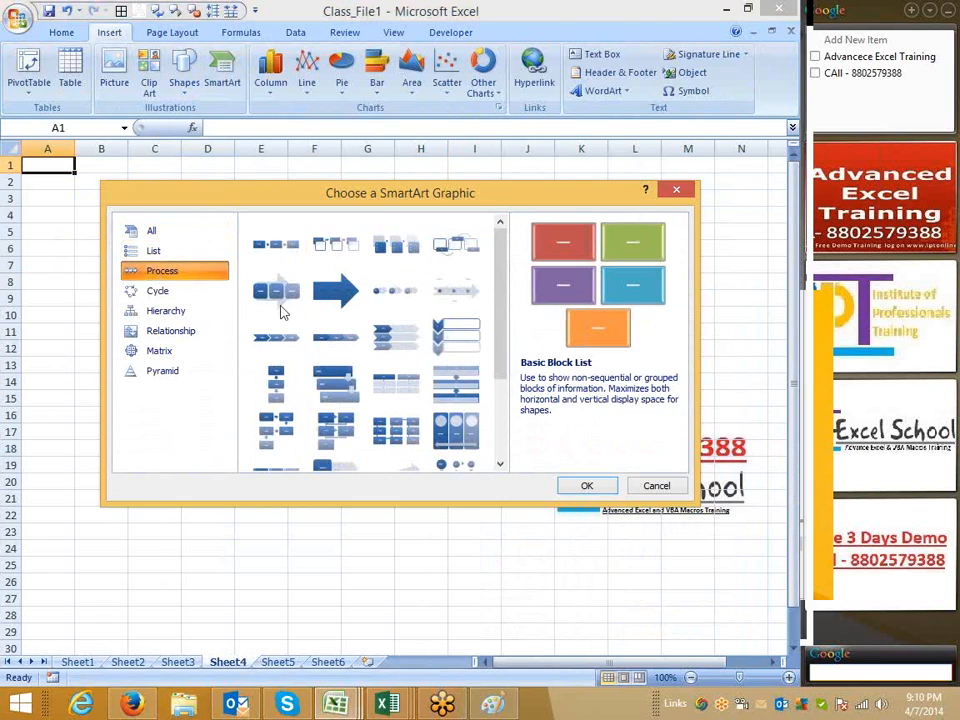
click(172, 292)
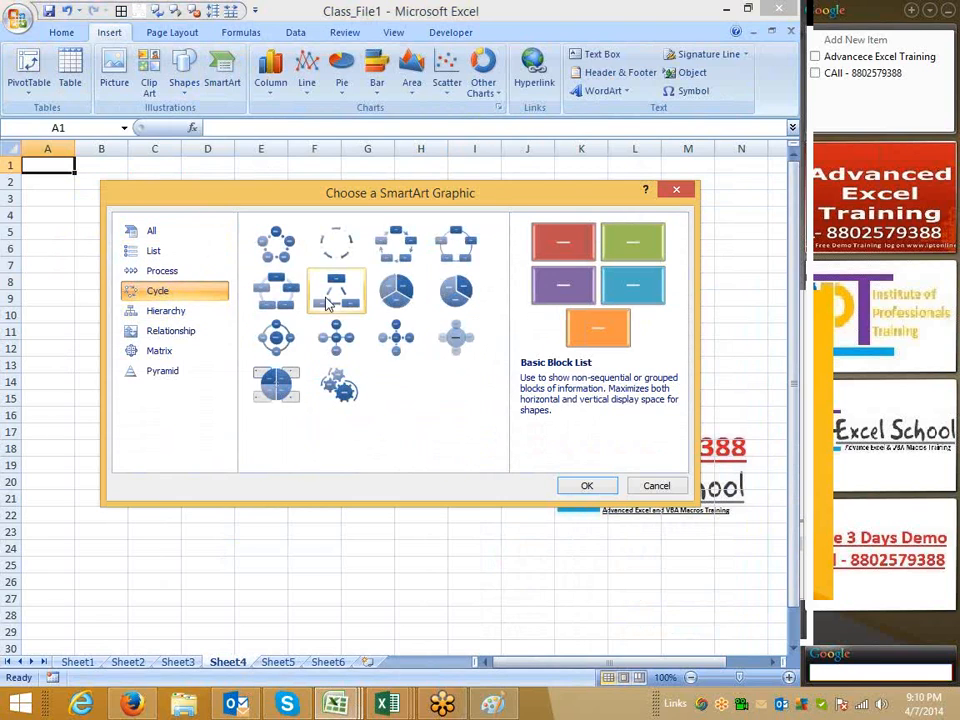